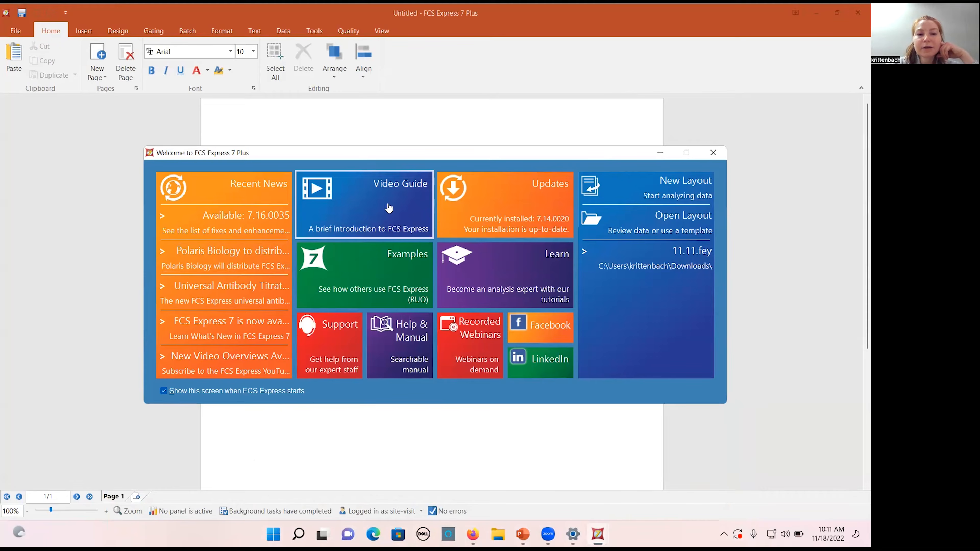
- Open the Video Guide, look through its list of tutorial videos, and close the player
left_click(384, 211)
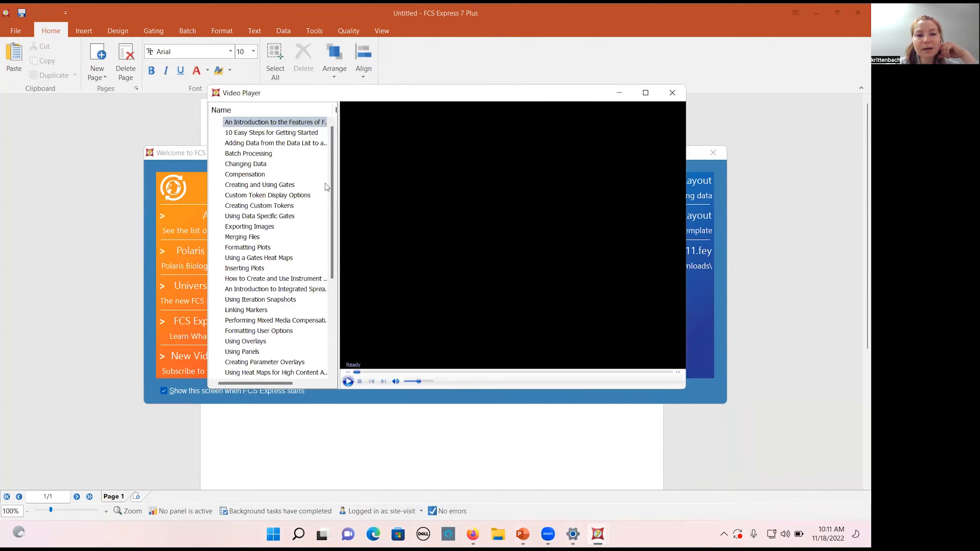
scroll(328, 253, "down", 5)
scroll(327, 252, "up", 5)
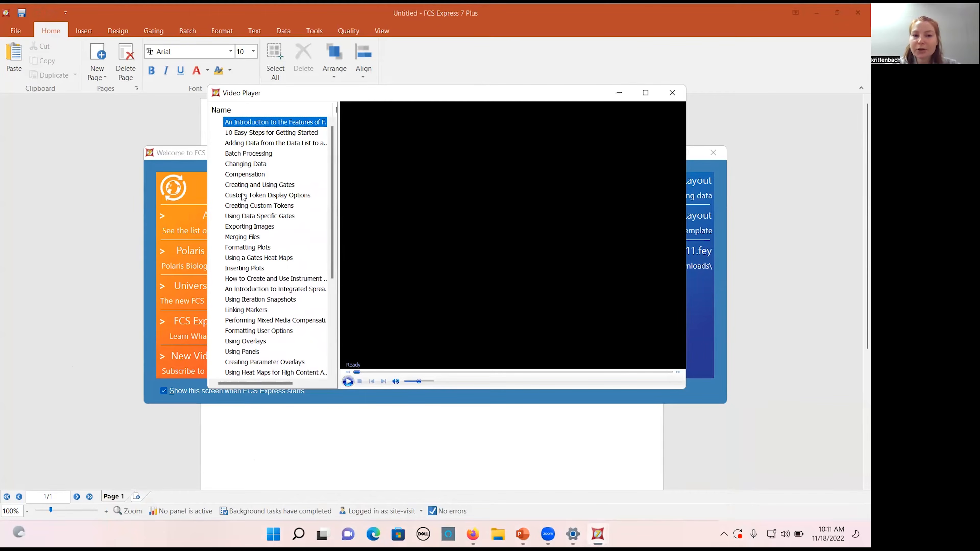
scroll(336, 258, "down", 2)
left_click_drag(336, 256, 330, 185)
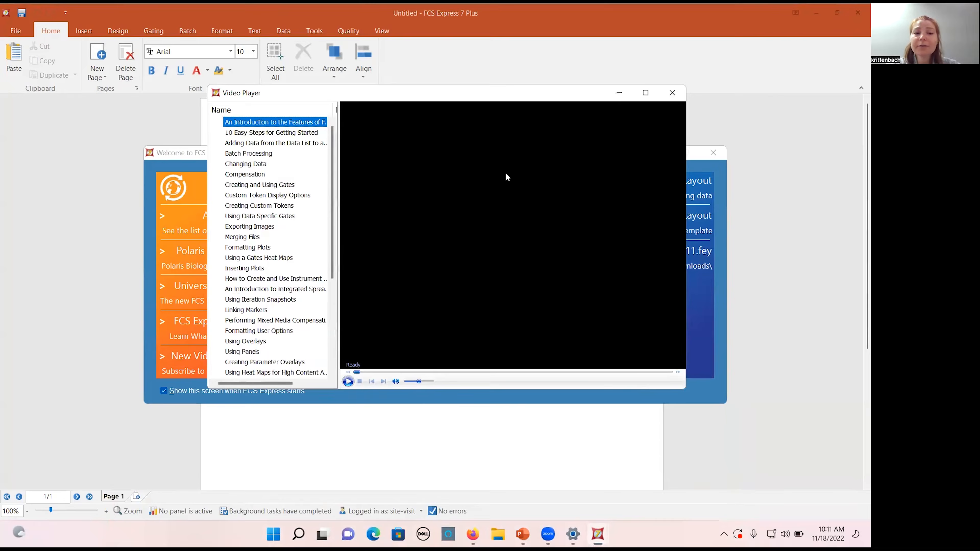
left_click(671, 92)
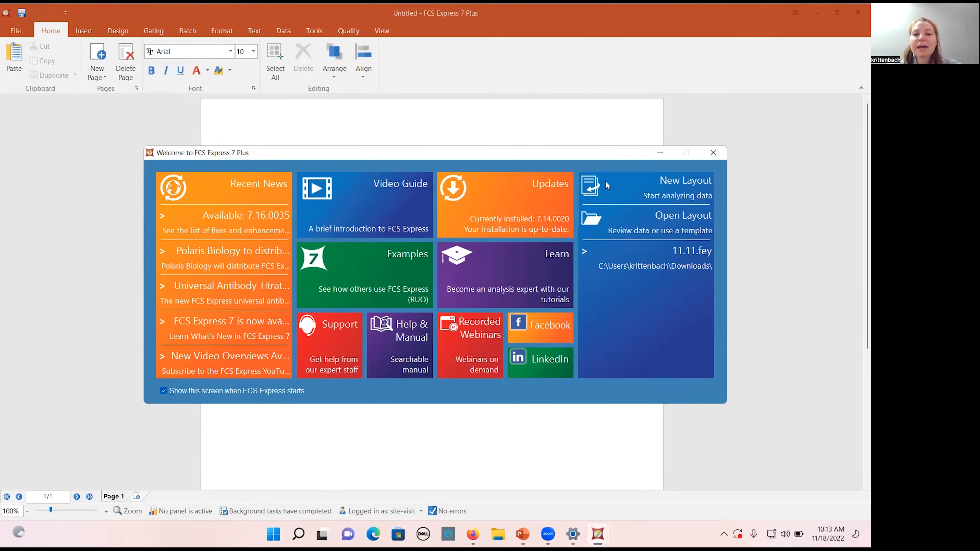
- Minimise the Welcome window and insert a density plot near the upper-left corner of the blank page
left_click_drag(607, 153, 608, 120)
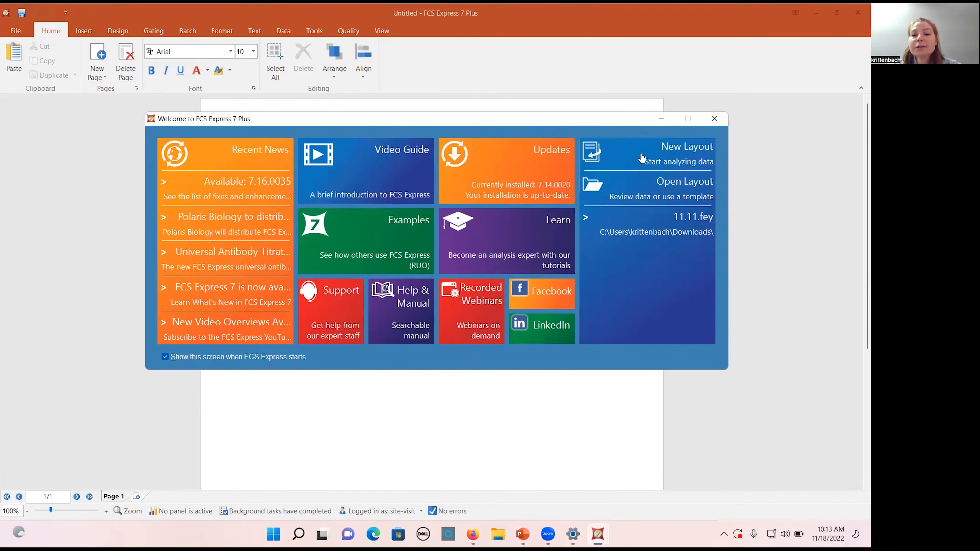
left_click(661, 120)
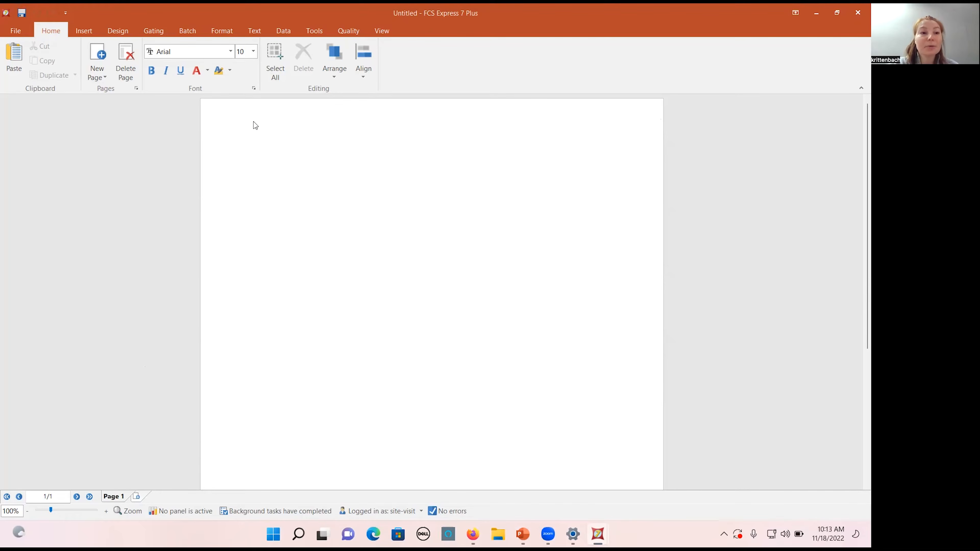
left_click(84, 31)
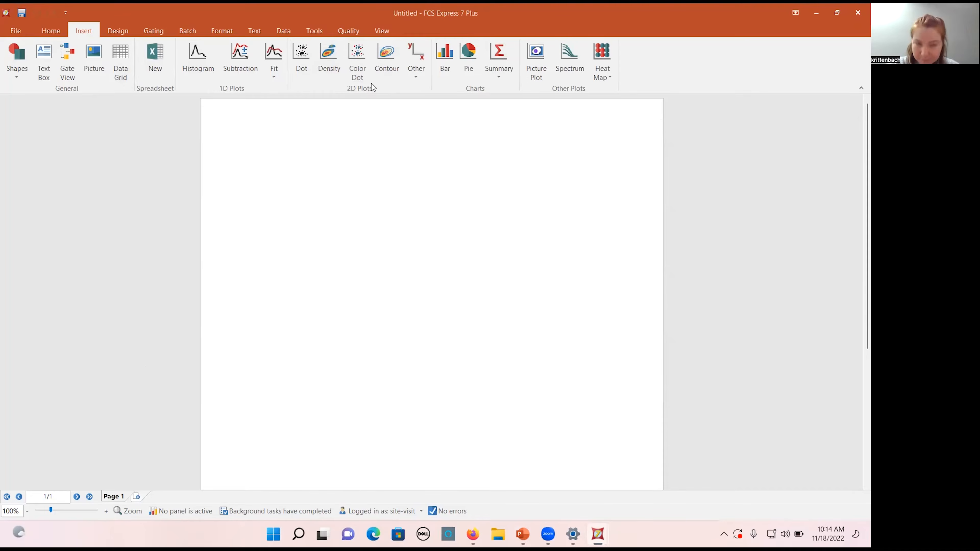
left_click(327, 77)
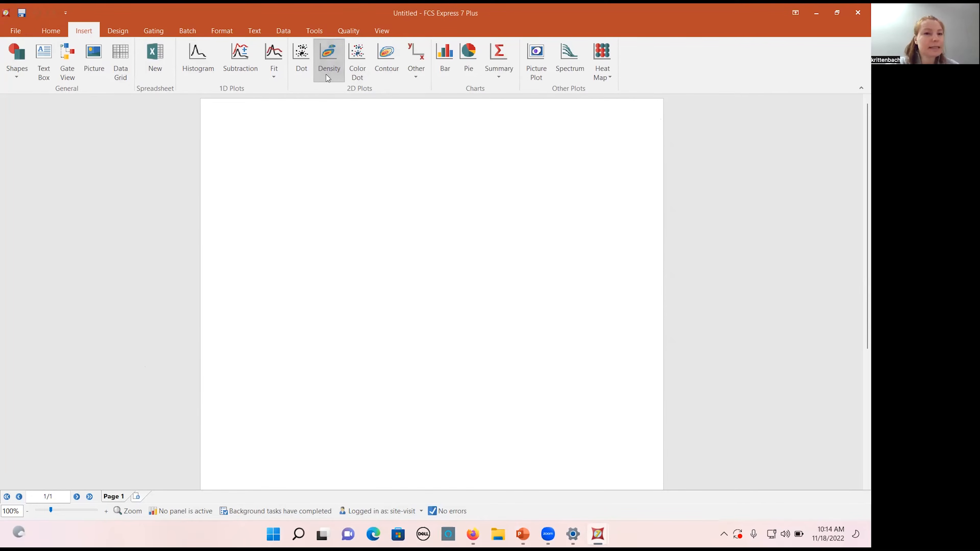
left_click(225, 124)
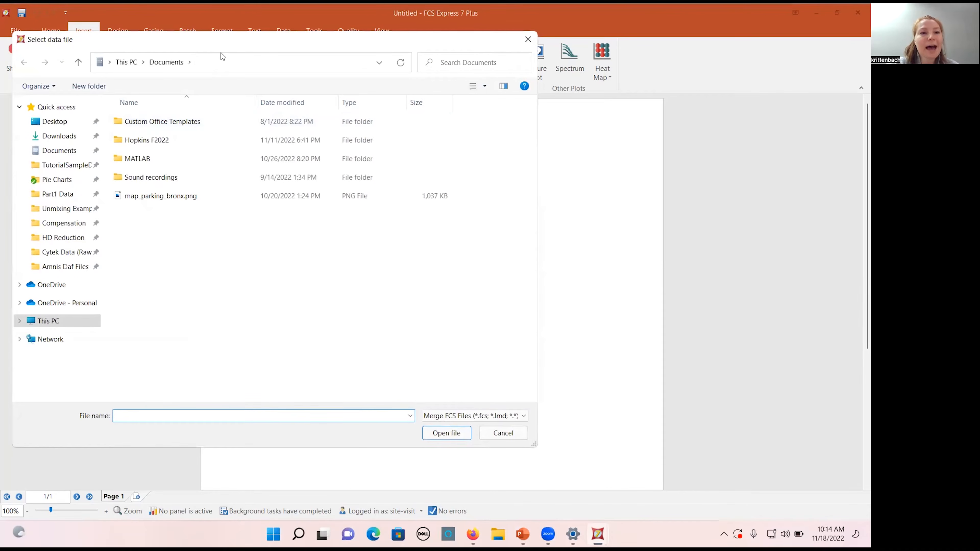
- Browse to the Part1 Data folder and set the data file type to FCS Files (*.*; *.fcs; *.lmd)
left_click(64, 195)
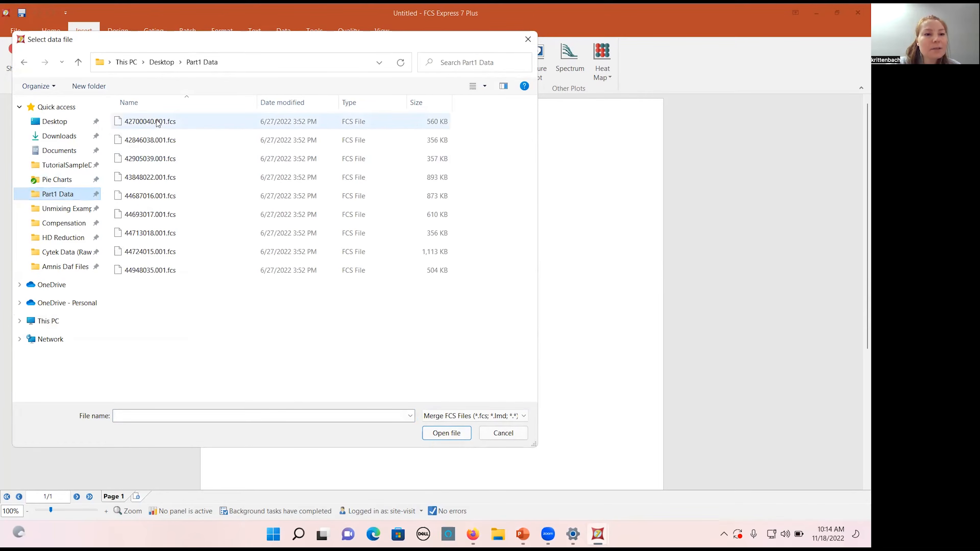
left_click(187, 122)
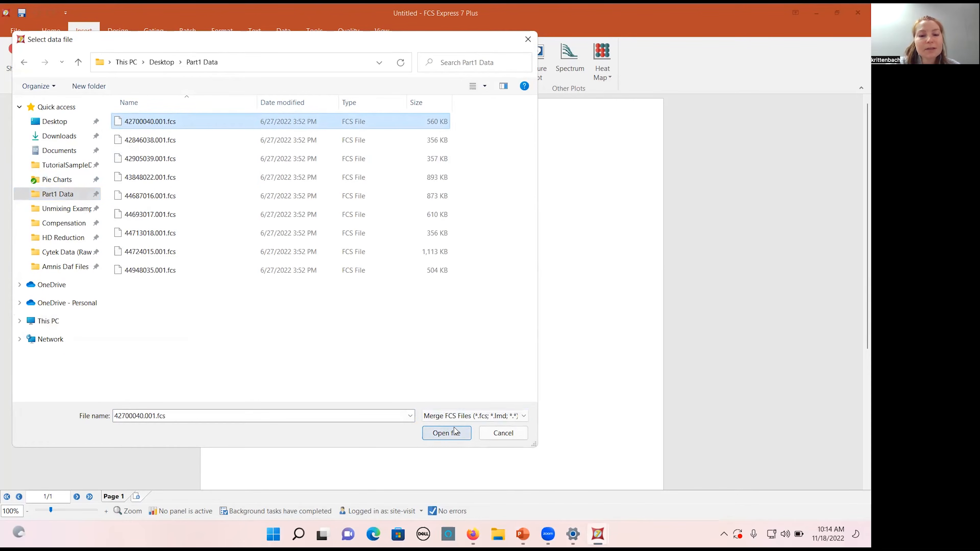
left_click(456, 417)
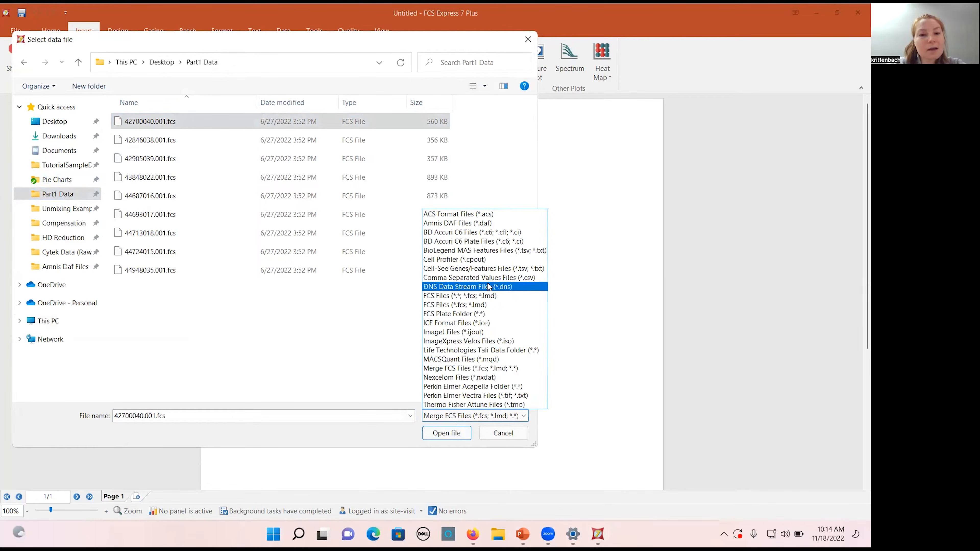
left_click(494, 296)
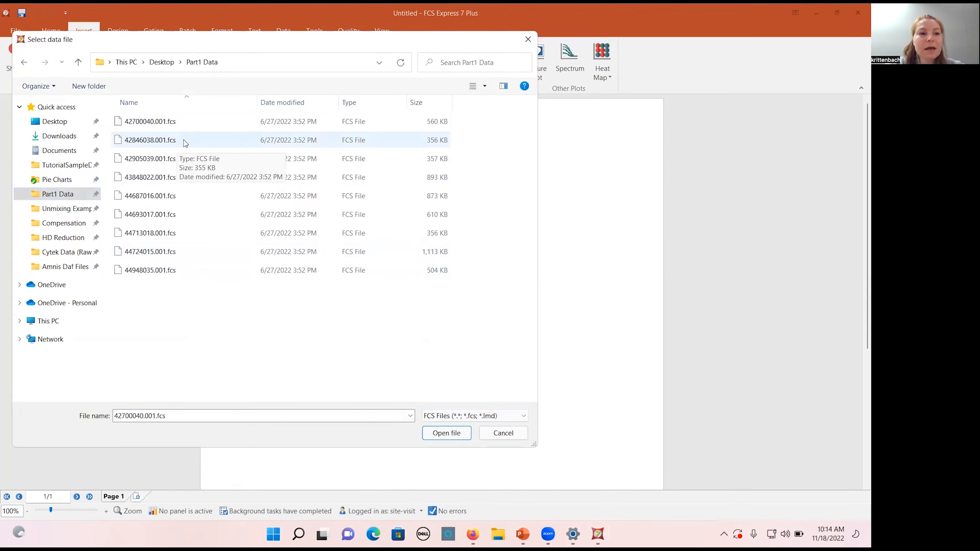
left_click(180, 128)
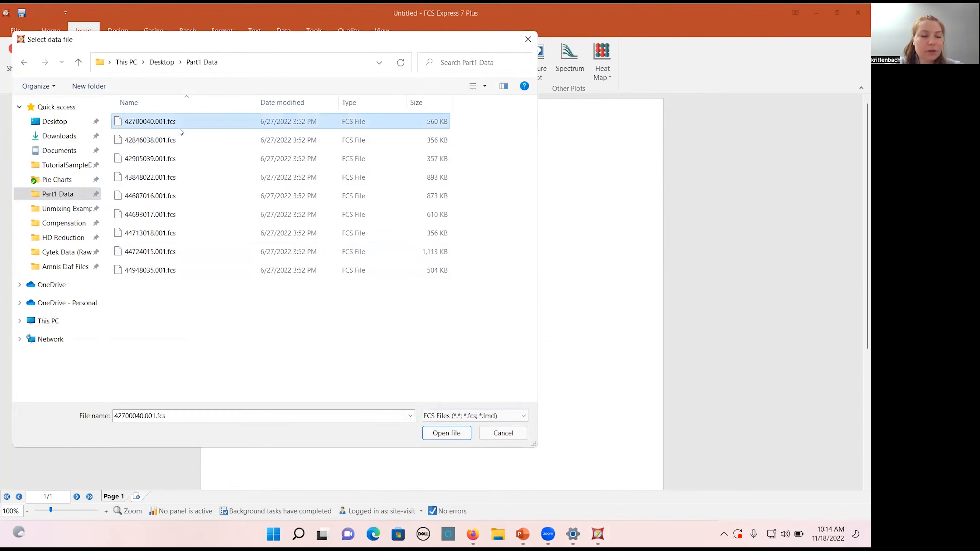
left_click(173, 270, "shift")
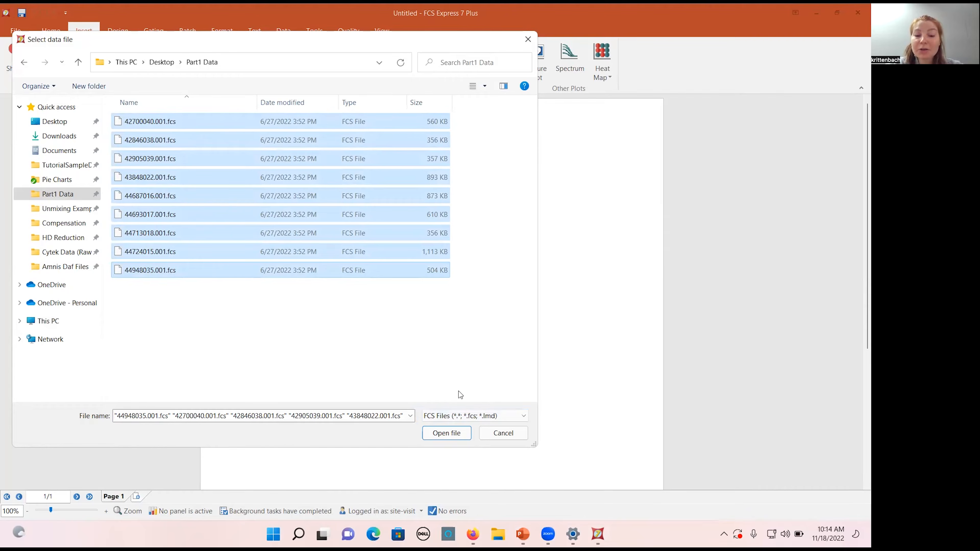
left_click(464, 416)
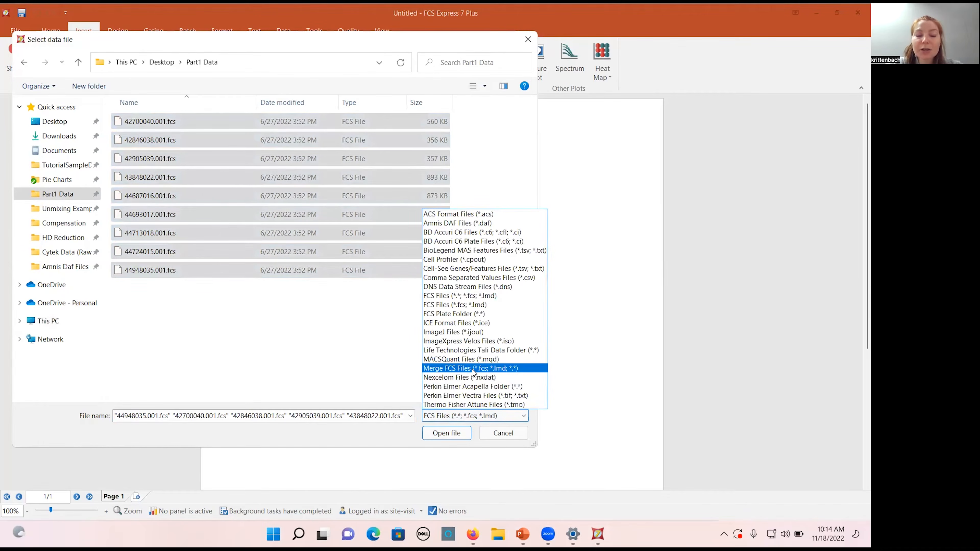
left_click(370, 357)
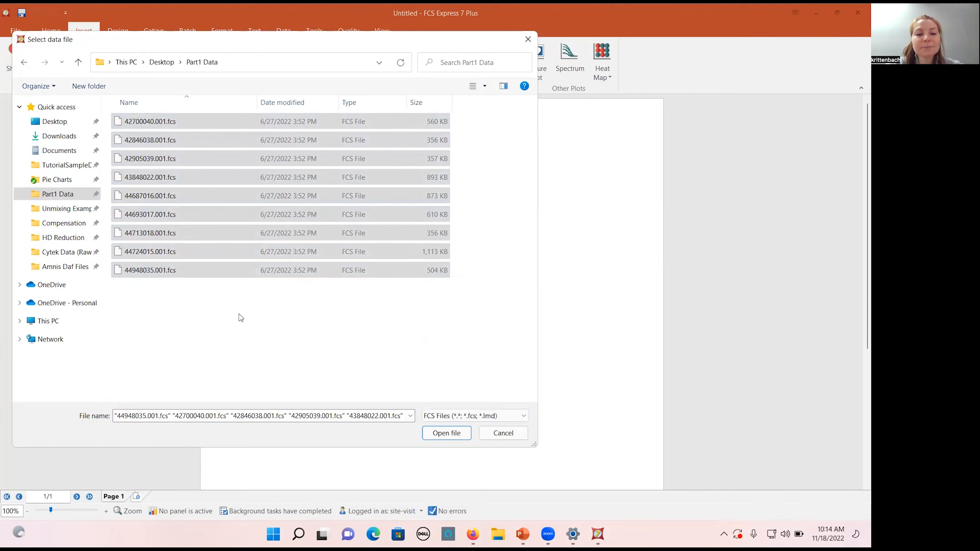
left_click(378, 416)
key("BackSpace")
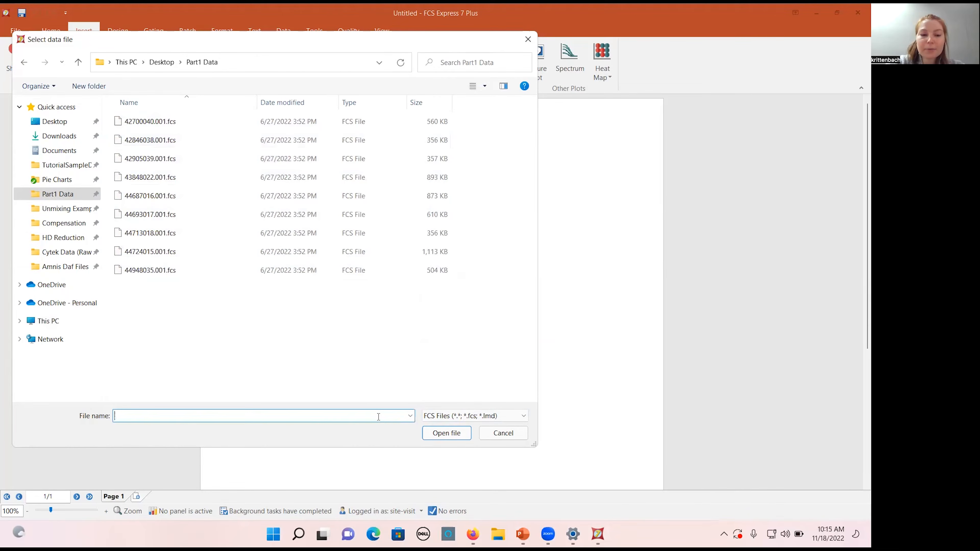
- Load 42700040.001.fcs as the data file for the density plot
left_click(147, 123)
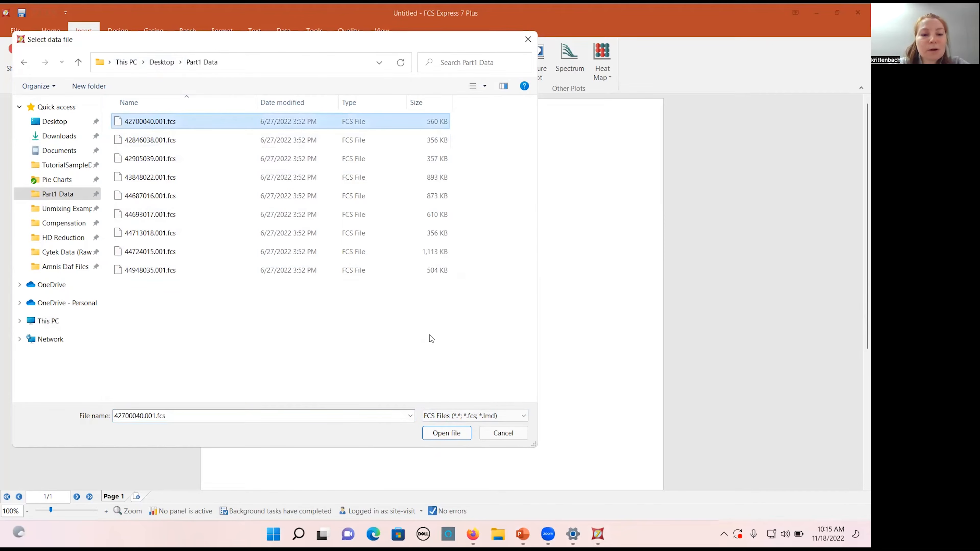
left_click(446, 432)
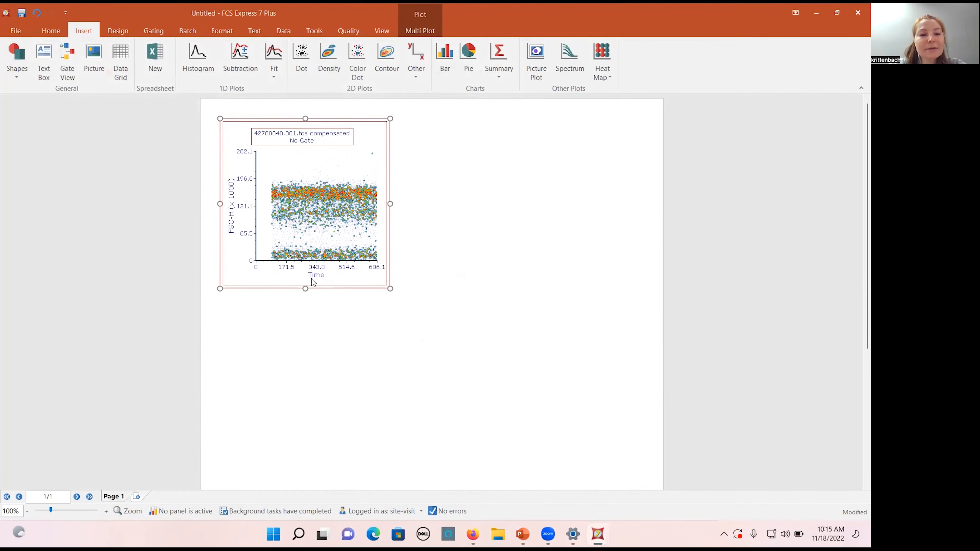
- Show the parameters available for the density plot's X axis
left_click(320, 276)
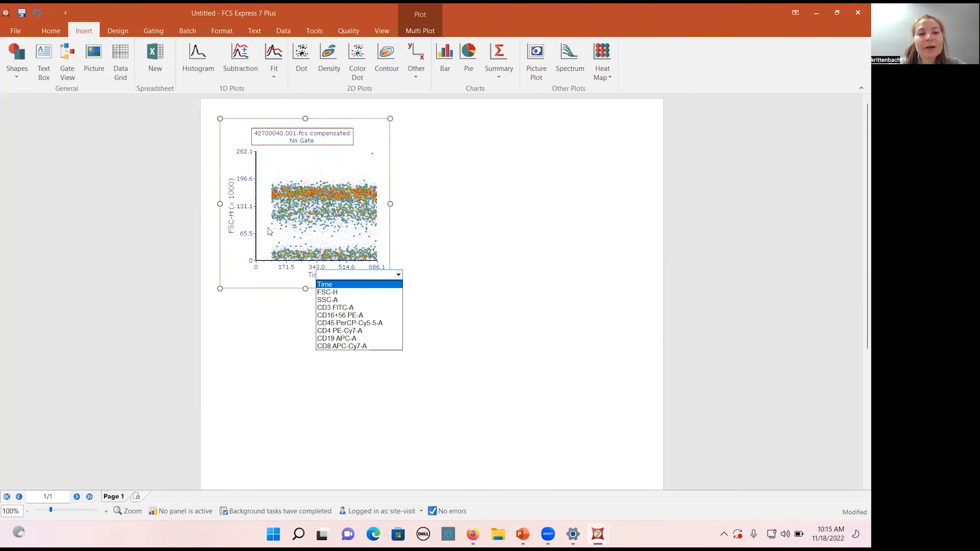
left_click(327, 229)
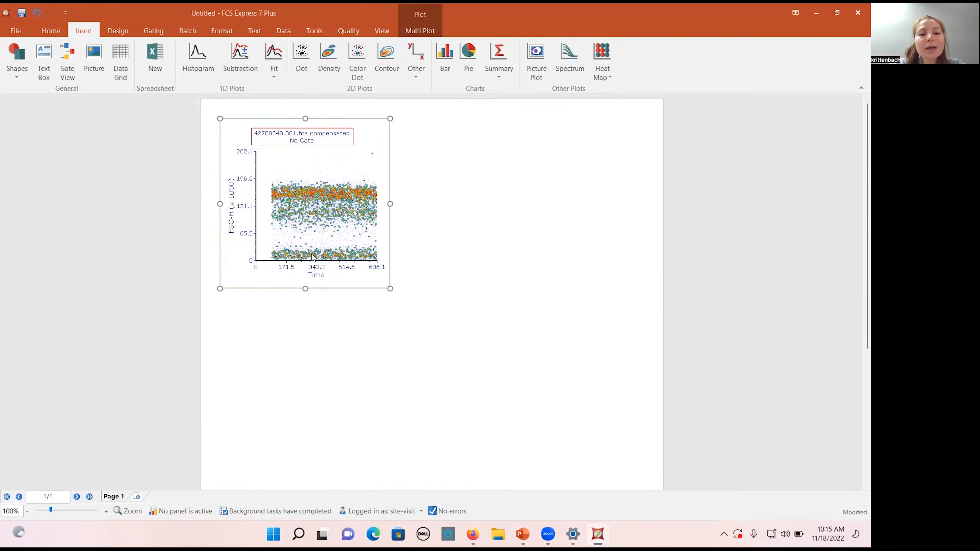
left_click(314, 280)
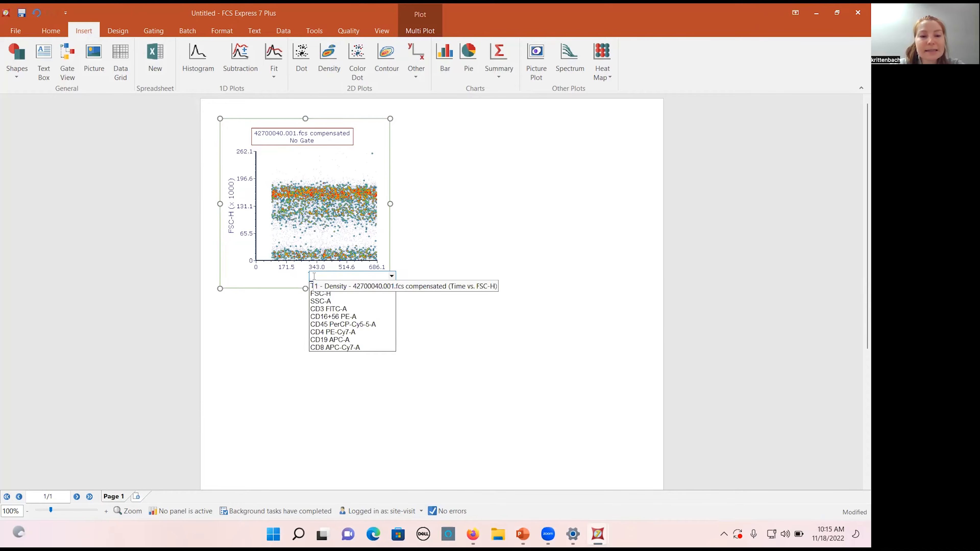
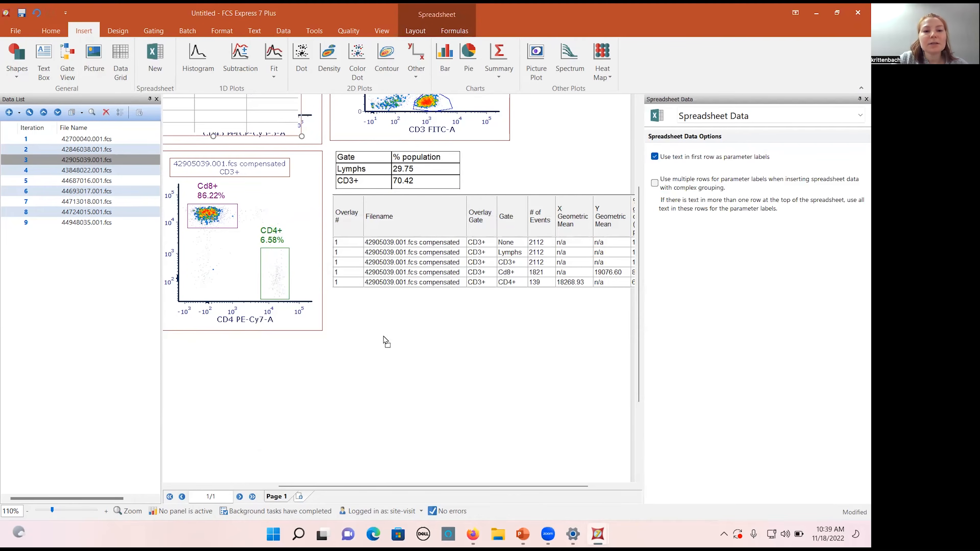
- Move the blank spreadsheet into the empty area directly below the statistics table
left_click_drag(515, 385, 615, 384)
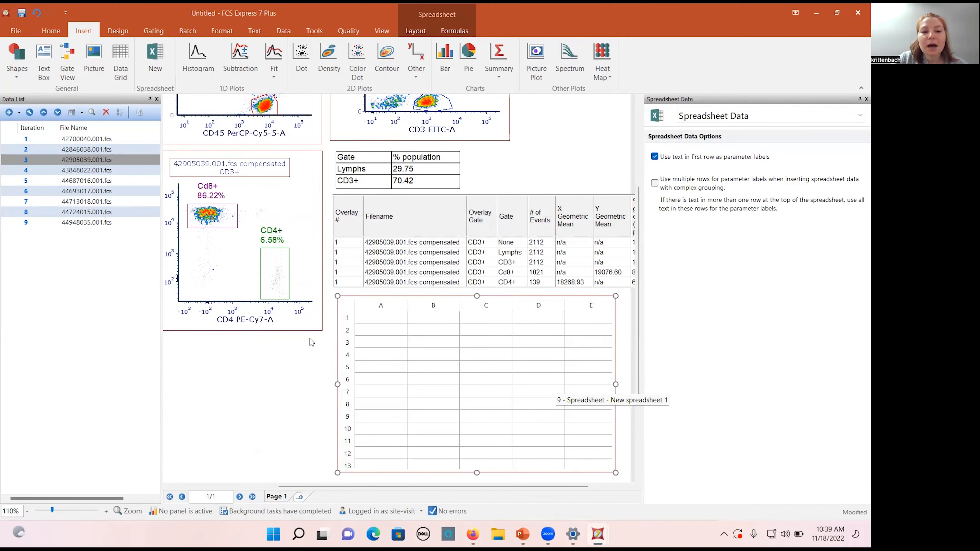
left_click(327, 336)
left_click_drag(326, 334, 499, 466)
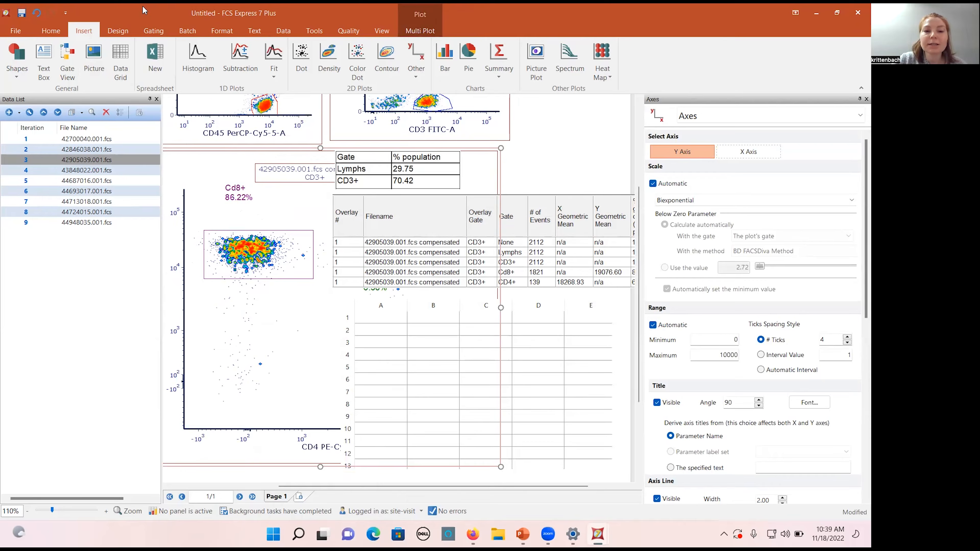
left_click(37, 14)
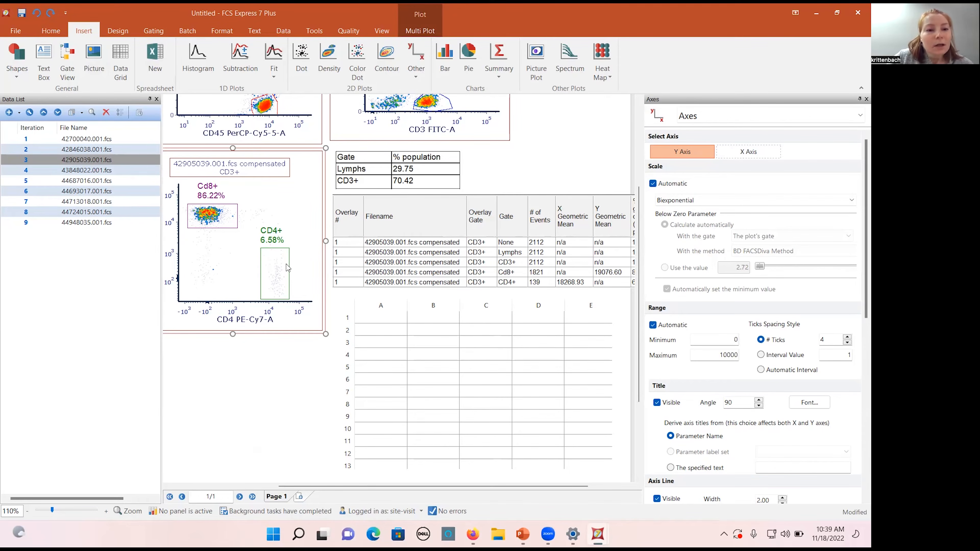
- Enter 3 in cell A1 and 2 in cell B1 of the new spreadsheet
left_click(432, 329)
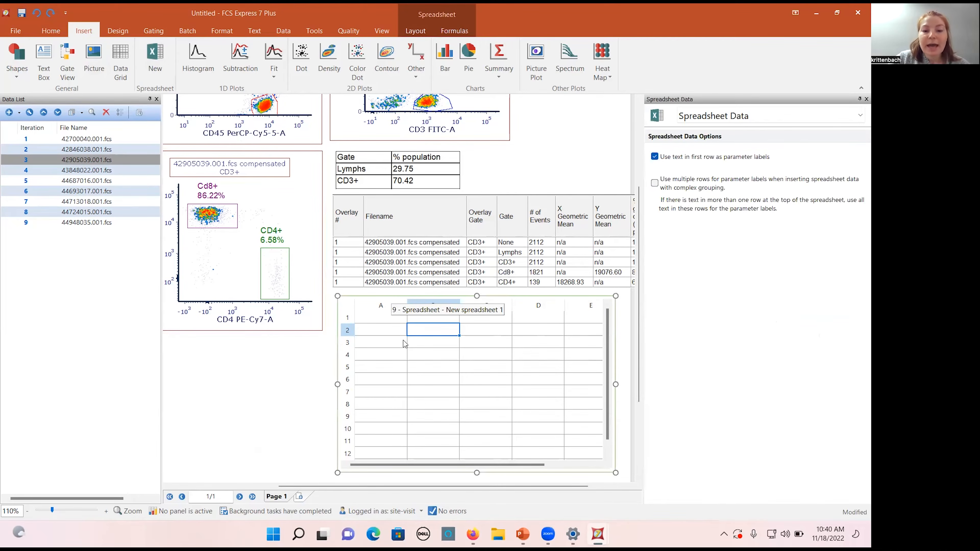
key("Left")
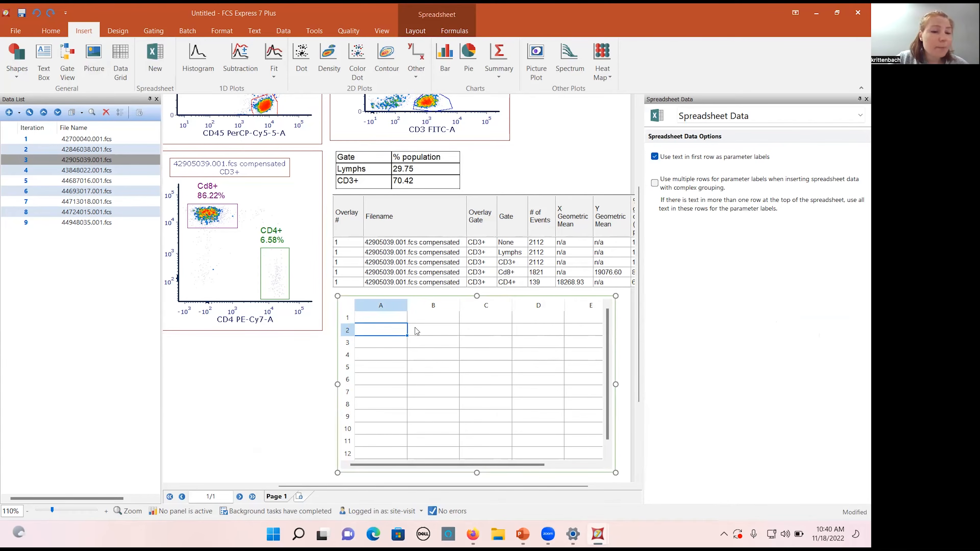
left_click(391, 323)
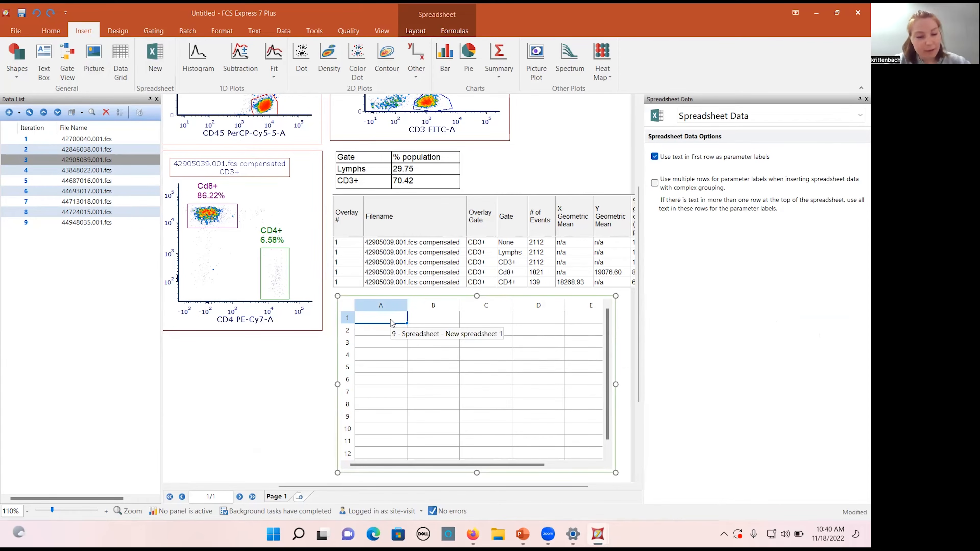
type("3")
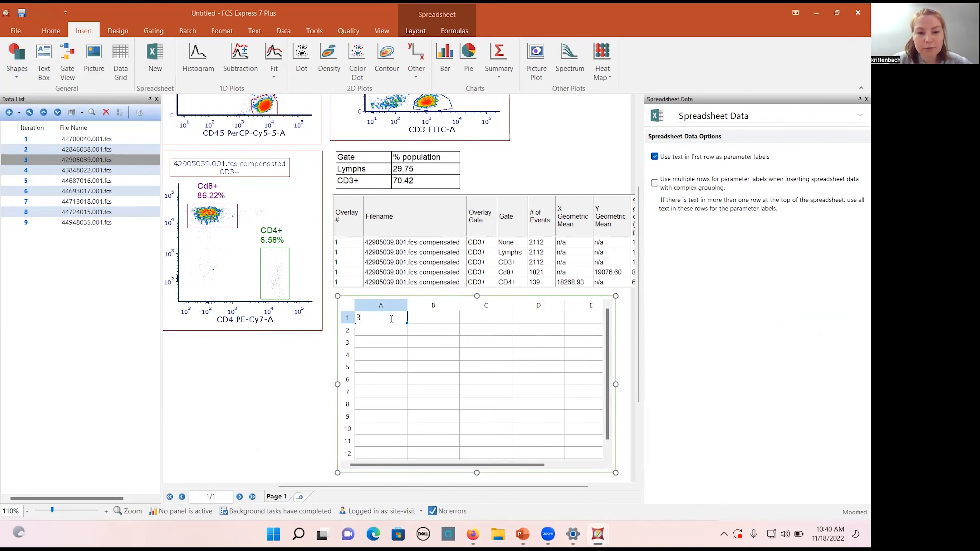
left_click(426, 323)
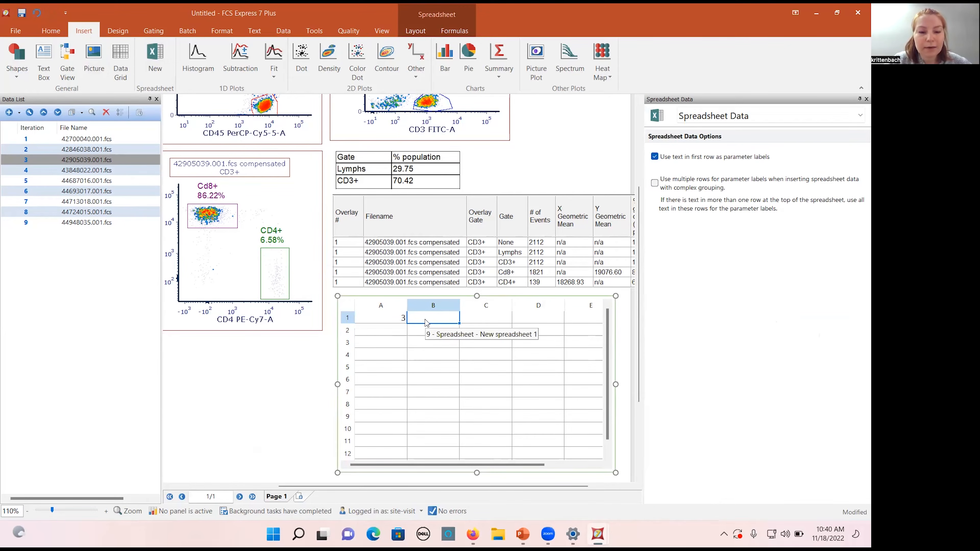
type("2")
- Enter the formula =A1*B1 in cell C1 to multiply the two values
left_click(489, 317)
type("=")
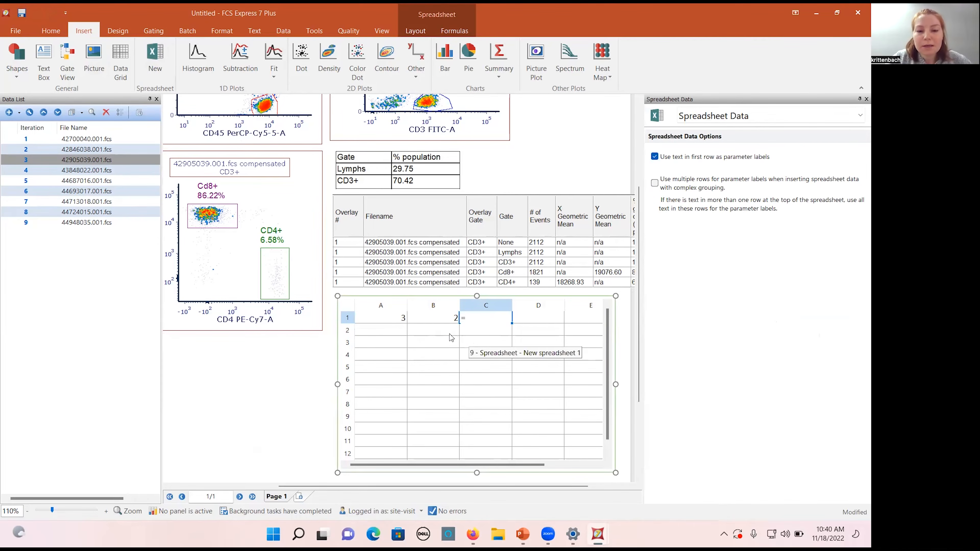
left_click(398, 319)
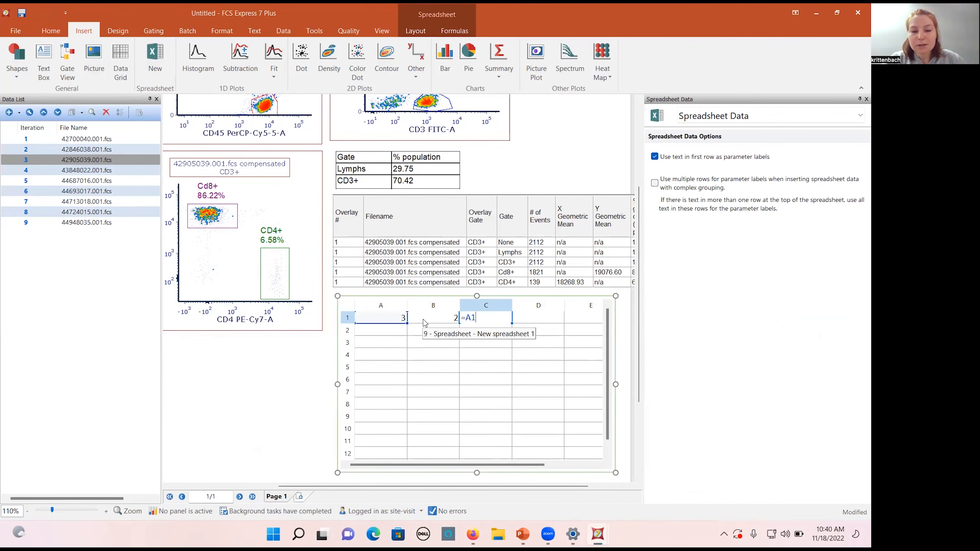
type("*")
left_click(438, 316)
key("Return")
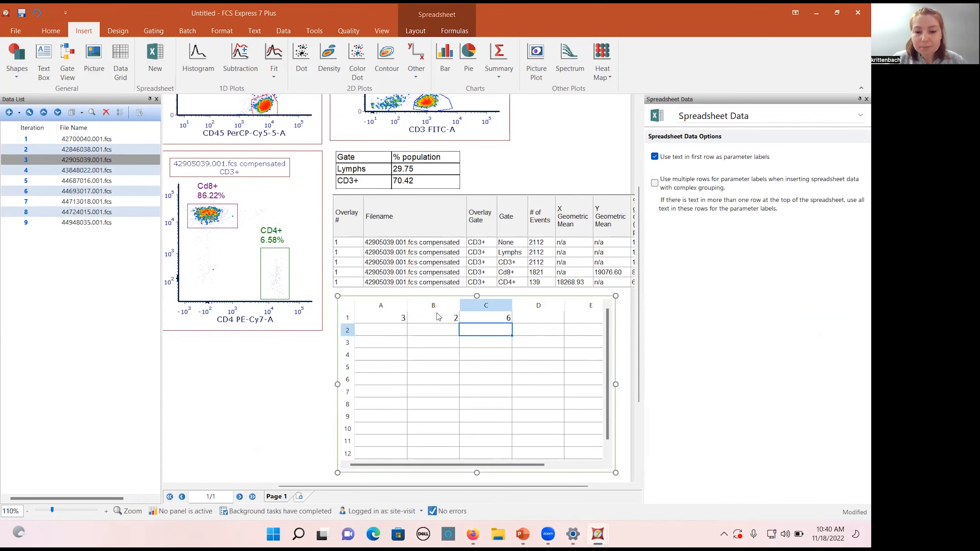
- Clear the contents of cells A1 through C1 in the spreadsheet
left_click(476, 341)
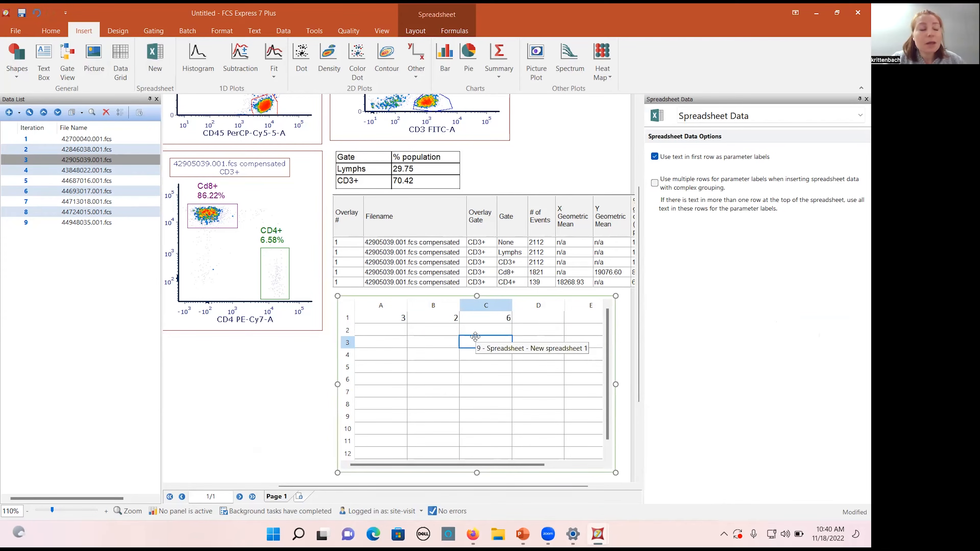
left_click(389, 323)
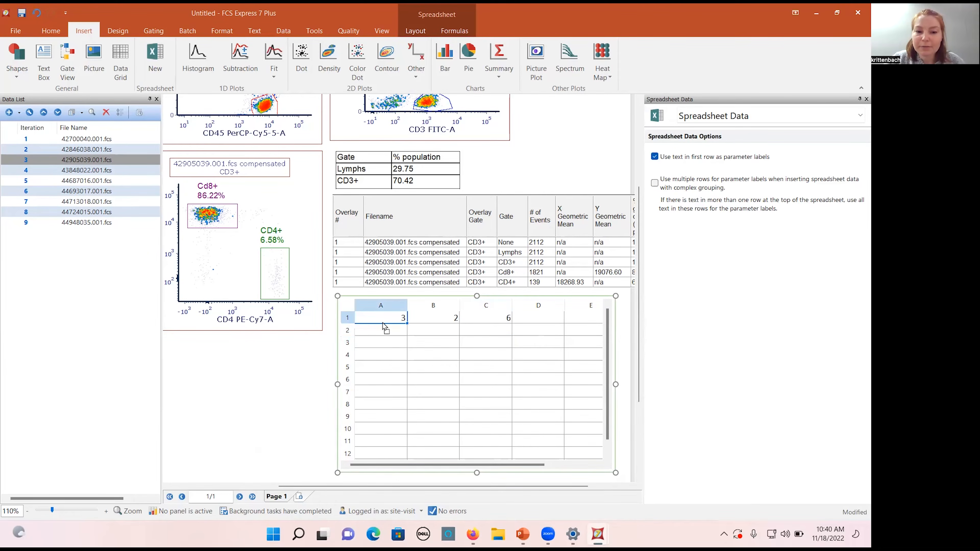
left_click(487, 321, "shift")
key("Delete")
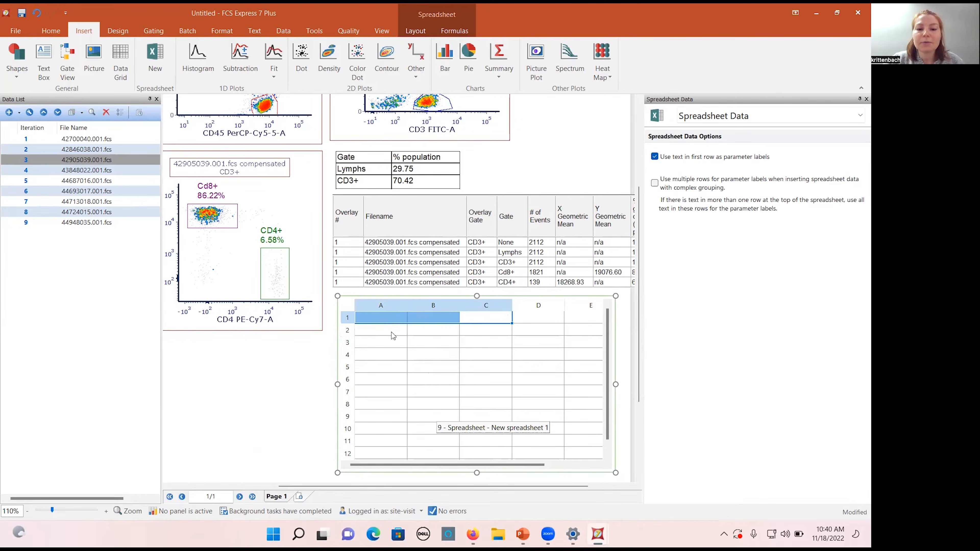
- Insert a statistic token from the CD3+ density plot into cell A1, using the X Median of the CD4+ gate
left_click(385, 322)
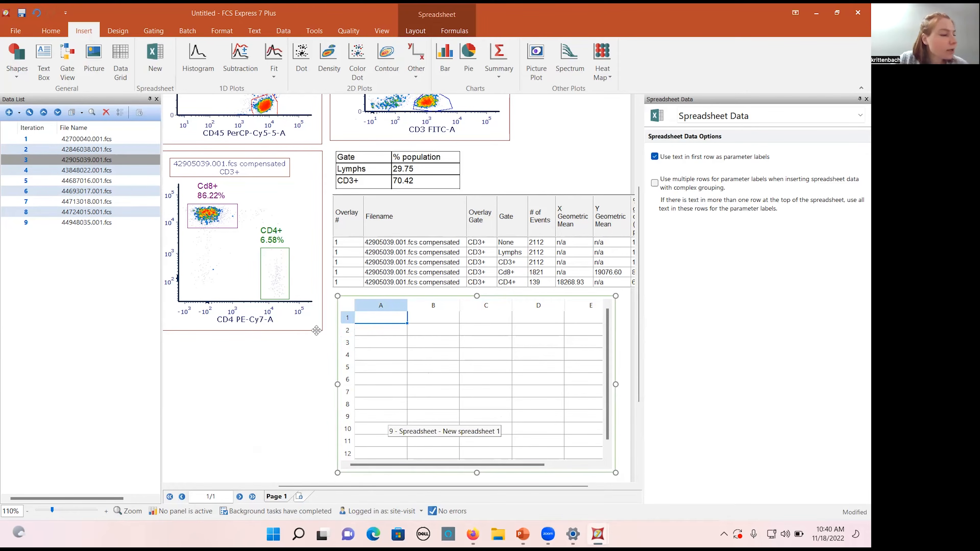
left_click(311, 309)
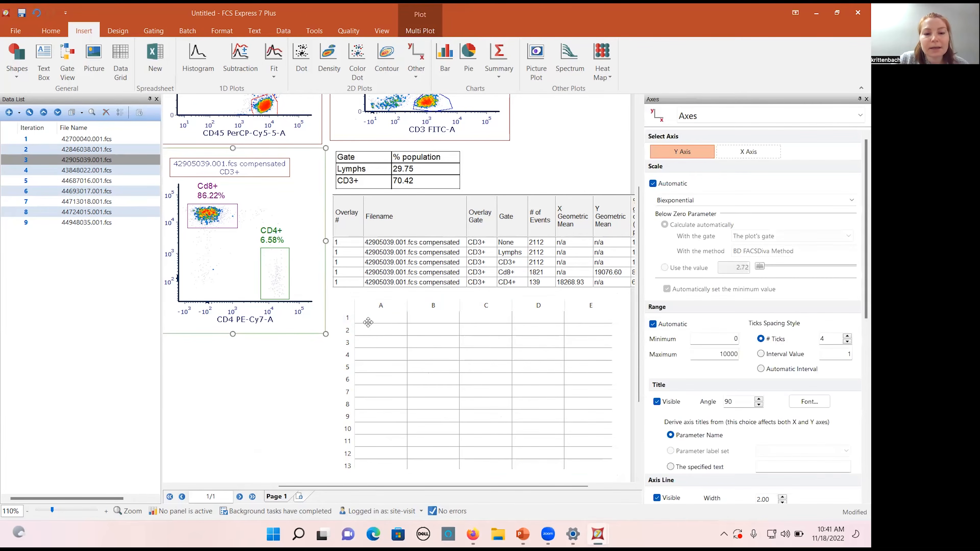
left_click(390, 323)
left_click_drag(388, 319, 389, 320)
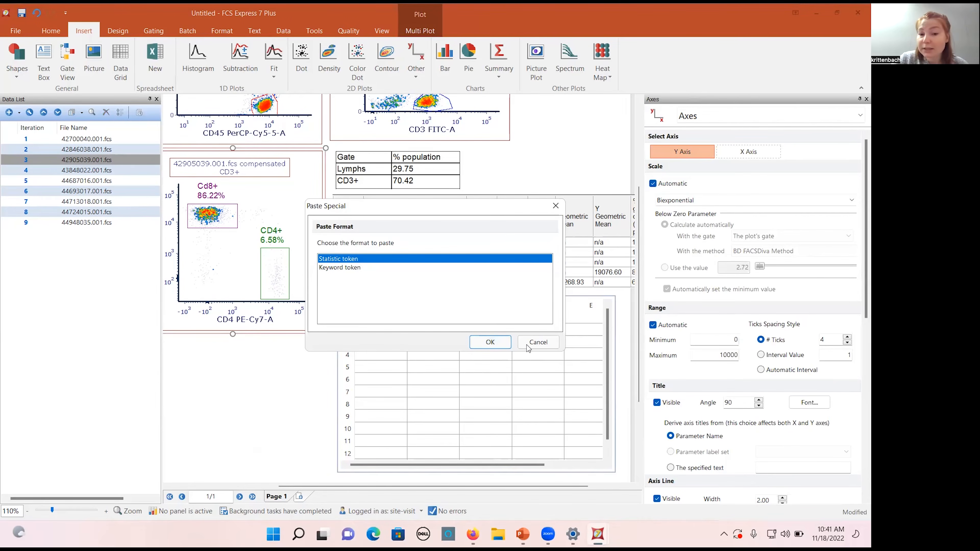
left_click(490, 342)
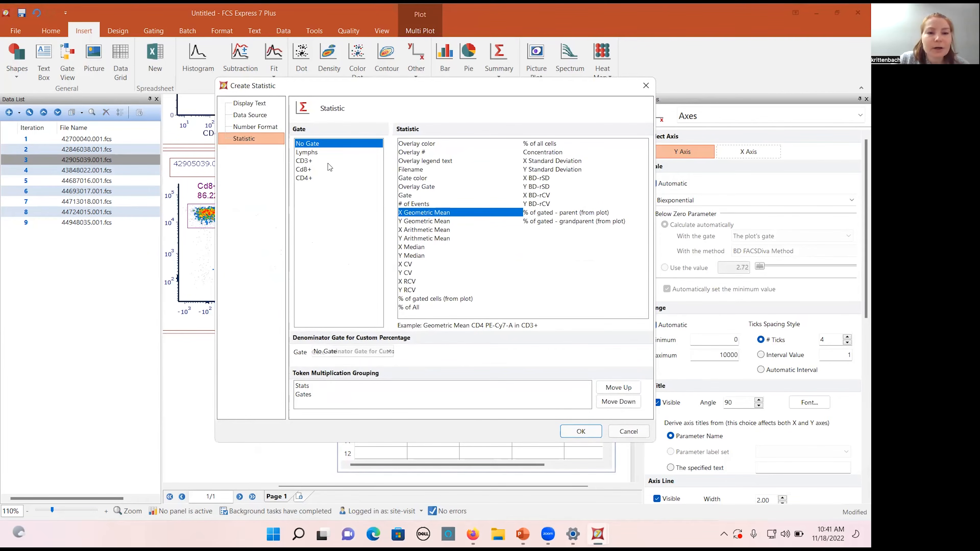
left_click(308, 179)
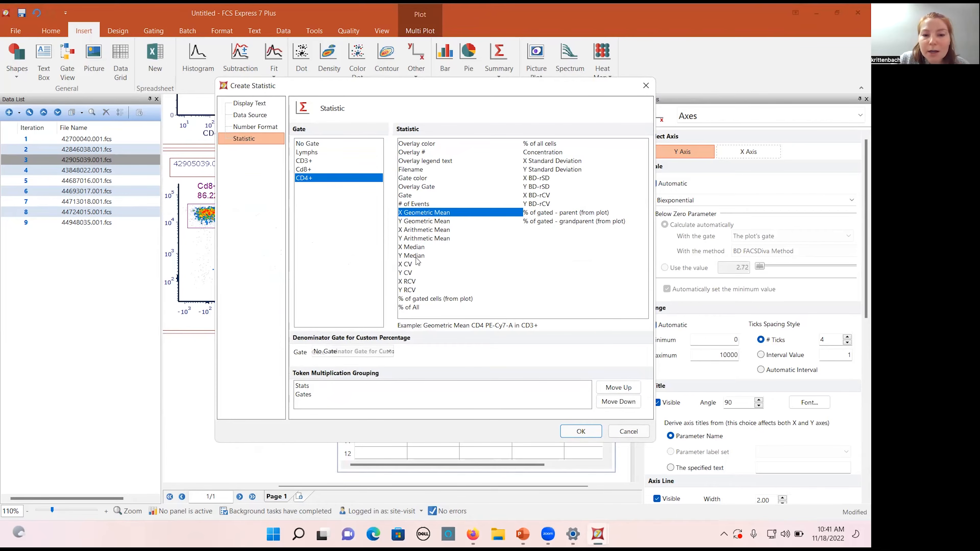
left_click(423, 248)
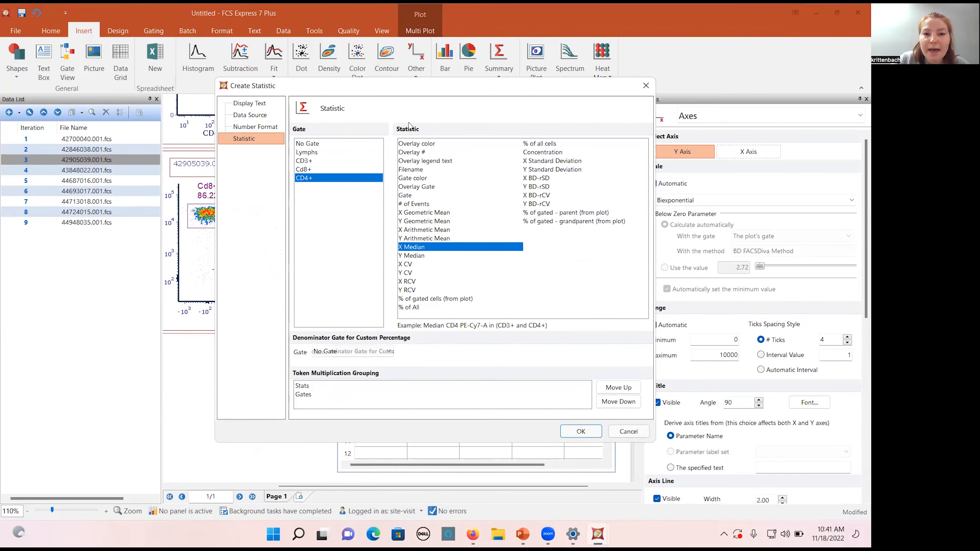
left_click_drag(394, 89, 514, 91)
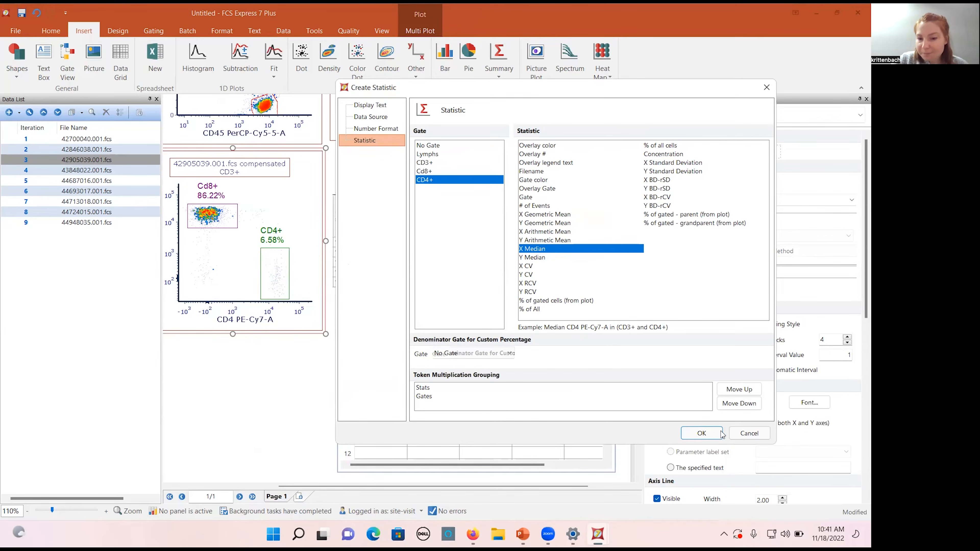
left_click(701, 433)
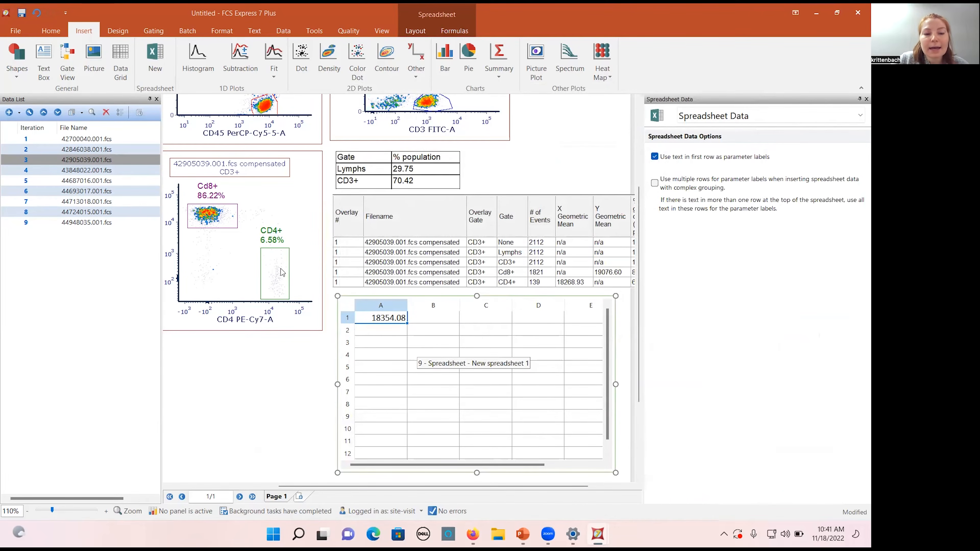
- Shift the CD4+ gate on the CD3+ density plot very slightly and check the linked statistic in cell A1
mouse_move(283, 271)
left_mouse_down()
mouse_move(269, 277)
mouse_move(281, 262)
mouse_move(273, 278)
mouse_move(284, 269)
mouse_move(276, 274)
mouse_move(284, 282)
mouse_move(274, 271)
left_mouse_up()
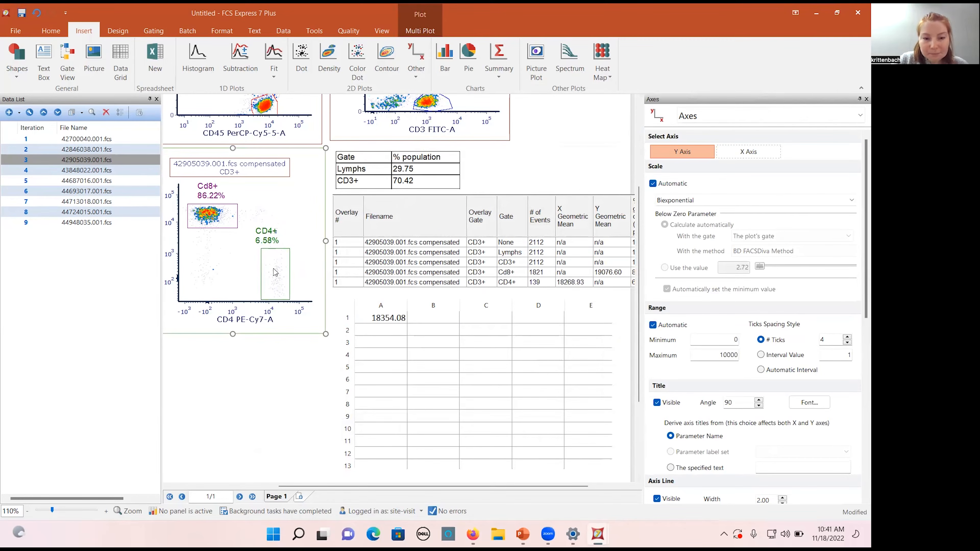
left_click(376, 322)
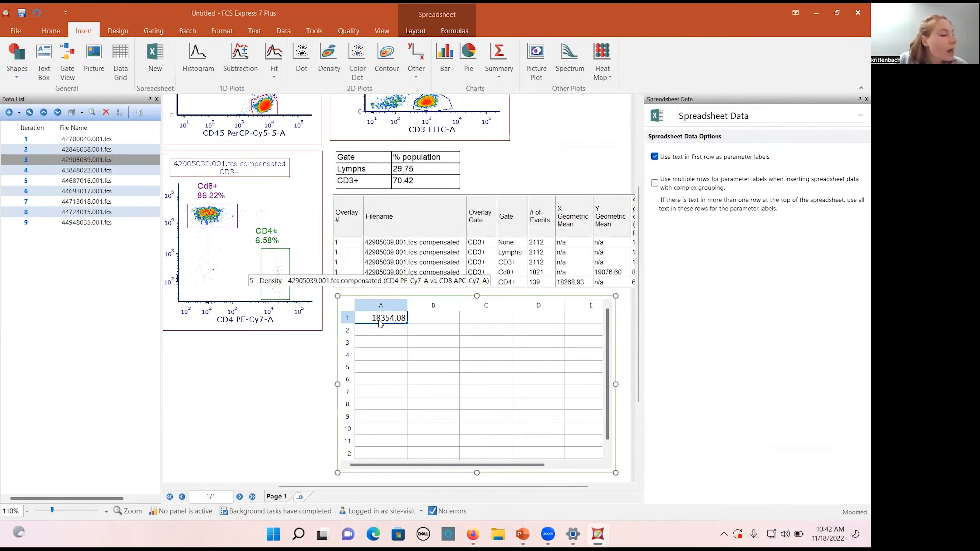
- Link the CD4+ row's # of Events from the statistics table to cell B1, and nudge the Lymphs gate slightly
left_click(443, 322)
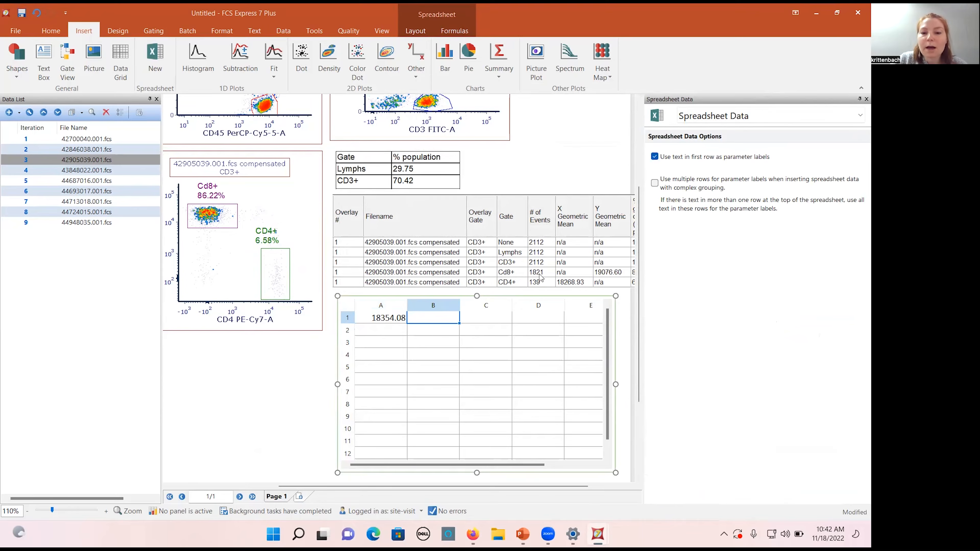
left_click_drag(540, 284, 445, 321)
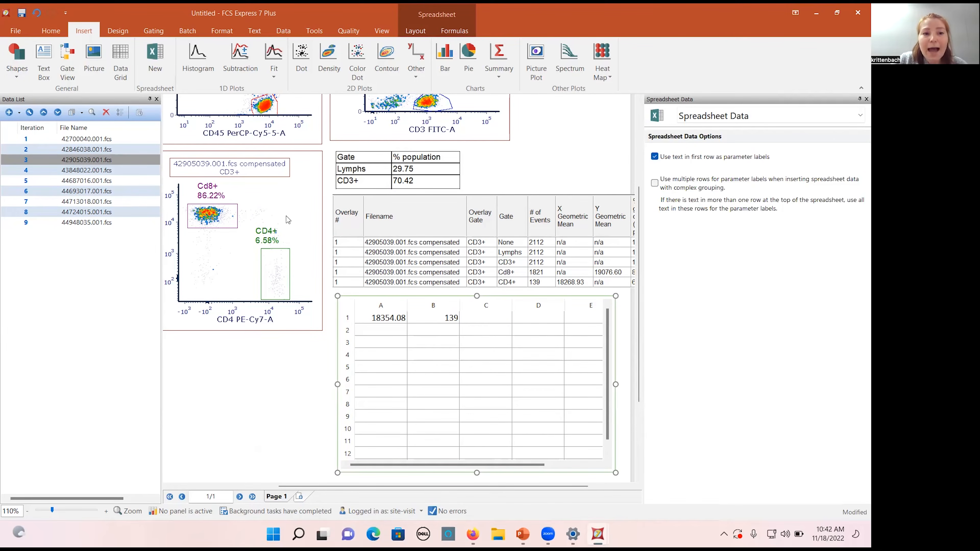
mouse_move(259, 109)
left_mouse_down()
mouse_move(251, 106)
mouse_move(273, 106)
mouse_move(264, 103)
left_mouse_up()
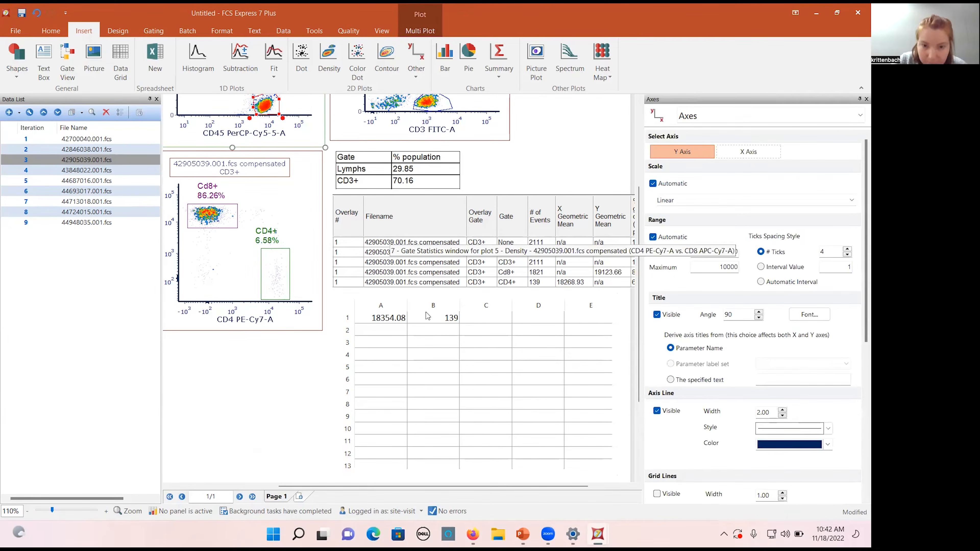
- Enter the formula =A1/B1 in cell C1 and shift the CD4+ gate slightly toward higher CD4 PE-Cy7-A values
left_click(486, 319)
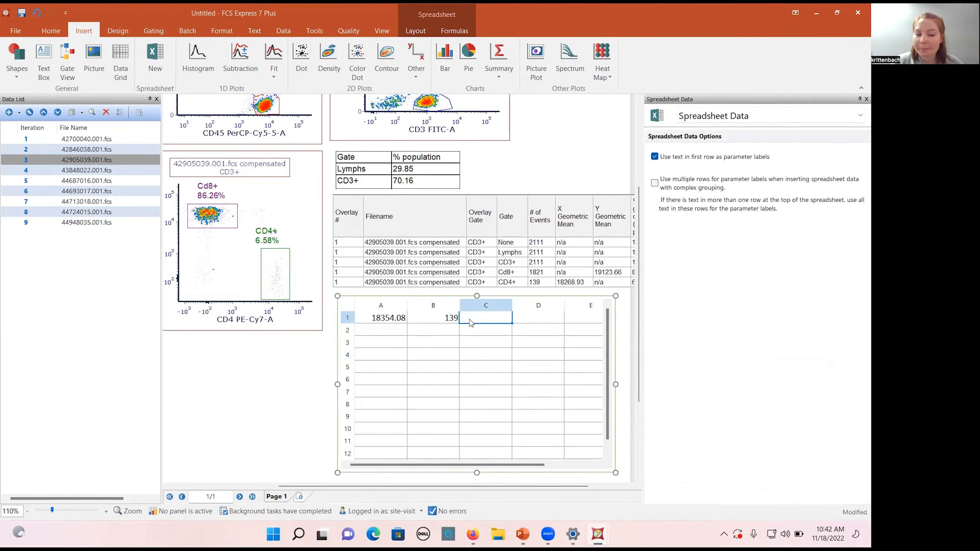
type("=")
left_click(392, 318)
type("/")
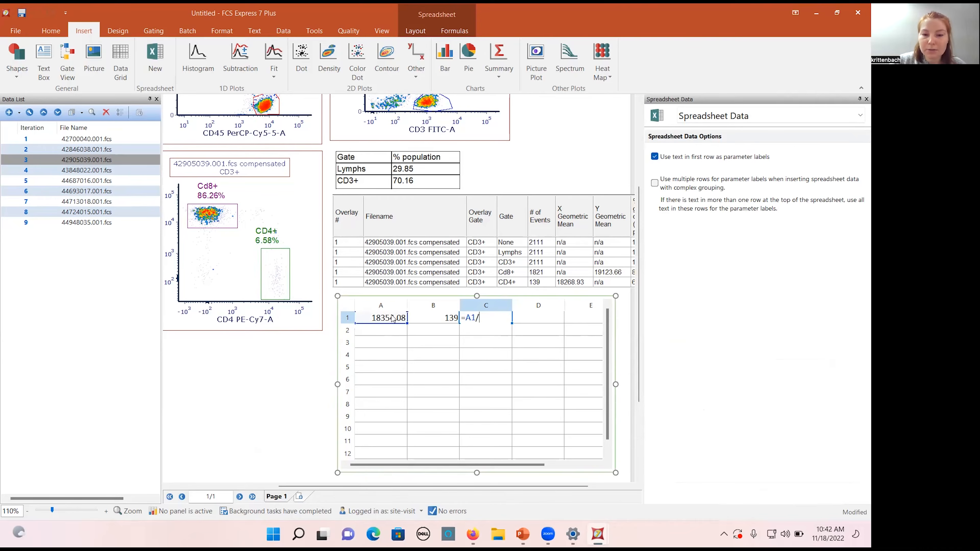
left_click(440, 321)
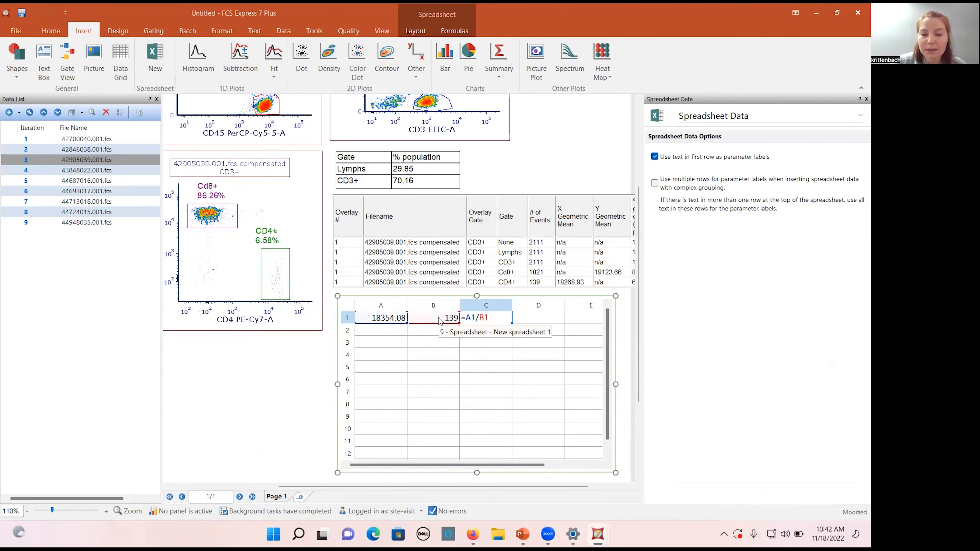
key("Return")
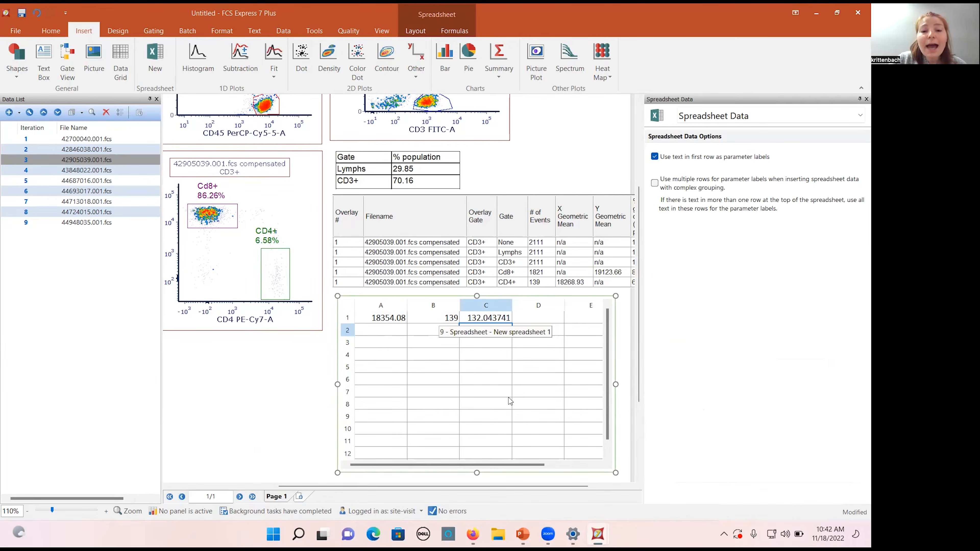
mouse_move(274, 263)
left_mouse_down()
mouse_move(271, 271)
mouse_move(283, 271)
mouse_move(272, 269)
left_mouse_up()
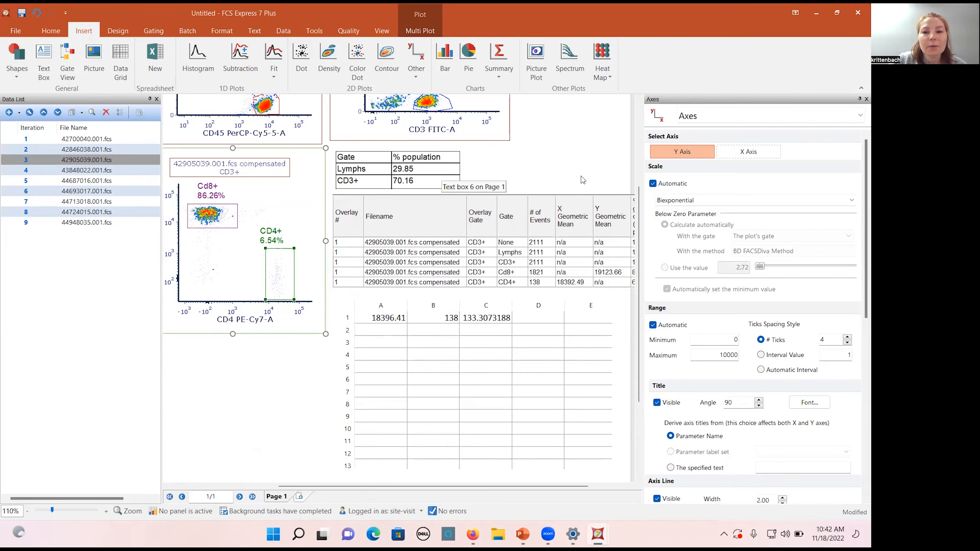
- Load iterations 4 through 9 of the data list one by one into the layout, and return to iteration 3
left_click(25, 173)
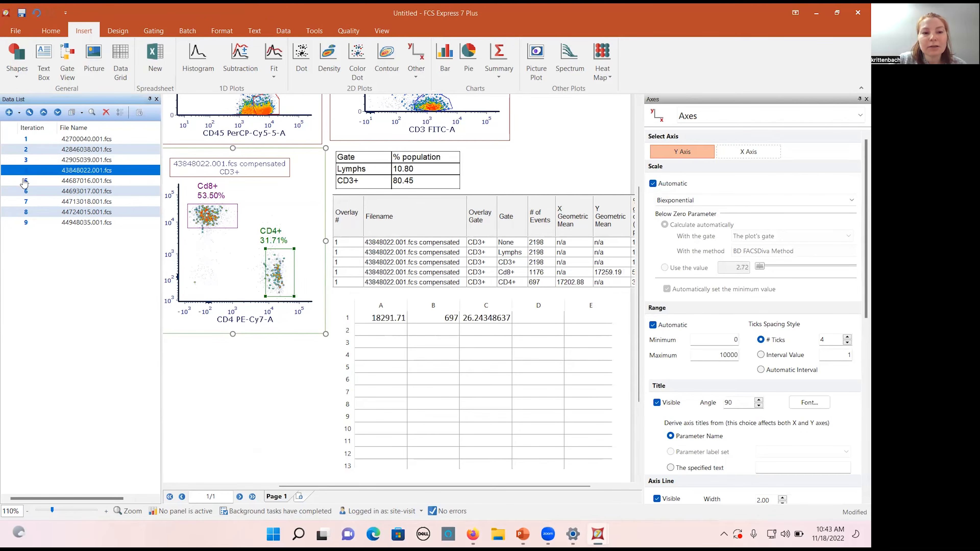
left_click(25, 180)
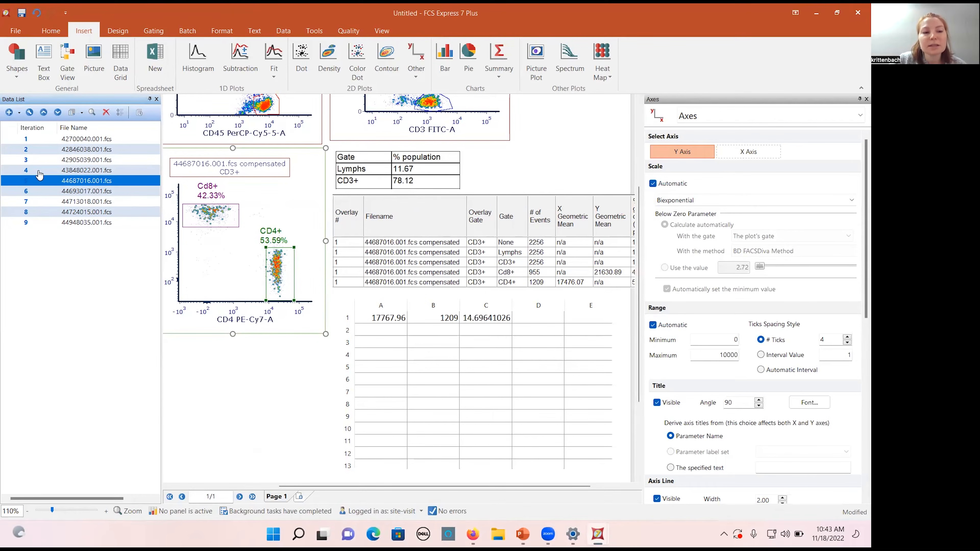
left_click(27, 192)
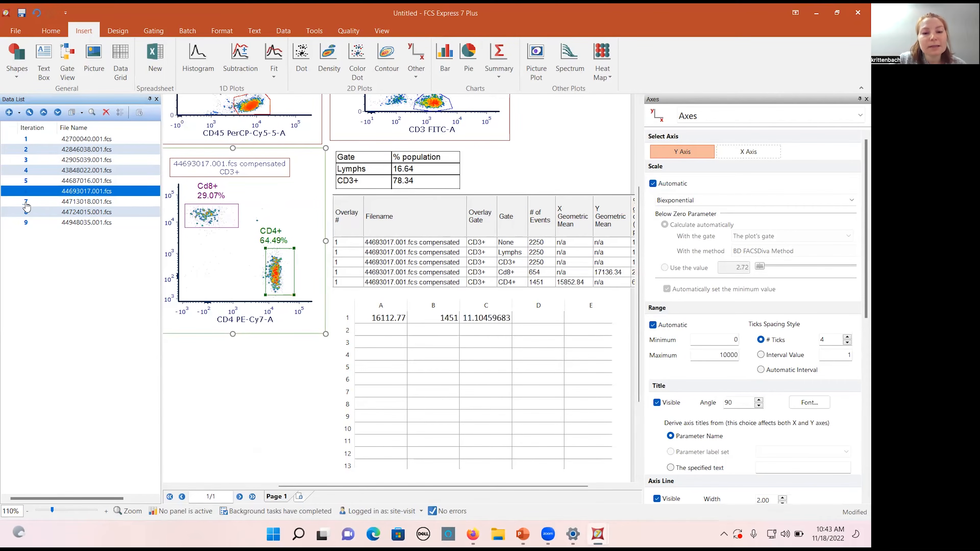
left_click(26, 203)
left_click(28, 214)
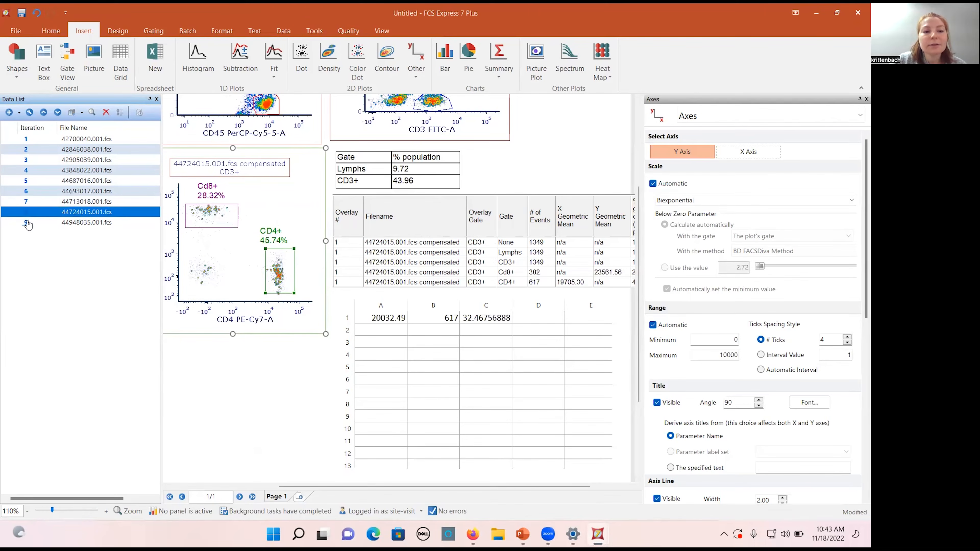
left_click(27, 222)
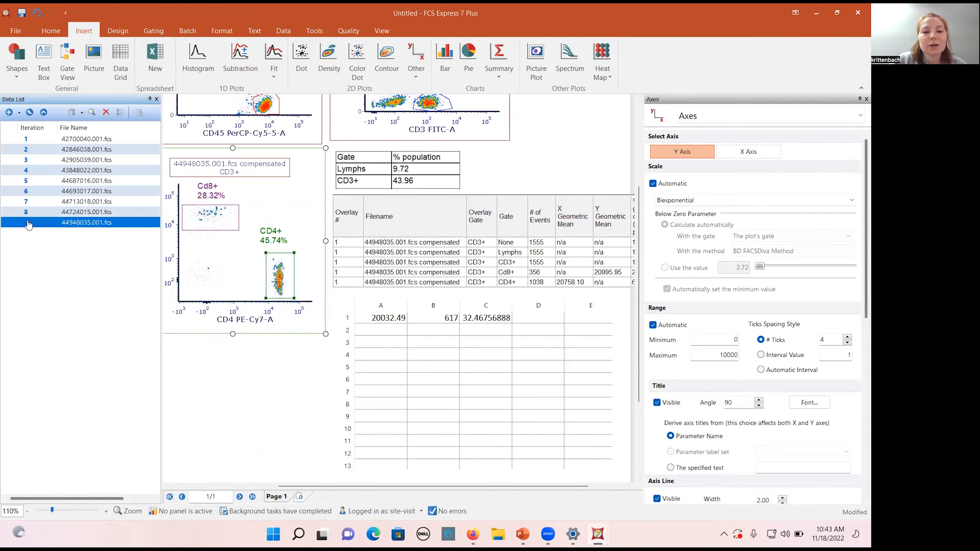
left_click(28, 163)
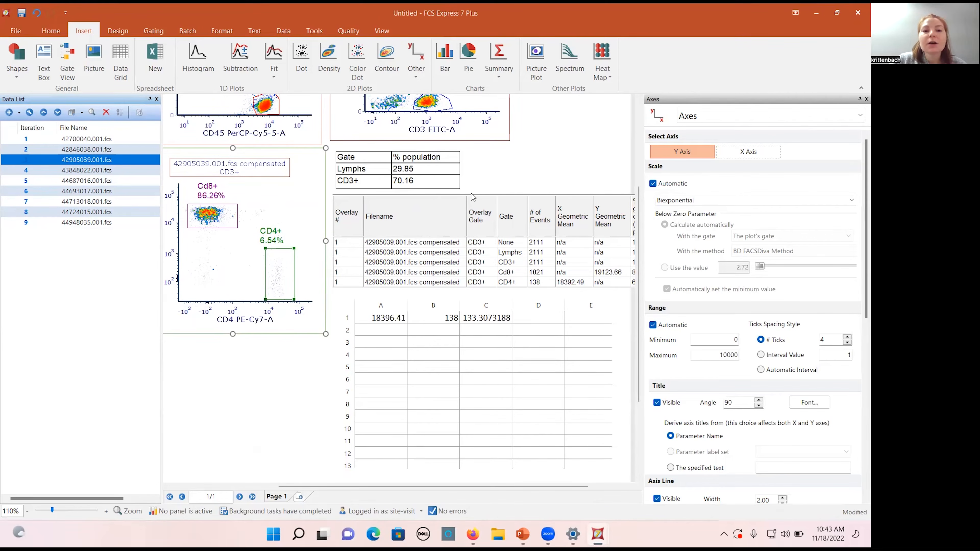
- Load iterations 4 through 7 of the data list one by one into the layout, and switch to iteration 1
left_click(556, 173)
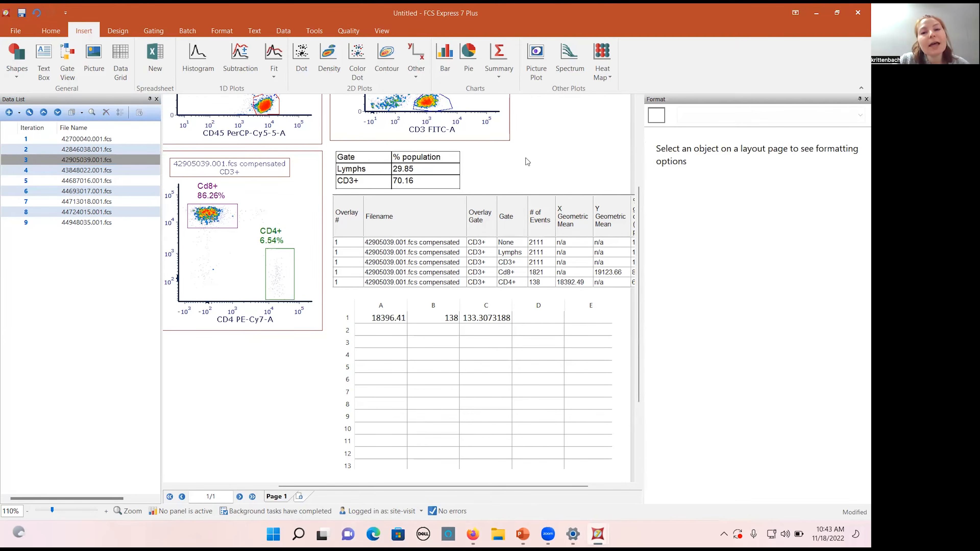
scroll(569, 168, "up", 4)
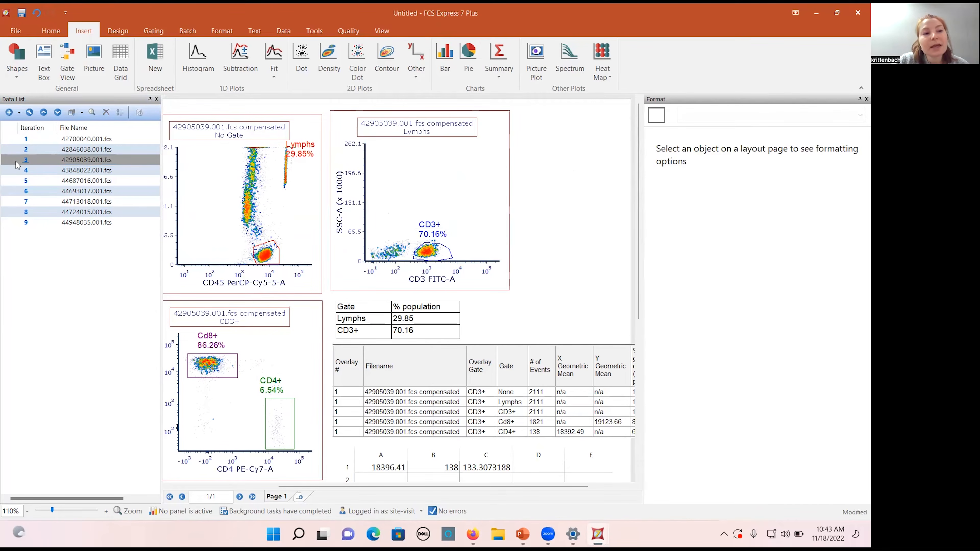
left_click(27, 172)
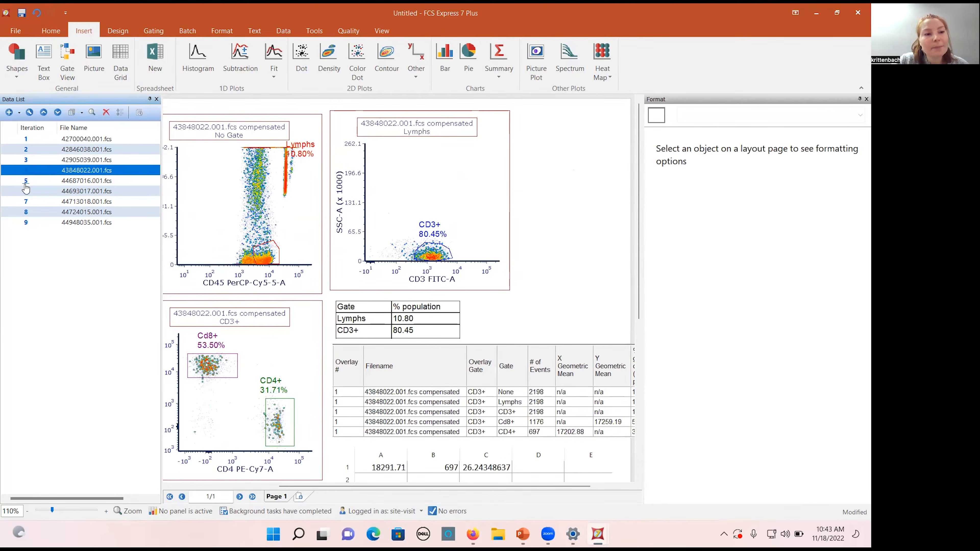
left_click(26, 183)
left_click(26, 191)
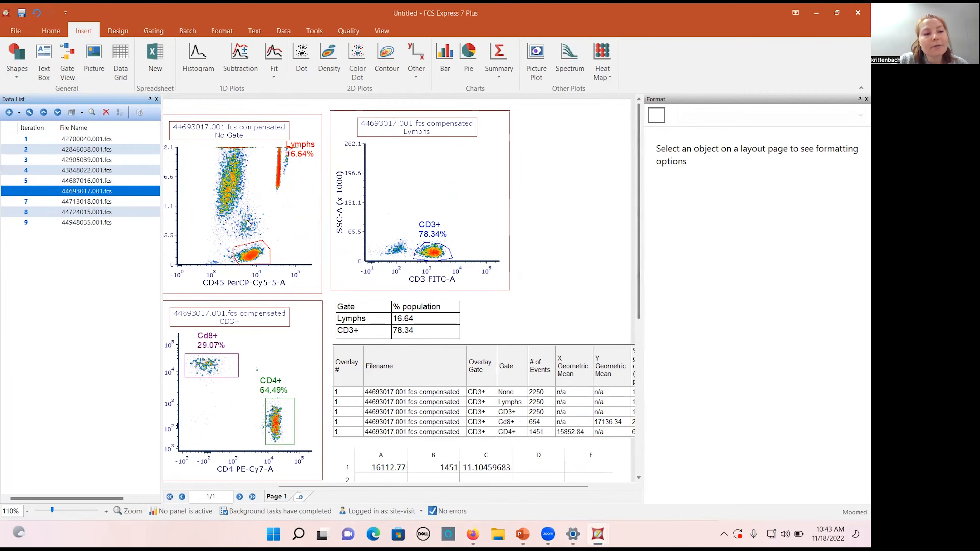
left_click(22, 204)
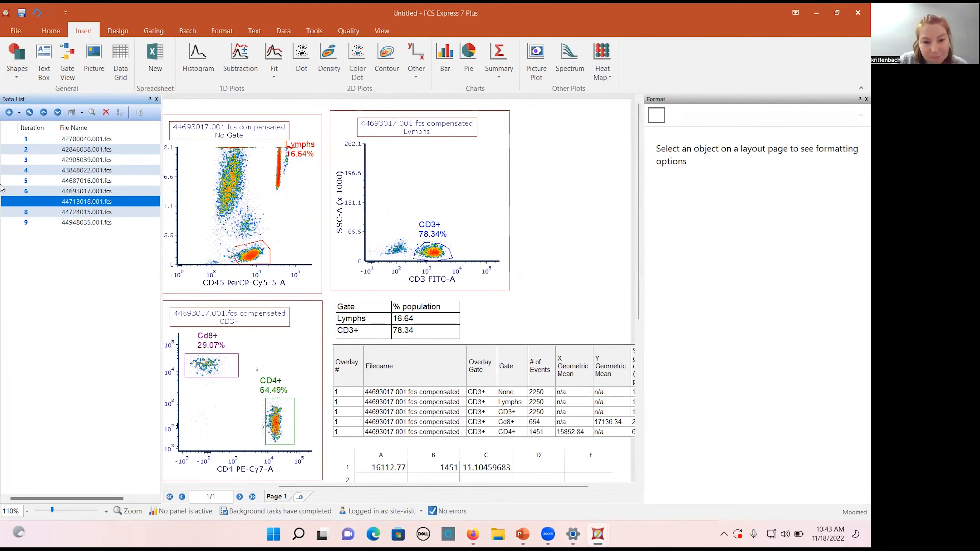
left_click(26, 139)
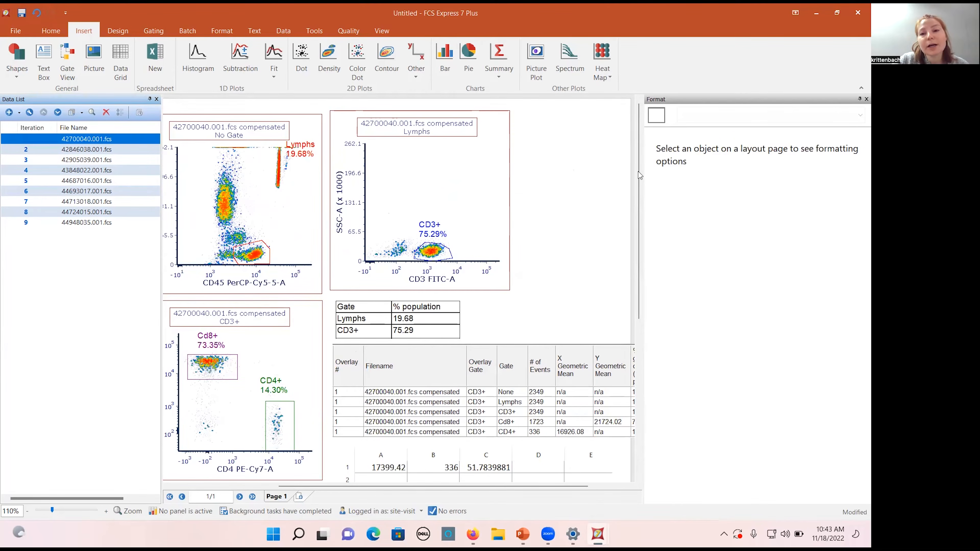
- Load iterations 3 and 4 to compare the plots and spreadsheet values, and return to iteration 1
mouse_move(641, 173)
left_mouse_down()
mouse_move(641, 196)
mouse_move(641, 173)
left_mouse_up()
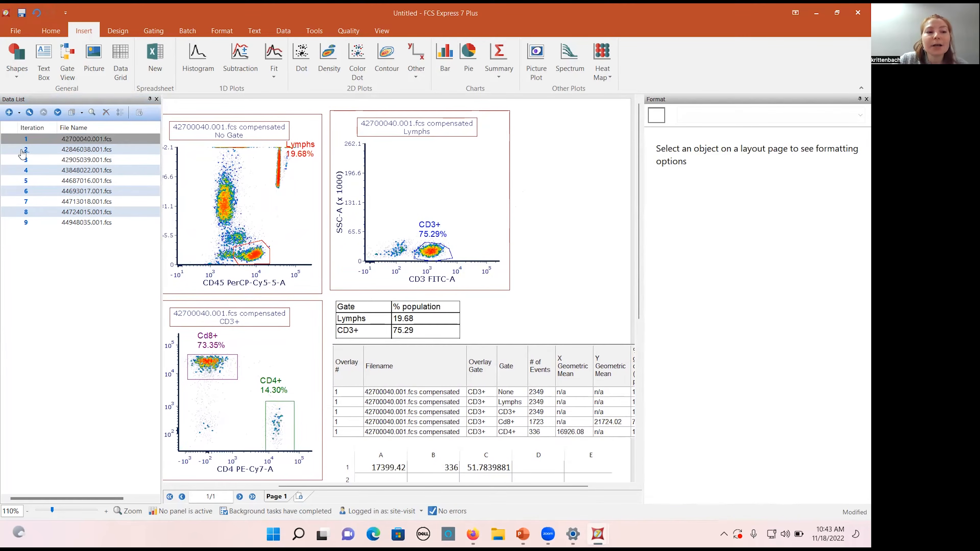
left_click(27, 159)
left_click(31, 181)
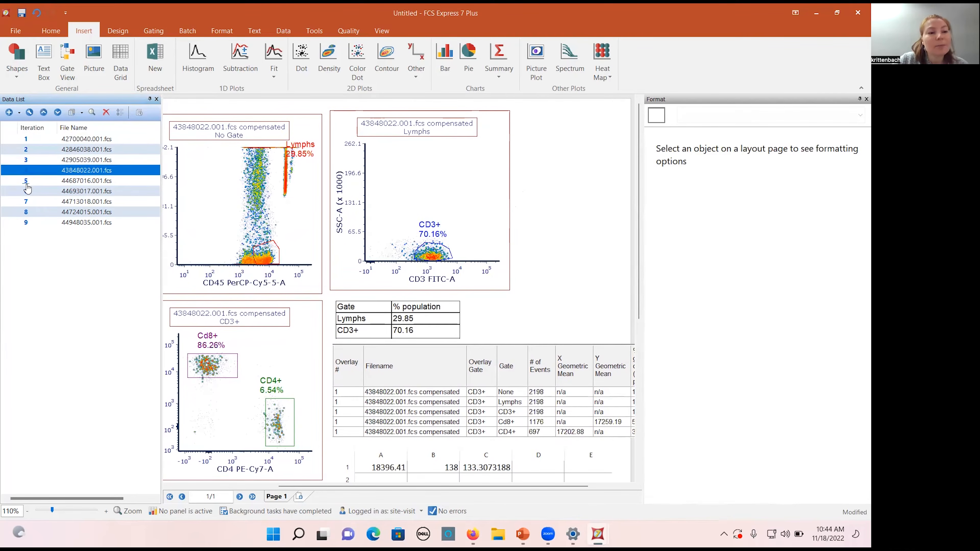
left_click(26, 140)
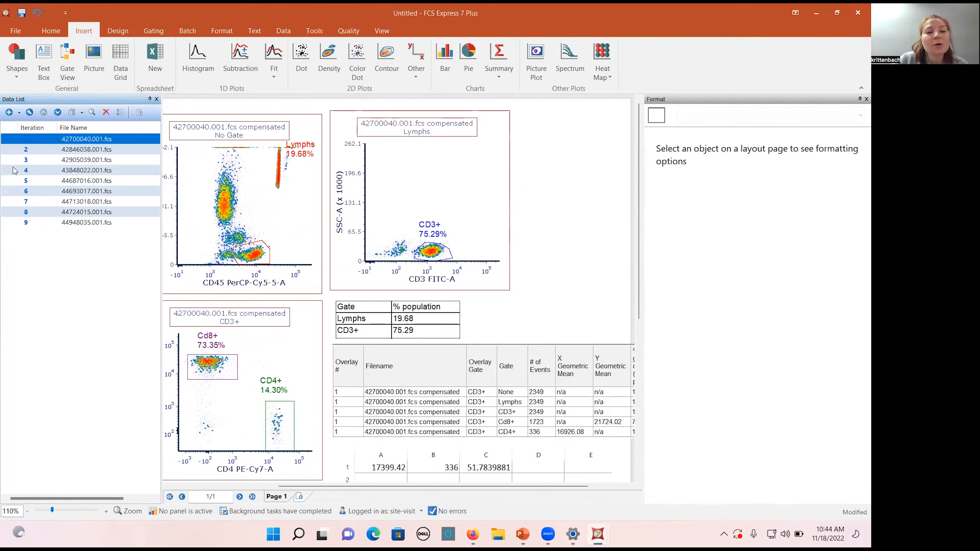
- Add a Save To Powerpoint batch action that opens the presentation after saving and exports only the current page
left_click(183, 31)
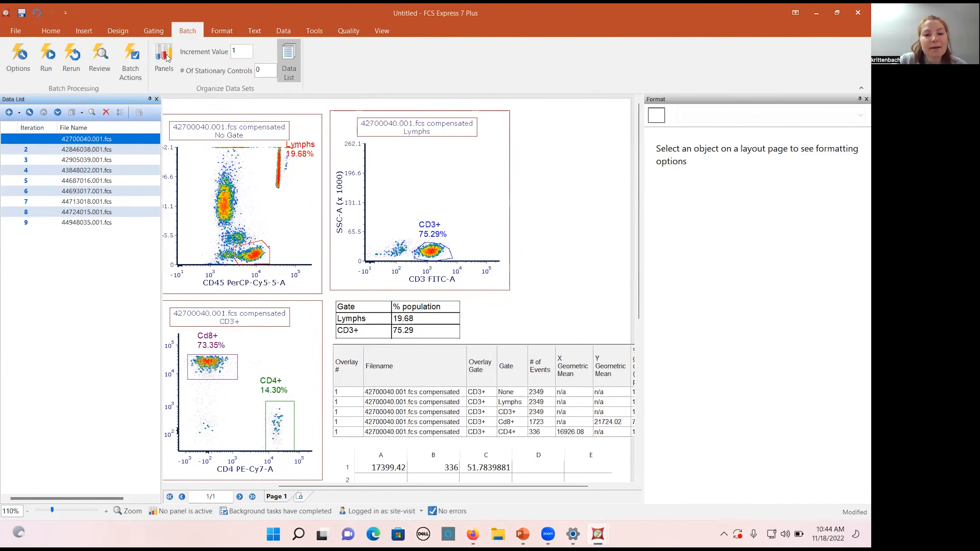
left_click(140, 70)
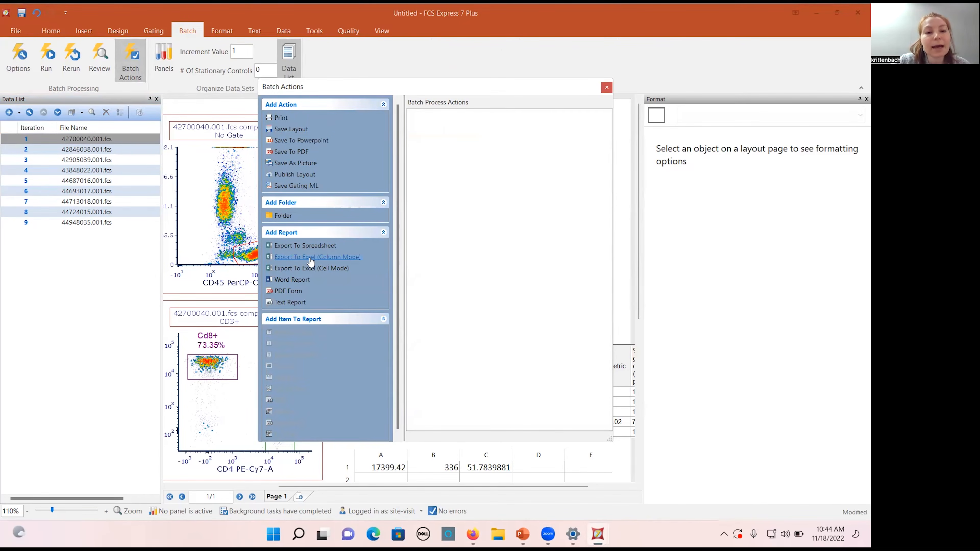
left_click(300, 141)
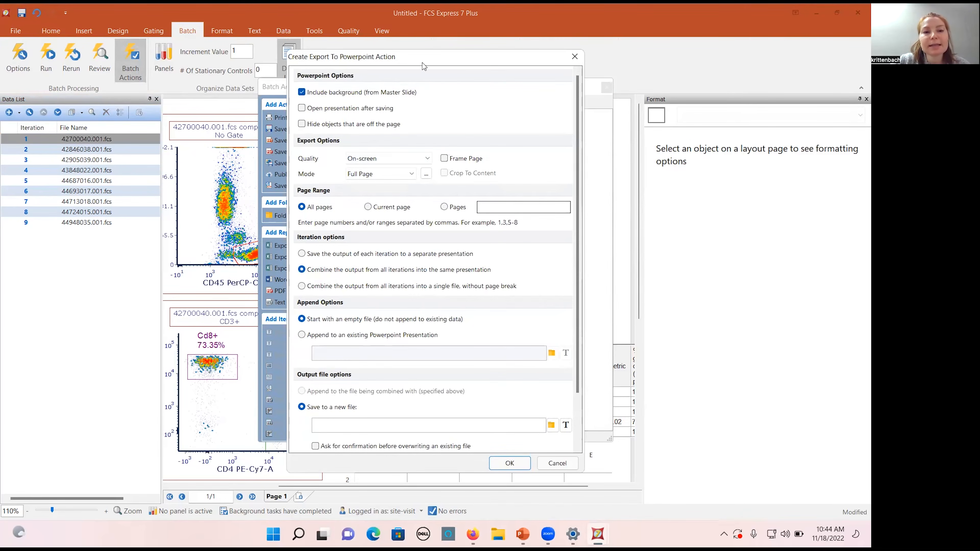
left_click_drag(421, 65, 476, 68)
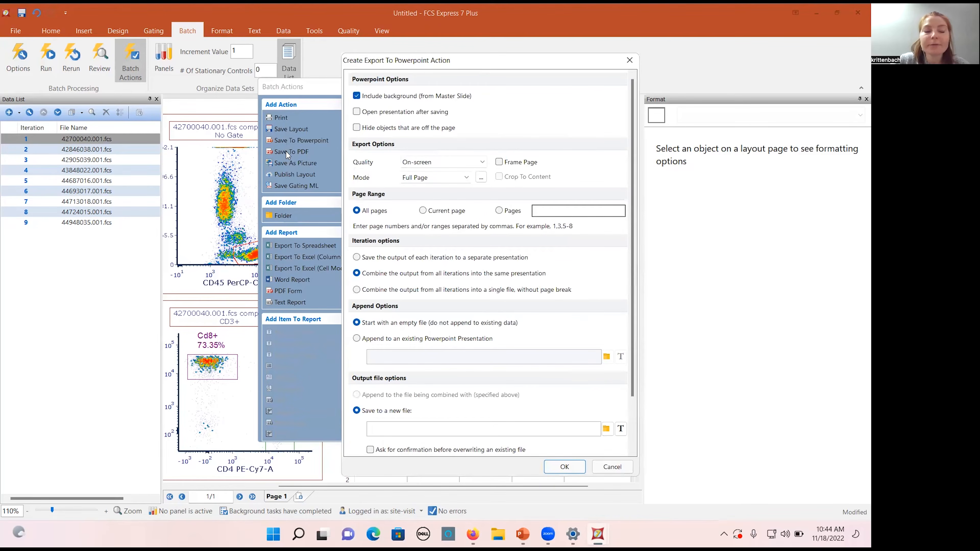
left_click(356, 111)
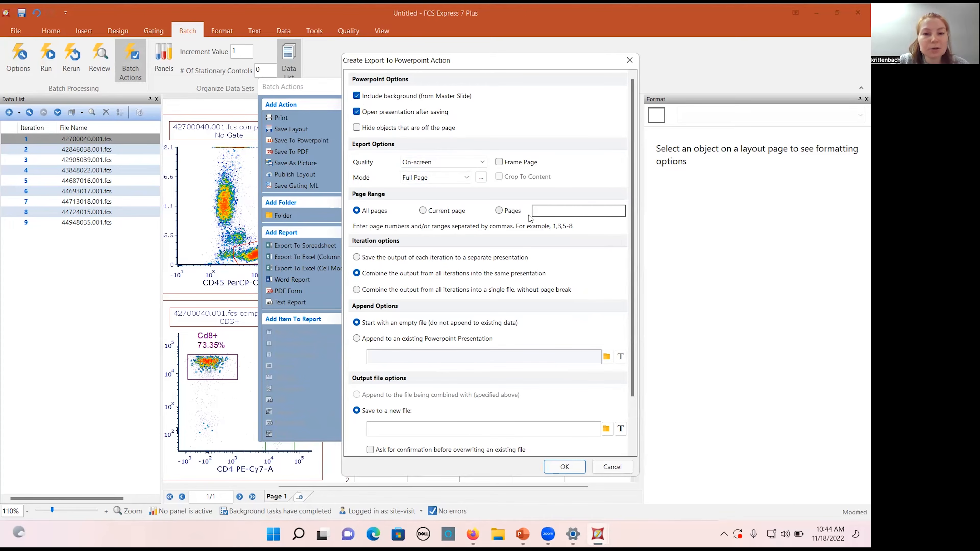
left_click(423, 210)
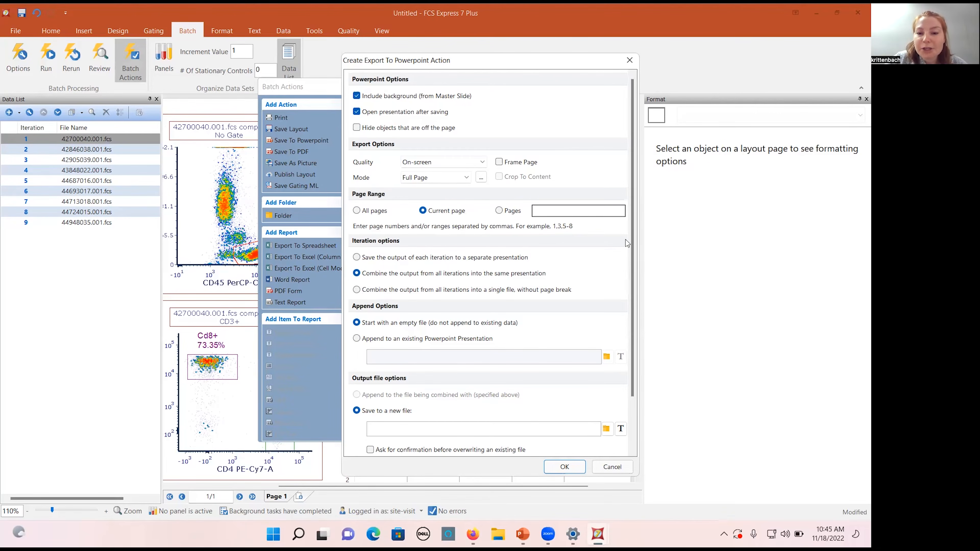
- Set the PowerPoint export's output to a new file named PPT on the Desktop and accept the action
scroll(635, 310, "down", 2)
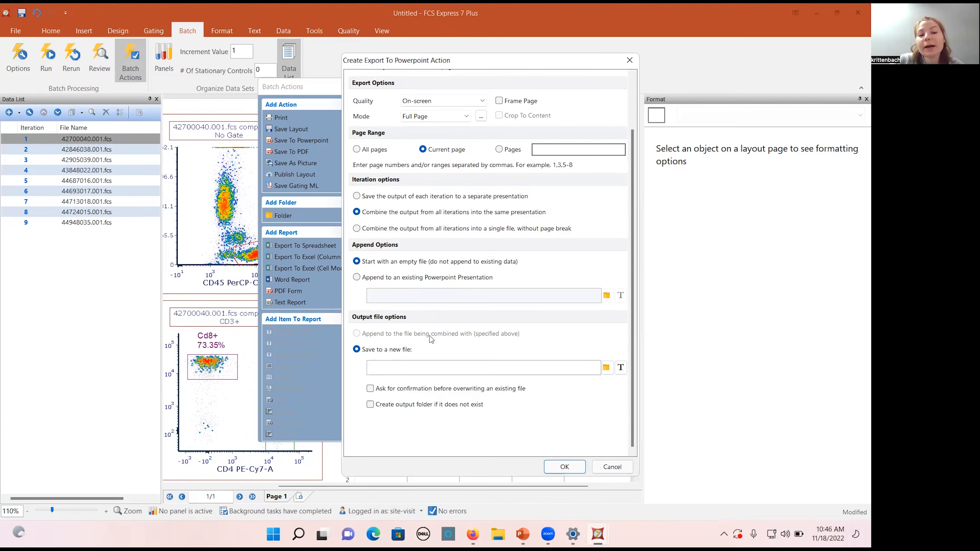
left_click(607, 368)
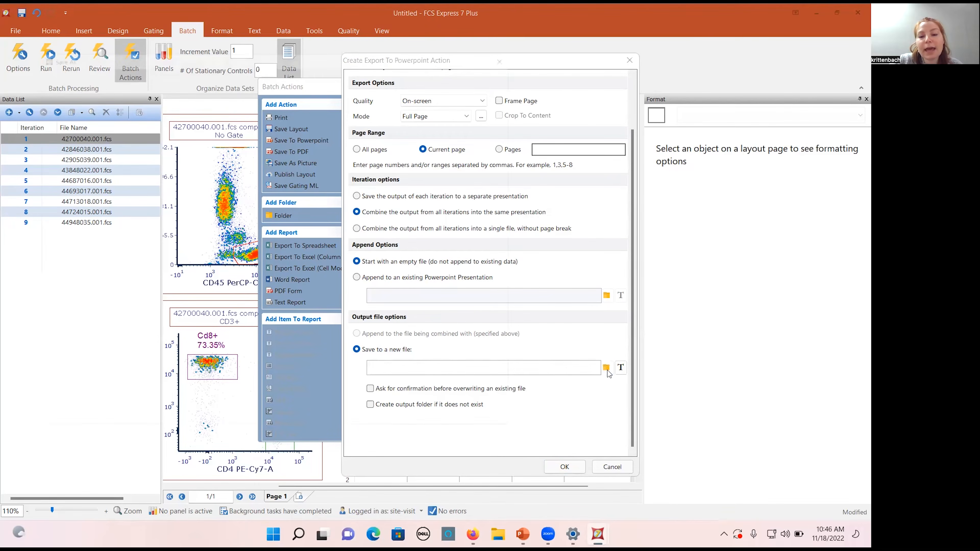
left_click(55, 121)
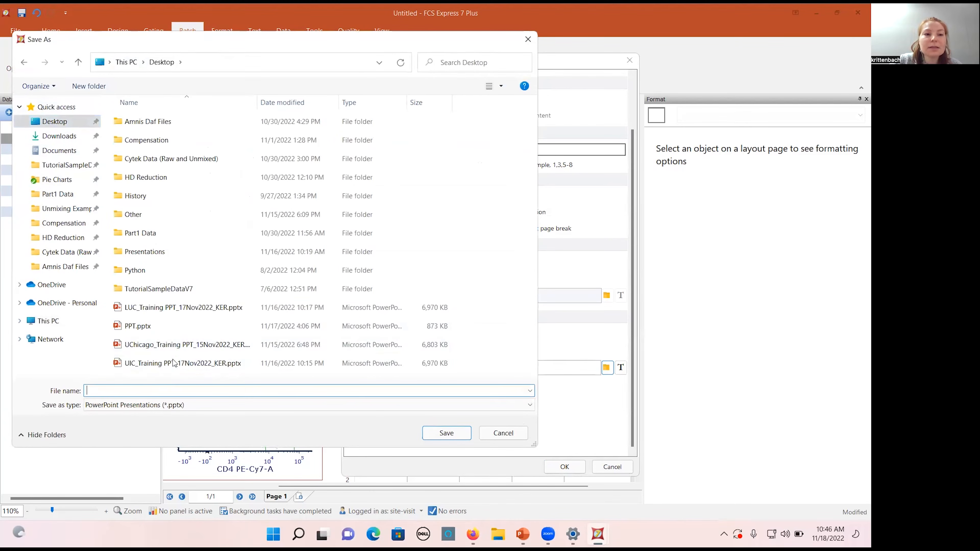
type("PPT")
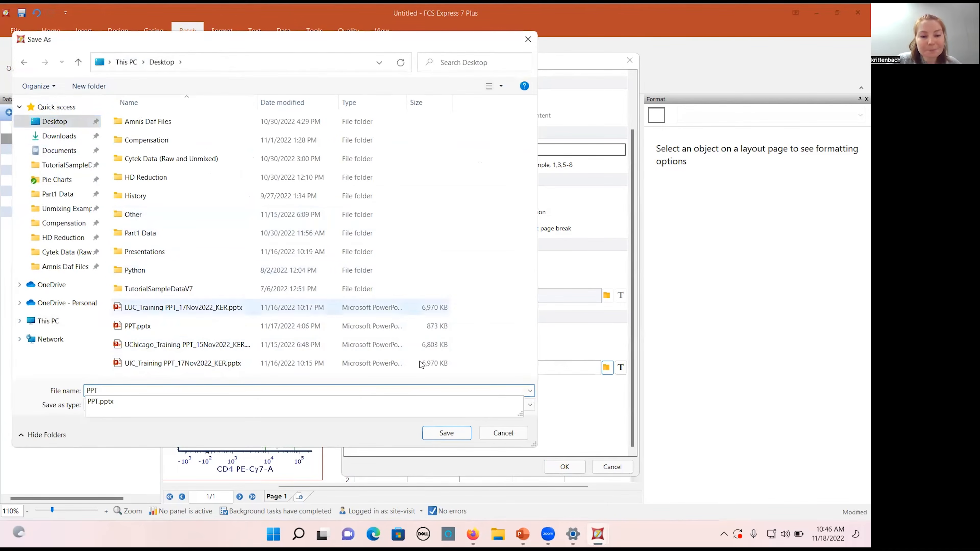
left_click(446, 432)
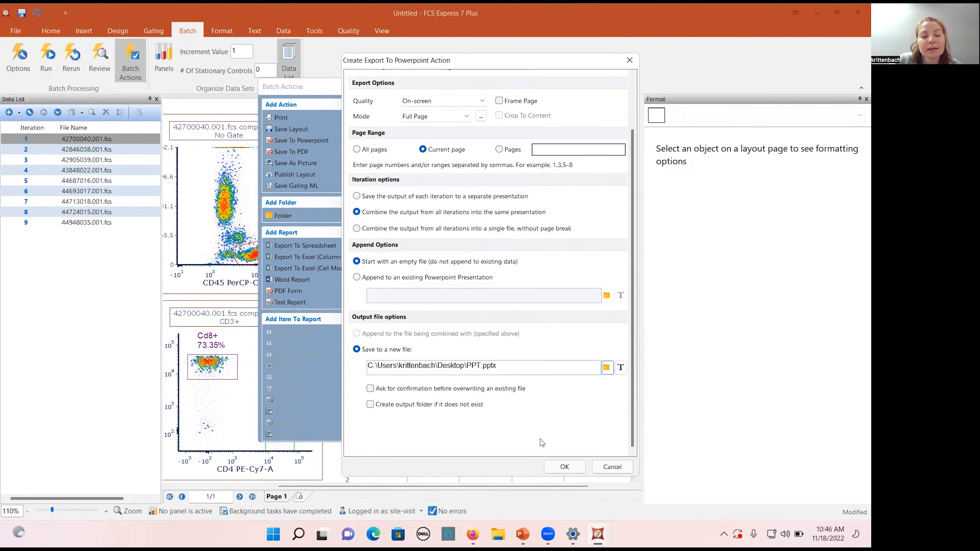
left_click(561, 471)
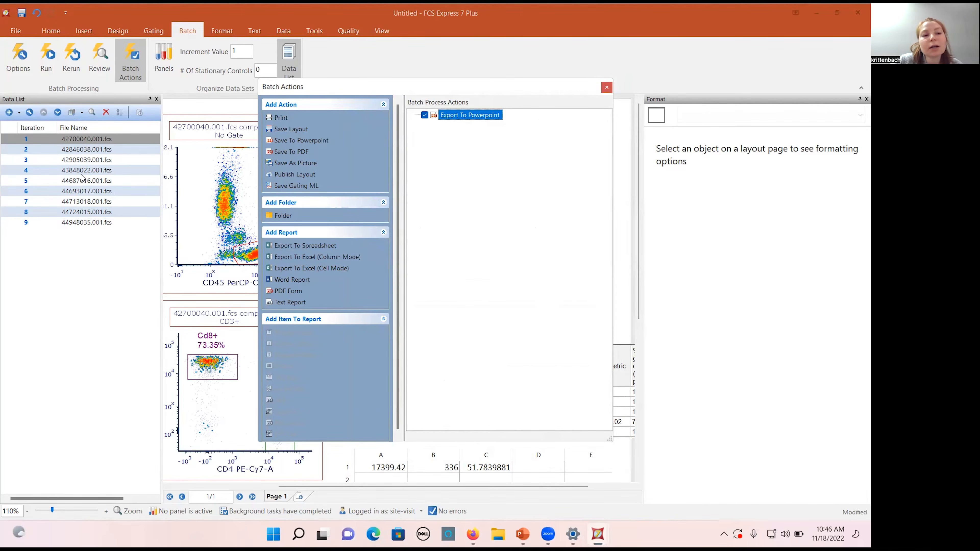
- Add an Export To Excel (Column Mode) batch report saved to a new file named Excel on the Desktop
left_click(352, 257)
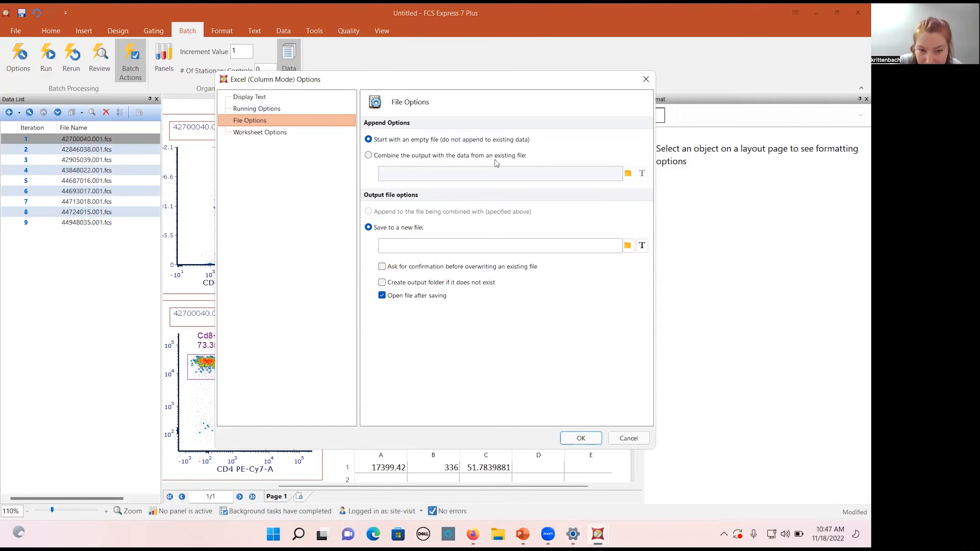
left_click(629, 246)
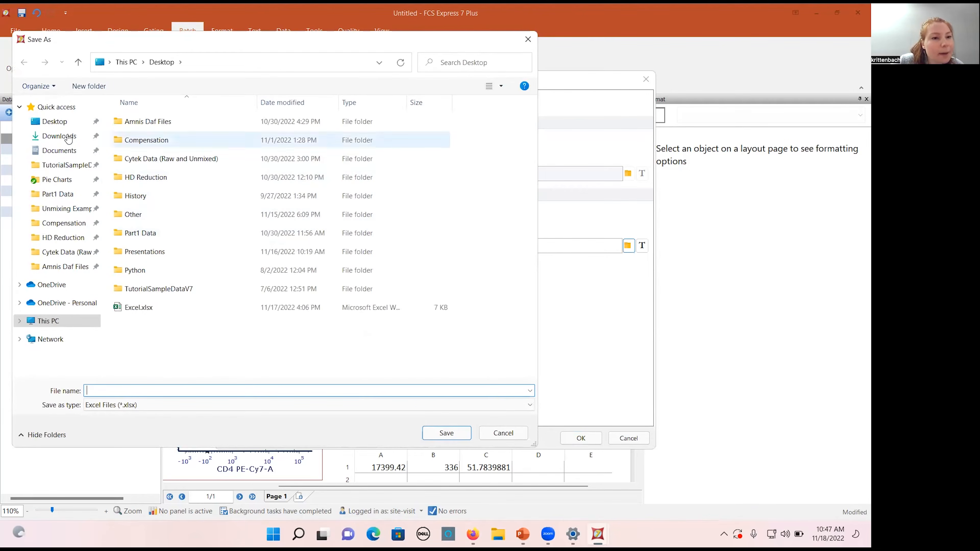
left_click(55, 121)
left_click(207, 392)
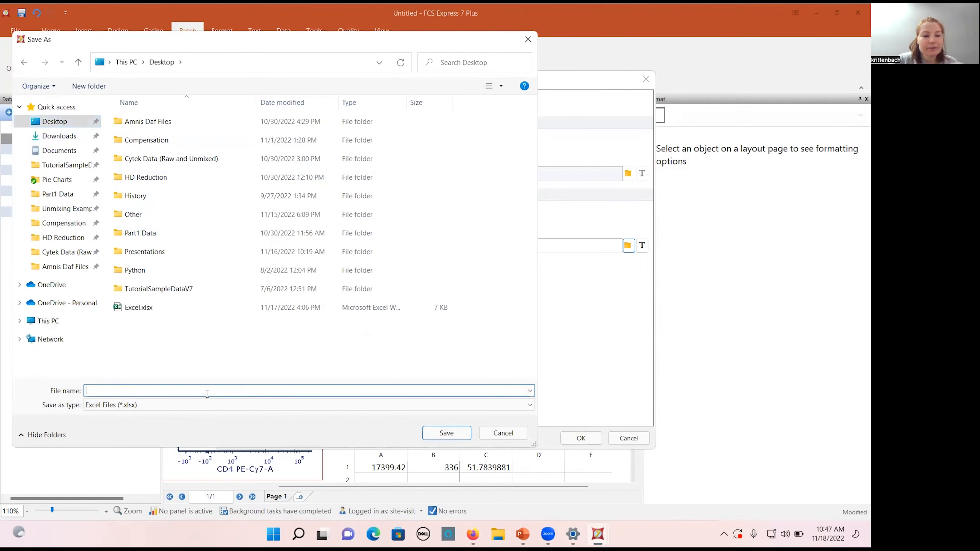
type("excel")
left_click(432, 435)
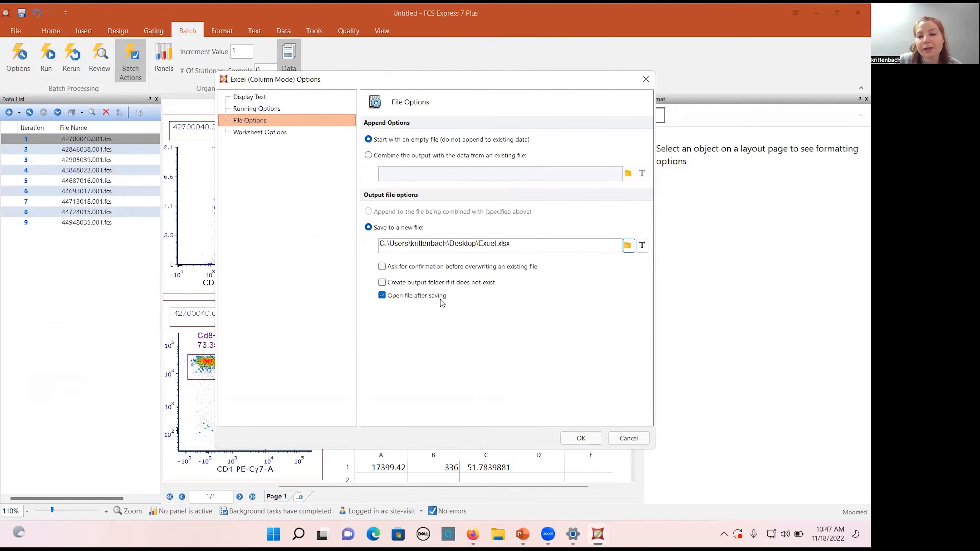
left_click(577, 438)
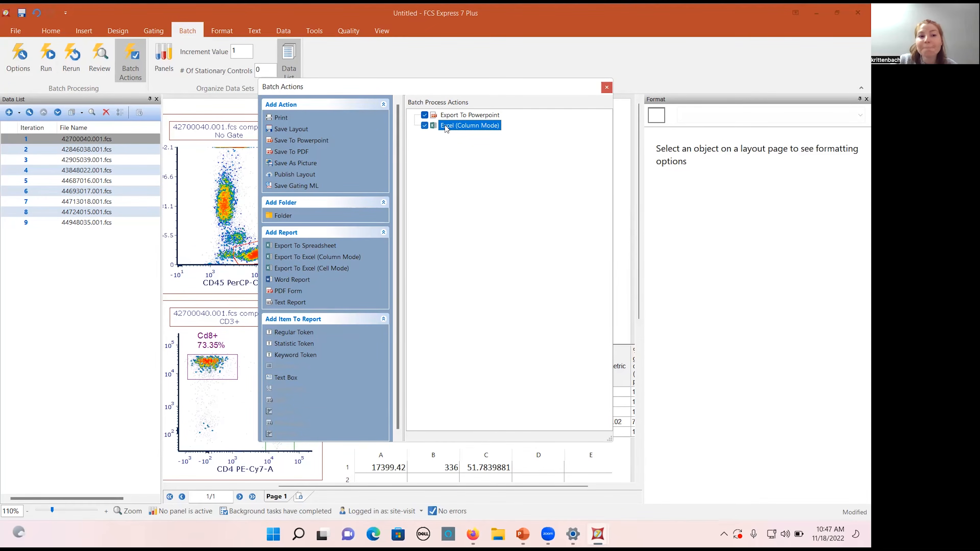
- Clear the view of the ungated CD45 vs. SSC-A plot and add that plot to the Excel (Column Mode) action as a statistic token
left_click_drag(477, 91, 723, 149)
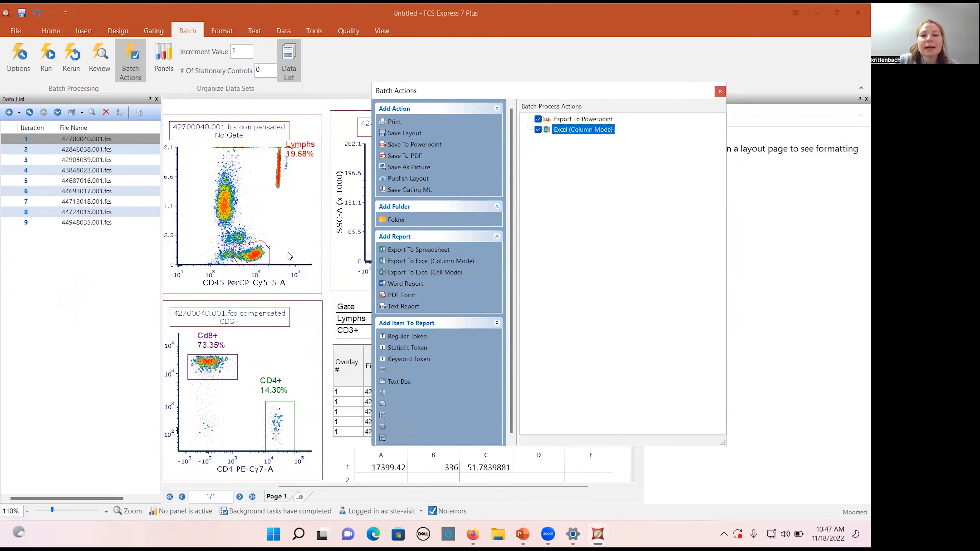
left_click(866, 99)
left_click_drag(622, 96, 758, 144)
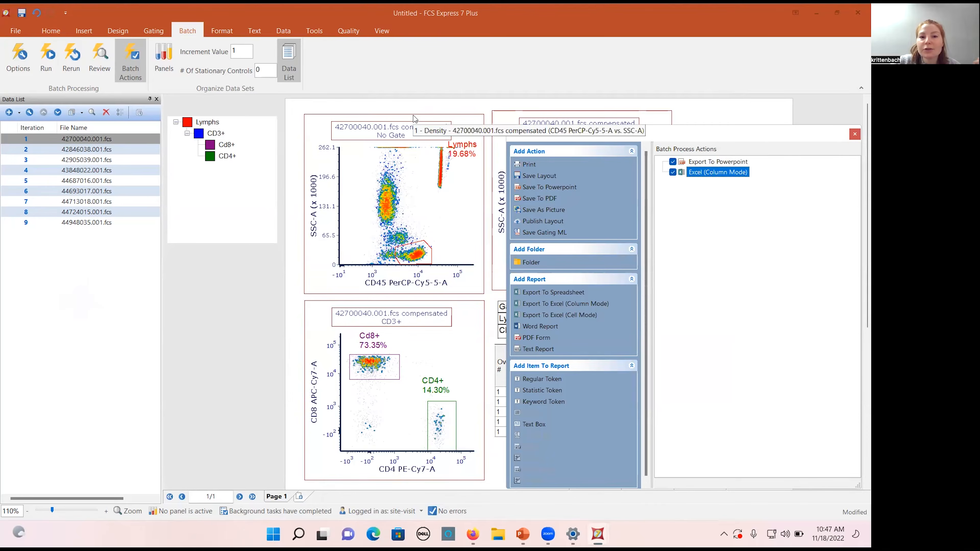
left_click_drag(414, 117, 687, 176)
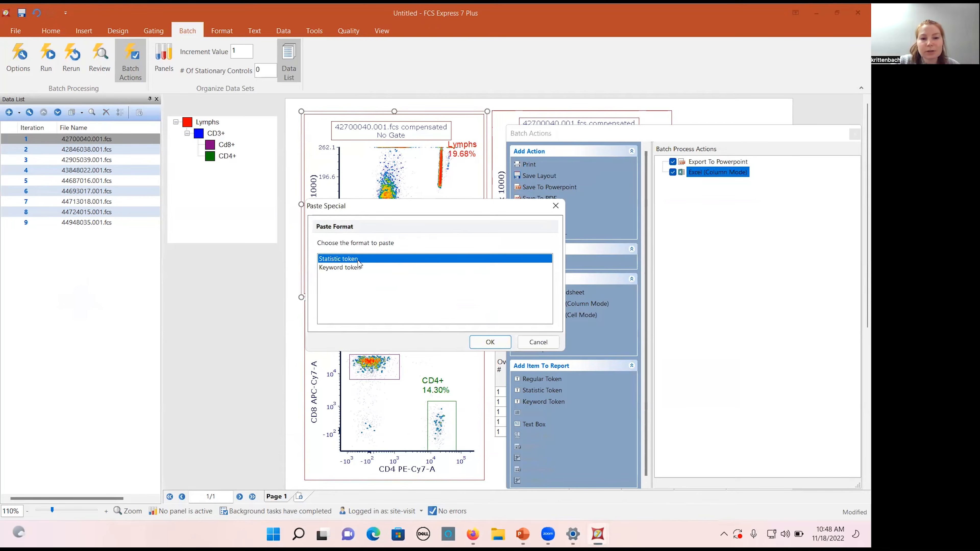
left_click(502, 345)
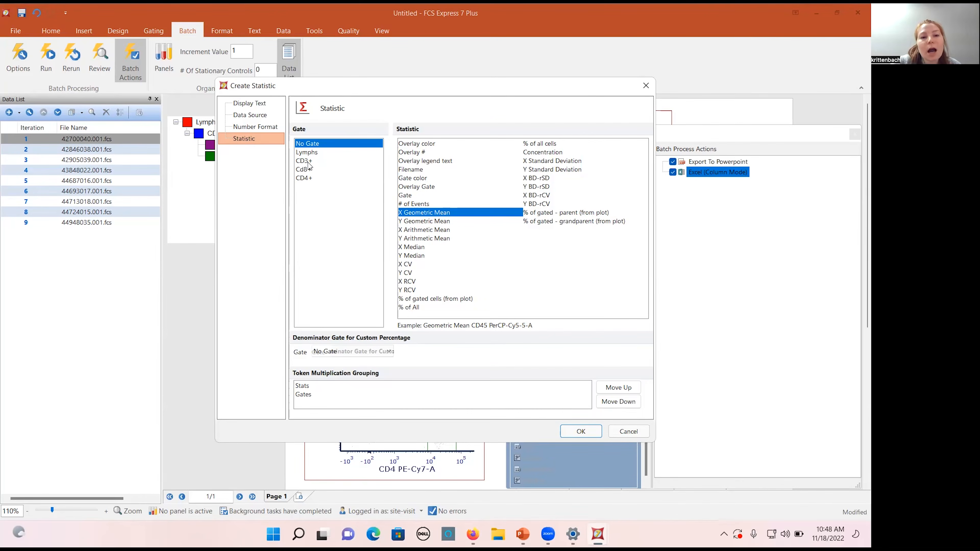
- For the Lymphs gate, choose the # of Events, X Arithmetic Mean and % of gated cells (from plot) statistics and accept them
left_click(316, 154)
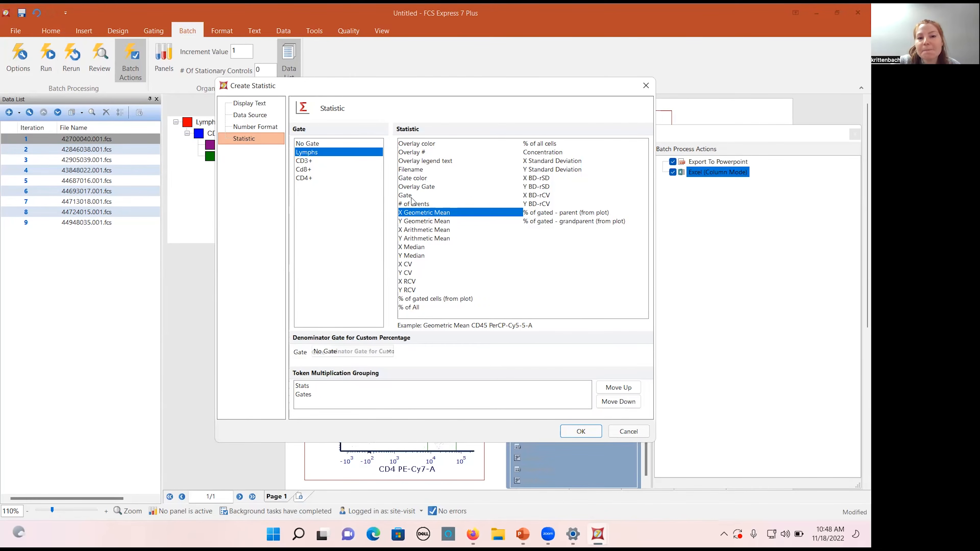
left_click(420, 204)
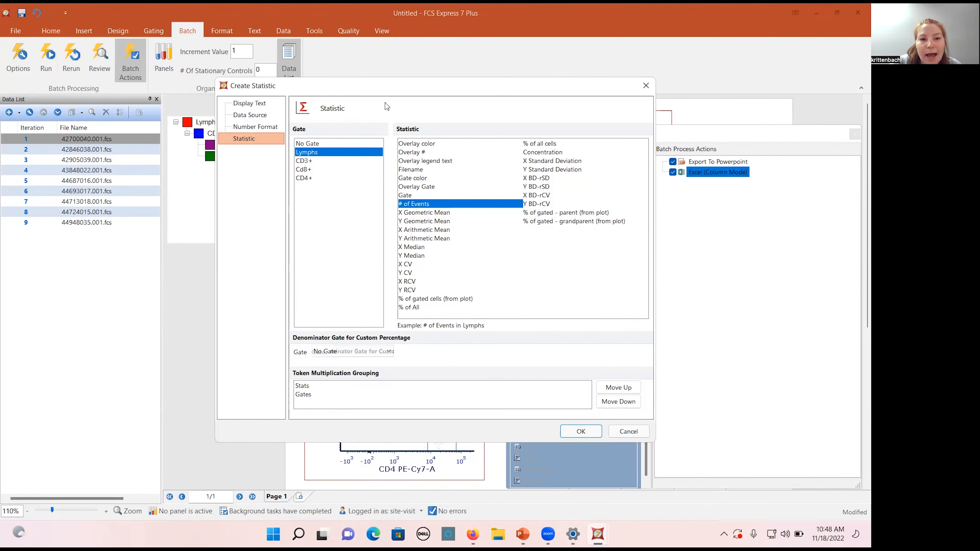
left_click_drag(390, 89, 605, 108)
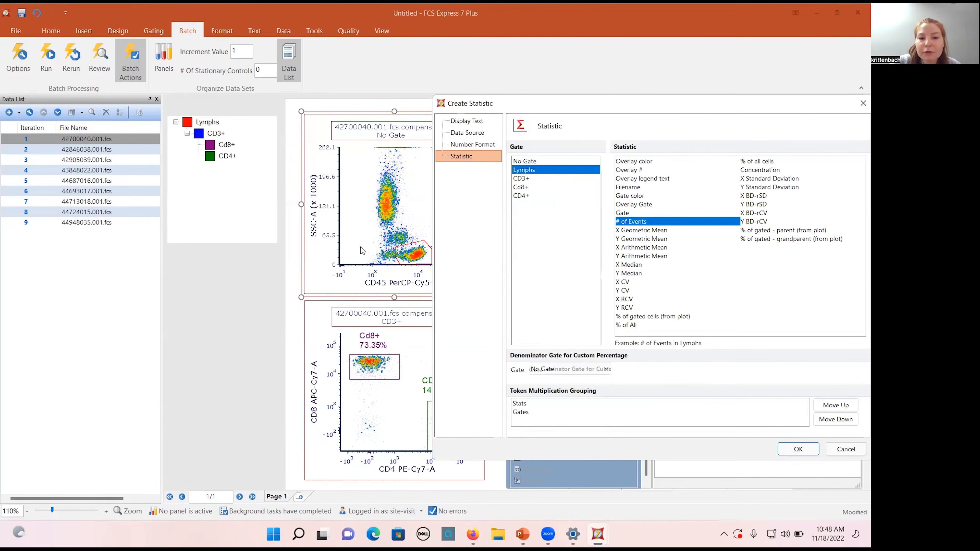
left_click(647, 248, "ctrl")
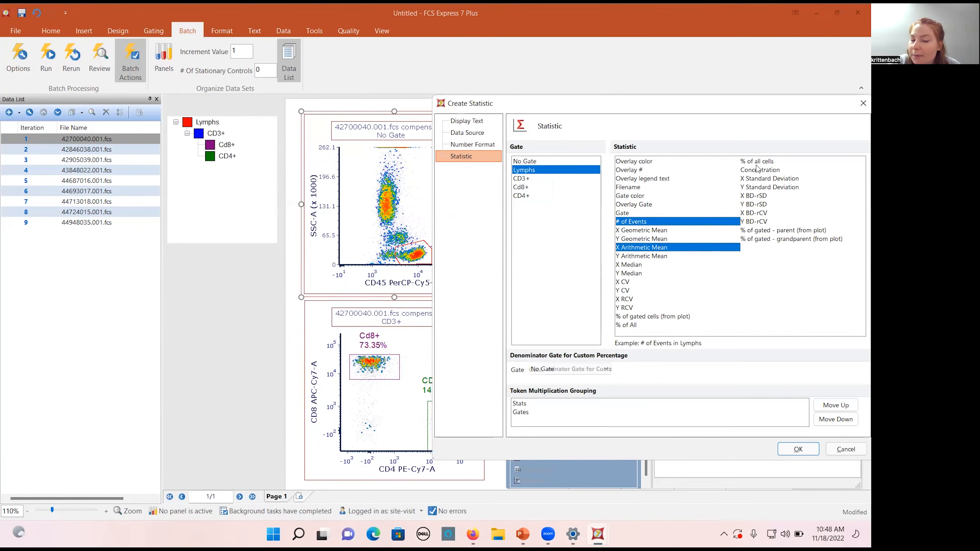
left_click(663, 317, "ctrl")
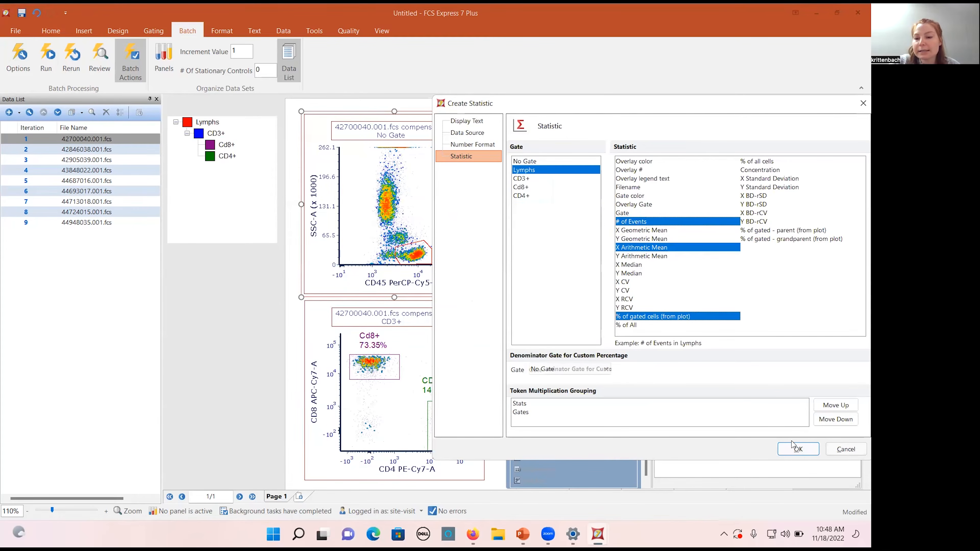
left_click(798, 449)
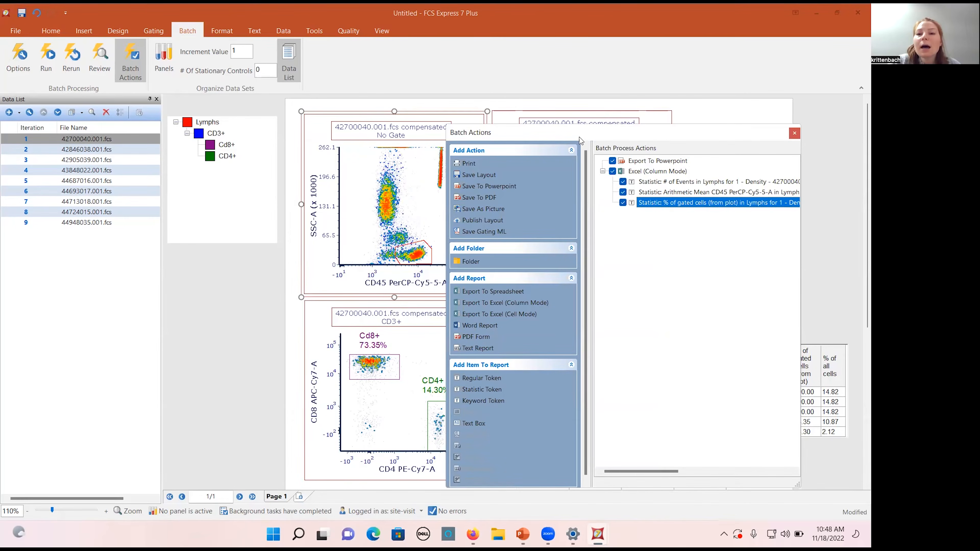
- Add the Lymphs-gated CD3 vs. SSC-A plot to the Excel (Column Mode) action with # of Events and X Arithmetic Mean for the CD3+ gate
left_click_drag(474, 138, 168, 121)
left_click(610, 247)
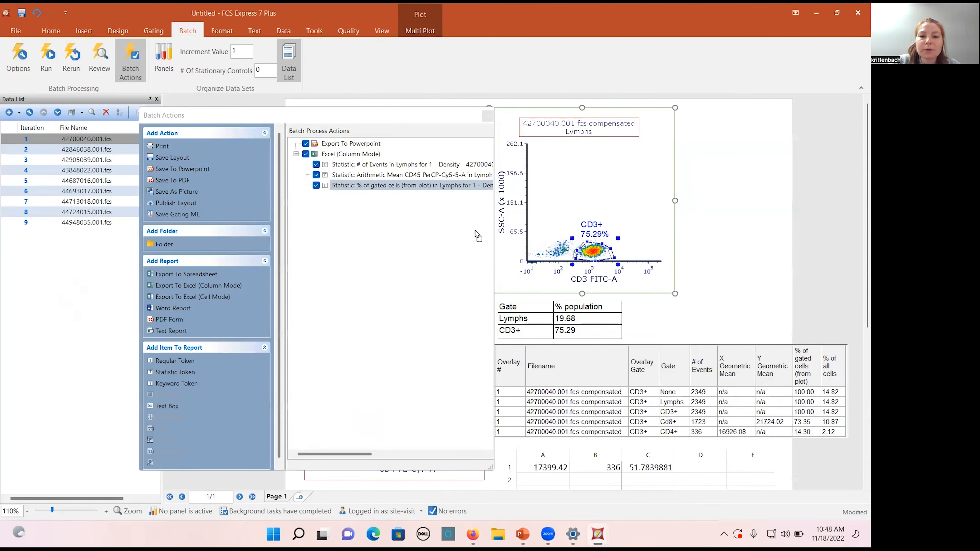
left_click_drag(332, 165, 328, 164)
double_click(329, 165)
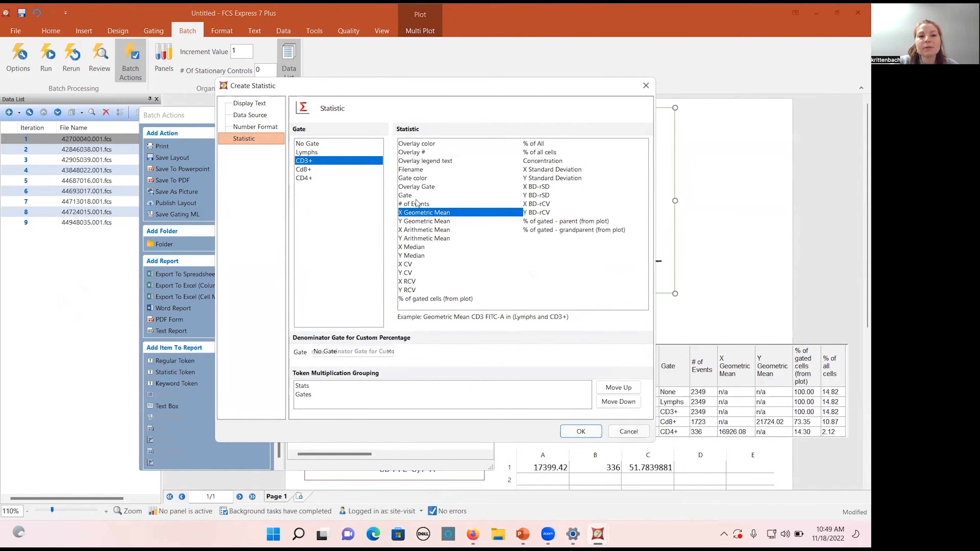
left_click(429, 231)
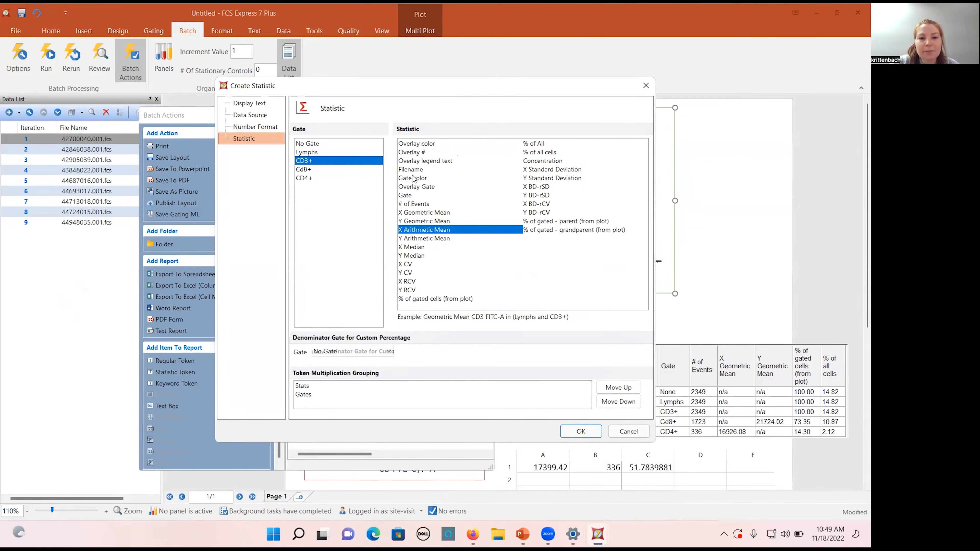
left_click(415, 204, "ctrl")
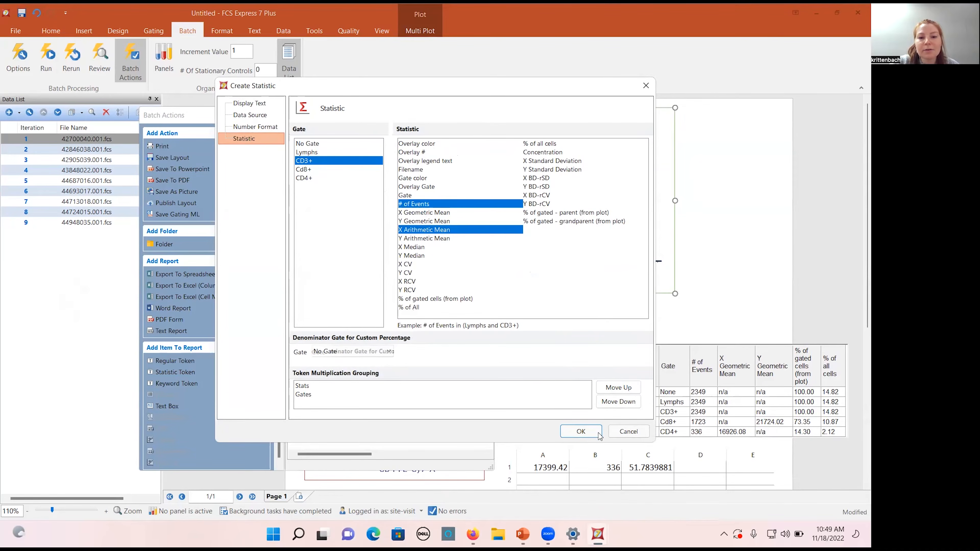
left_click(581, 431)
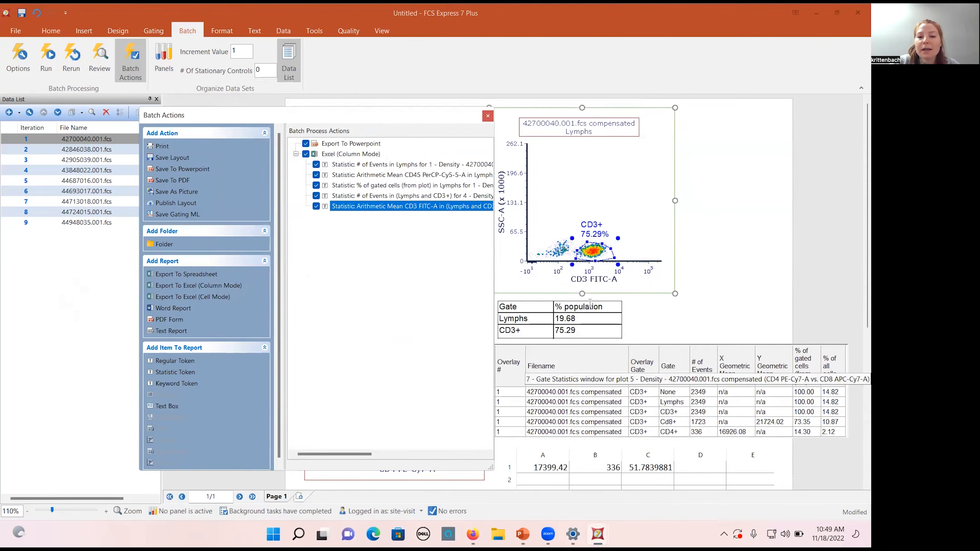
- Add the Gate and % population text table to the Excel (Column Mode) action
left_click(562, 301)
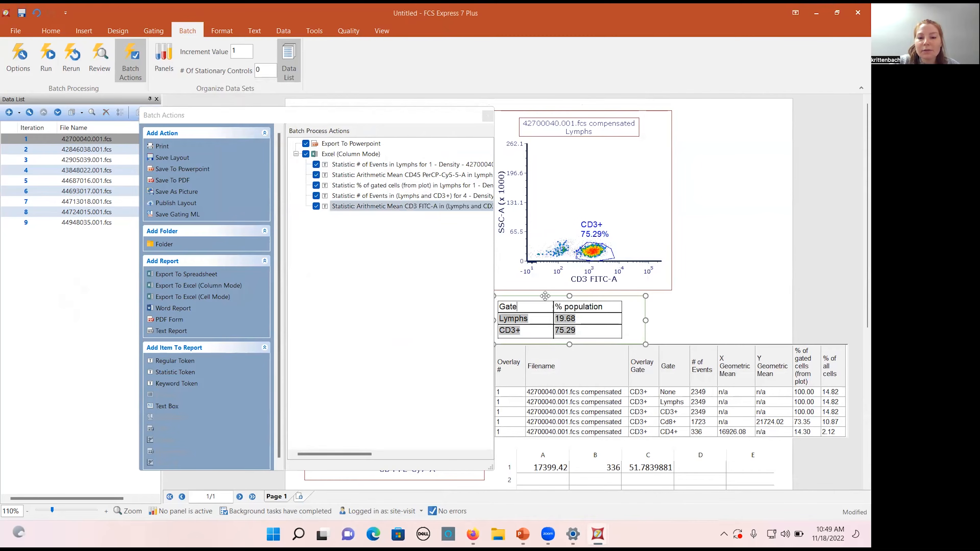
left_click_drag(550, 297, 348, 156)
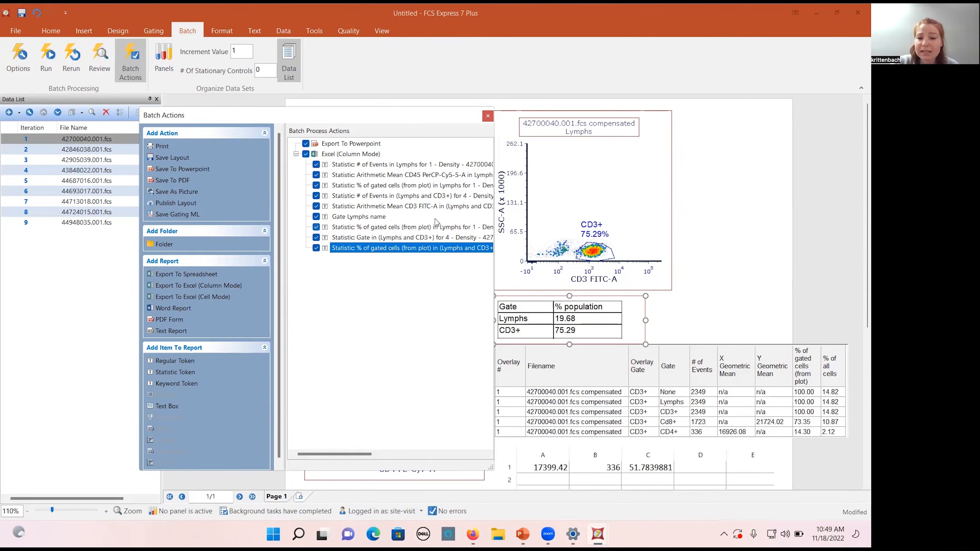
- Run the batch process on all data files, allowing the saved iteration snapshots to be cleared
left_click_drag(423, 112, 566, 115)
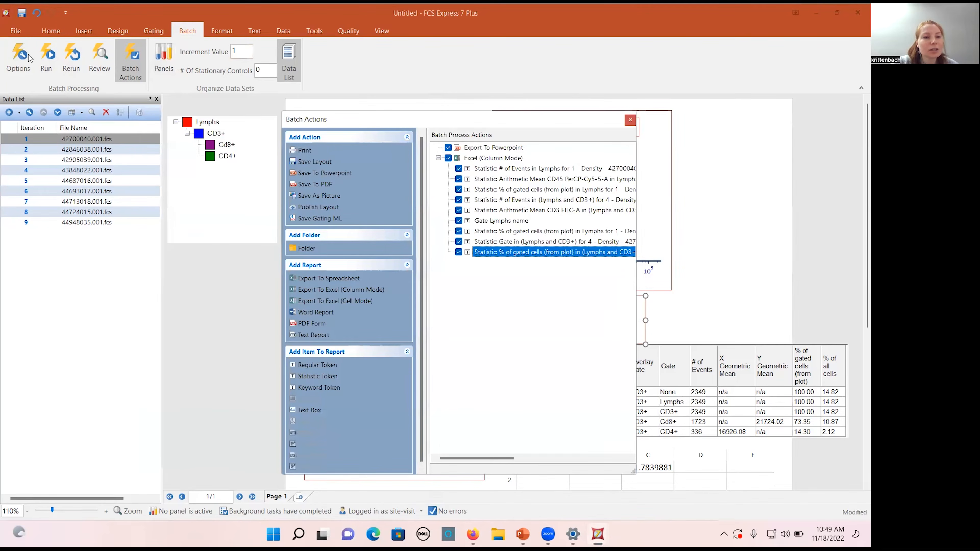
left_click(47, 57)
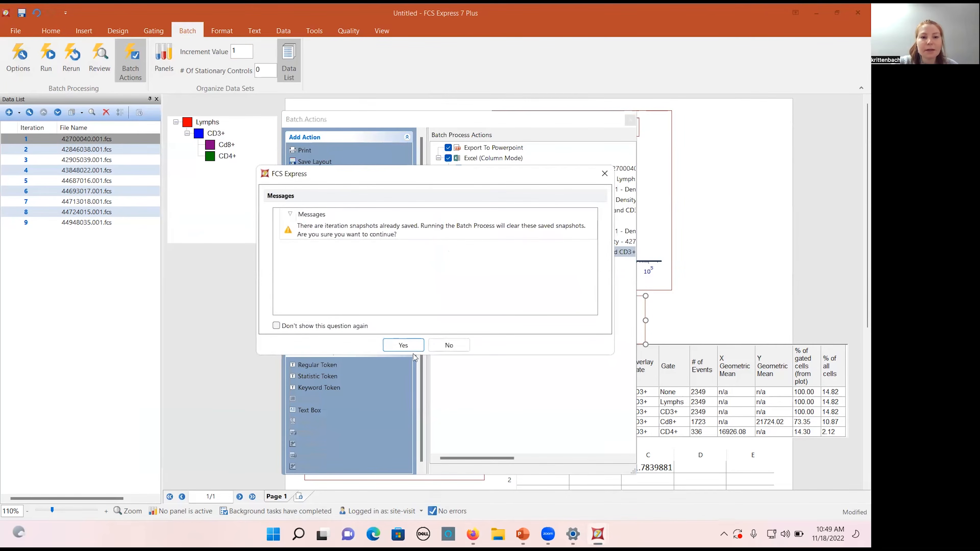
left_click(403, 345)
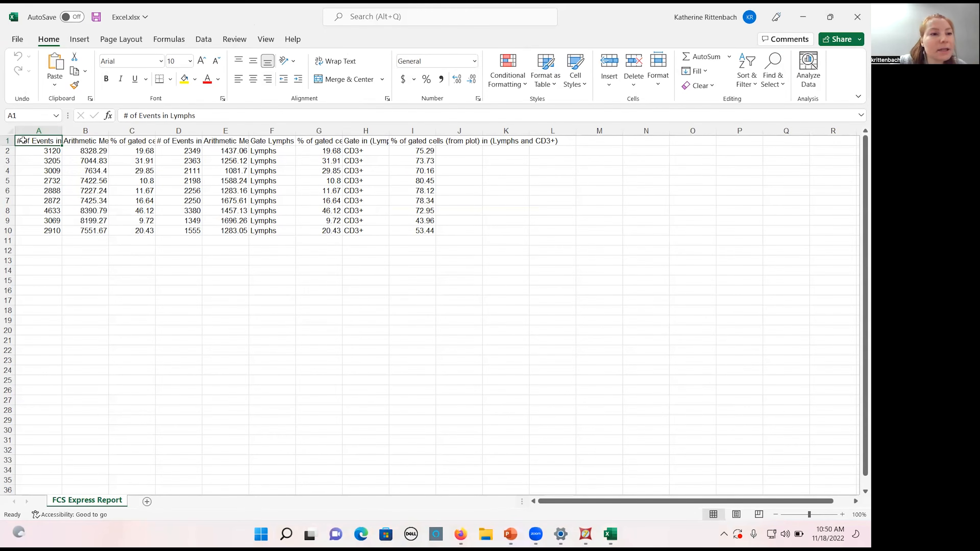
- Wrap the header row text in the exported Excel.xlsx report
left_click(7, 141)
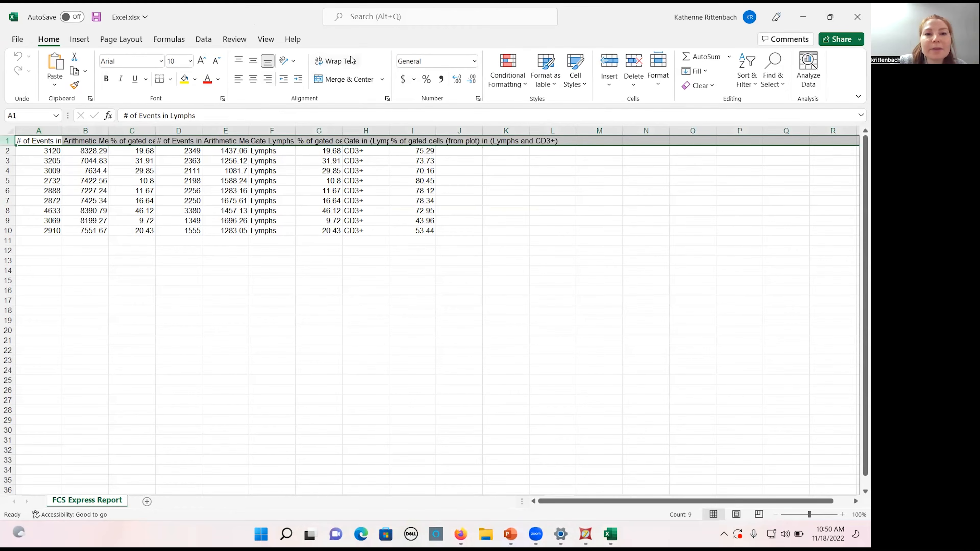
left_click(334, 61)
left_click(496, 183)
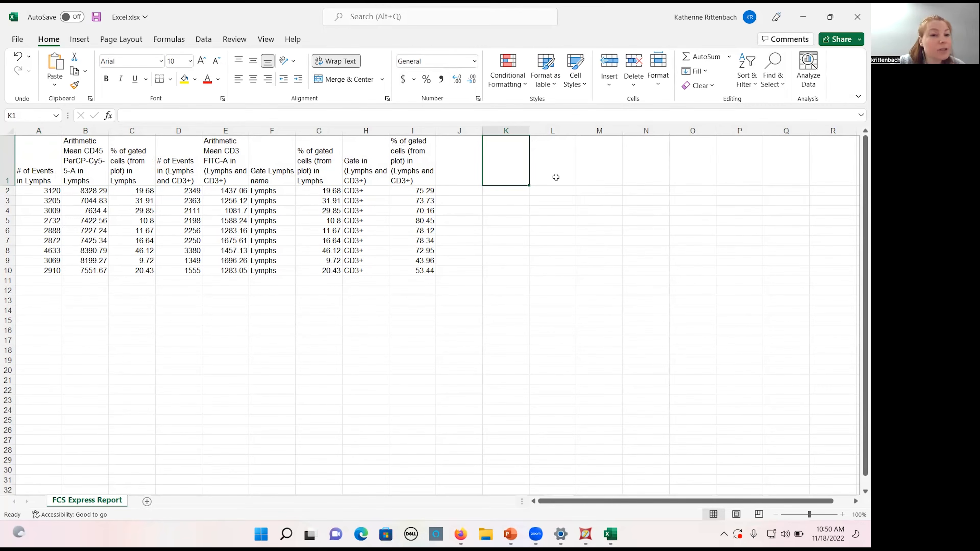
- Close the Excel report without saving and close the exported PPT presentation
left_click(857, 23)
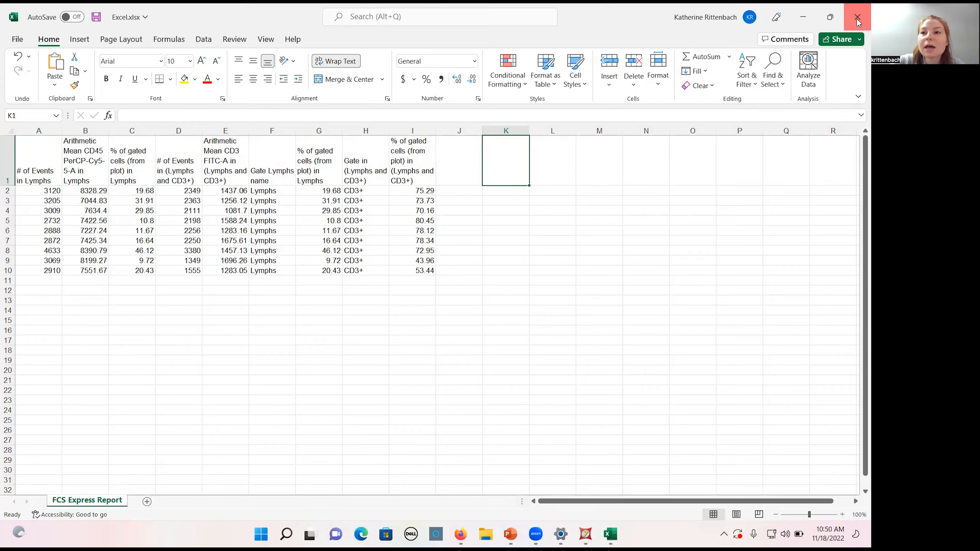
left_click(424, 284)
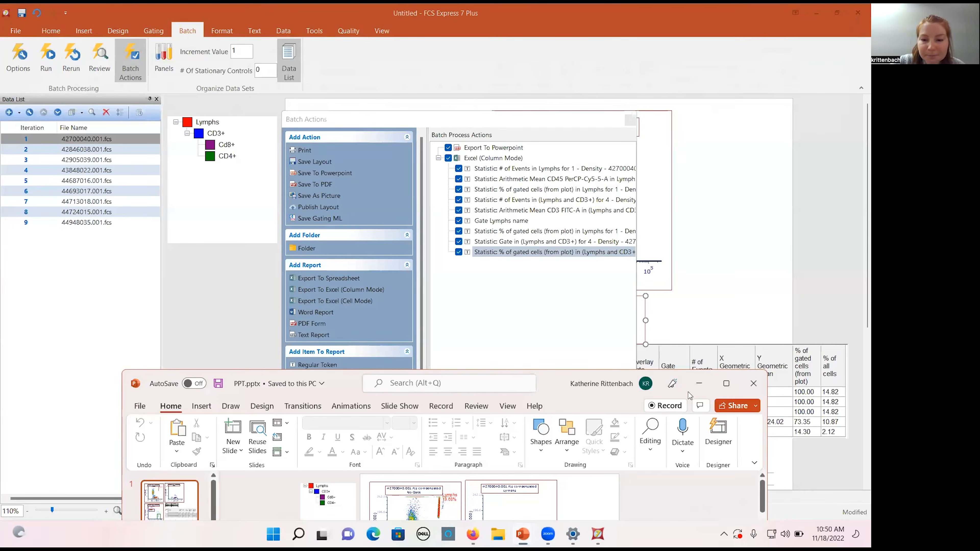
left_click(753, 383)
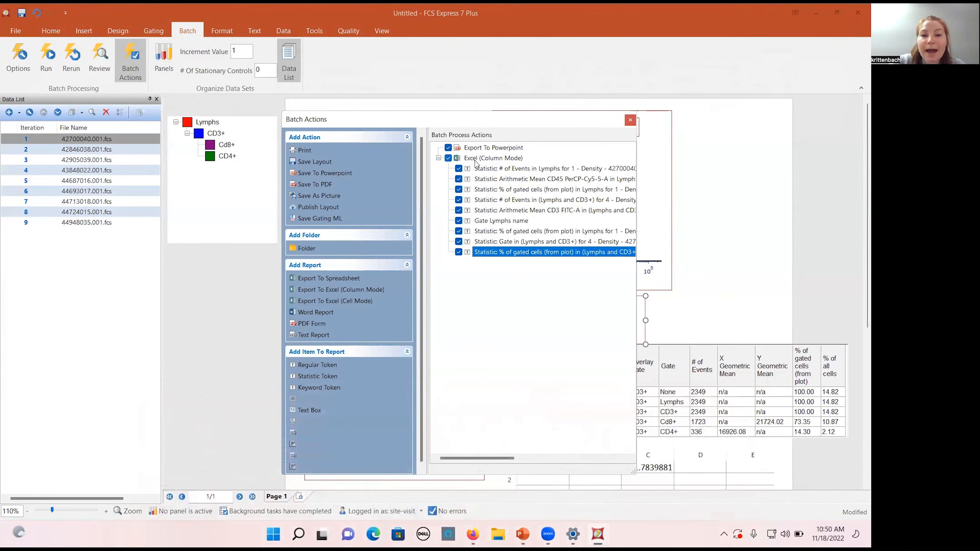
- Add an ungated Filename statistic token from the Lymphs-gated CD3 plot to the Excel (Column Mode) action and move it to first place
left_click_drag(396, 103, 299, 85)
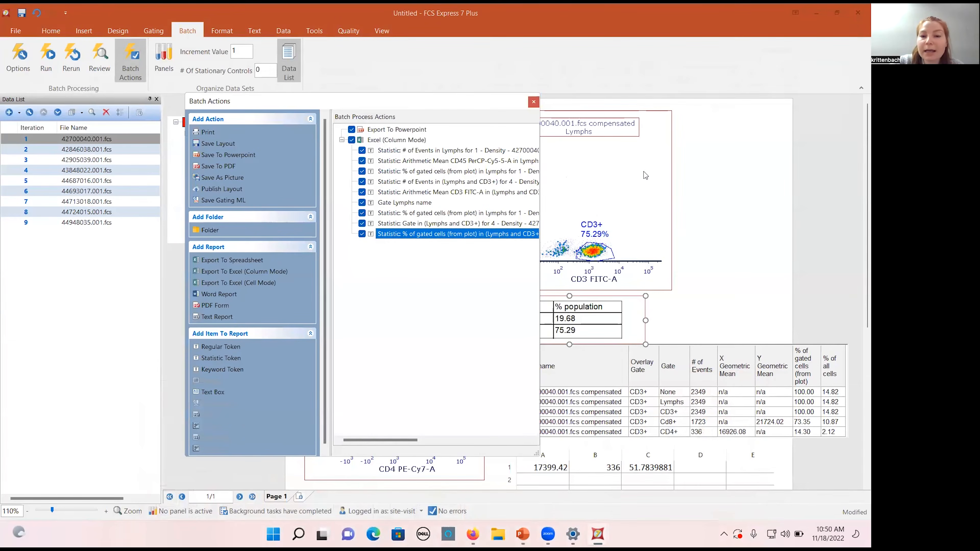
left_click_drag(573, 160, 386, 141)
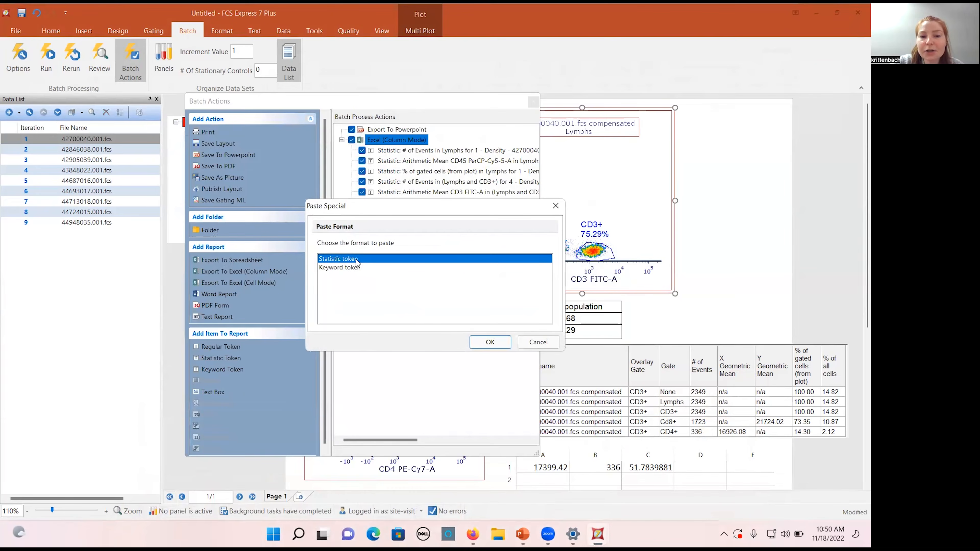
left_click(490, 342)
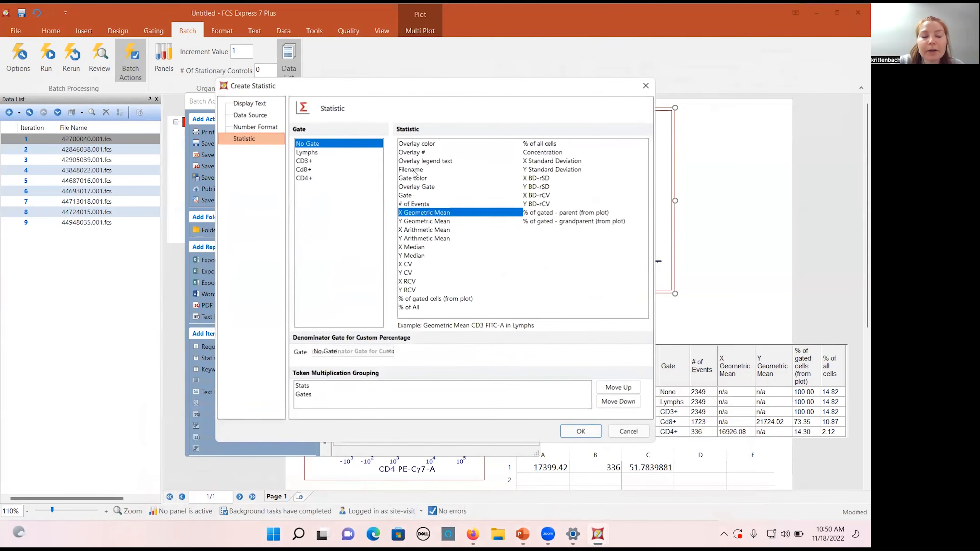
left_click(430, 171)
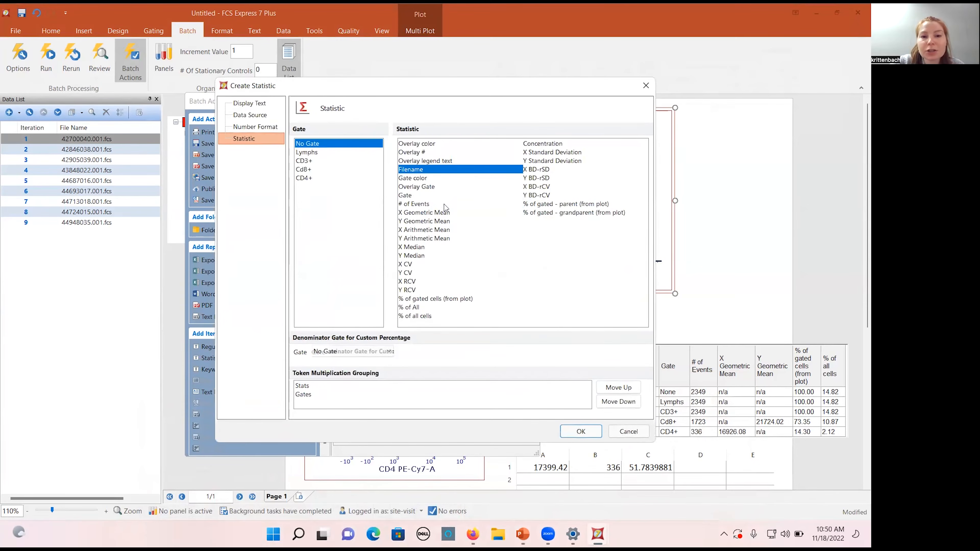
left_click(595, 435)
left_click_drag(366, 244, 349, 151)
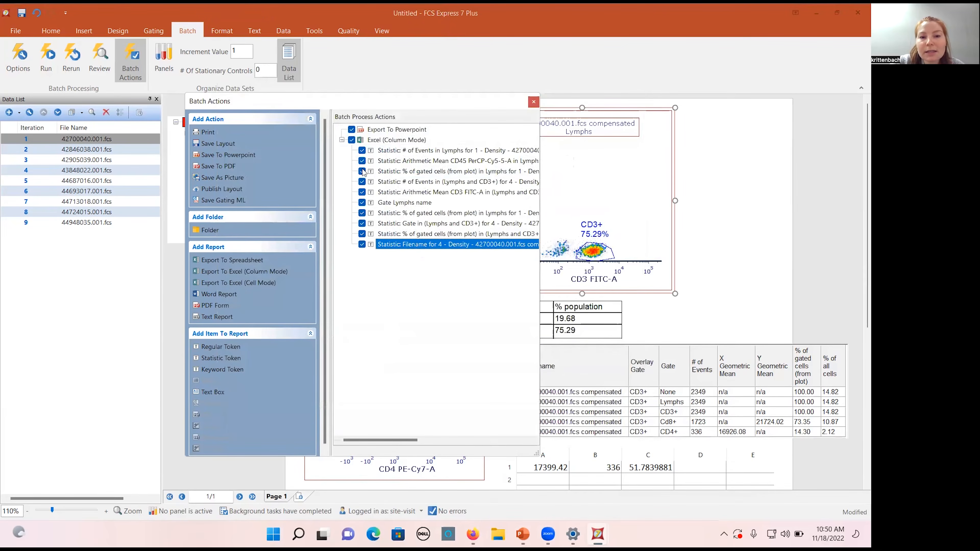
left_click_drag(329, 220, 409, 152)
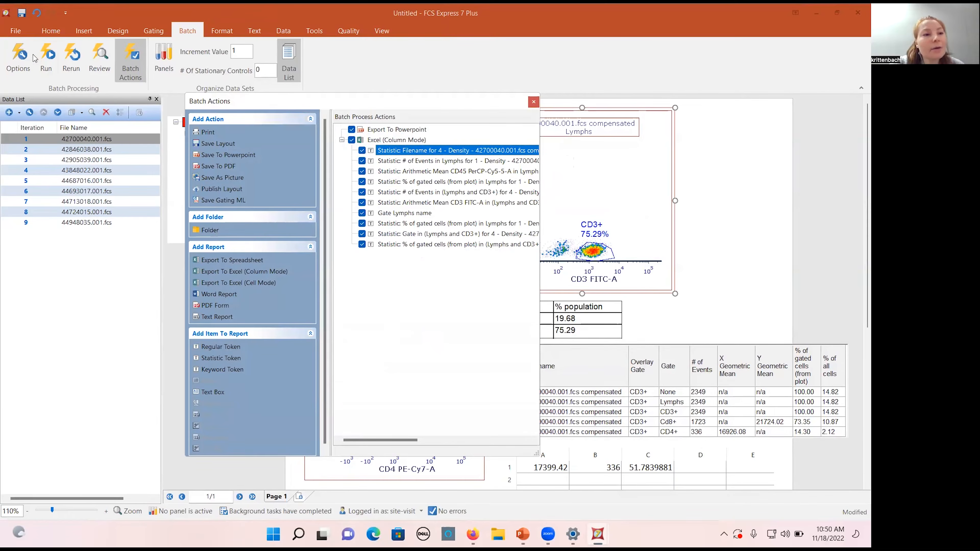
- Run the batch process again with the Filename token included, clearing the saved iteration snapshots
left_click(46, 55)
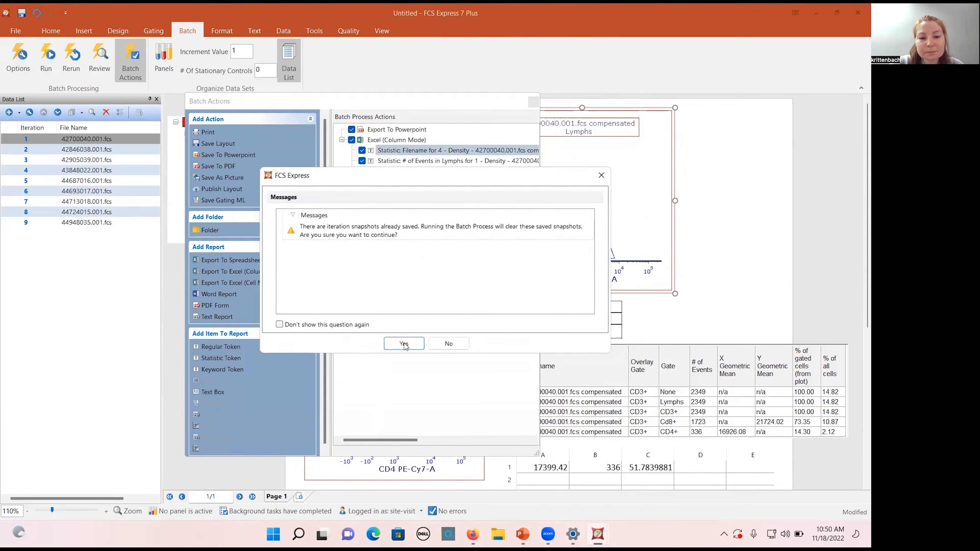
left_click(403, 344)
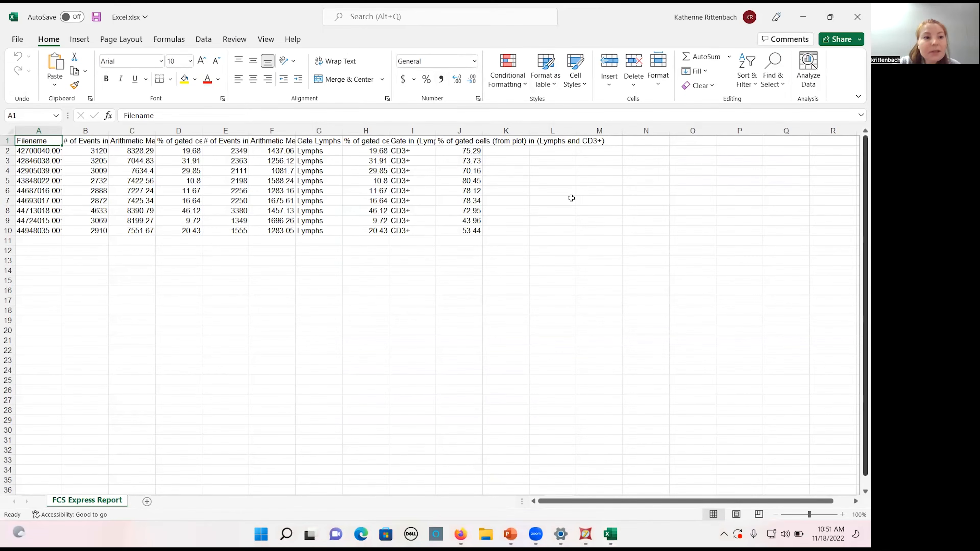
- Wrap the header text in the new Excel report and widen the Filename column
left_click(7, 142)
left_click(336, 62)
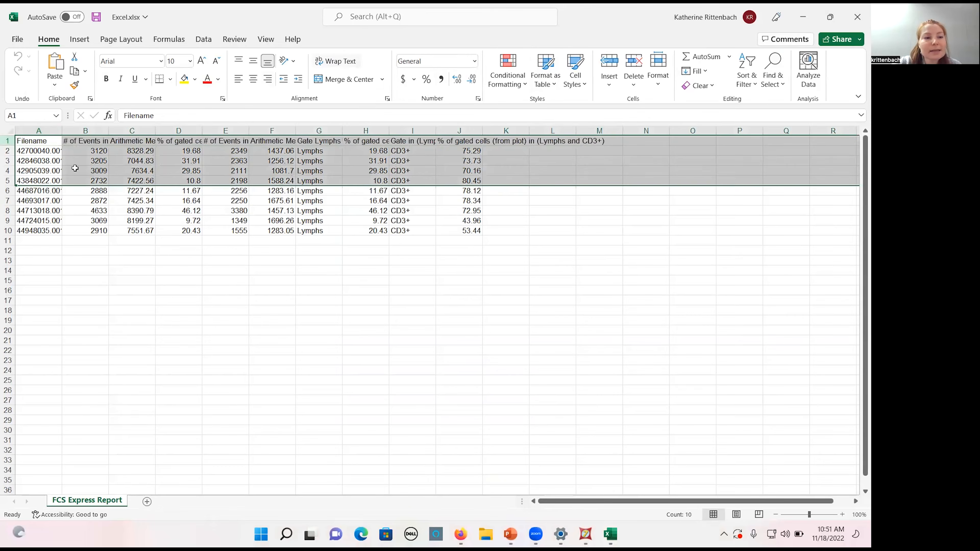
left_click_drag(61, 131, 100, 131)
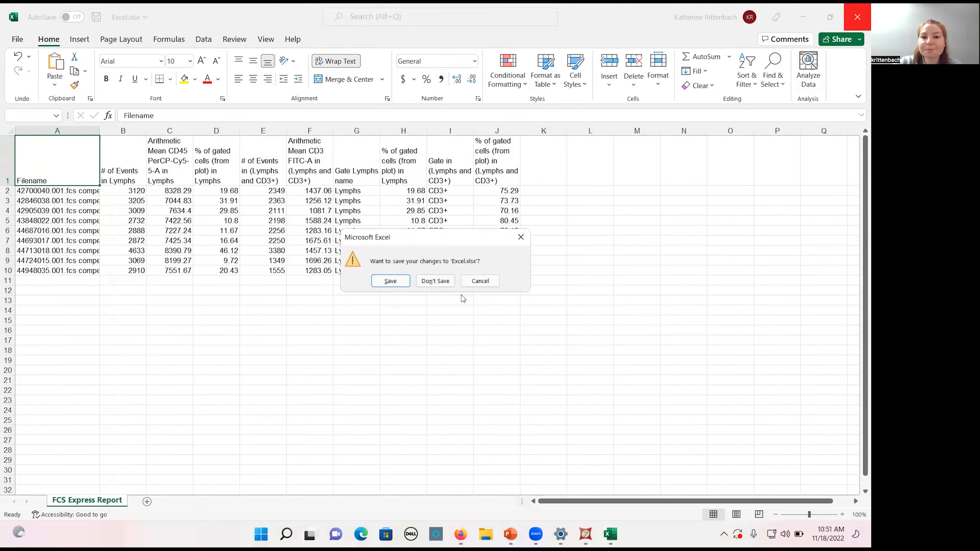
- Discard the changes to the Excel report and maximize the exported PPT presentation in PowerPoint
left_click(435, 281)
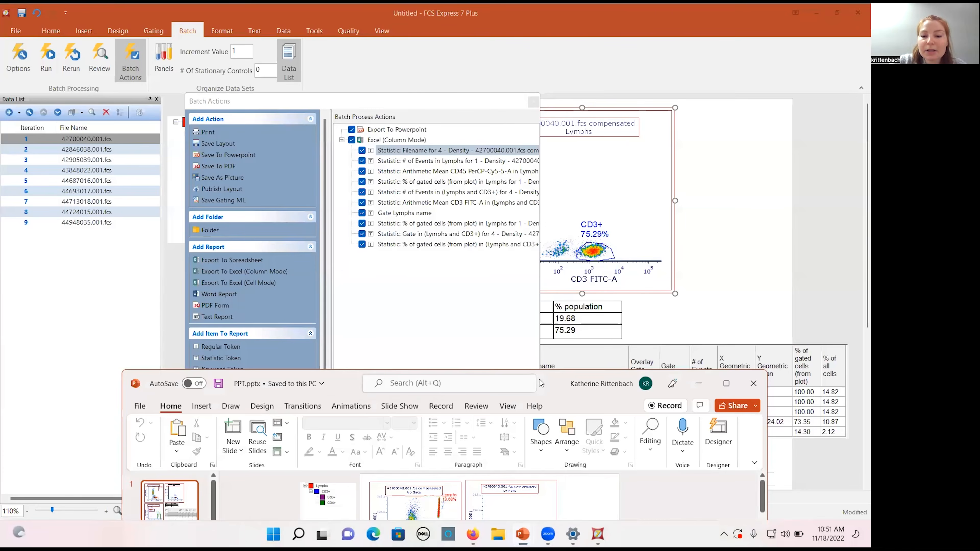
mouse_move(541, 381)
left_mouse_down()
mouse_move(518, 380)
mouse_move(575, 3)
left_mouse_up()
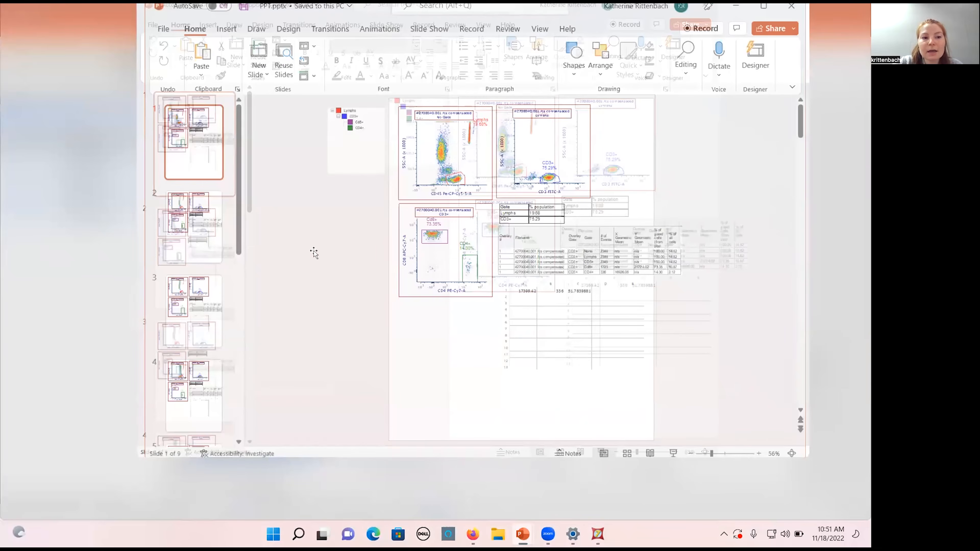
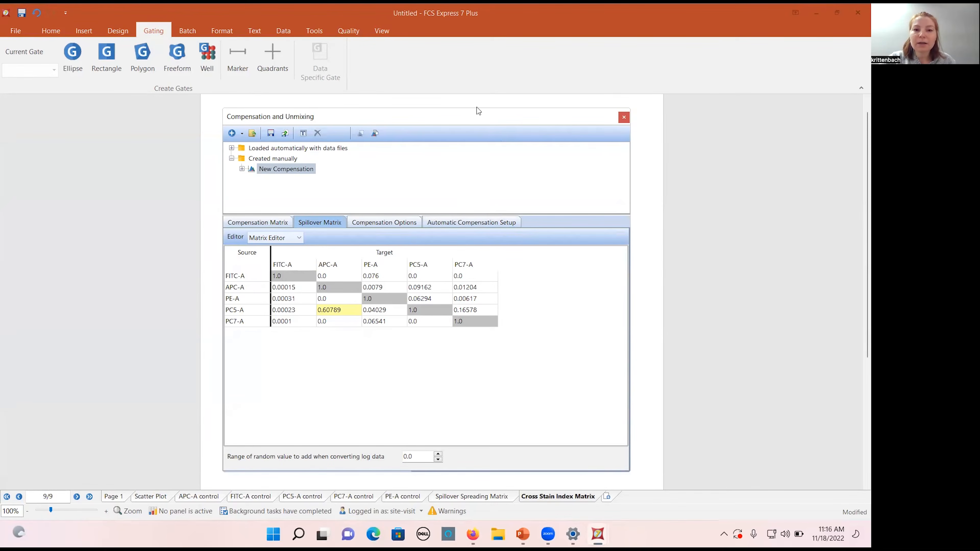
left_click_drag(477, 111, 523, 103)
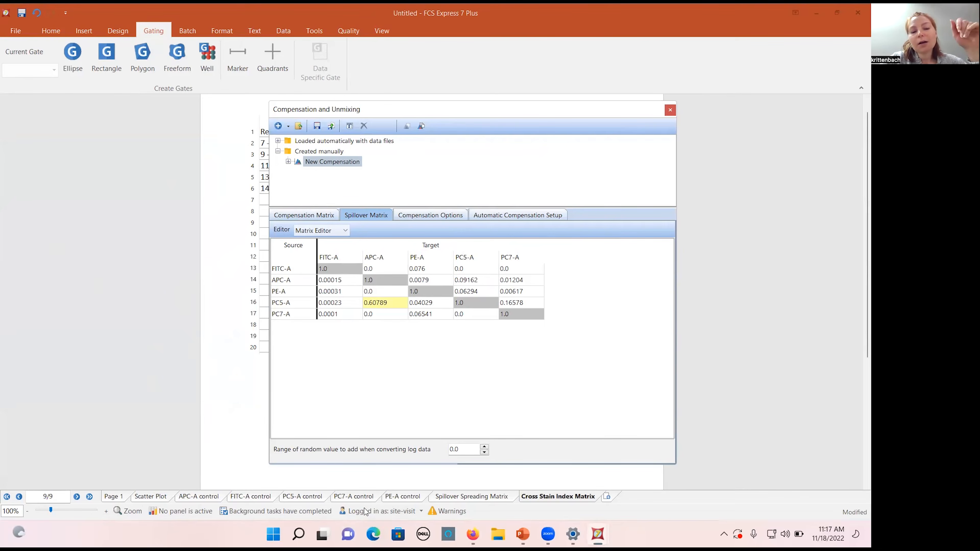
- Display the PC7-A control page and reposition the Compensation and Unmixing window to inspect the plots behind it
left_click(353, 497)
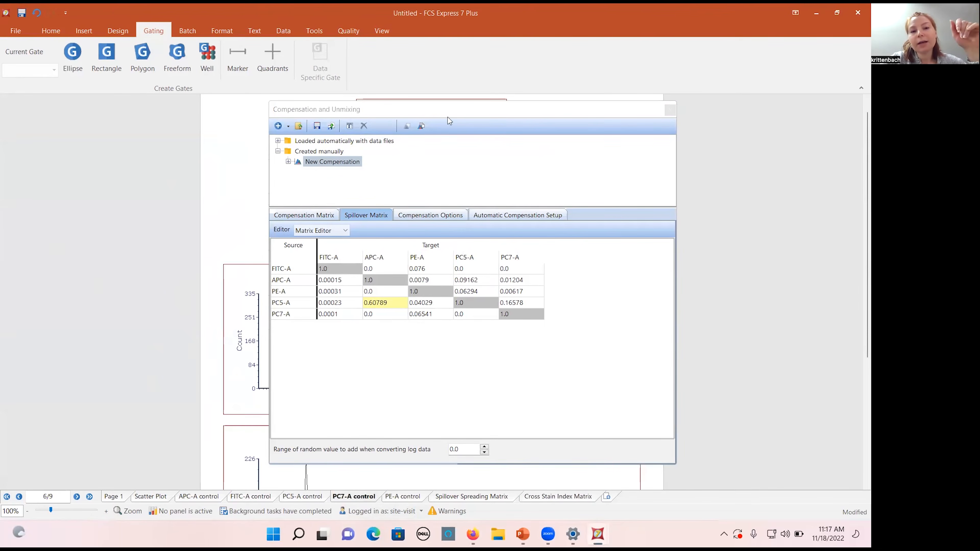
left_click_drag(341, 110, 656, 141)
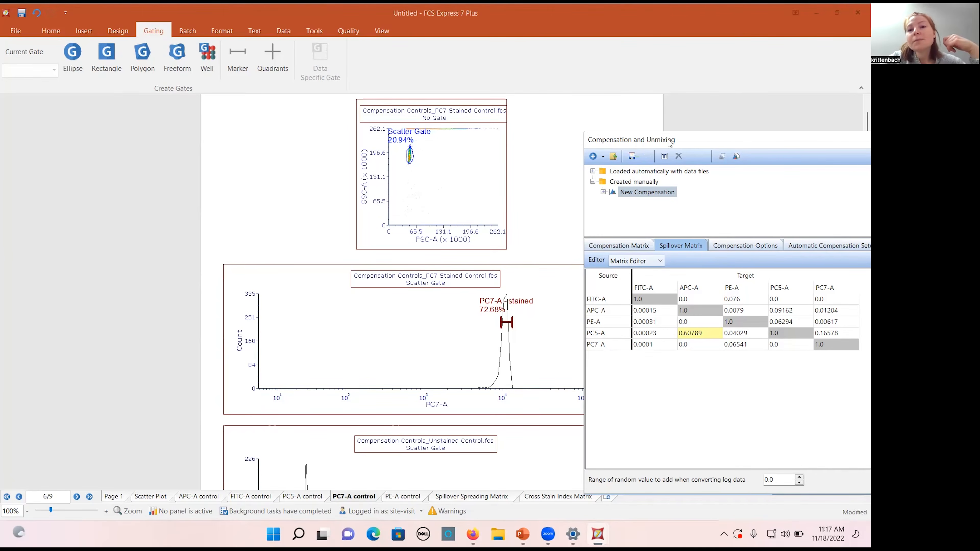
left_click_drag(664, 139, 481, 123)
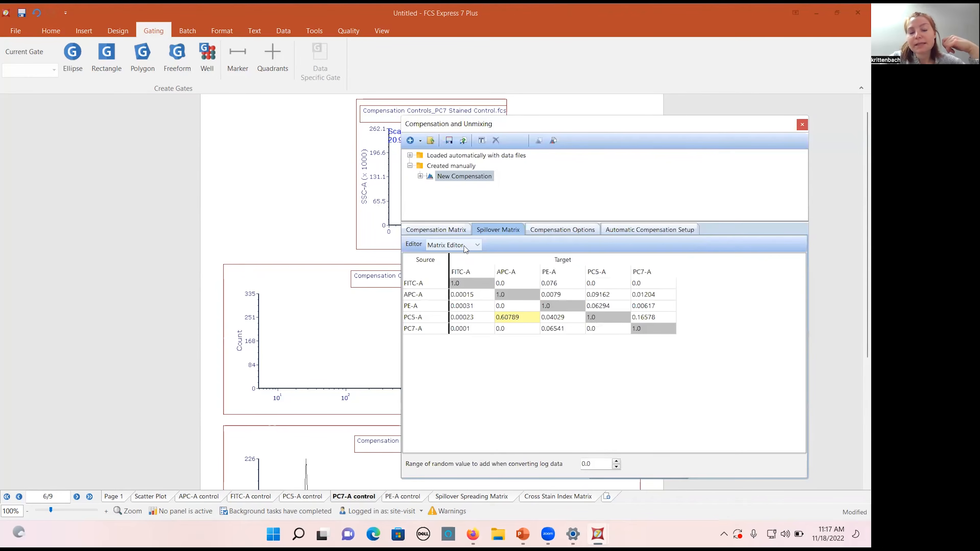
- Save the New Compensation as a compensation file named comp in the Desktop Compensation folder
left_click(449, 141)
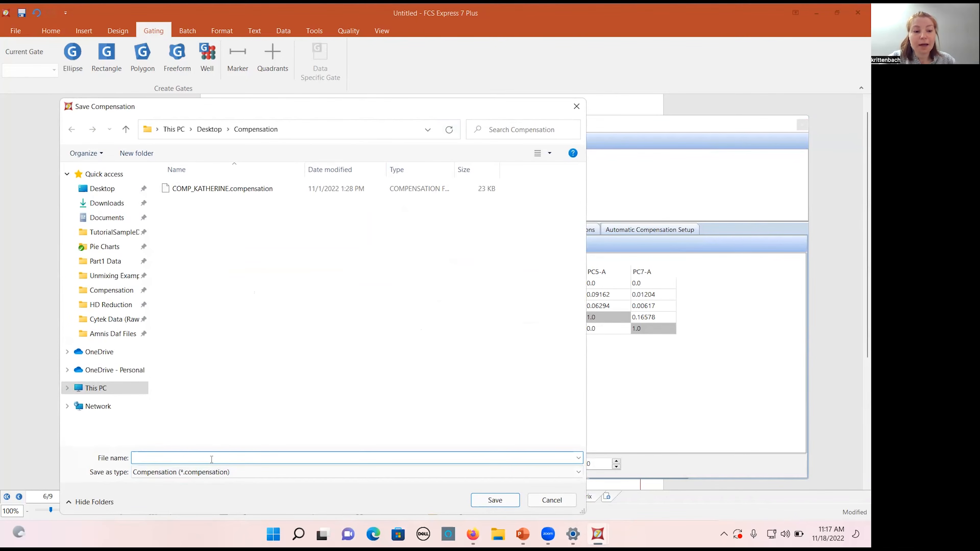
type("comp")
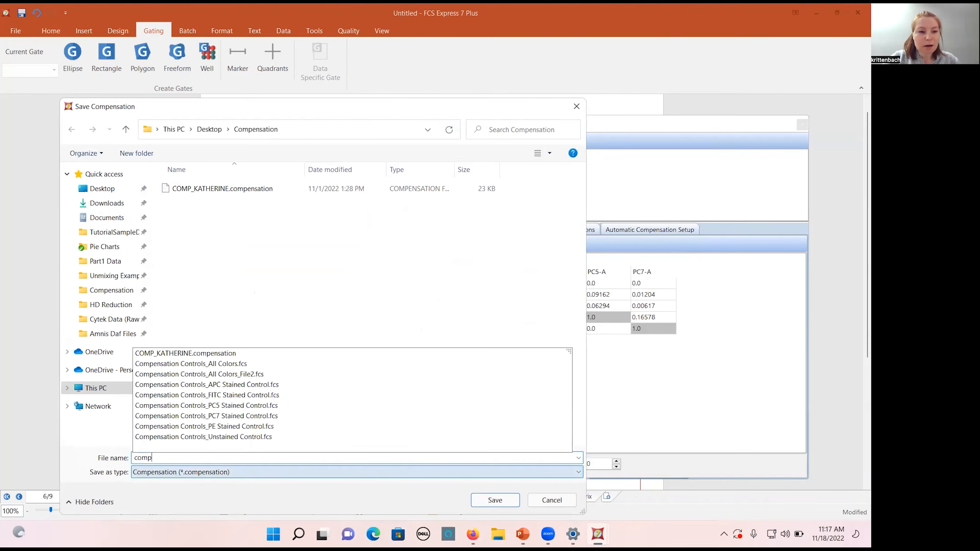
left_click(259, 315)
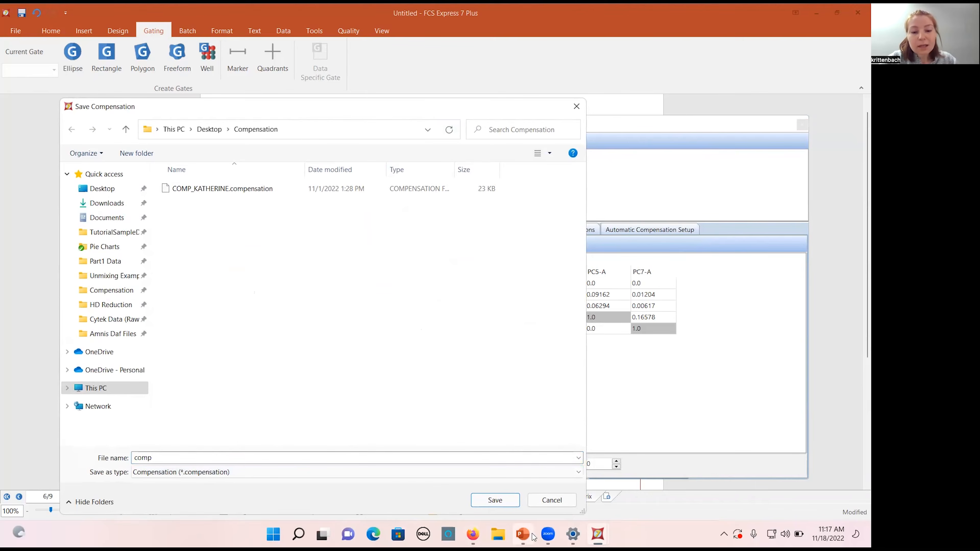
left_click(507, 503)
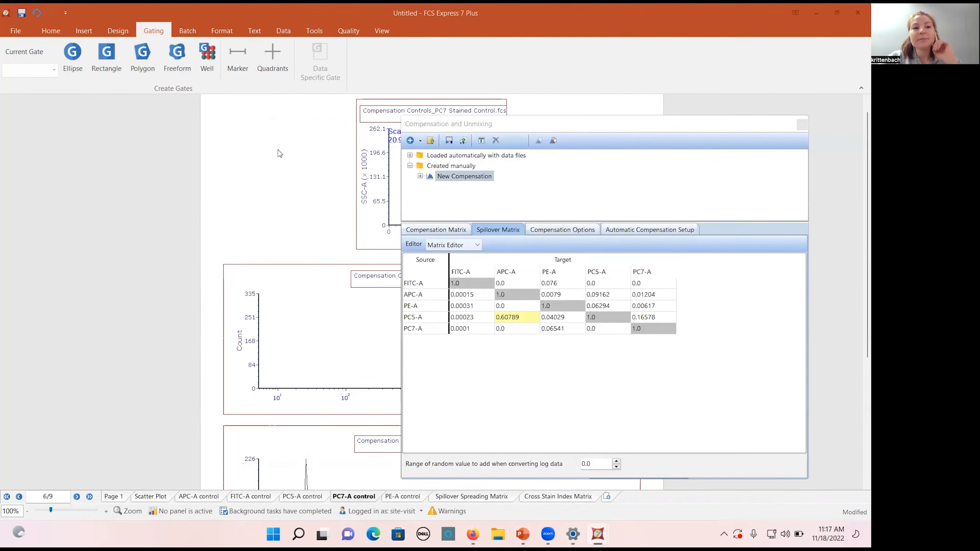
- Create a new blank layout
left_click(77, 32)
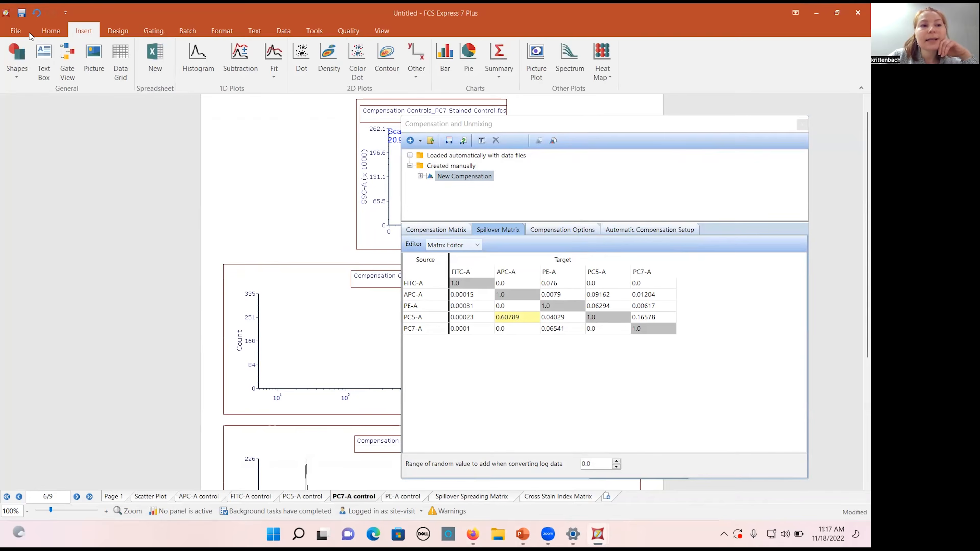
left_click(17, 31)
left_click(35, 234)
left_click(171, 115)
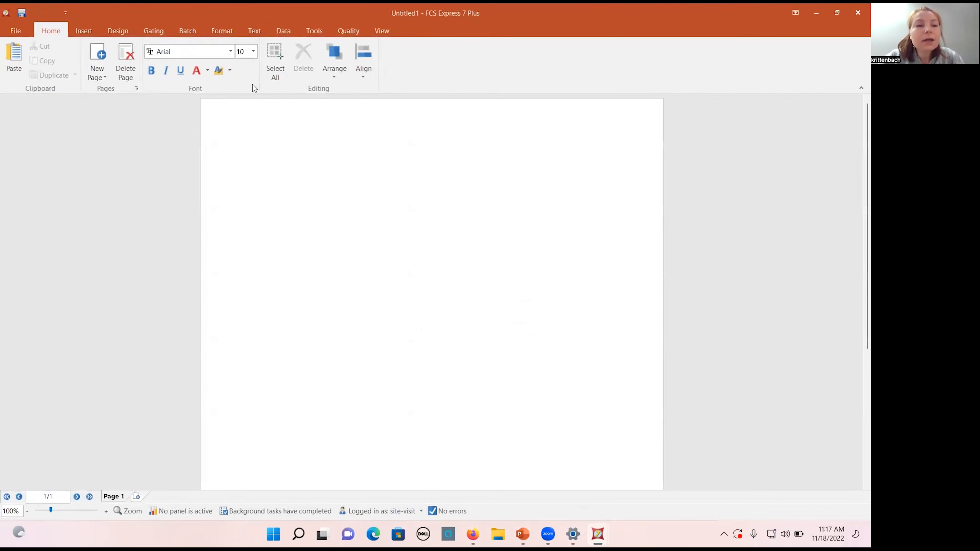
- Show the Data List beside the page and add Compensation Controls_All Colors.fcs to it
left_click(284, 27)
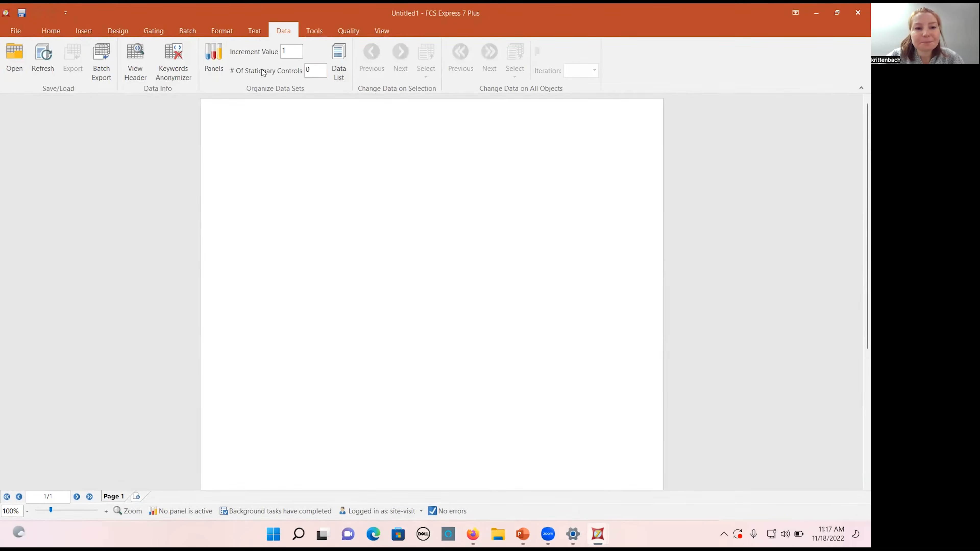
left_click(340, 74)
left_click_drag(417, 186, 79, 137)
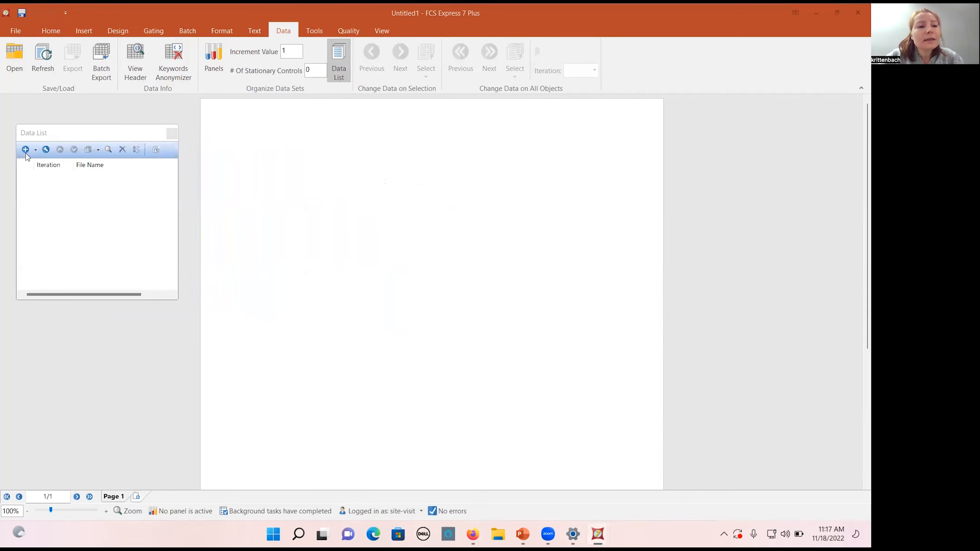
left_click(25, 149)
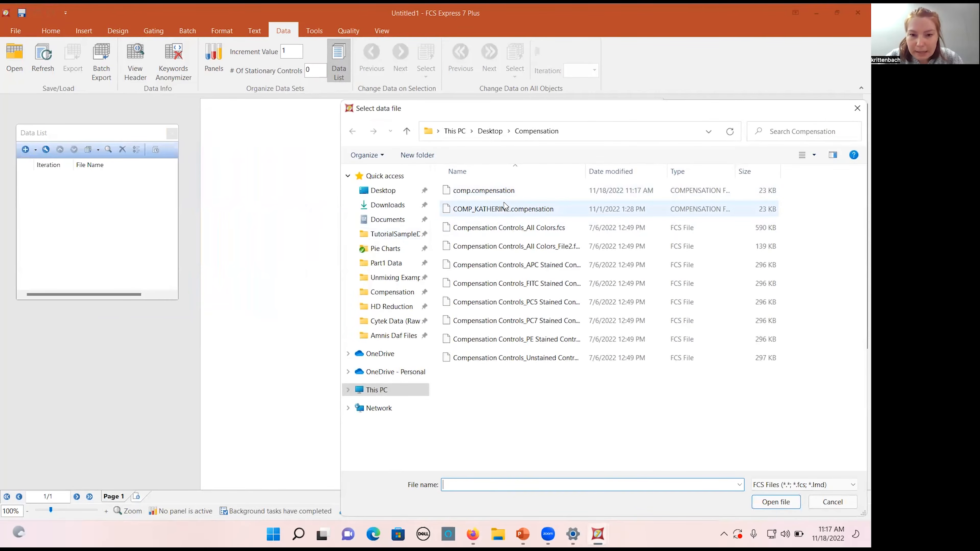
left_click(530, 230)
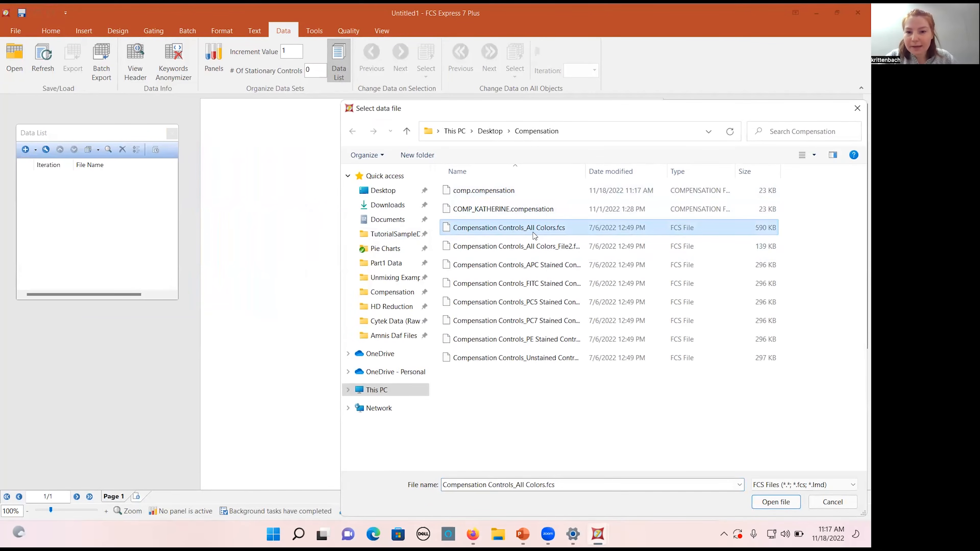
left_click(770, 503)
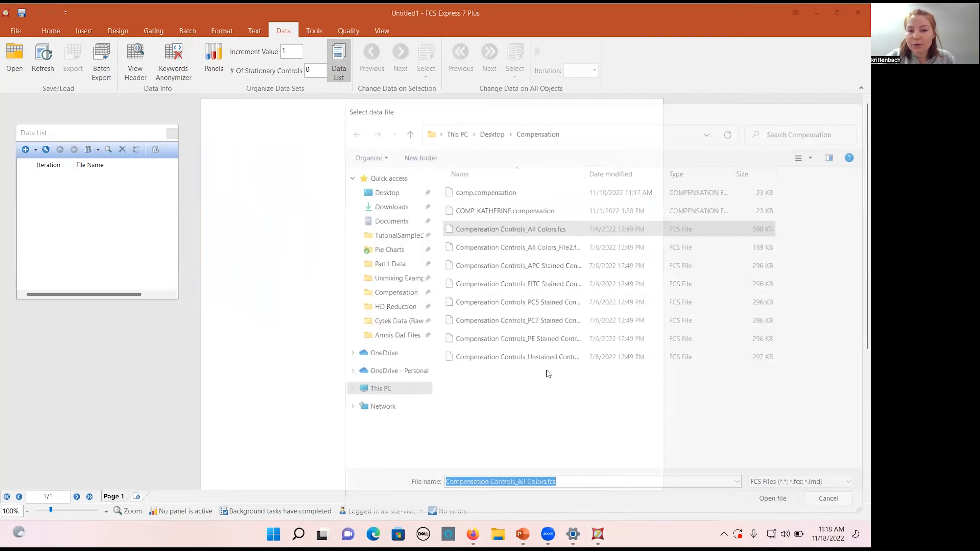
- Insert a density plot of Compensation Controls_All Colors.fcs with CD4 on the X axis and CD8a on the Y axis, near the page top
left_click_drag(131, 183, 331, 197)
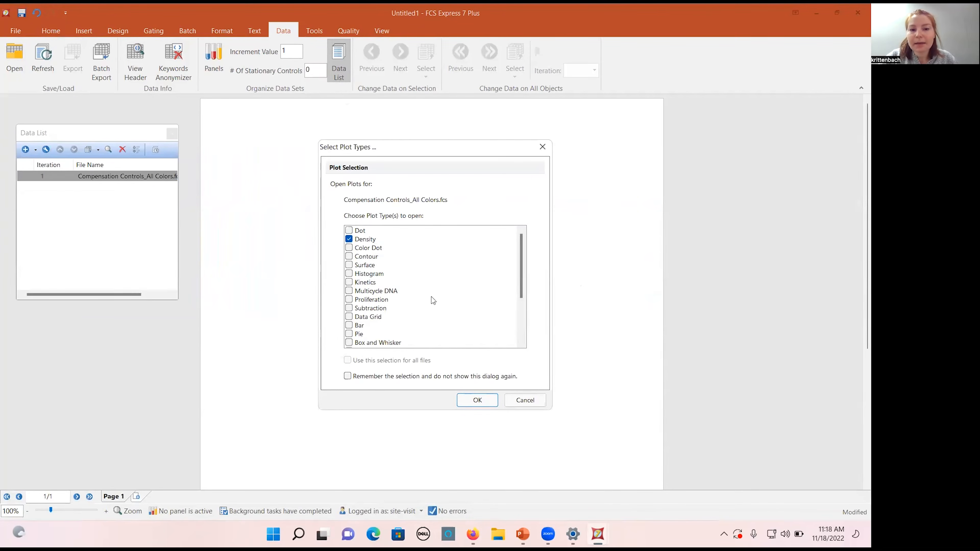
left_click(482, 400)
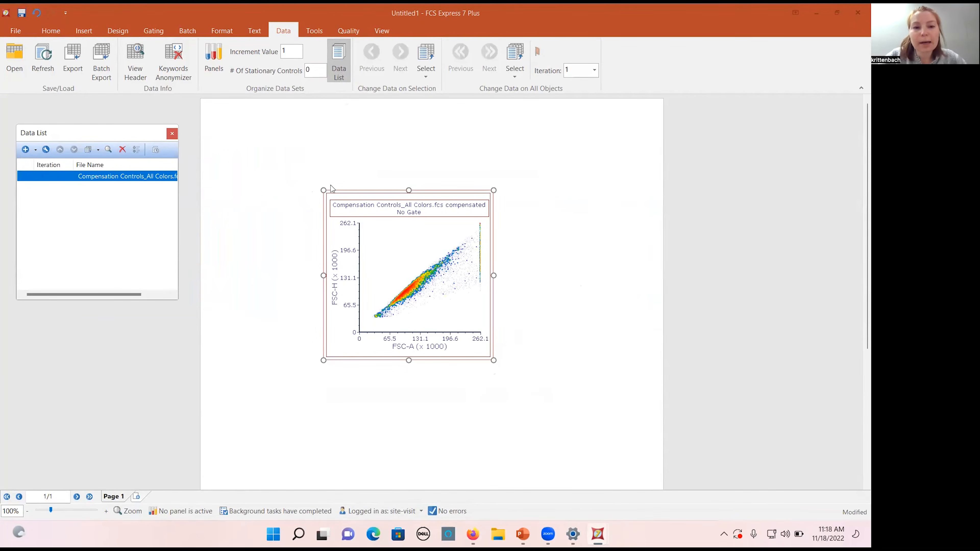
left_click(412, 347)
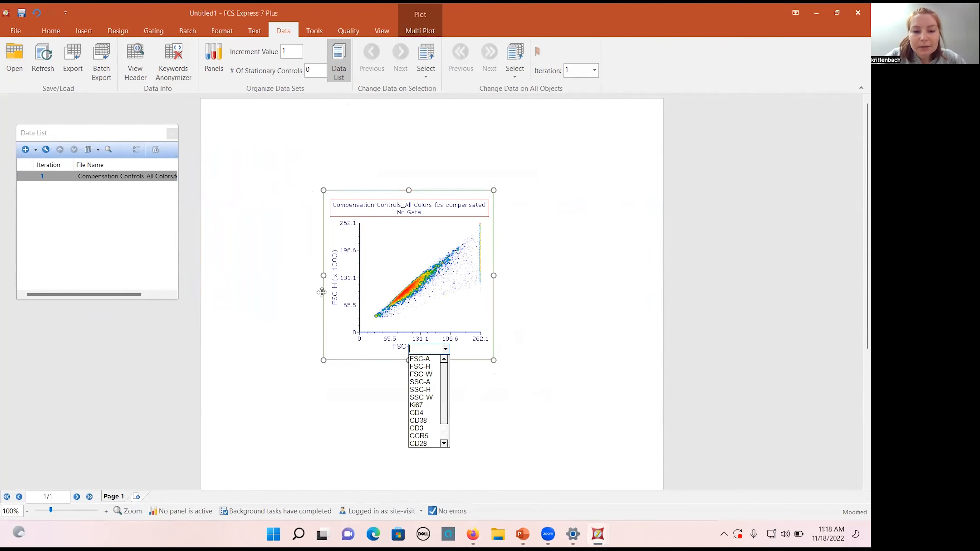
left_click(424, 412)
left_click(337, 287)
scroll(349, 362, "down", 1)
left_click(348, 375)
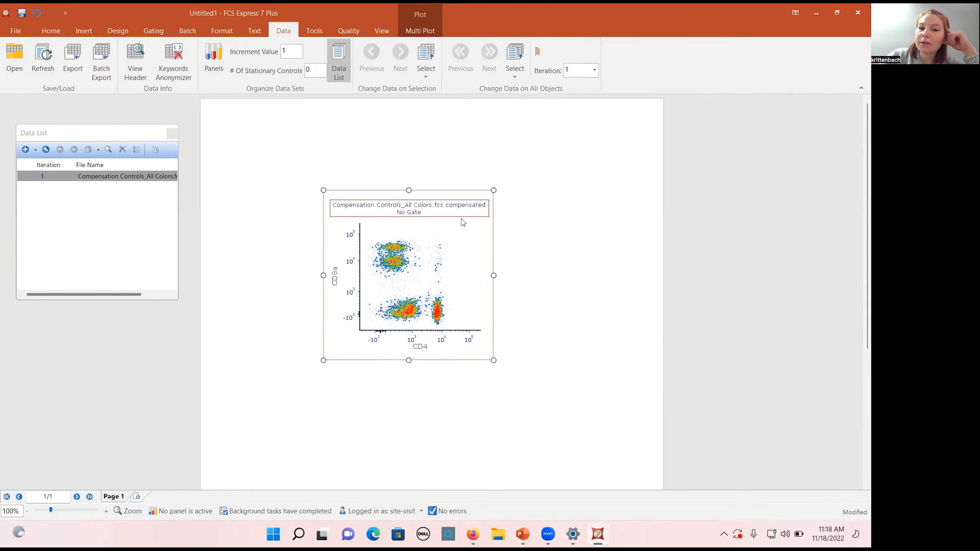
left_click_drag(450, 190, 430, 137)
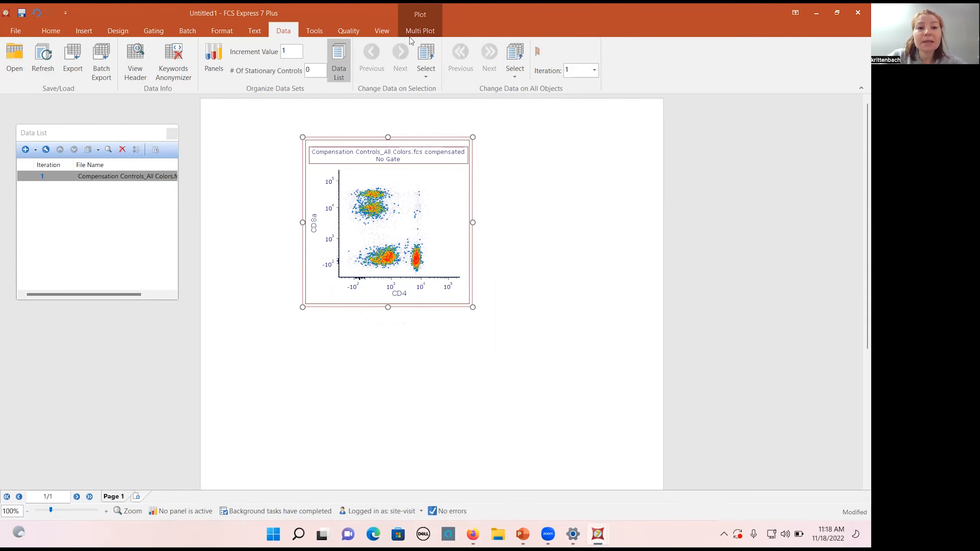
- Load comp.compensation into Compensation and Unmixing, with that window placed beside the density plot
left_click(317, 33)
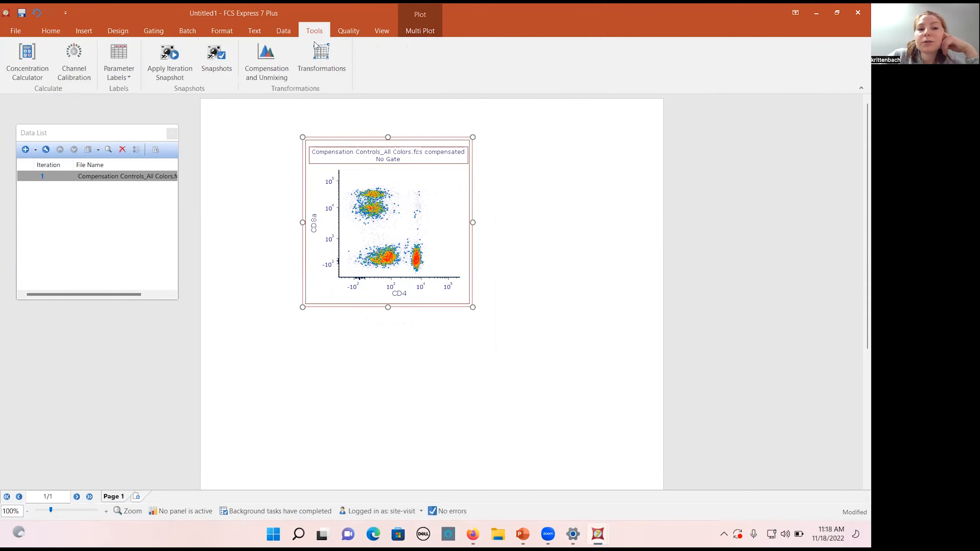
left_click(257, 69)
left_click_drag(420, 95, 545, 128)
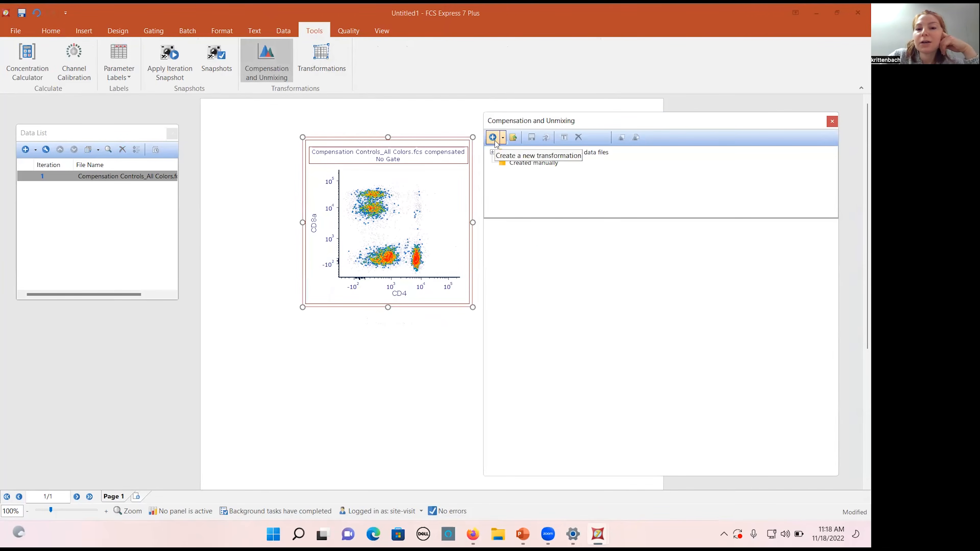
left_click(514, 137)
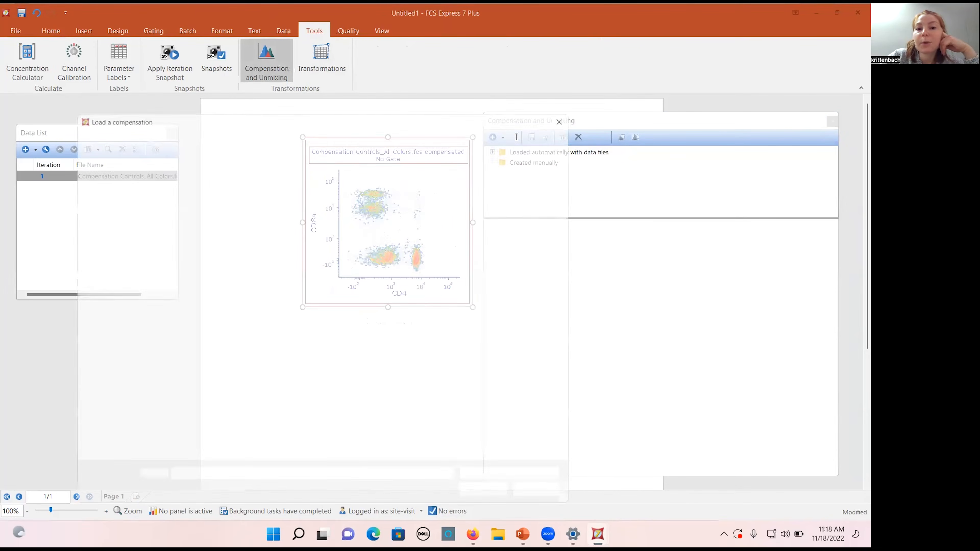
left_click(239, 192)
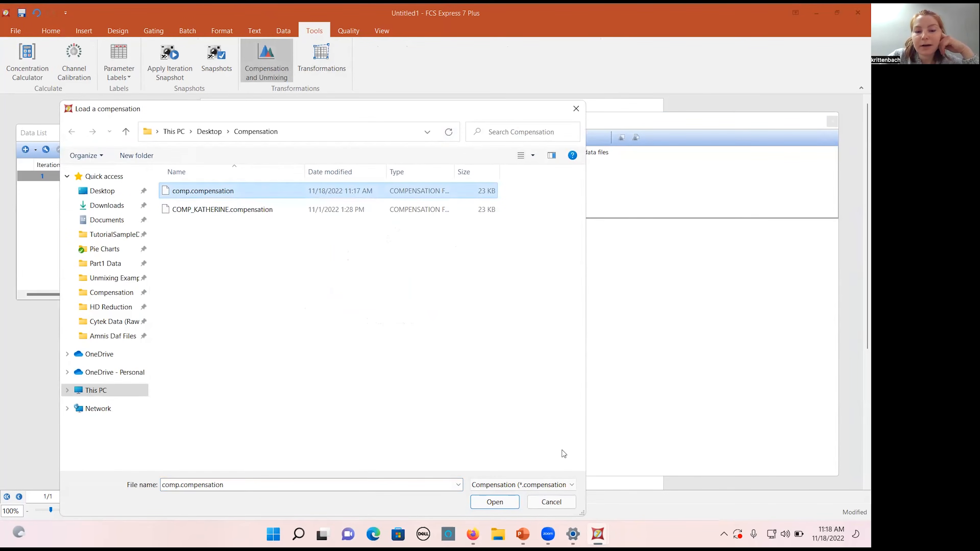
left_click(507, 503)
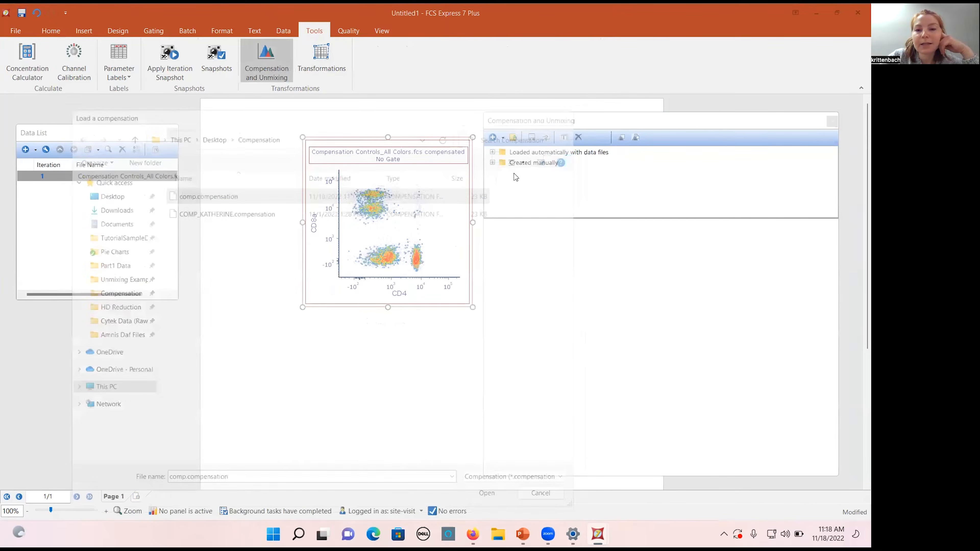
- Examine the compensation and spillover matrices of the loaded New Compensation, including the APC-A to PE-A spillover cell
left_click(492, 163)
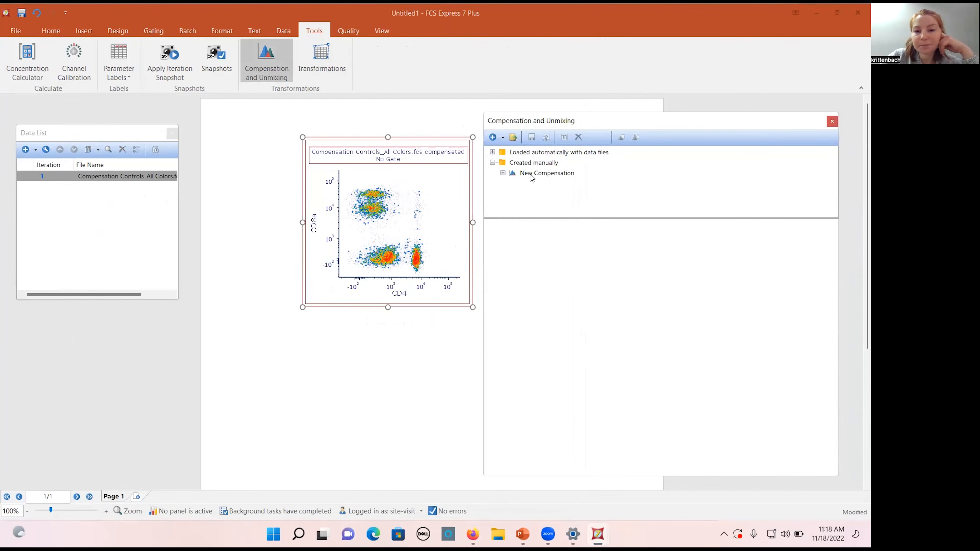
left_click(545, 173)
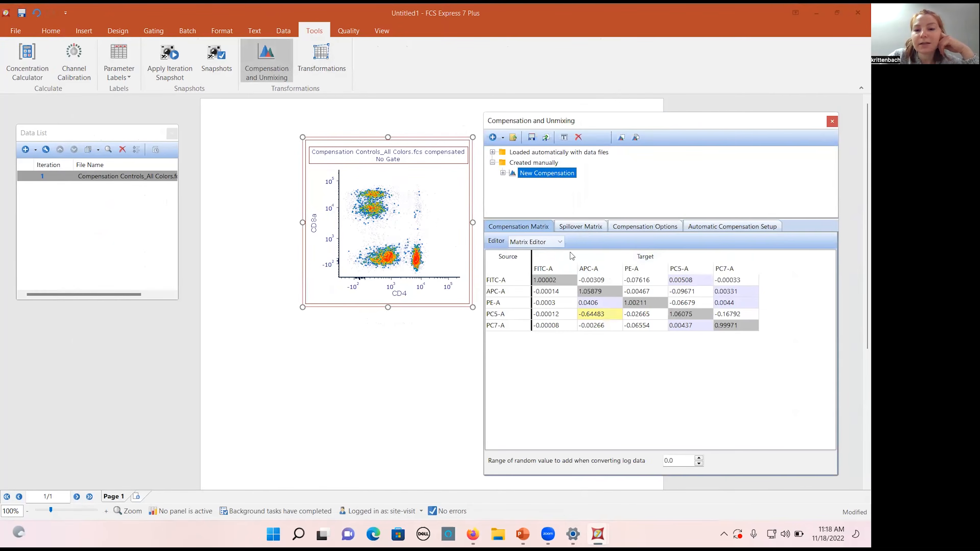
left_click(580, 227)
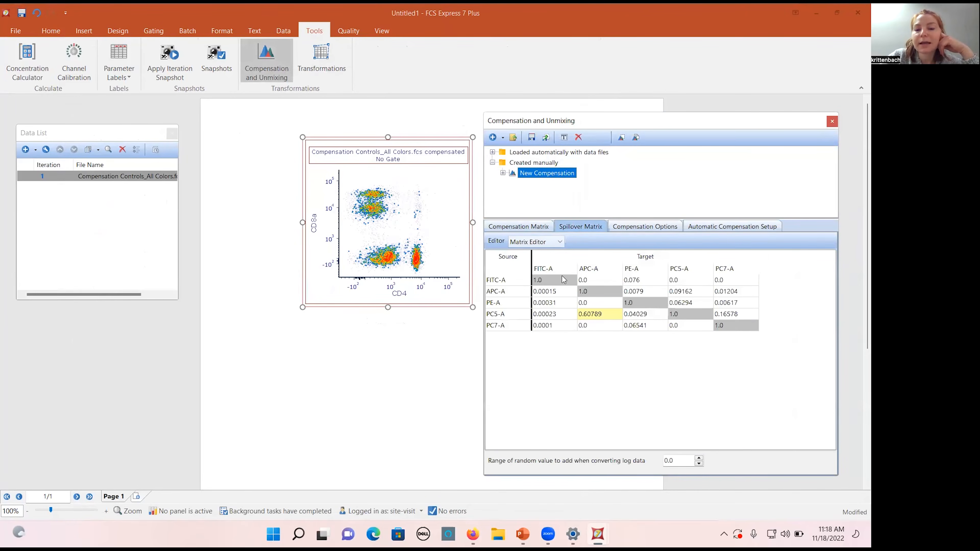
left_click(651, 291)
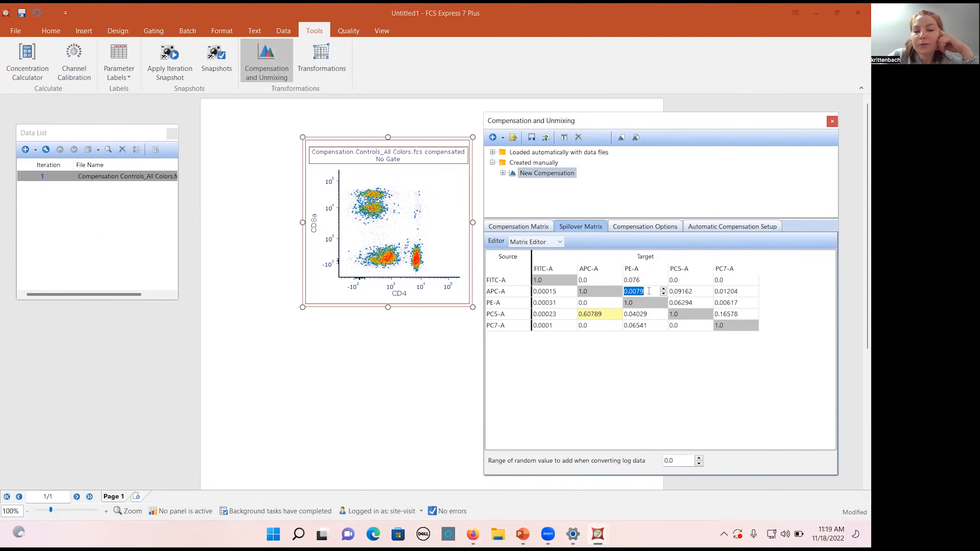
left_click(650, 291)
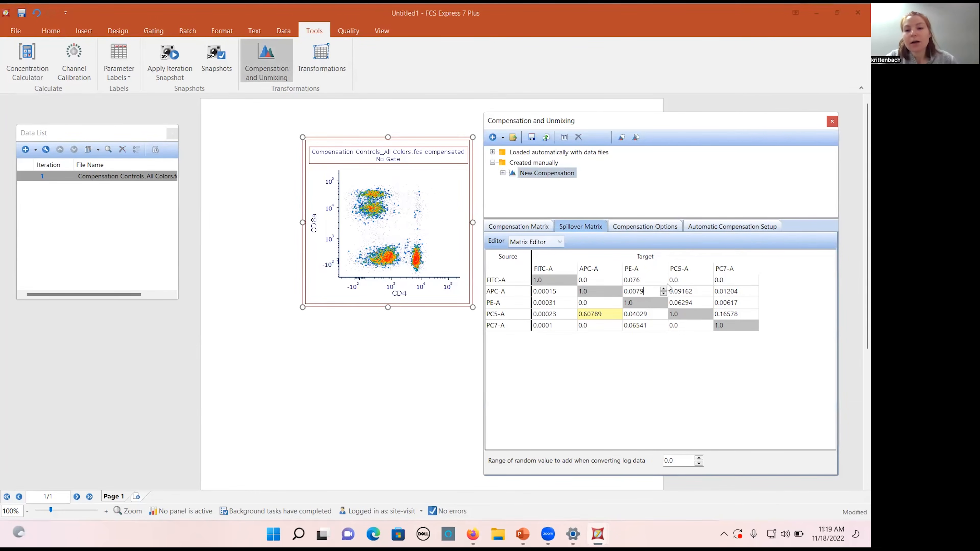
left_click(784, 270)
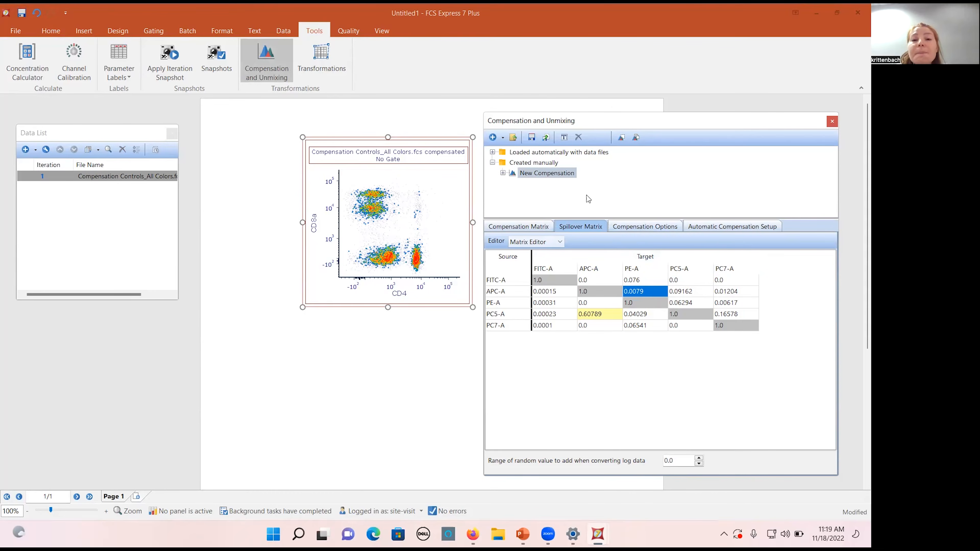
- Apply the loaded New Compensation to the CD4 versus CD8a plot and set it as the default compensation
left_click(514, 177)
left_click_drag(513, 177, 428, 211)
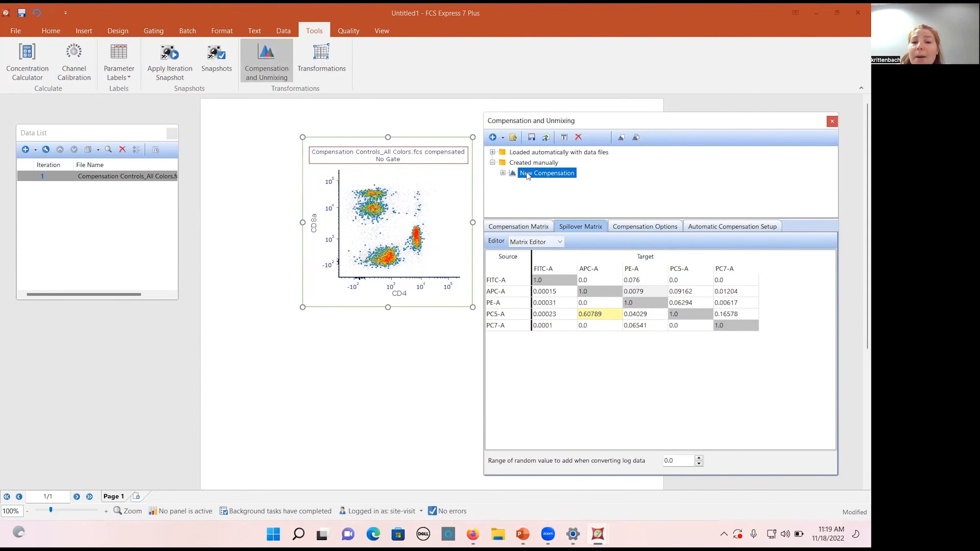
right_click(513, 177)
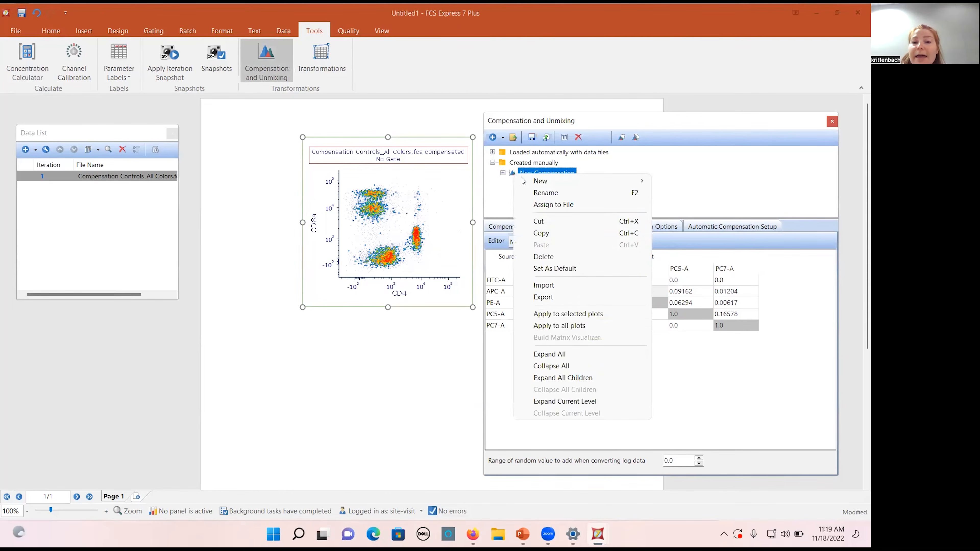
left_click(585, 270)
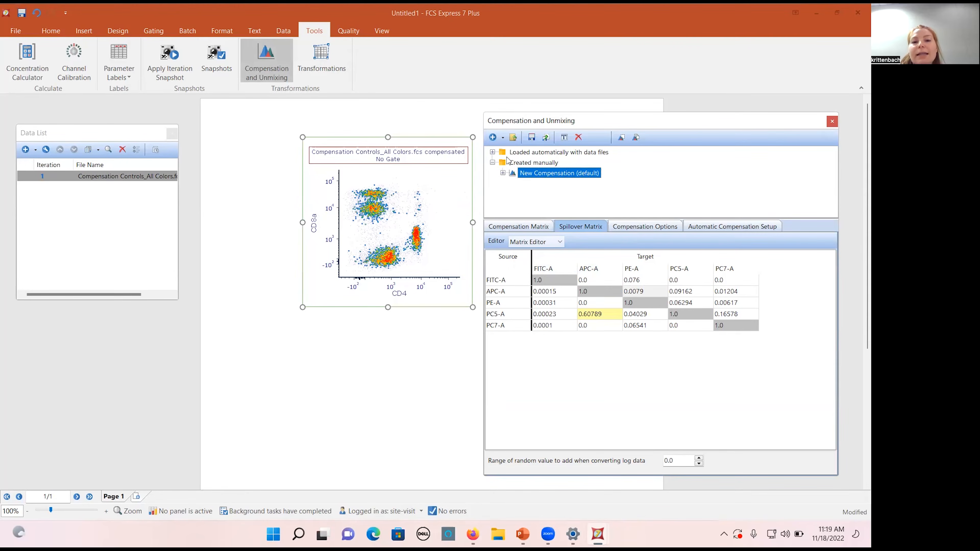
left_click(494, 152)
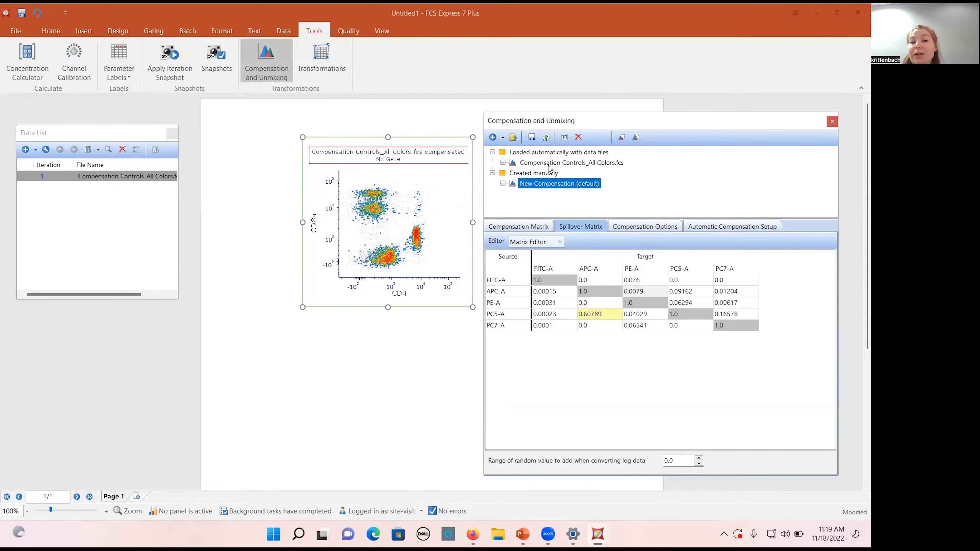
left_click(493, 152)
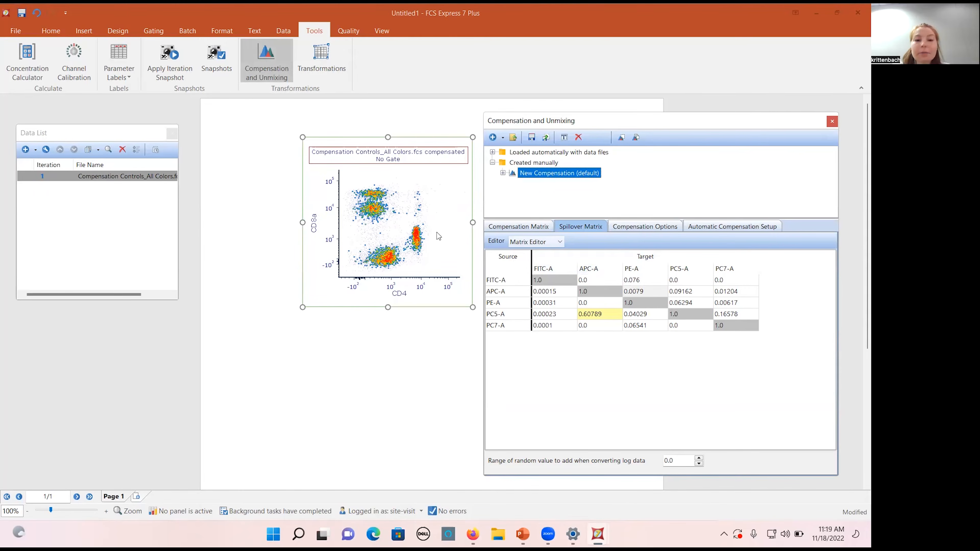
- Close the CD4 versus CD8a layout and the compensation controls layout without saving the changes
left_click(857, 13)
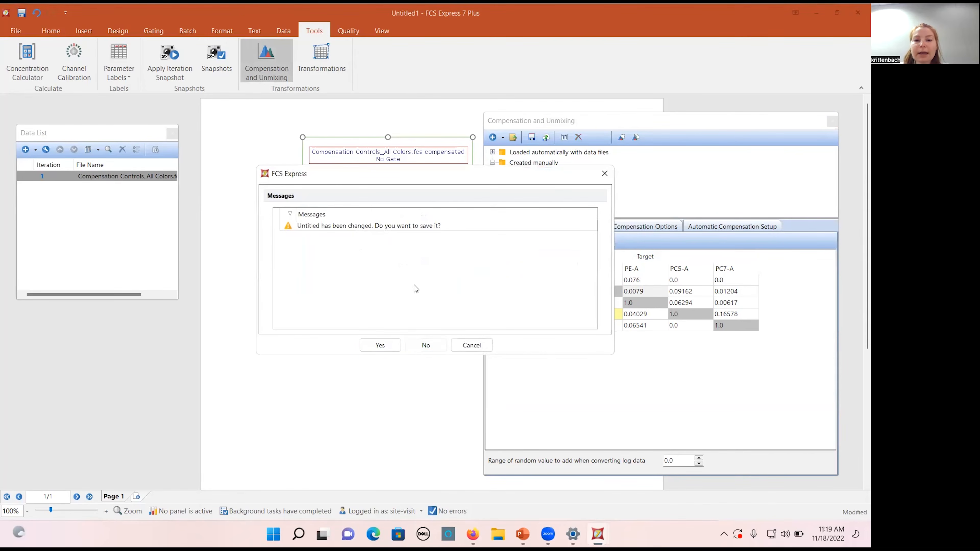
left_click(424, 345)
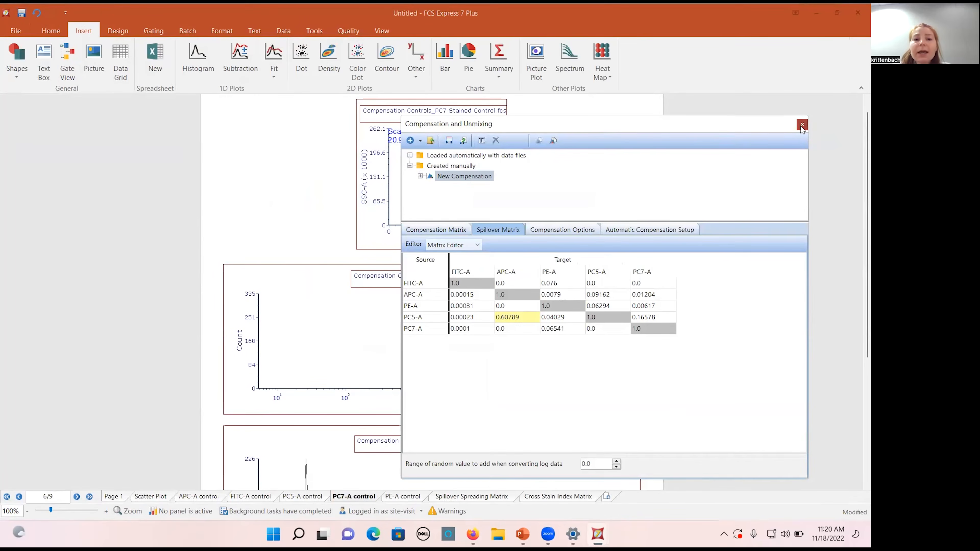
left_click(802, 125)
left_click(437, 345)
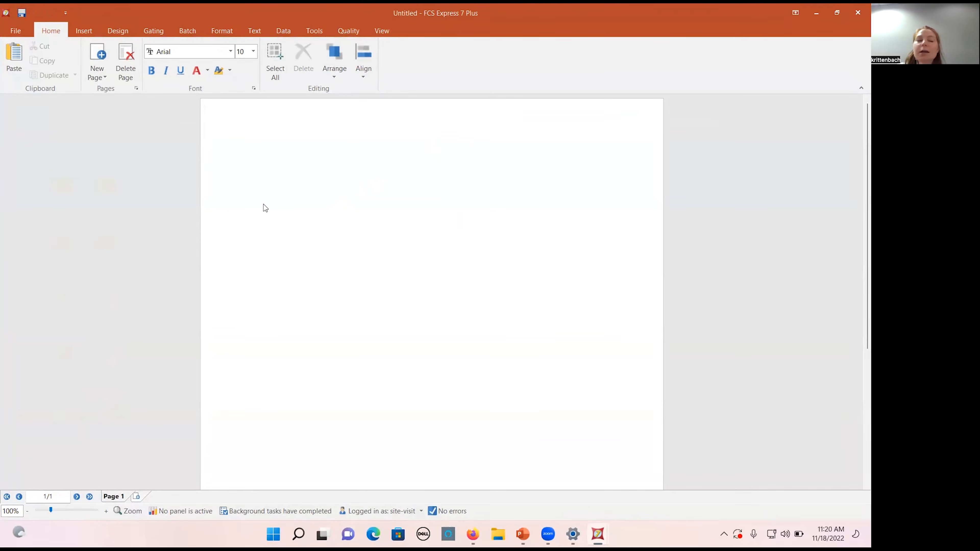
- Create a new unmixing definition in Compensation and Unmixing on the blank layout
left_click(315, 30)
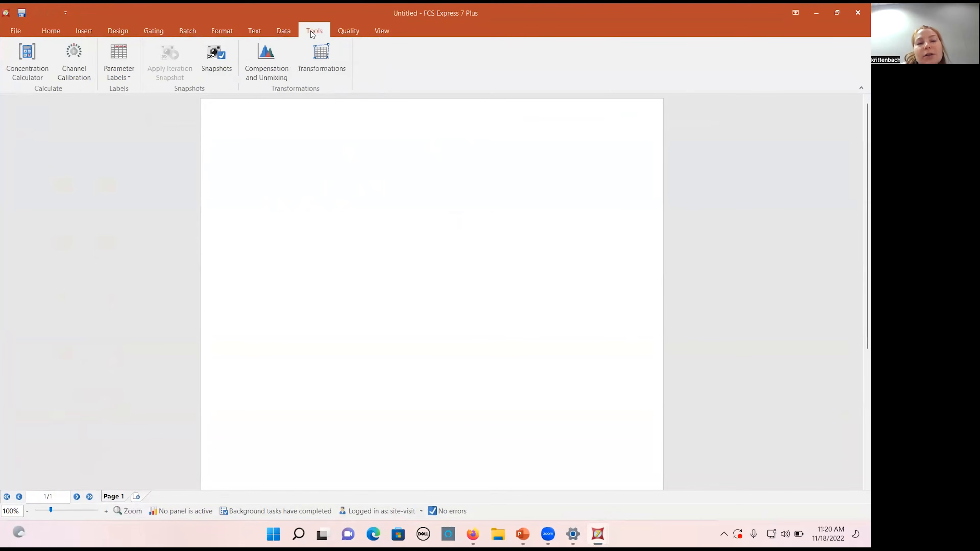
left_click(282, 58)
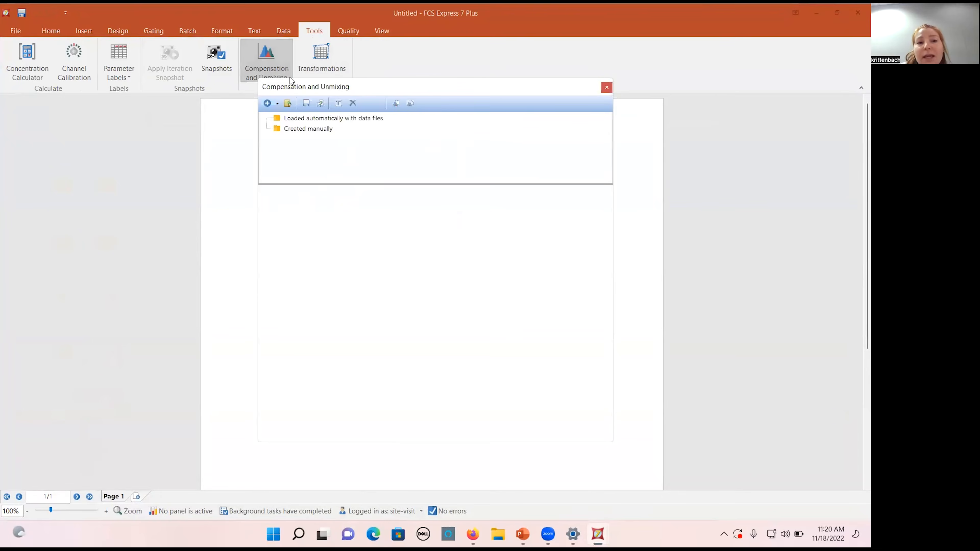
left_click(277, 103)
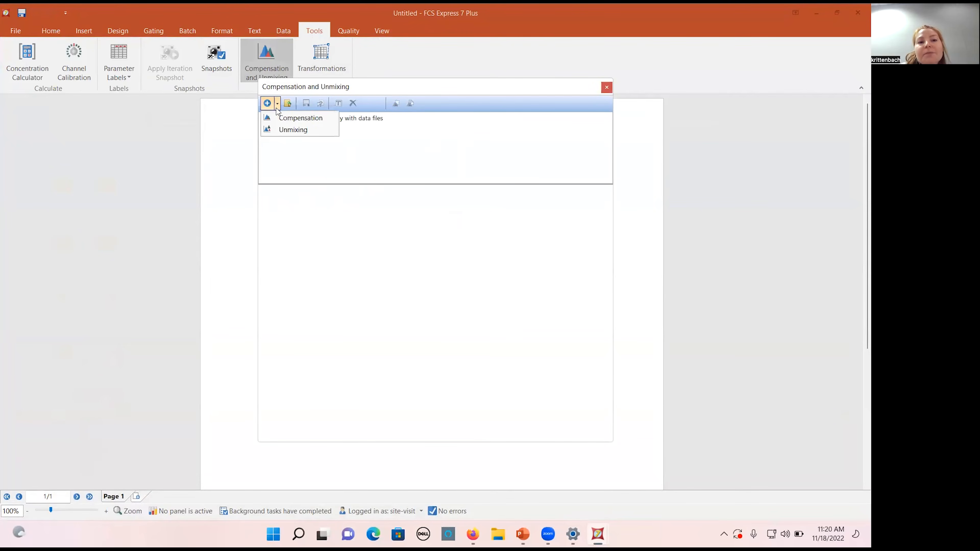
left_click(314, 130)
left_click(371, 143)
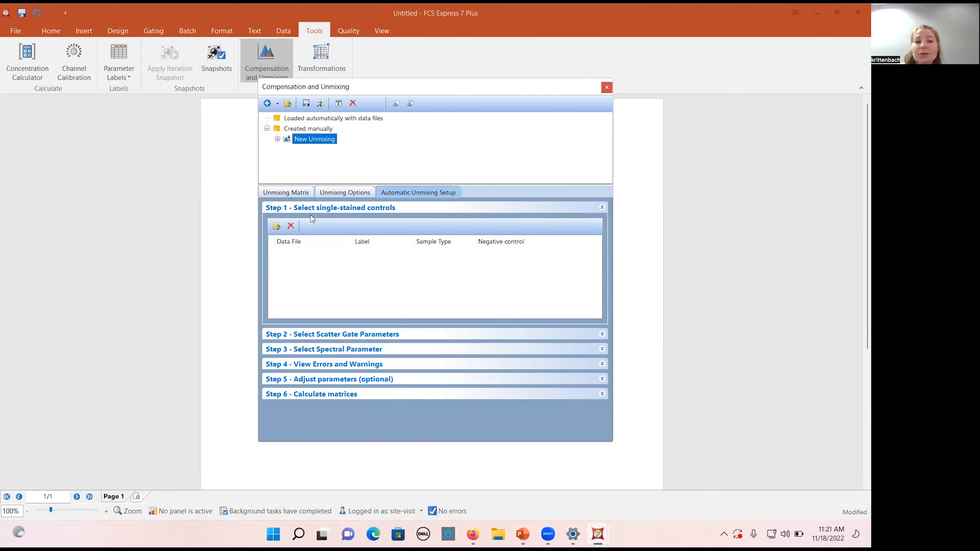
- Add all the FCS files from CD3 BV711 through Unstained in the Unmixing Example Controls folder as single-stained controls
left_click(277, 227)
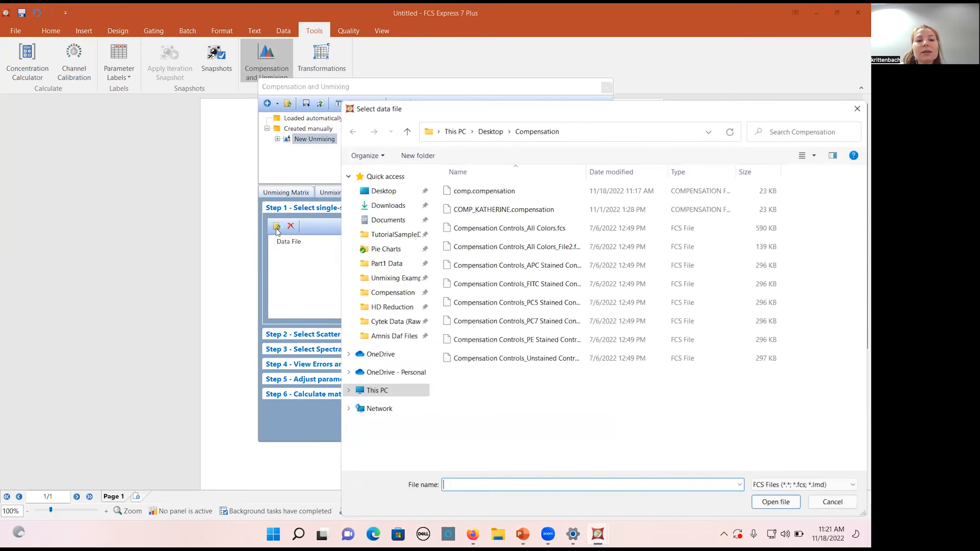
left_click(411, 277)
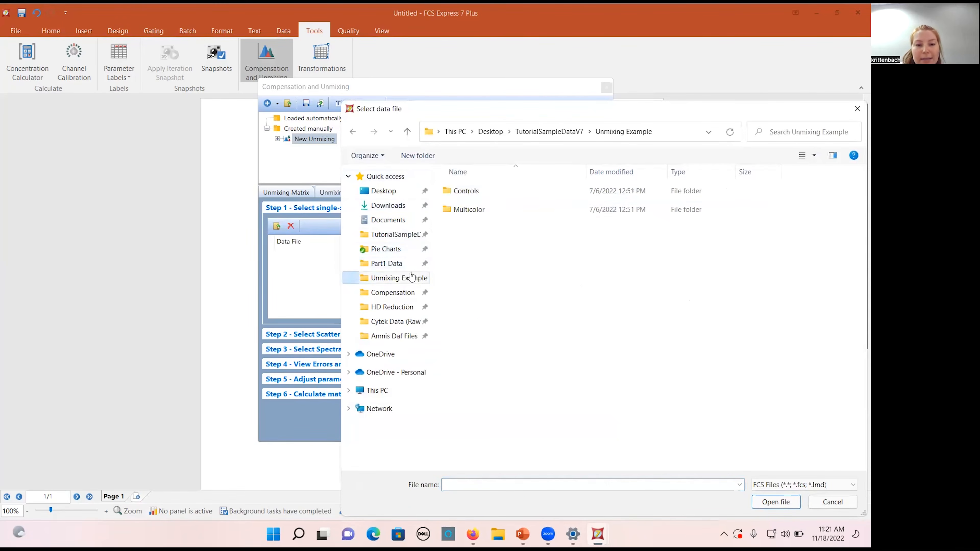
double_click(474, 198)
left_click(478, 200)
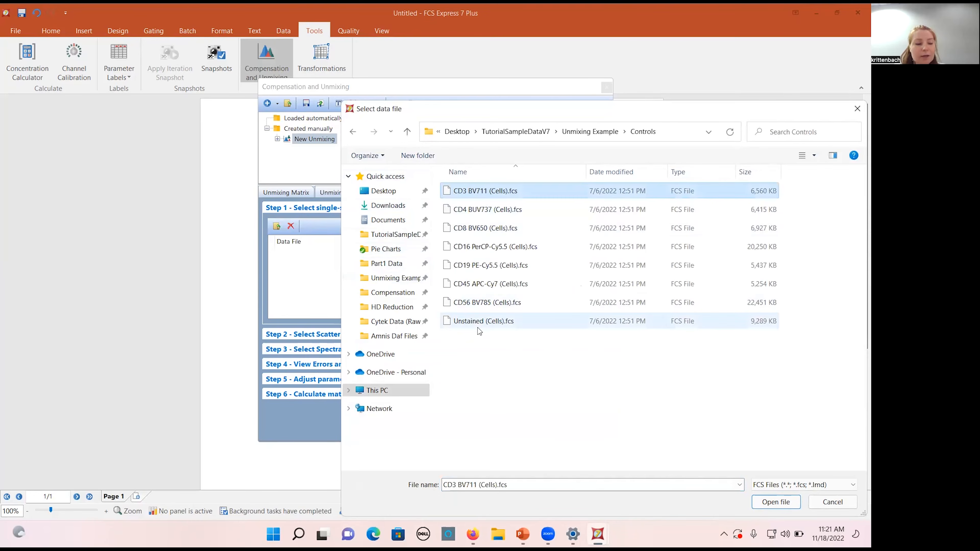
left_click(478, 327, "shift")
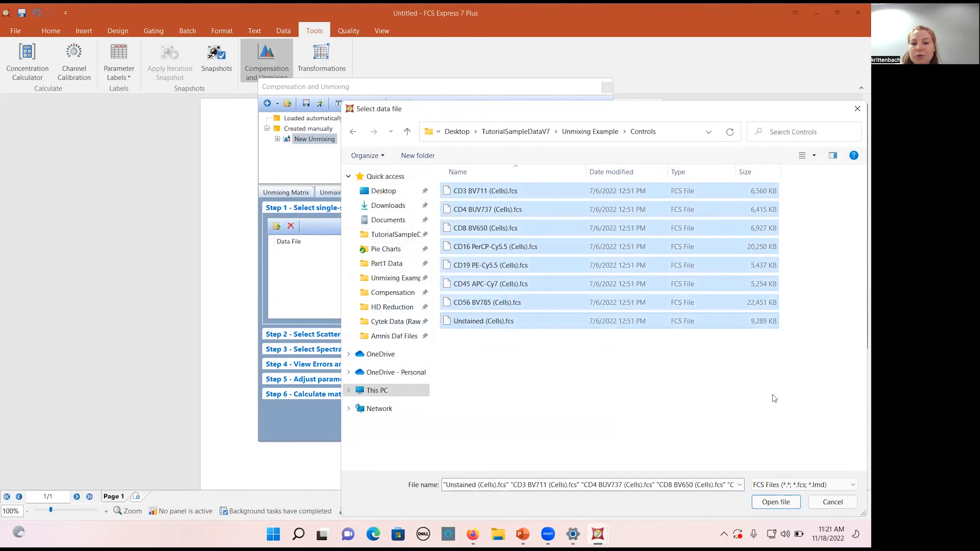
left_click(775, 501)
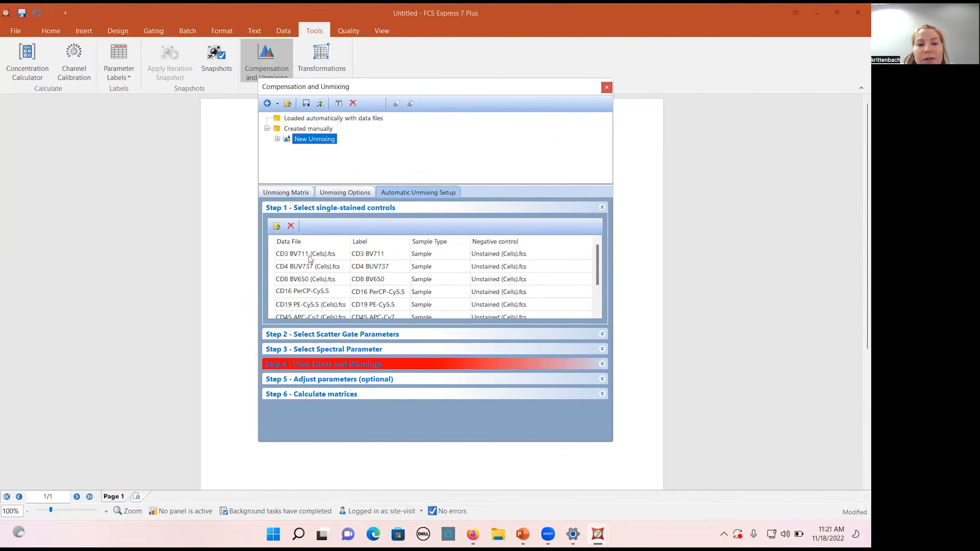
- Try using self as negative for the CD3 BV711 control, and set its negative control back to Unstained (Cells).fcs
left_click(534, 256)
left_click(524, 258)
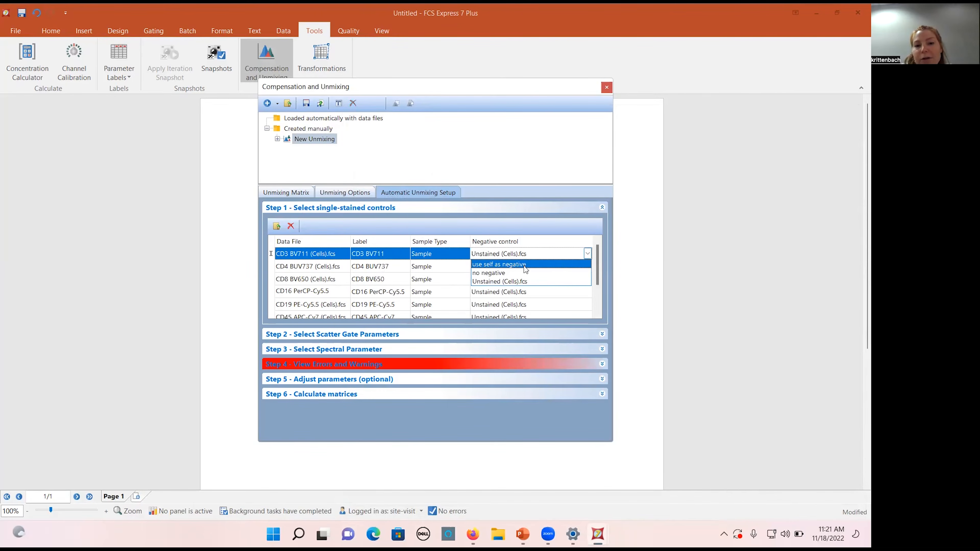
left_click(528, 266)
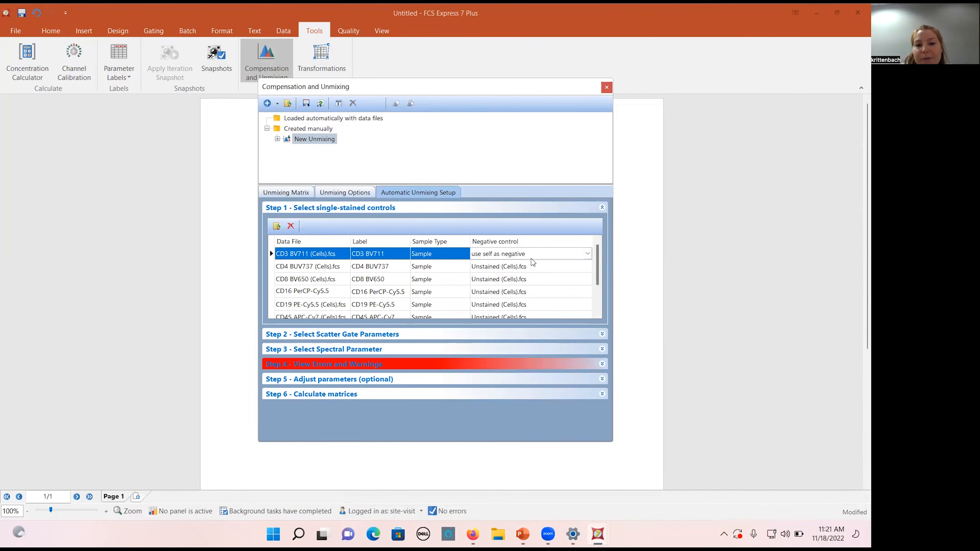
left_click(531, 256)
left_click(520, 282)
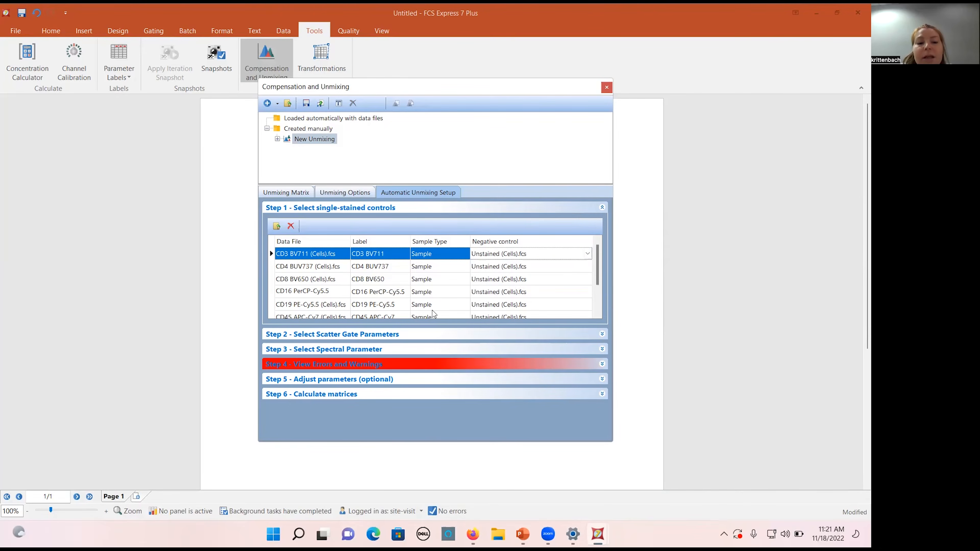
- Keep FSC-A and SSC-A as the scatter gate parameters and select UV \ Violet \ Blue \ YellowGreen \ Red-A as the parameter to unmix
left_click(390, 336)
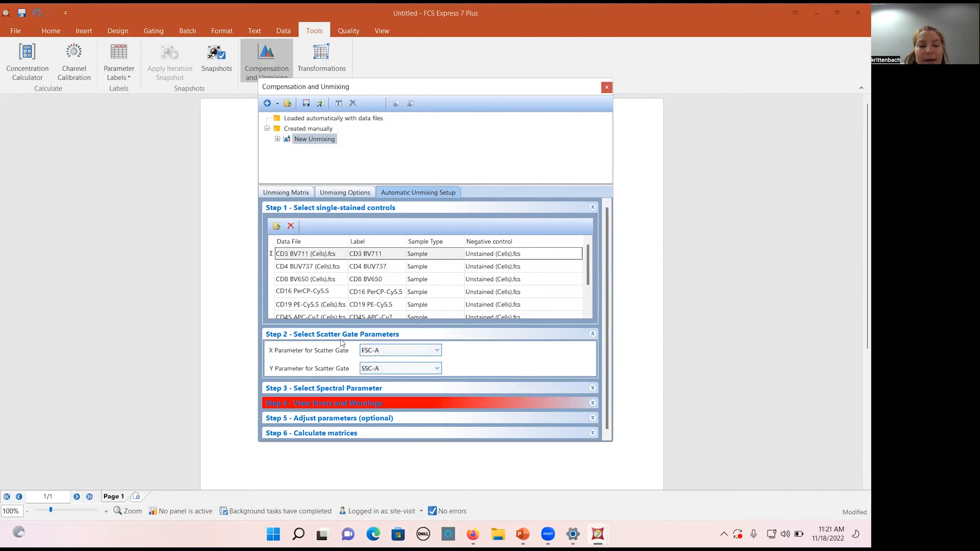
left_click(344, 389)
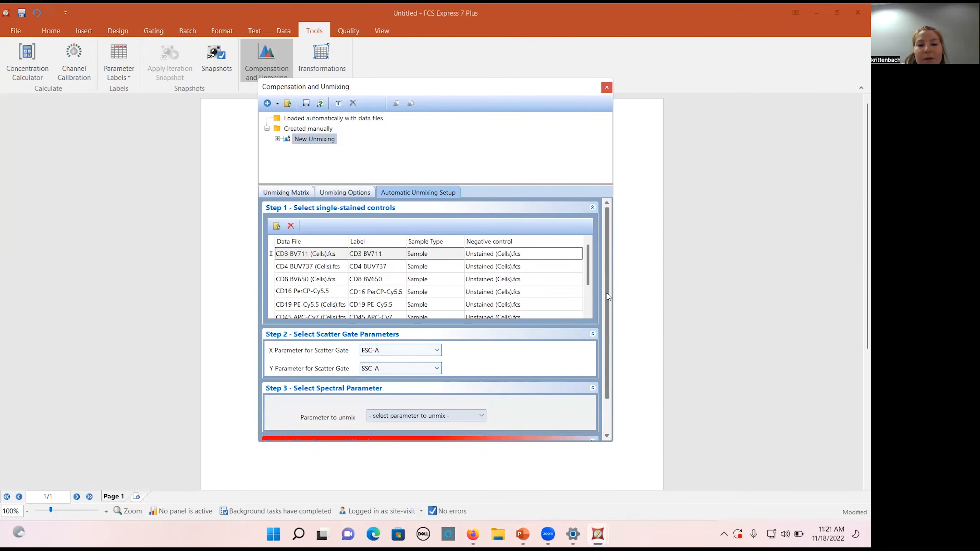
scroll(611, 324, "down", 1)
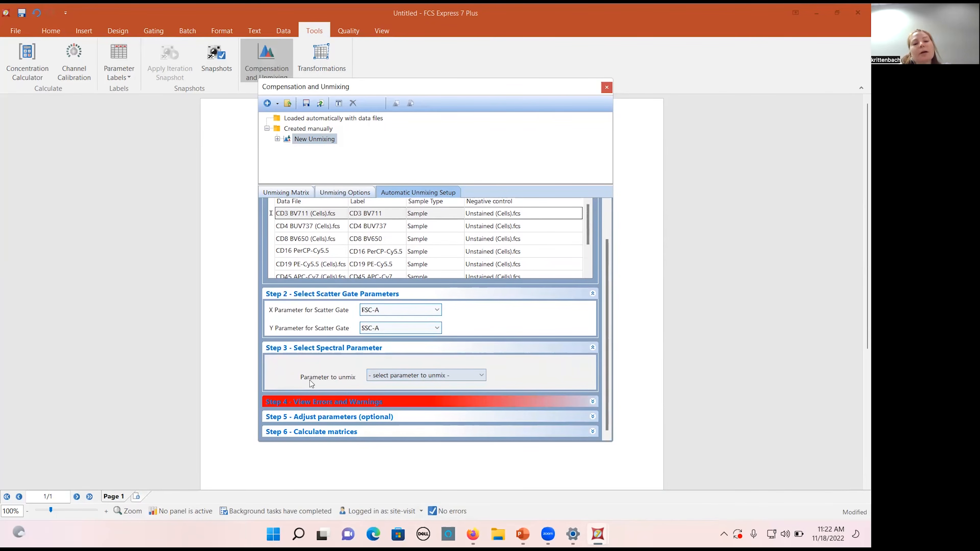
left_click(406, 378)
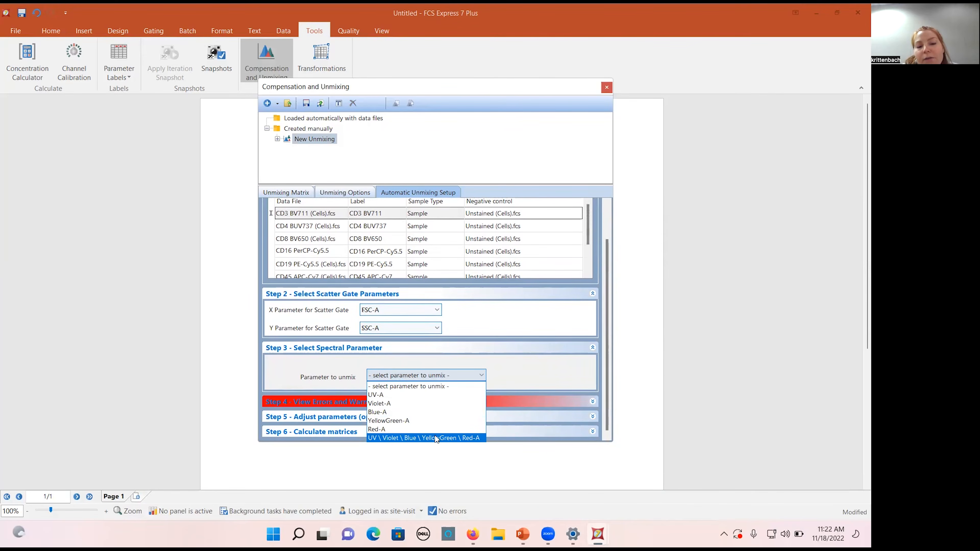
left_click(419, 439)
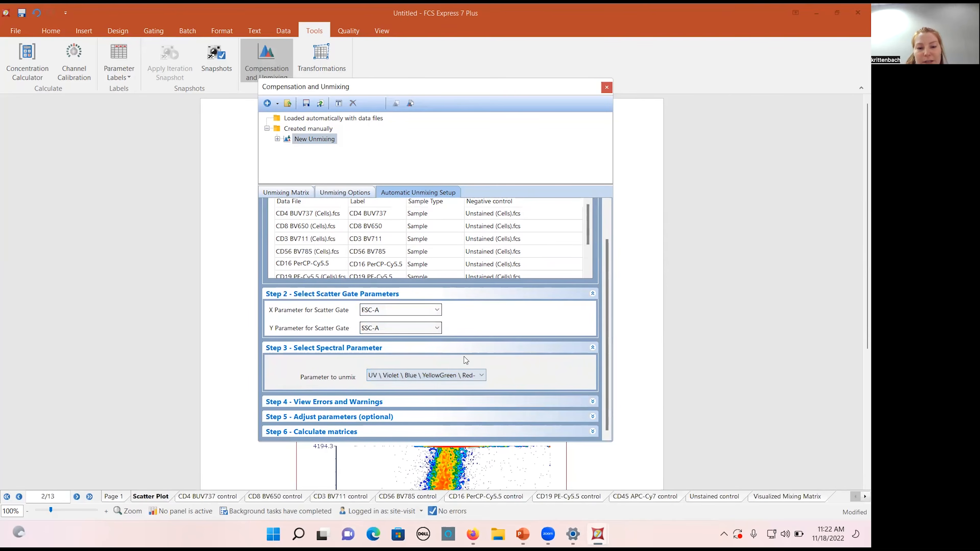
- Examine the scatter gate plots and the CD4 BUV737 control's histogram and spectrum, with Compensation and Unmixing moved clear of them
left_click_drag(455, 88, 158, 111)
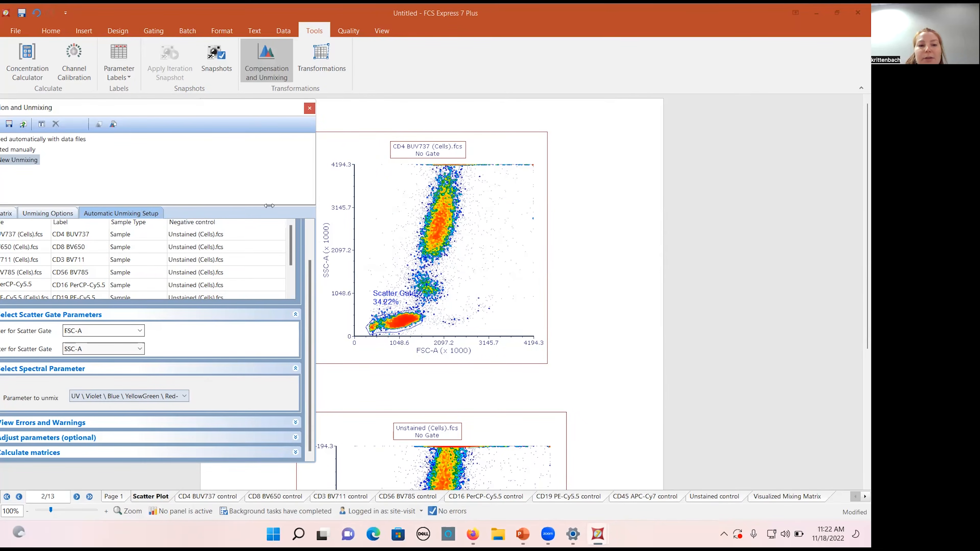
left_click_drag(269, 206, 266, 205)
scroll(573, 309, "down", 1)
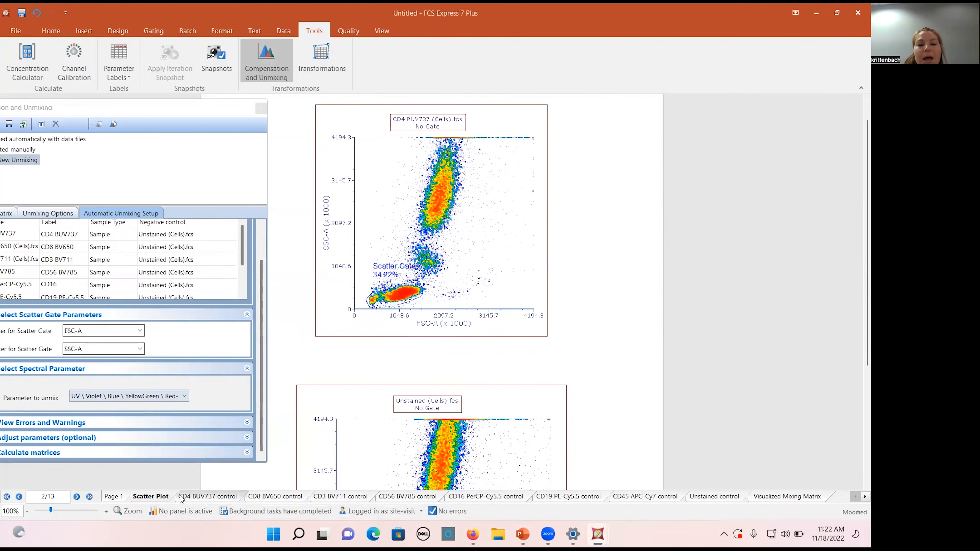
left_click(202, 497)
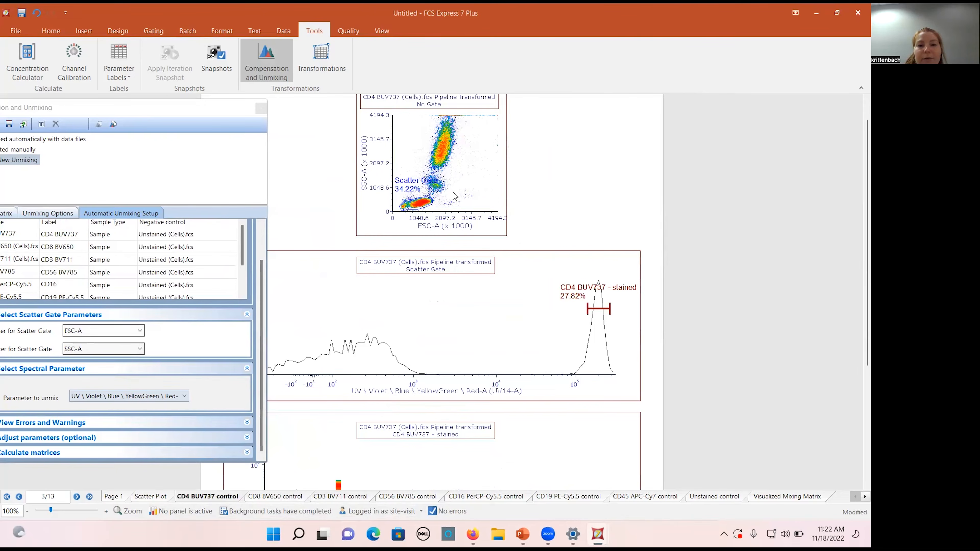
scroll(454, 196, "down", 2)
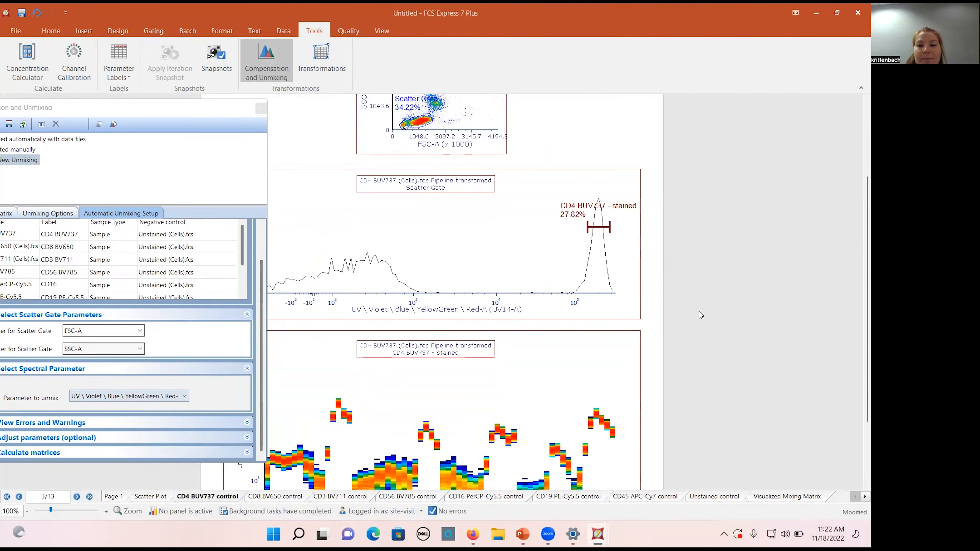
scroll(702, 318, "down", 3)
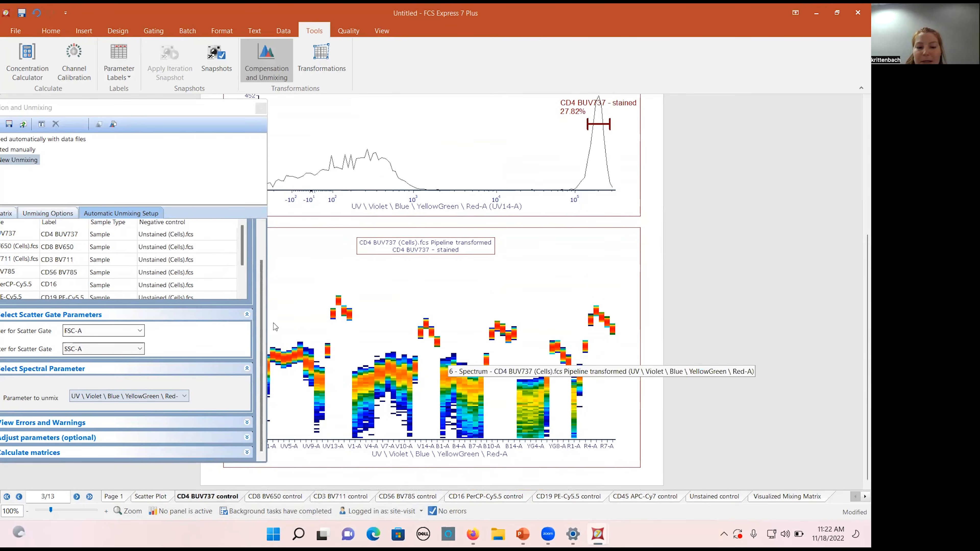
left_click_drag(179, 109, 99, 113)
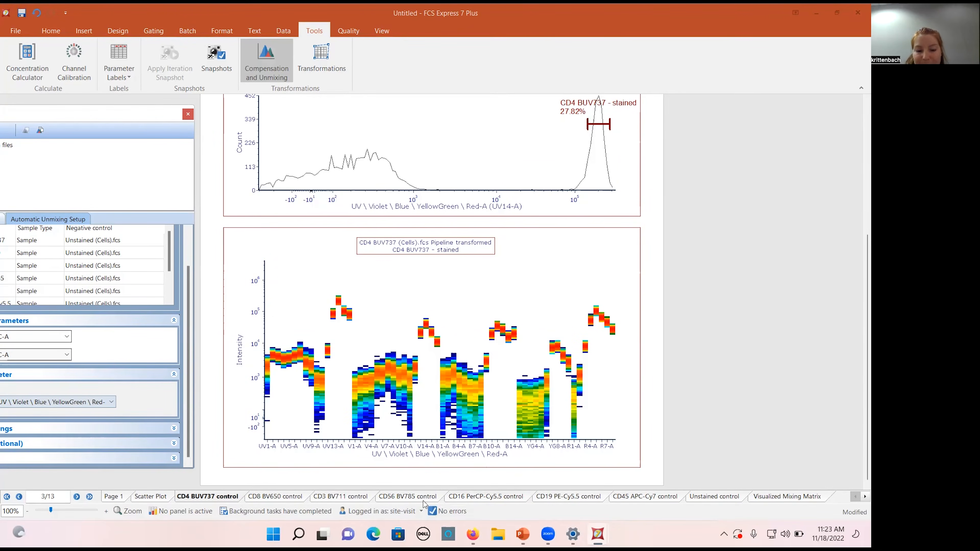
- Examine the spectra of the remaining single-stained controls and the unstained control, plus the Visualized Mixing Matrix page
left_click(274, 497)
left_click(327, 498)
left_click(386, 498)
left_click(499, 497)
left_click(553, 496)
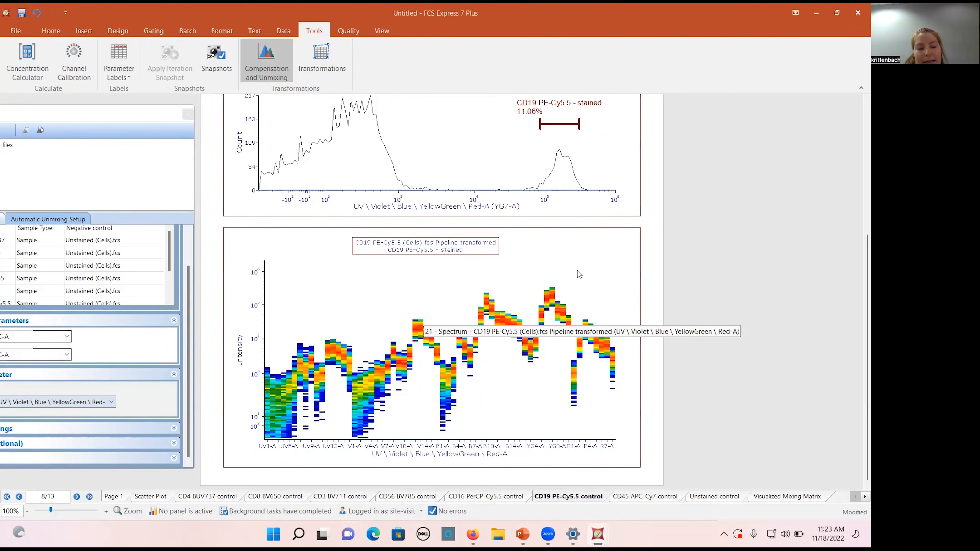
left_click(630, 497)
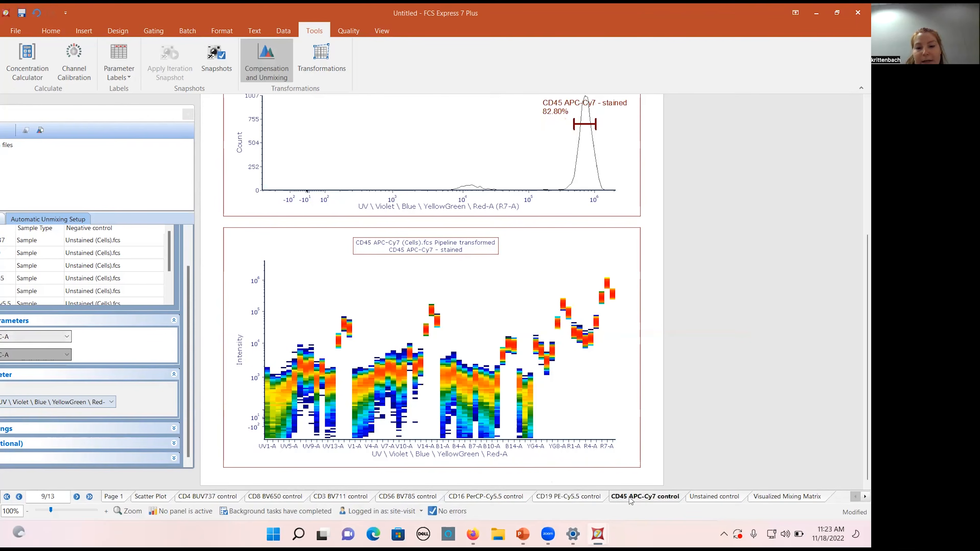
left_click(696, 498)
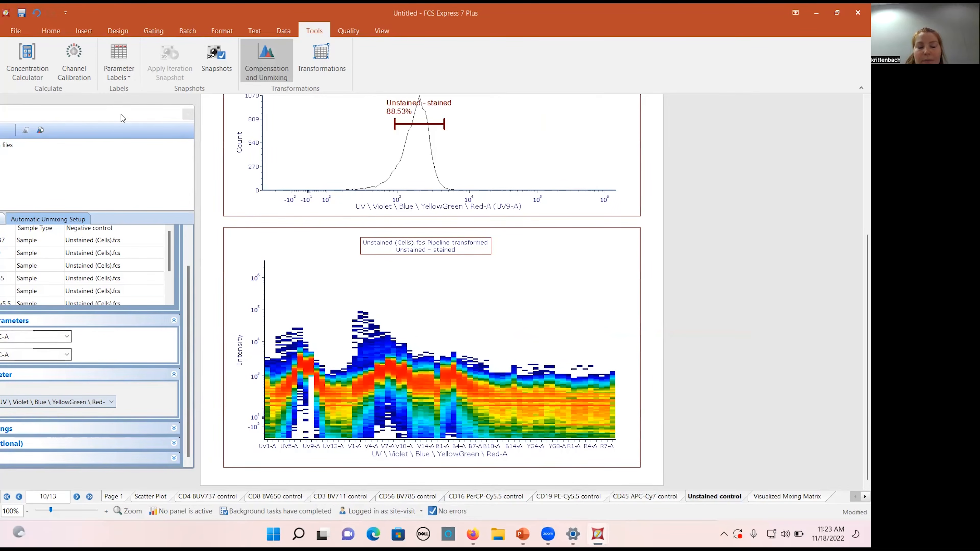
left_click(786, 498)
scroll(531, 293, "up", 4)
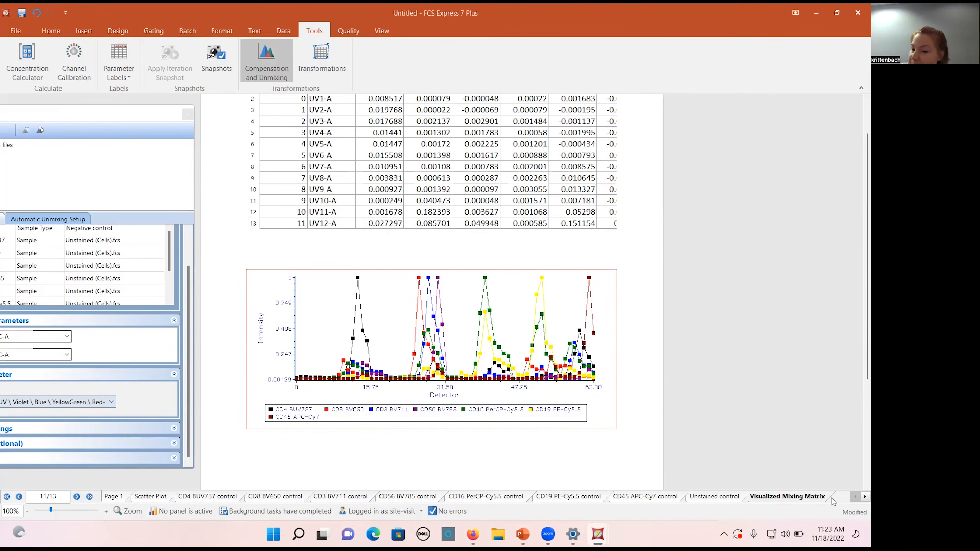
left_click(856, 497)
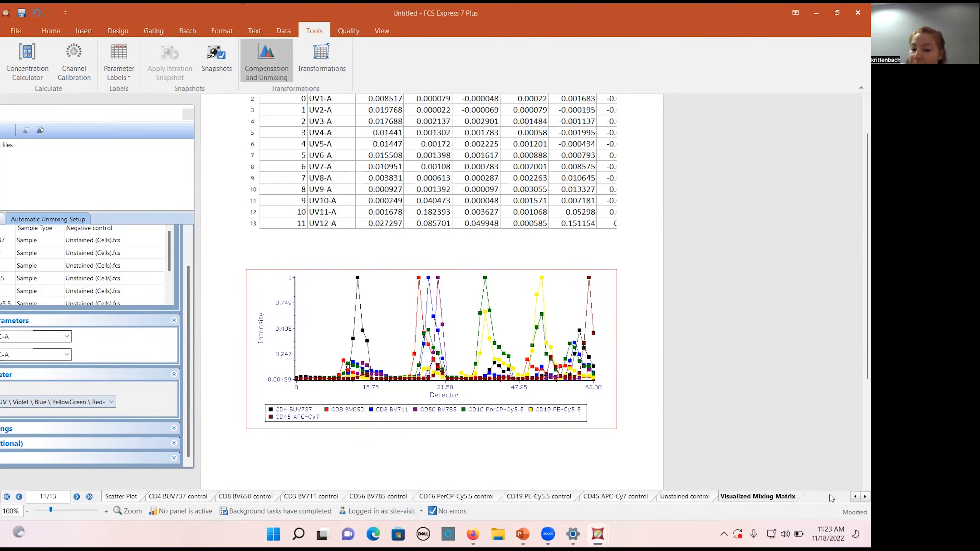
left_click(856, 497)
- Bring Compensation and Unmixing back into full view and save the New Unmixing as mix in the Controls folder
left_click_drag(102, 118, 483, 112)
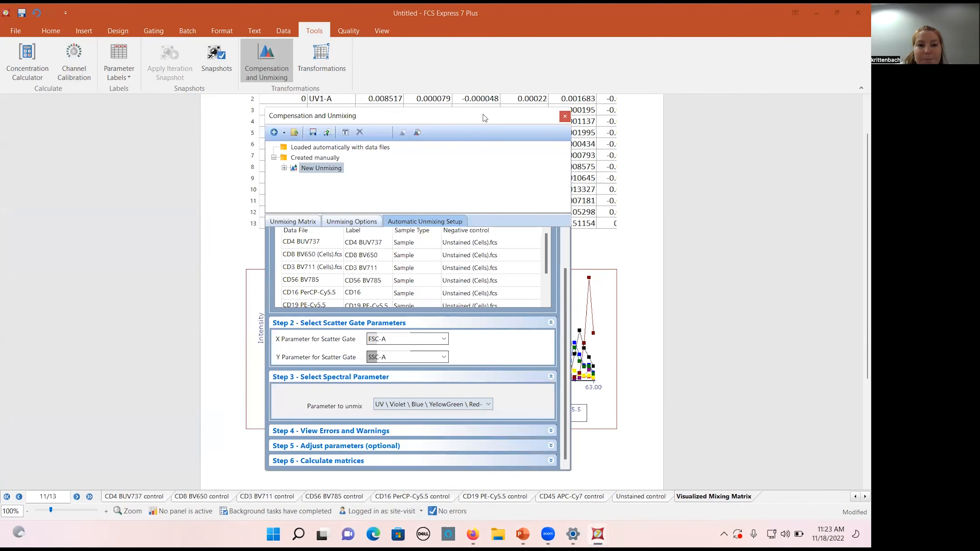
left_click(313, 133)
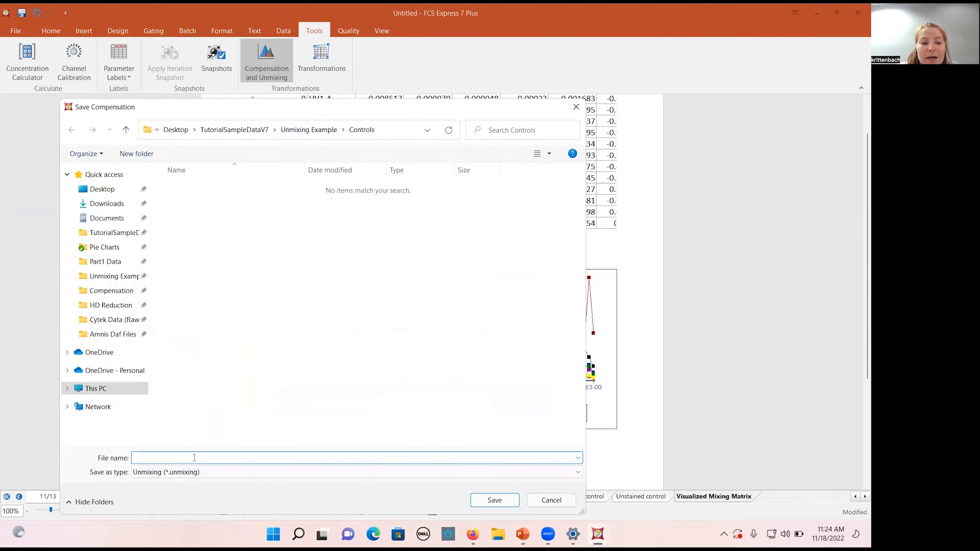
type("mix")
left_click(512, 504)
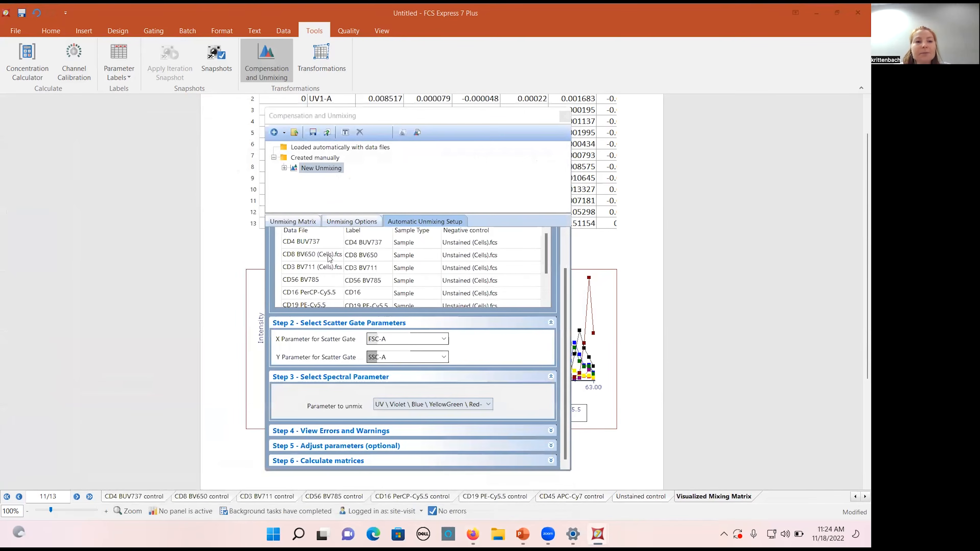
- Create a new blank layout
left_click(26, 34)
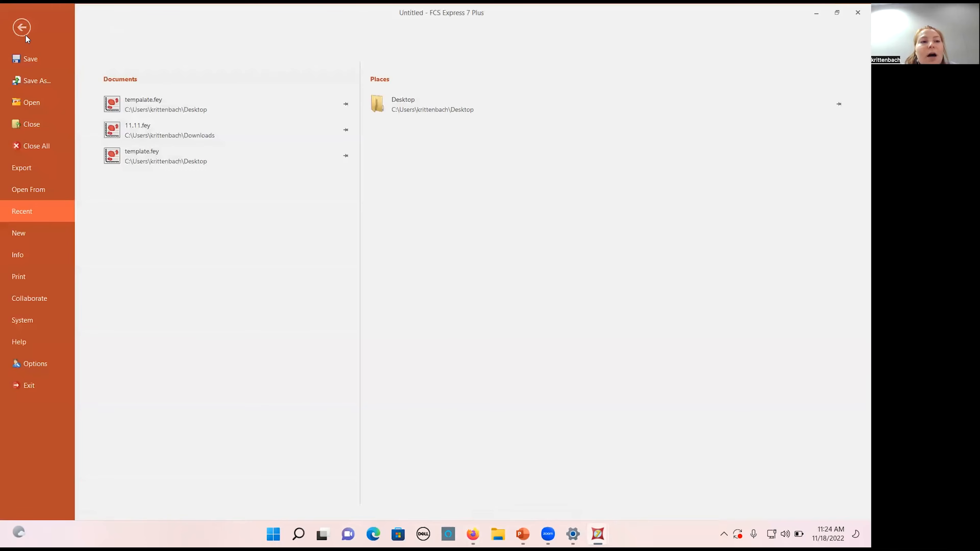
left_click(31, 235)
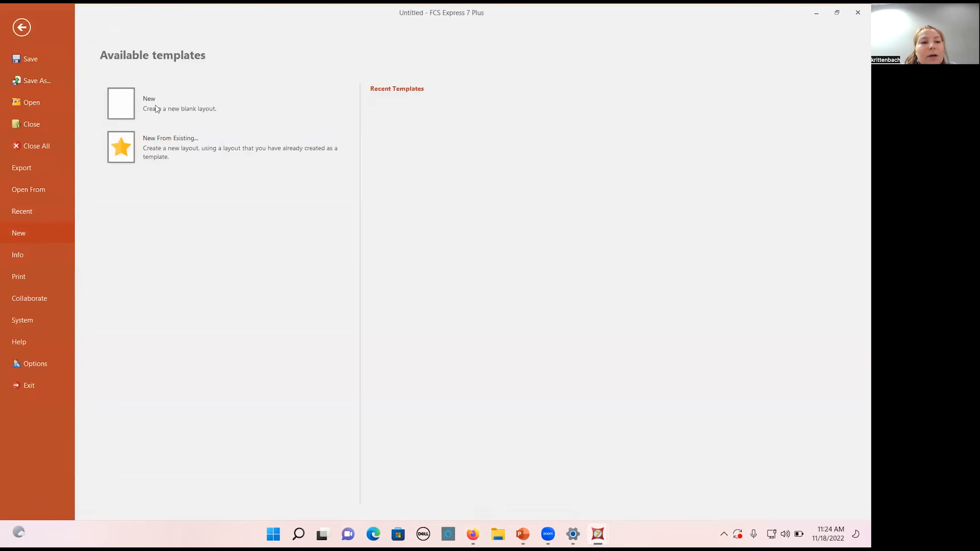
left_click(164, 112)
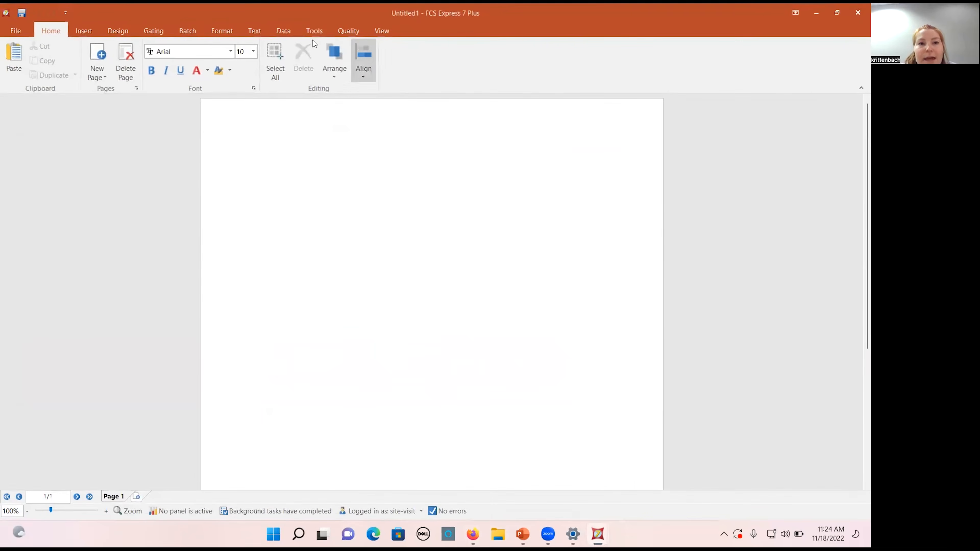
- Start importing a transformation in Compensation and Unmixing, limiting the file type to Unmixing (*.unmixing)
left_click(314, 31)
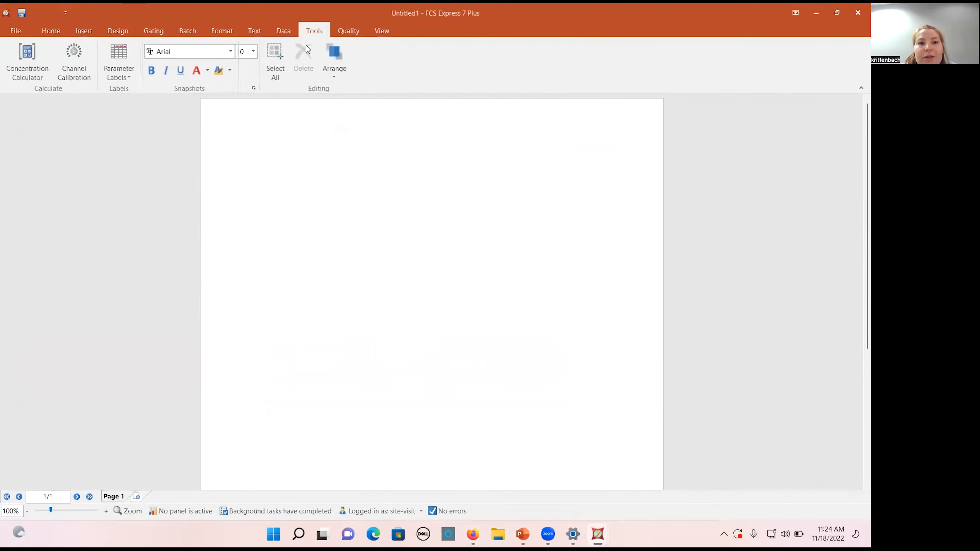
left_click(270, 58)
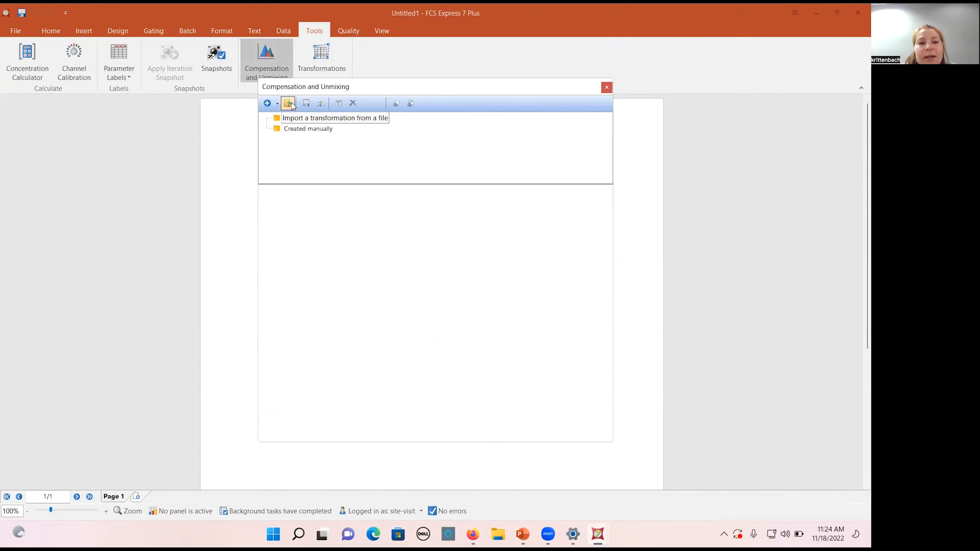
left_click(288, 103)
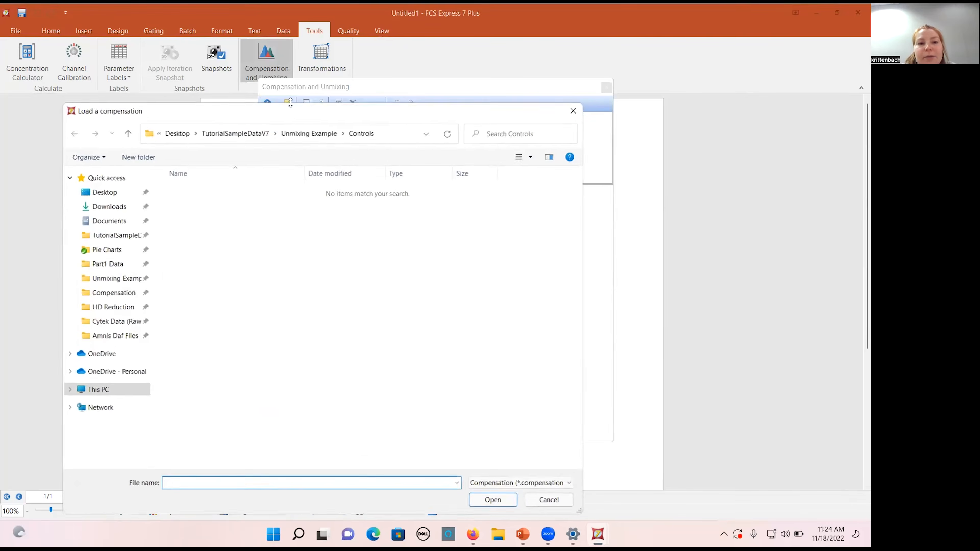
left_click(114, 192)
left_click(511, 483)
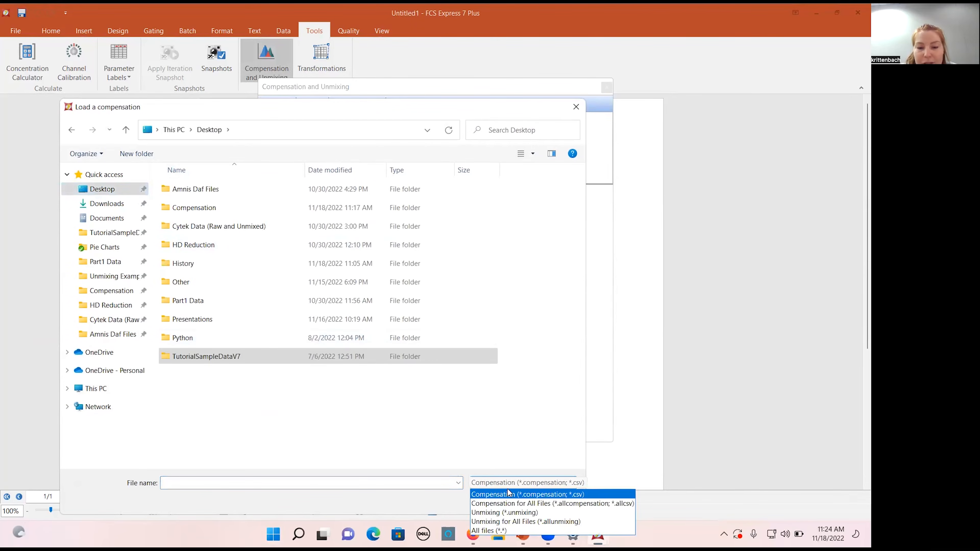
left_click(503, 513)
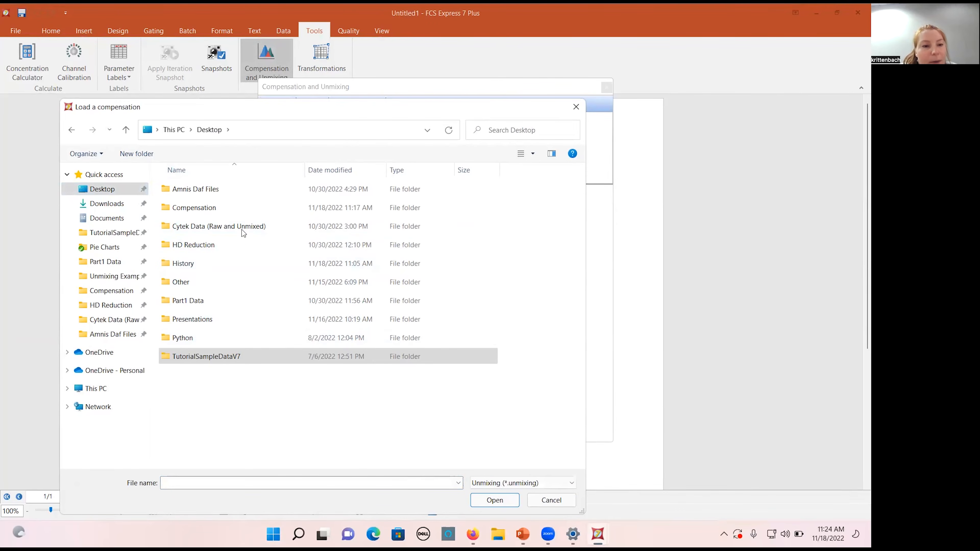
- Load mix.unmixing from the Controls folder of Unmixing Example and display the imported New Unmixing's matrix
left_click(185, 206)
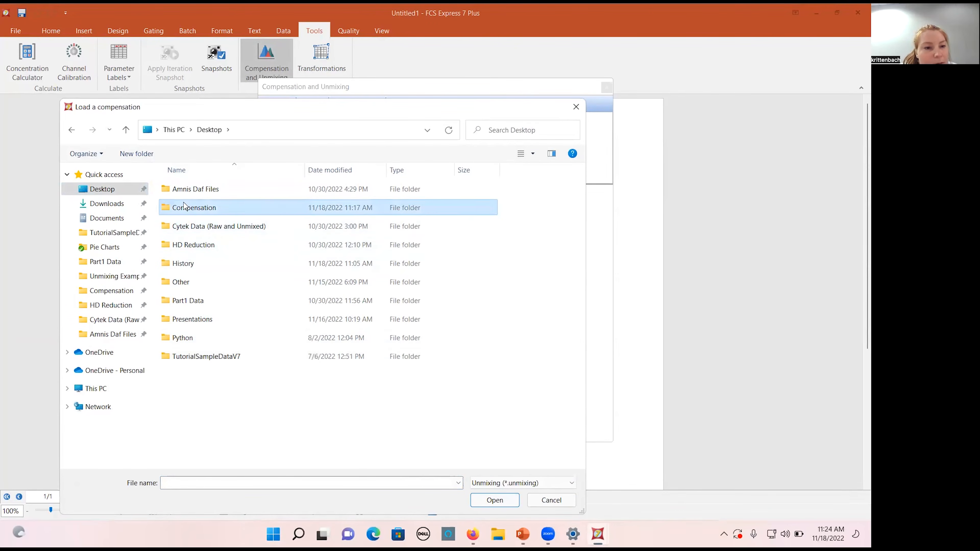
double_click(185, 207)
left_click(209, 129)
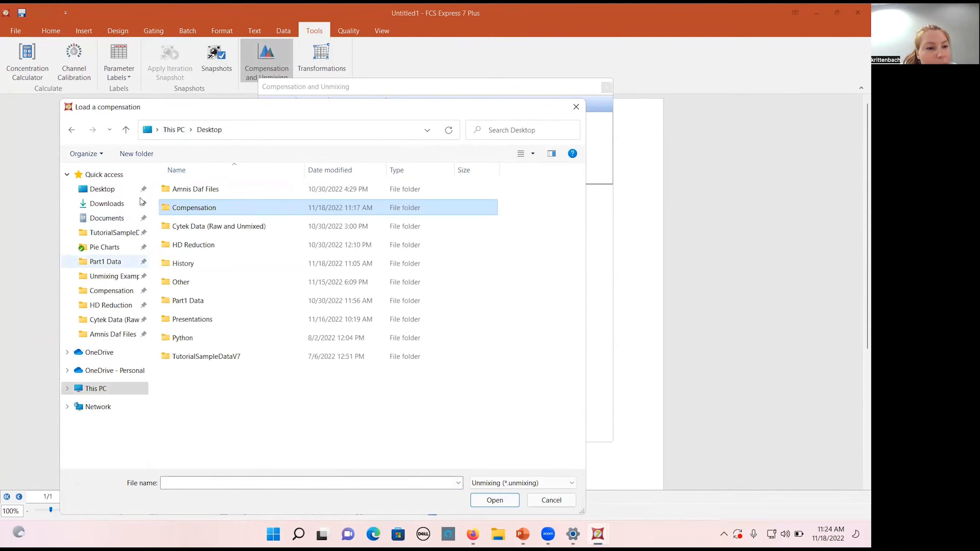
left_click(107, 279)
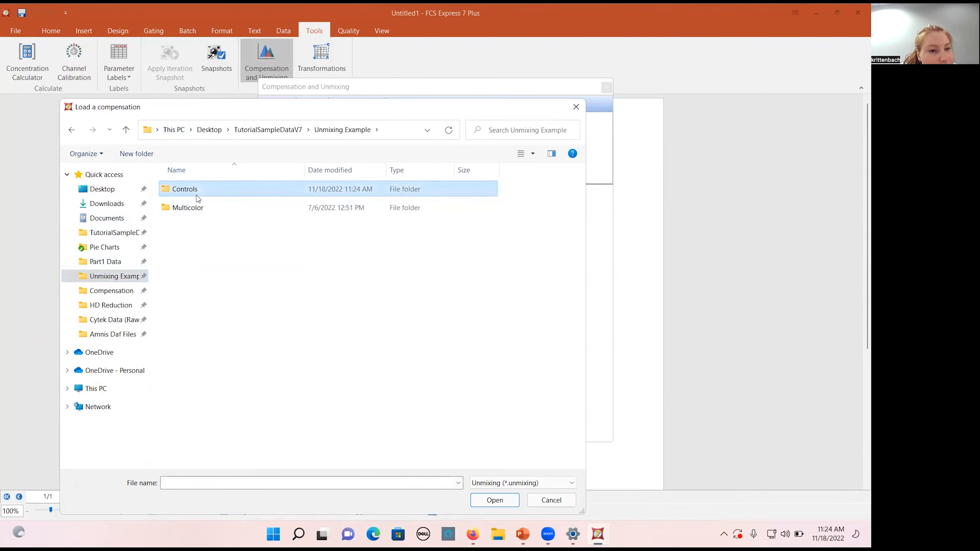
double_click(185, 189)
left_click(193, 189)
left_click(492, 501)
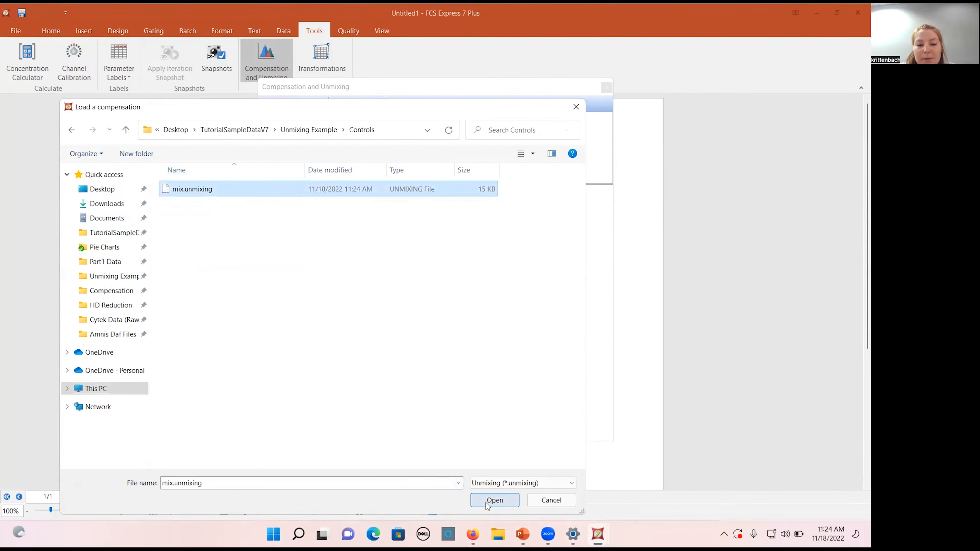
double_click(285, 130)
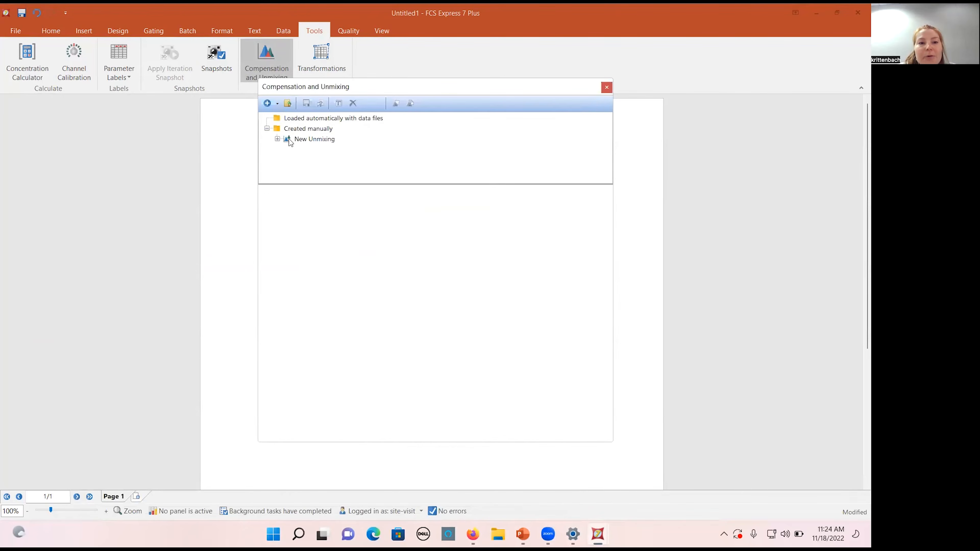
left_click(290, 140)
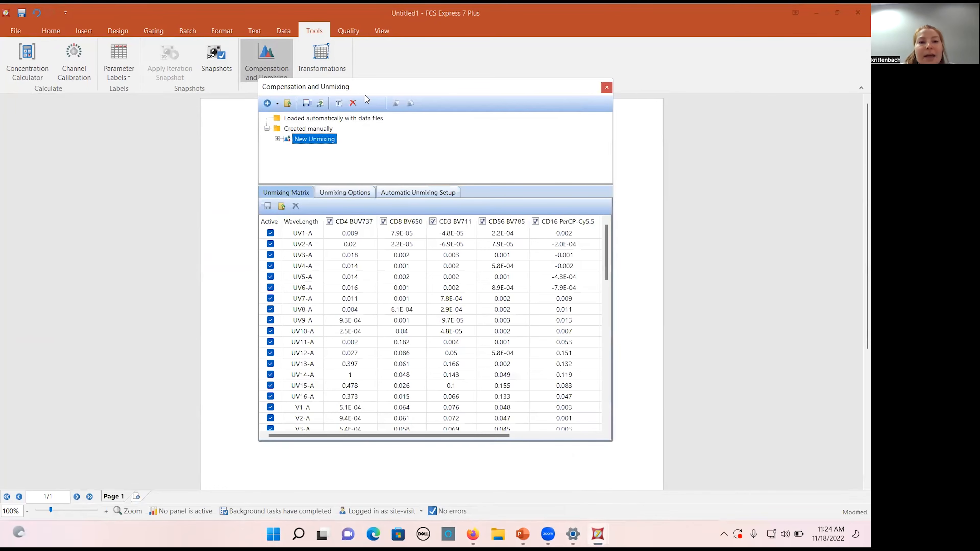
- Close Compensation and Unmixing and discard the second layout without saving it
left_click(607, 88)
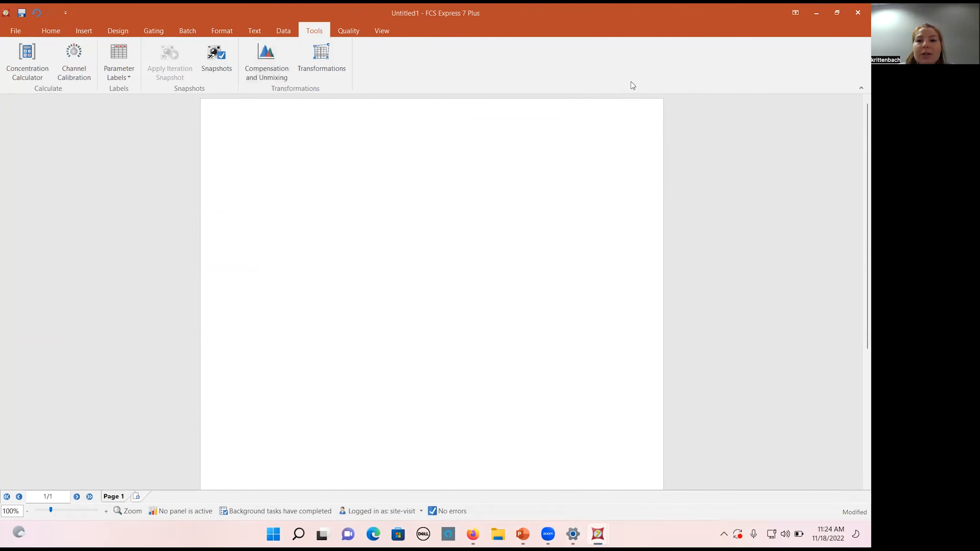
left_click(858, 13)
left_click(425, 346)
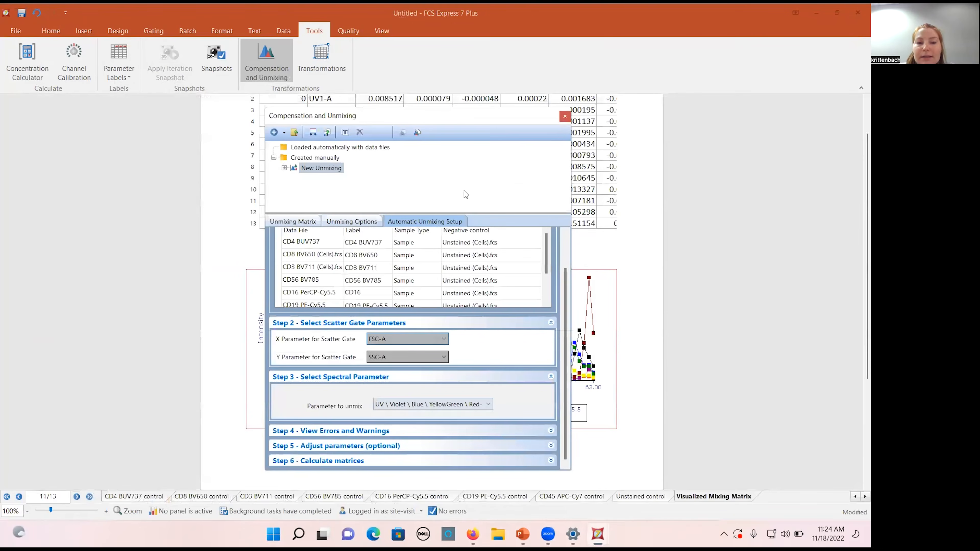
- Close the original unmixing layout without saving it and start over with a blank layout
left_click(565, 117)
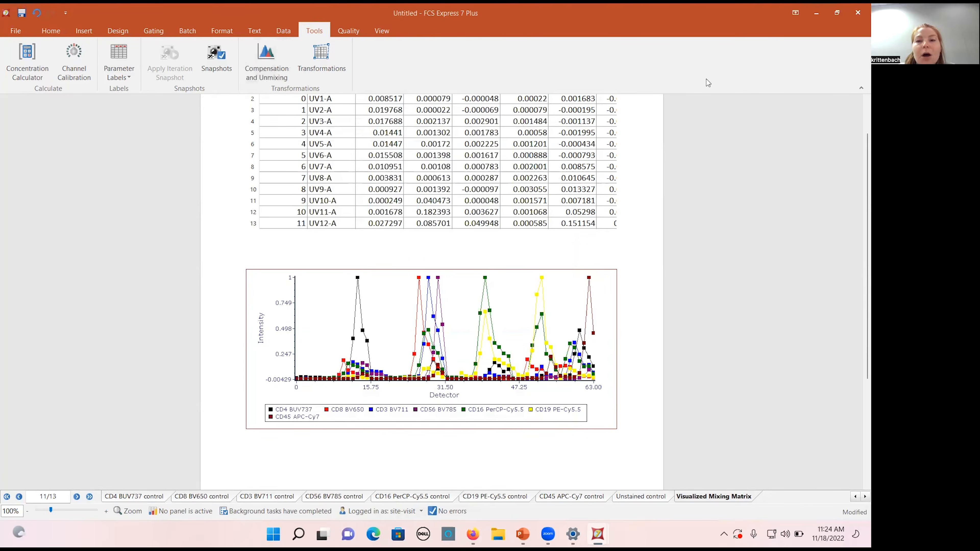
left_click(858, 12)
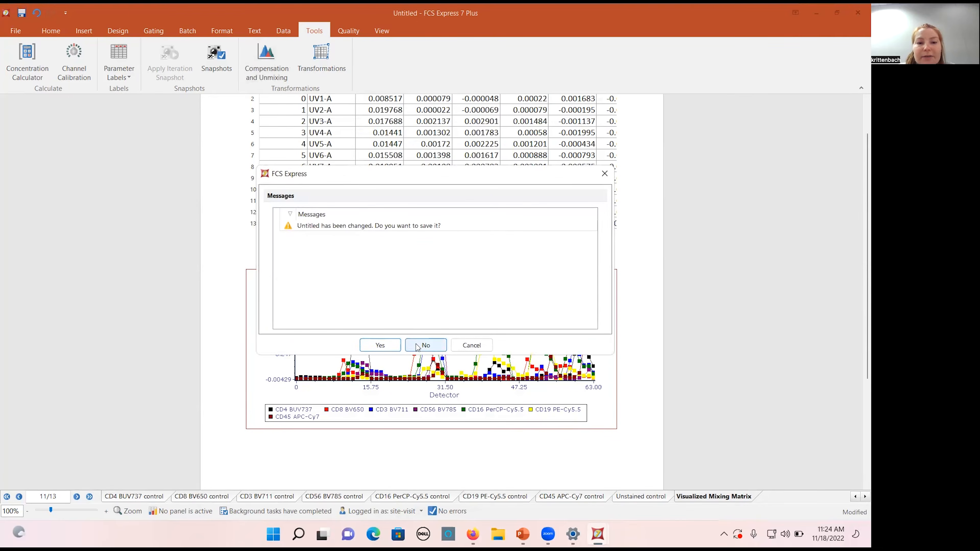
left_click(424, 343)
left_click(654, 150)
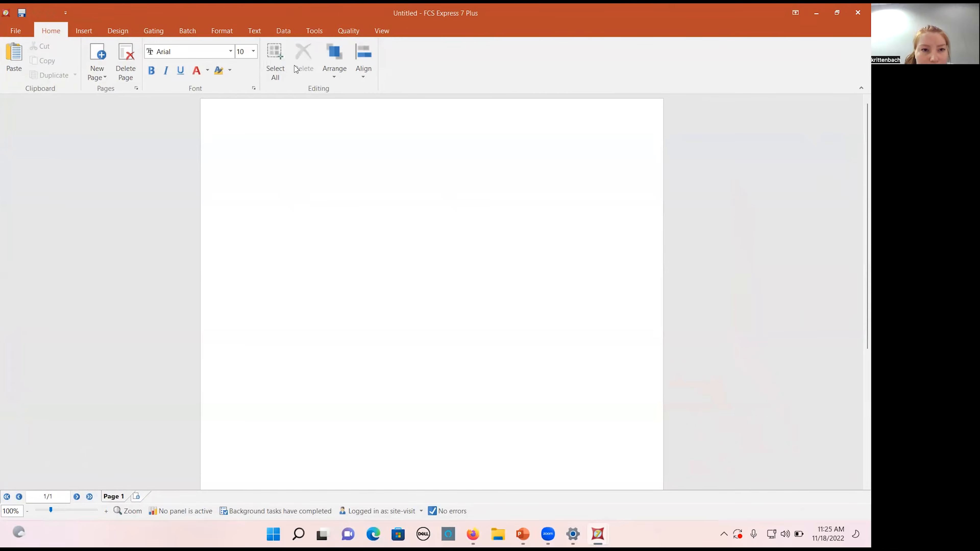
- Show the Data List beside the blank page and start adding data files to it
left_click(283, 30)
left_click(338, 61)
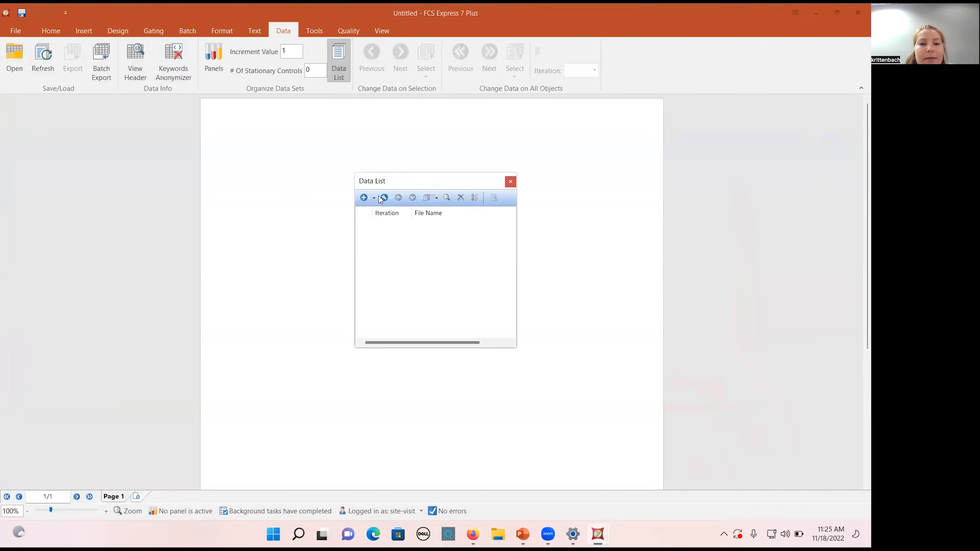
left_click_drag(419, 184, 35, 169)
left_click(33, 171)
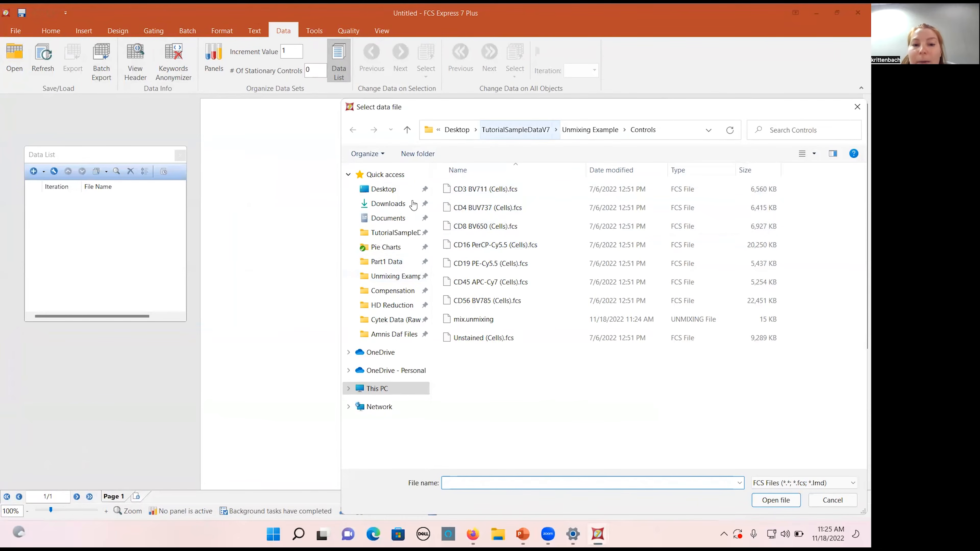
- Add Donor 4395.fcs and Unstained.fcs from the Unmixed 4395-1 folder of Cytek Data (Raw and Unmixed) to the Data List
left_click(390, 277)
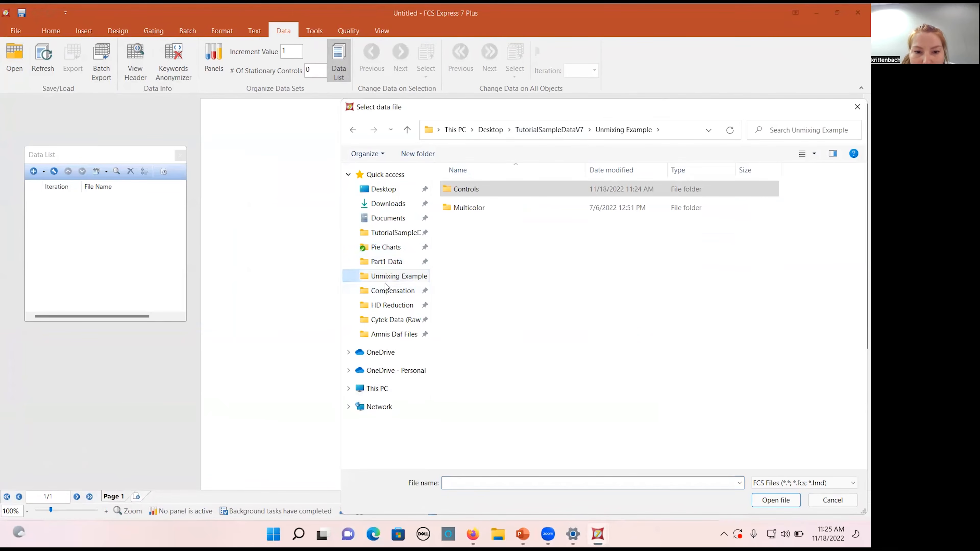
left_click(387, 320)
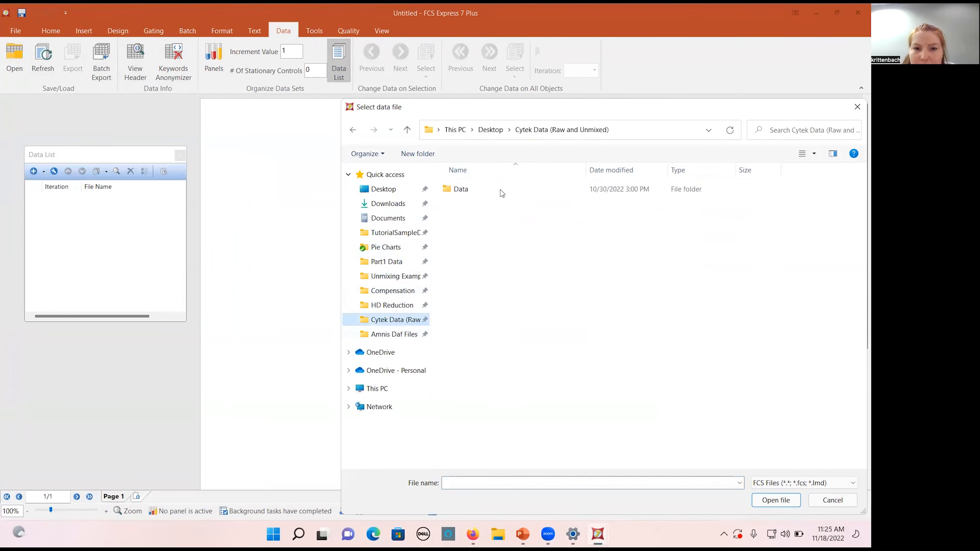
double_click(478, 196)
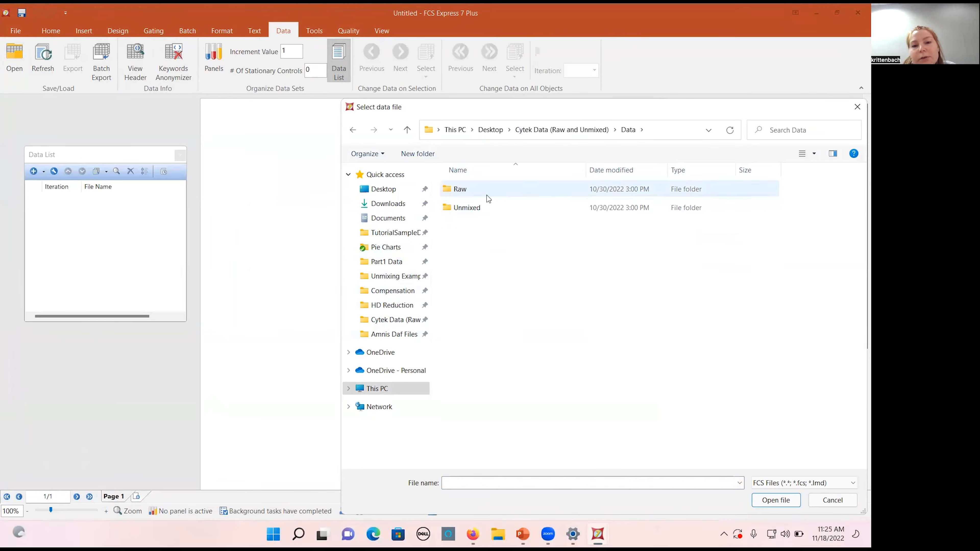
left_click(482, 193)
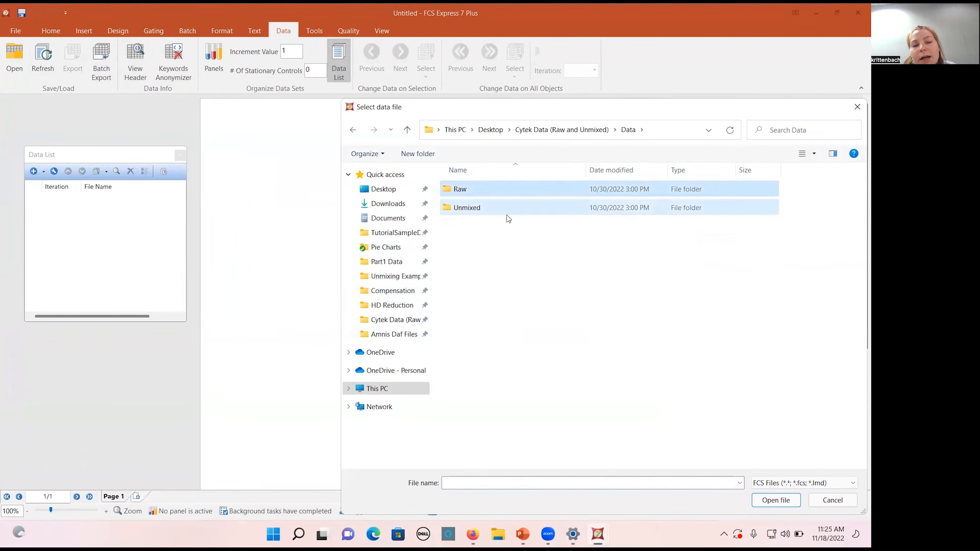
left_click(494, 210)
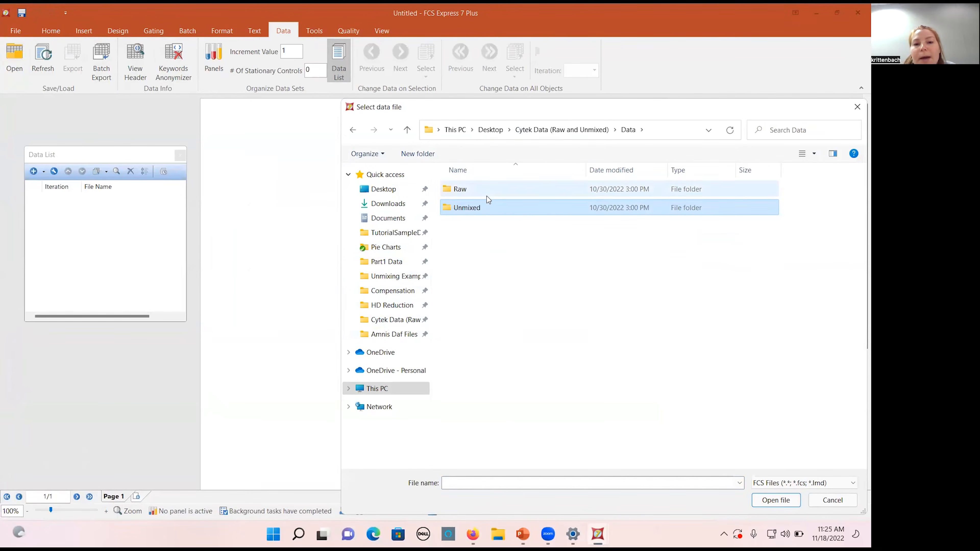
double_click(493, 209)
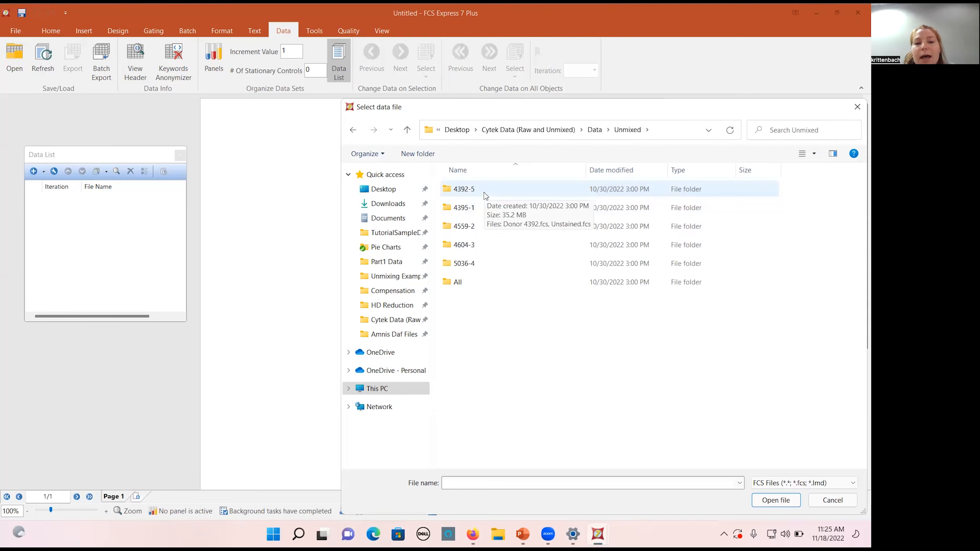
double_click(485, 208)
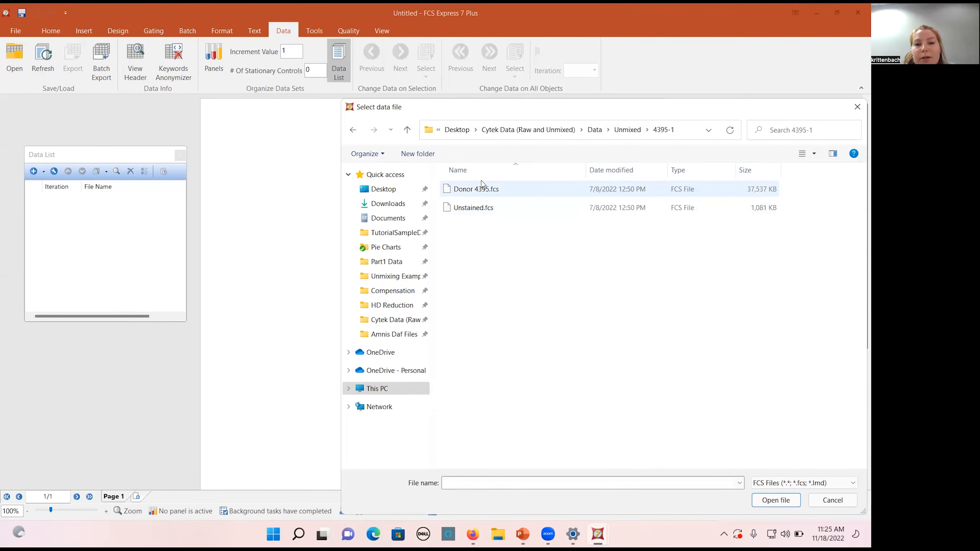
left_click(484, 193)
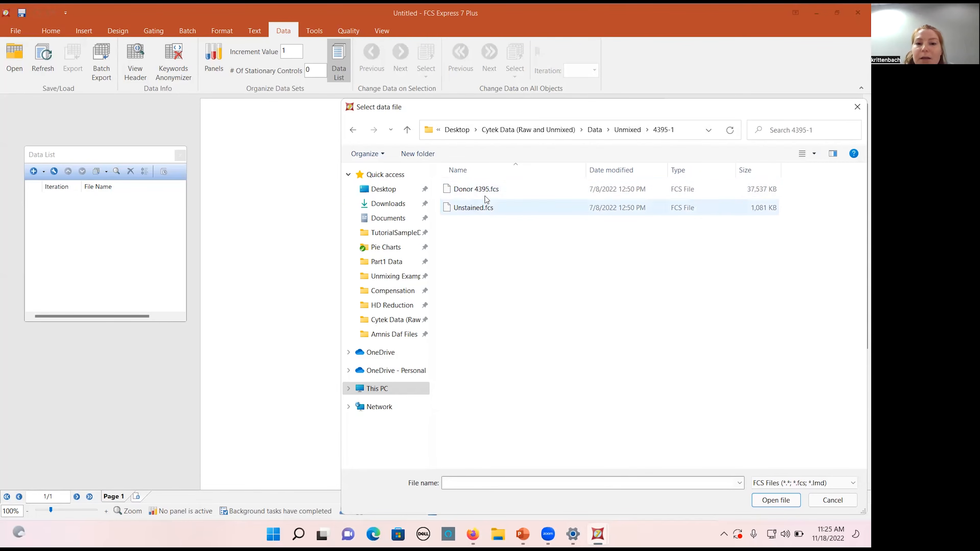
left_click(495, 209, "ctrl")
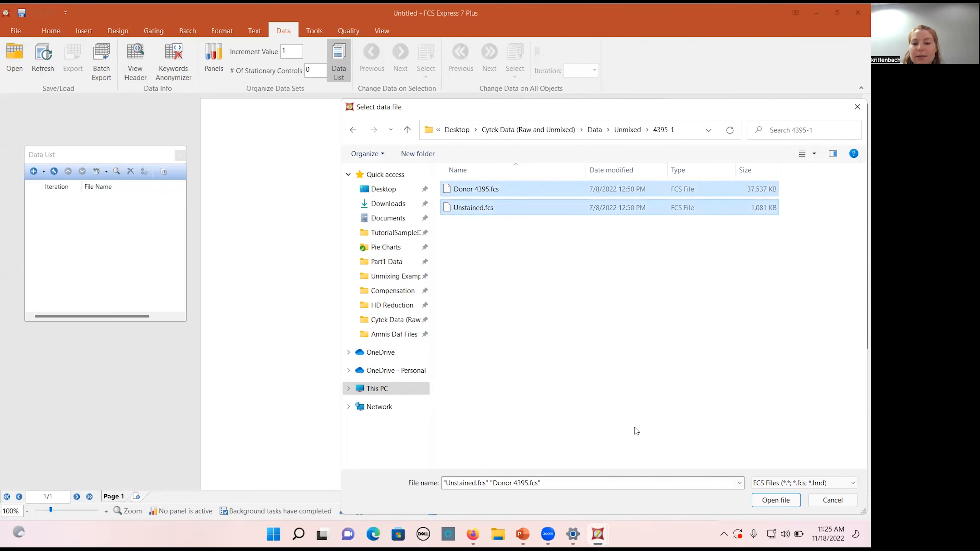
left_click(774, 502)
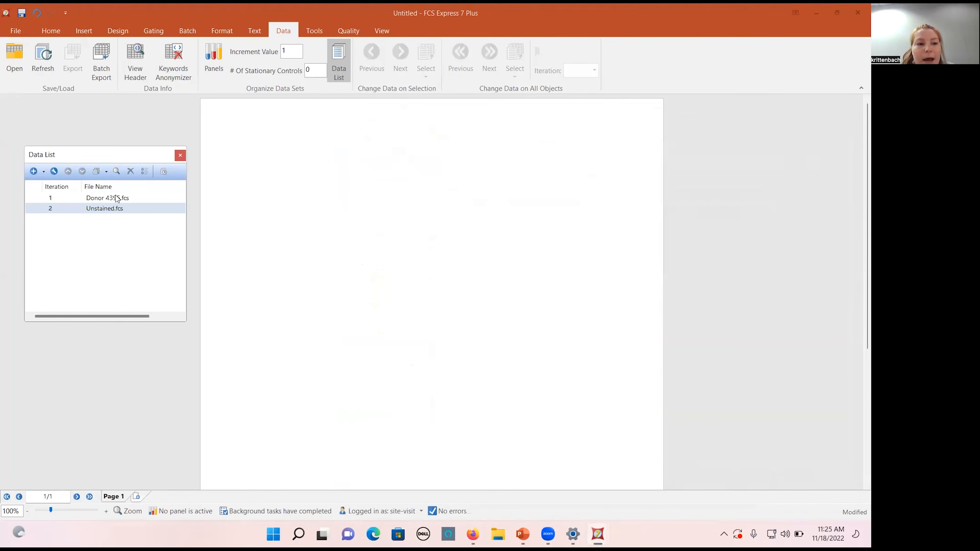
- Insert a Density plot of Donor 4395.fcs and position it near the top of the page
left_click(111, 200)
left_click_drag(108, 204, 329, 191)
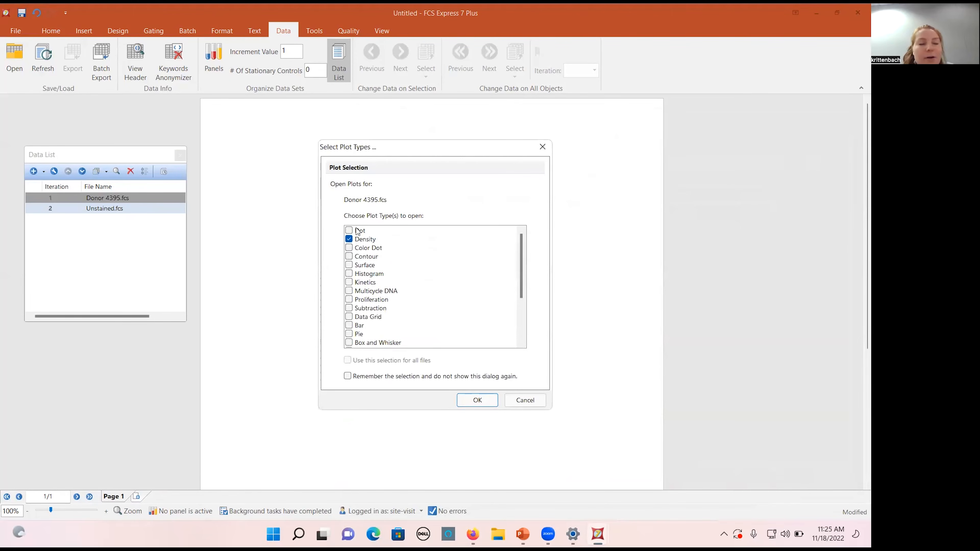
left_click(484, 404)
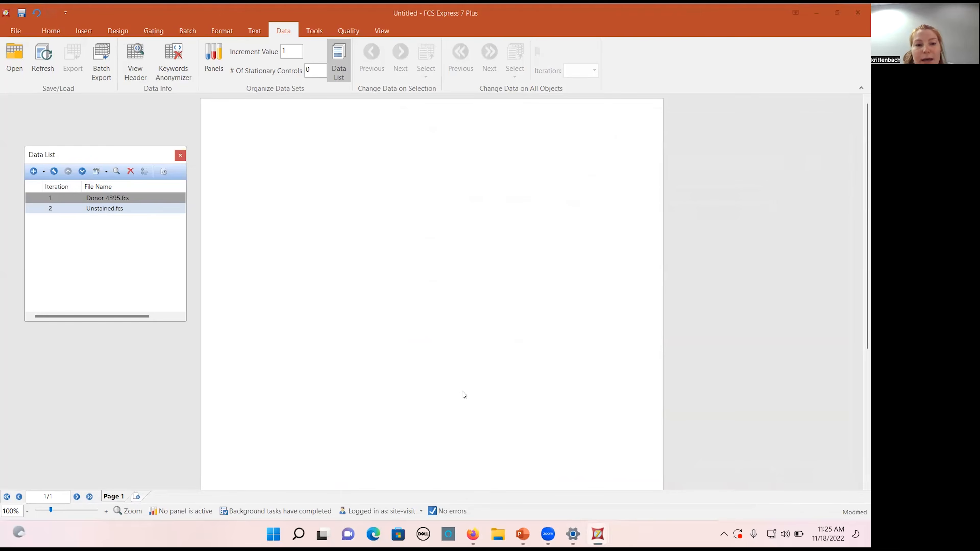
left_click_drag(371, 188, 365, 113)
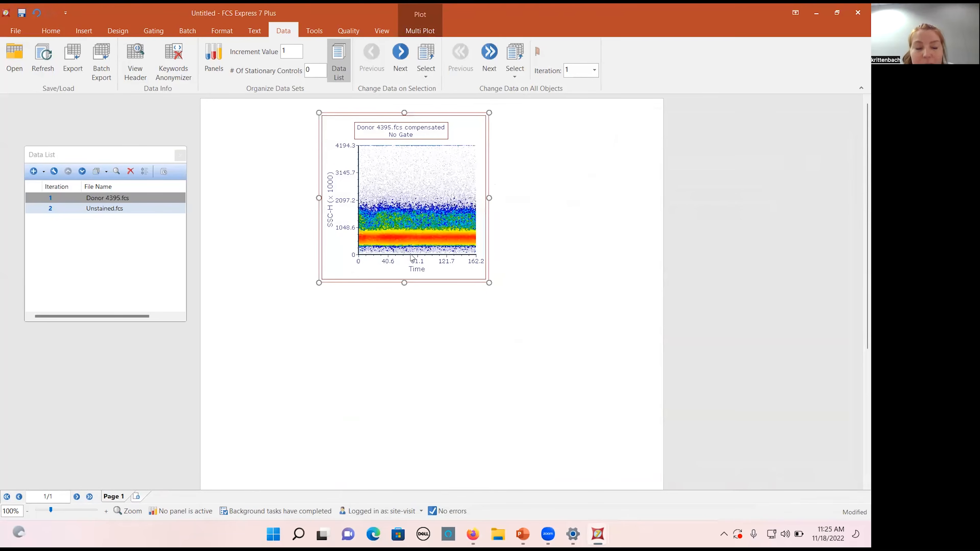
- Plot CD16 on the X axis and CD11c on the Y axis of the density plot, and move it to the page's upper-left corner
left_click(419, 269)
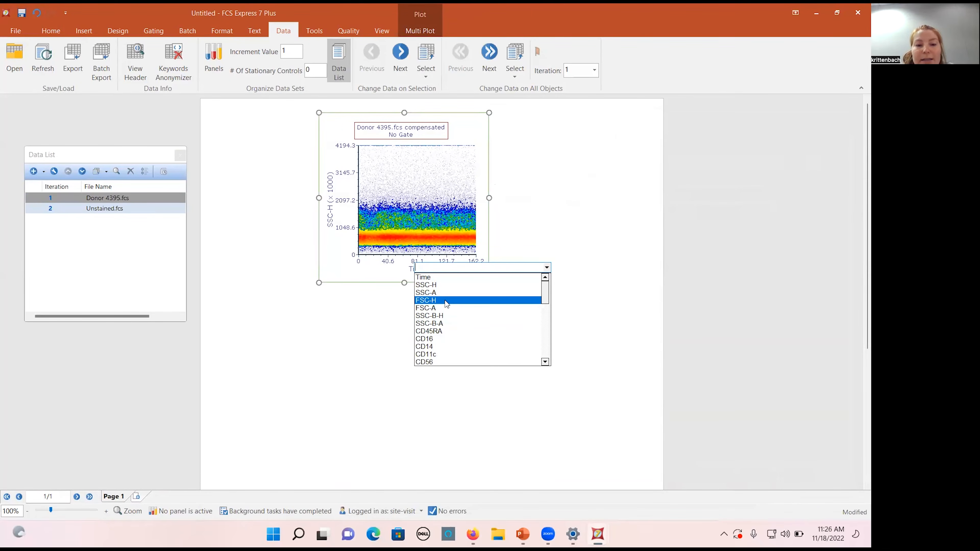
left_click(454, 336)
left_click(343, 209)
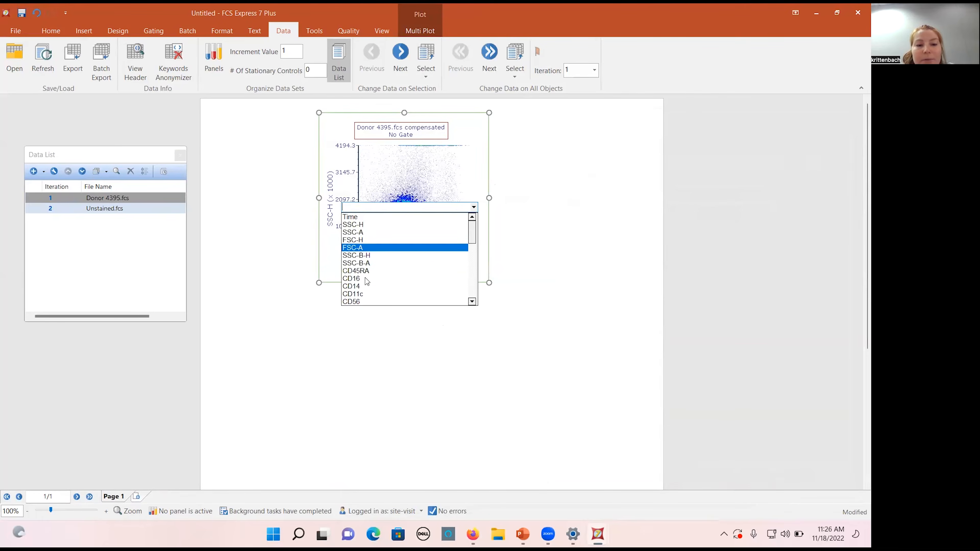
left_click(376, 294)
left_click(404, 112)
left_click_drag(426, 112, 323, 104)
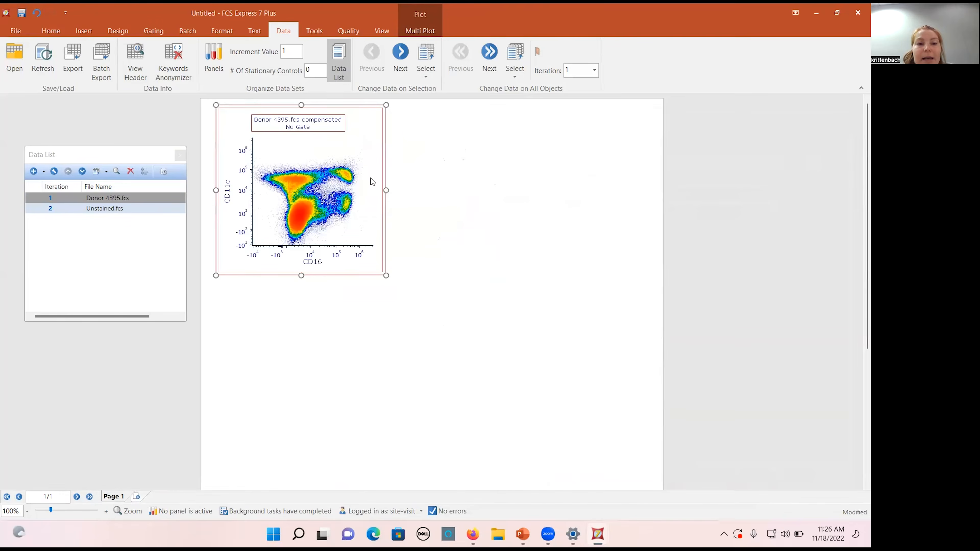
left_click(444, 211)
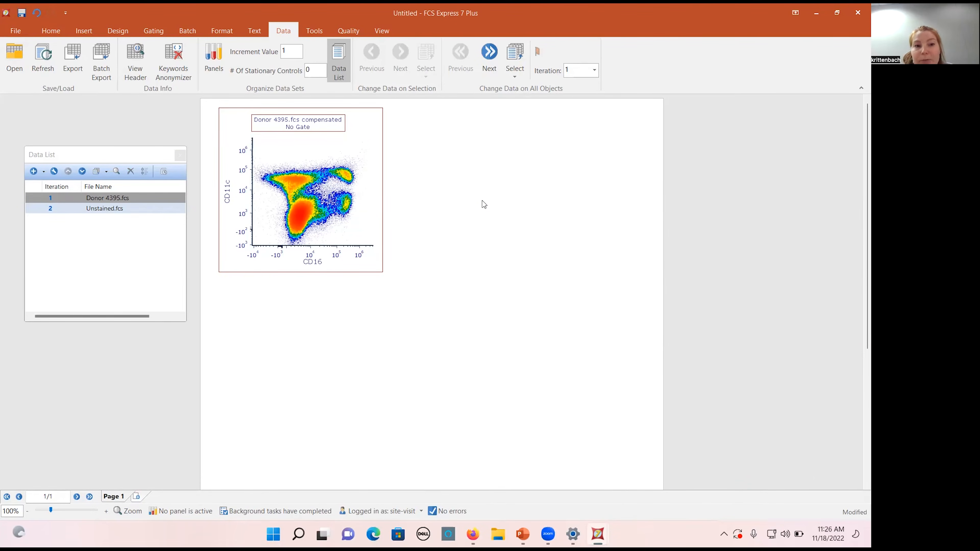
- Insert a Spectrum plot of Donor 4395.fcs instead of a Density plot and place it beside the CD16/CD11c plot
left_click_drag(91, 200, 476, 201)
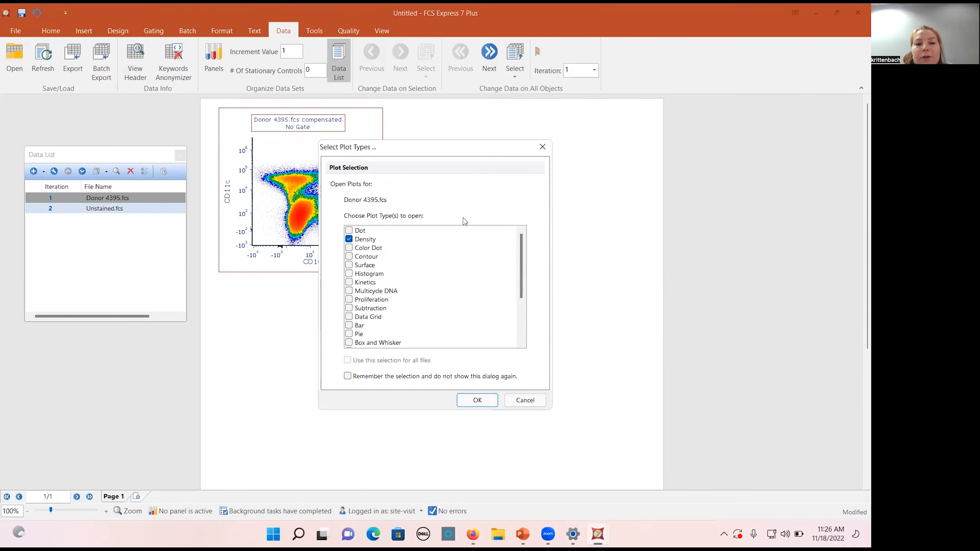
left_click(349, 239)
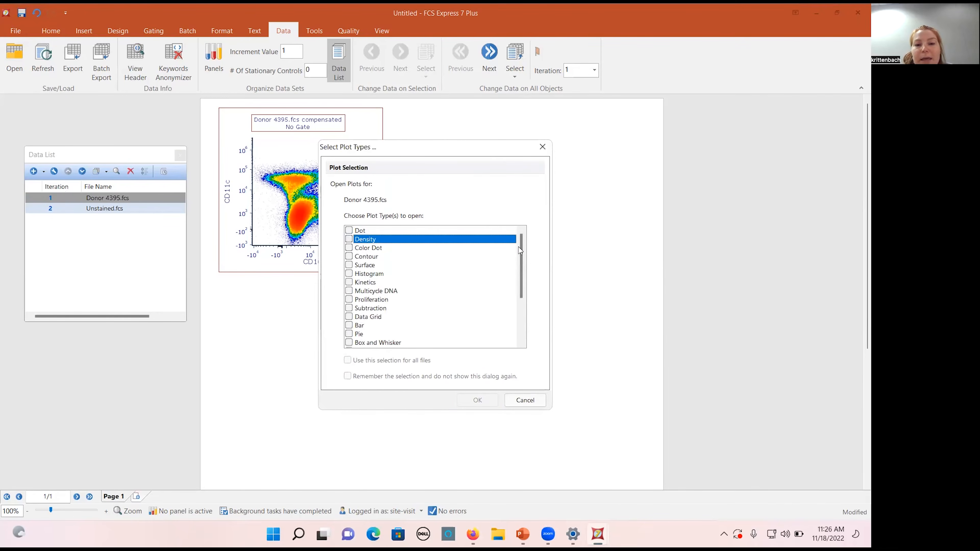
left_click_drag(521, 266, 521, 308)
left_click(353, 334)
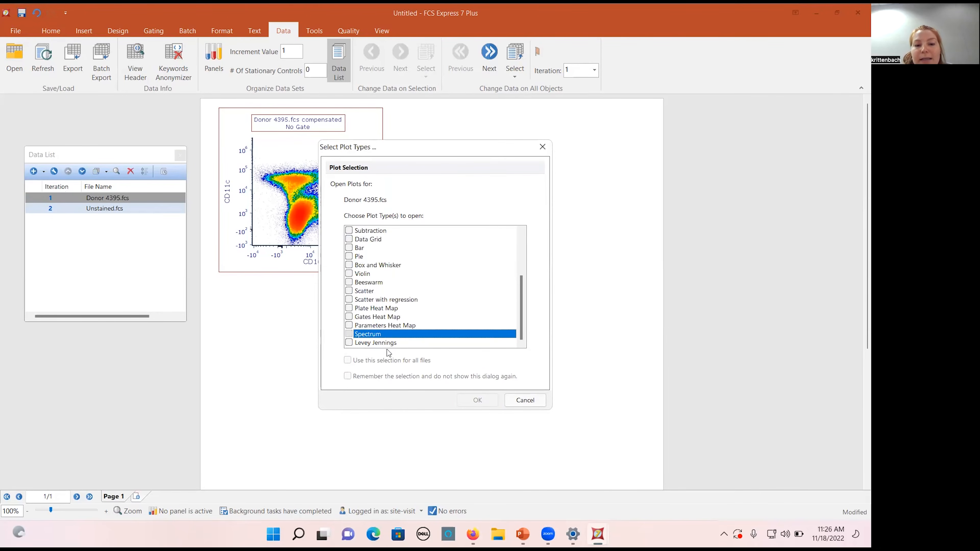
left_click(477, 400)
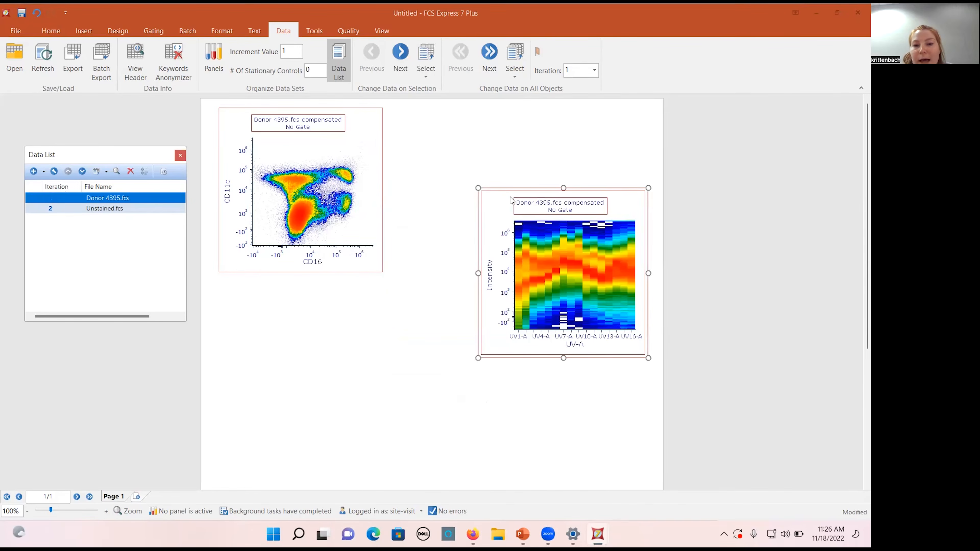
left_click_drag(501, 189, 440, 107)
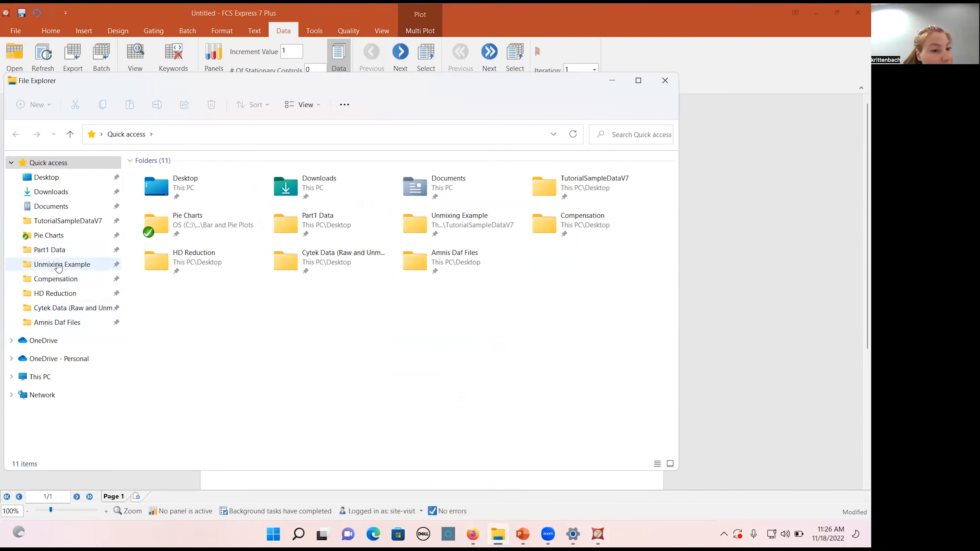
- Examine the Raw and Unmixed subfolders of Cytek Data (Raw and Unmixed) in File Explorer, and close the window
left_click(67, 307)
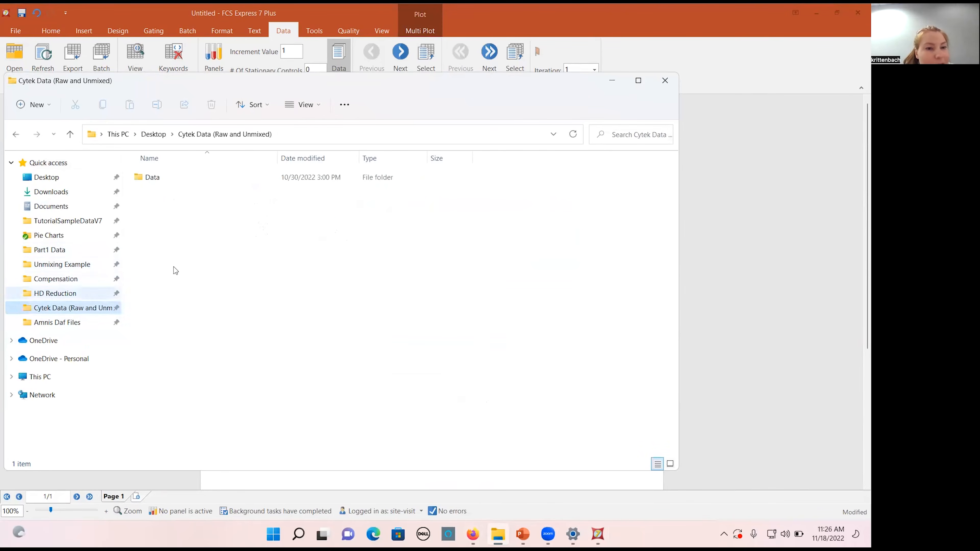
double_click(153, 179)
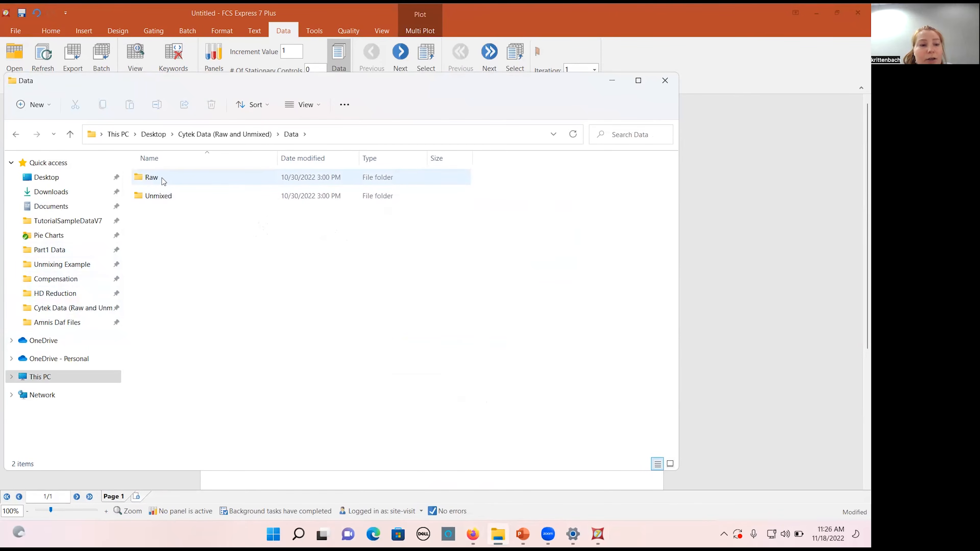
left_click(144, 177)
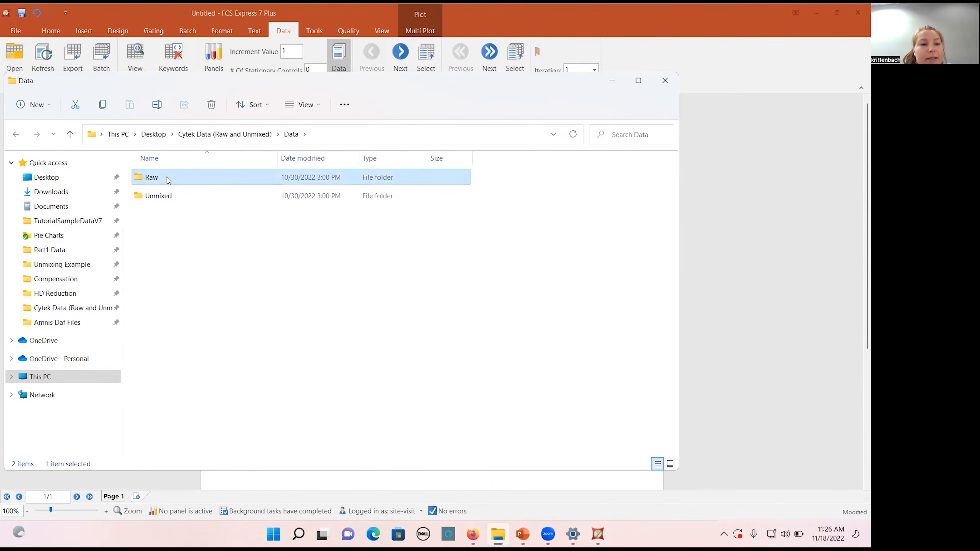
left_click(165, 202)
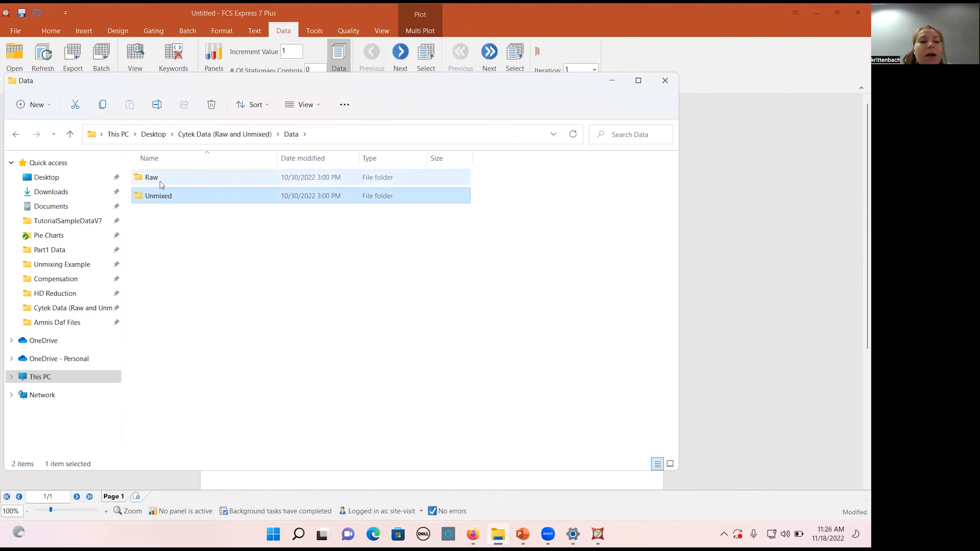
left_click(152, 180)
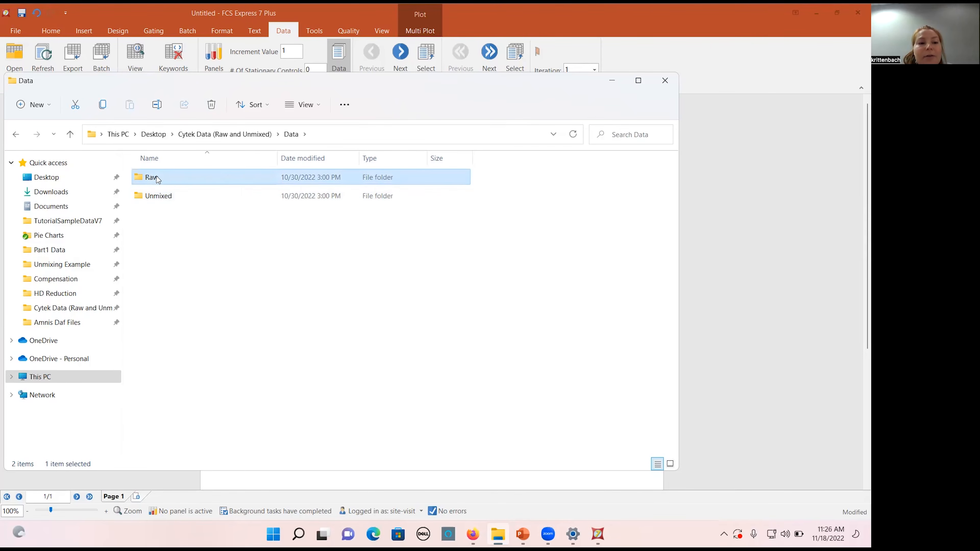
left_click_drag(465, 86, 513, 159)
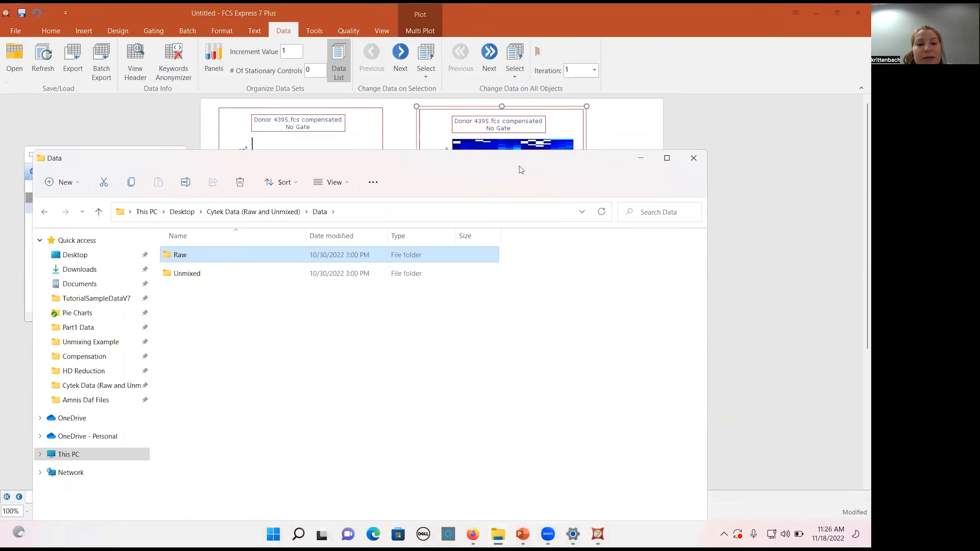
left_click(691, 161)
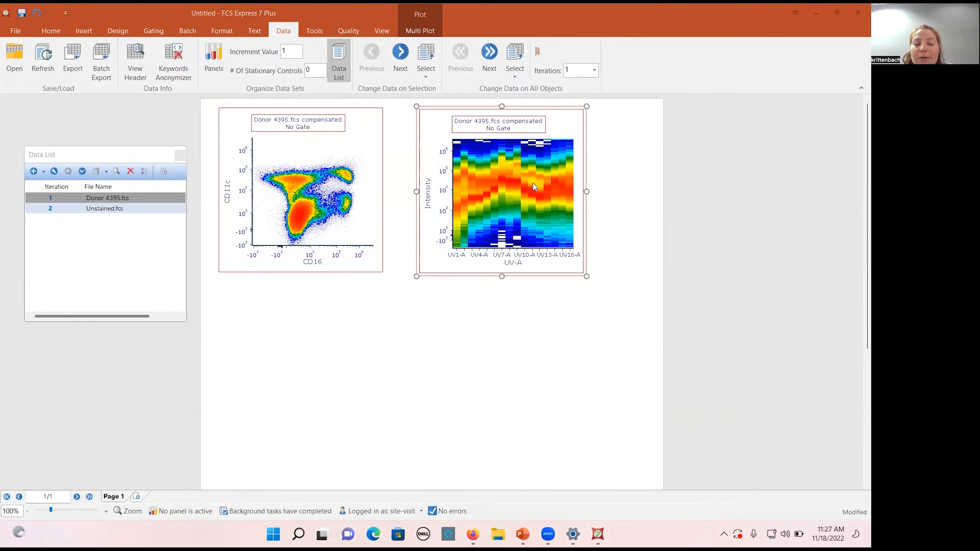
- Set the spectrum plot's X parameter to UV \ Violet \ Blue \ YellowGreen \ Red-A and widen the plot to roughly double its width
left_click(517, 263)
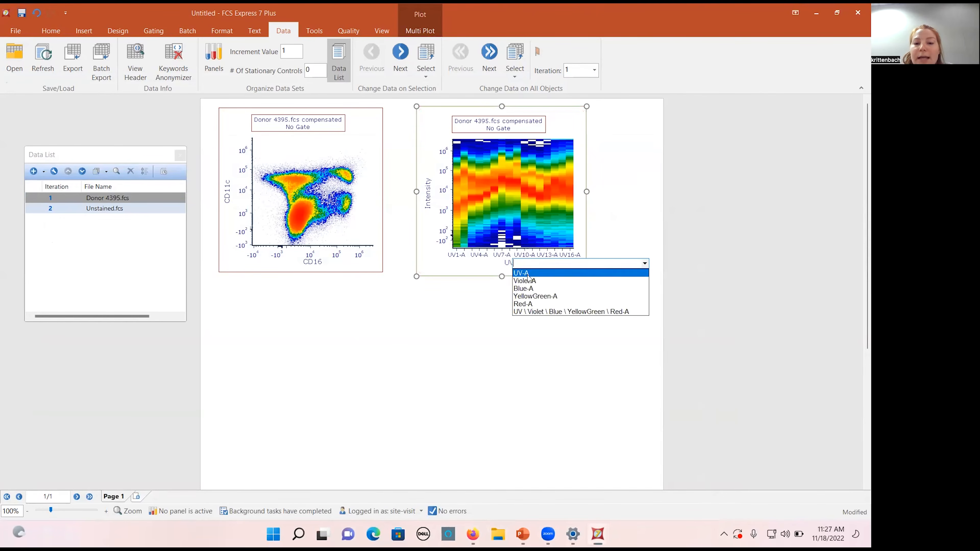
left_click(552, 312)
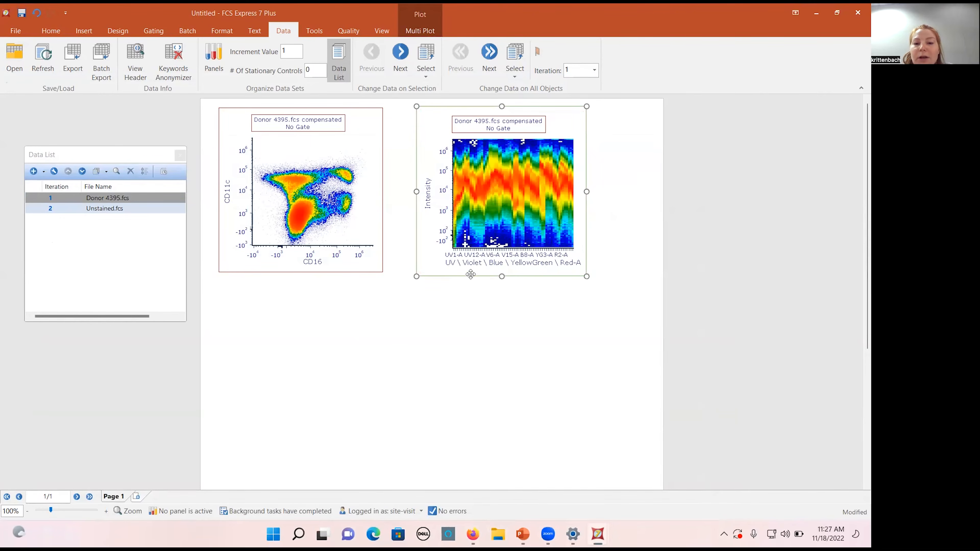
left_click_drag(586, 191, 749, 192)
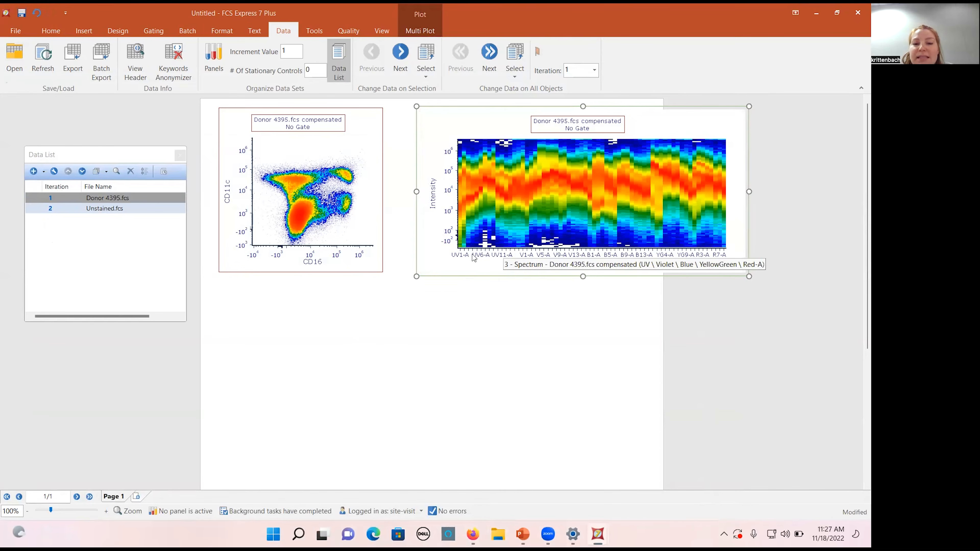
key("Escape")
- Set the angle of the spectrum plot's X axis labels to 90 and make the plot slightly taller
right_click(524, 174)
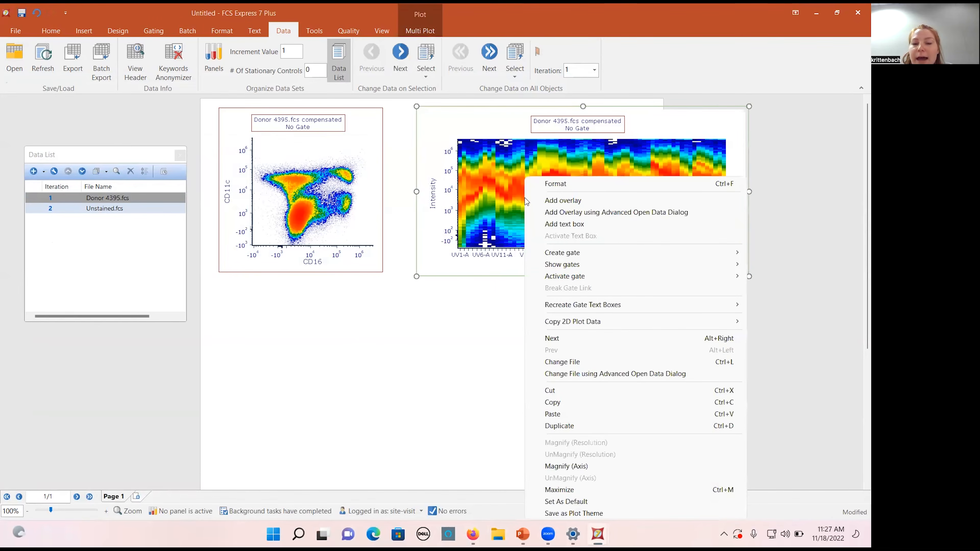
left_click(604, 181)
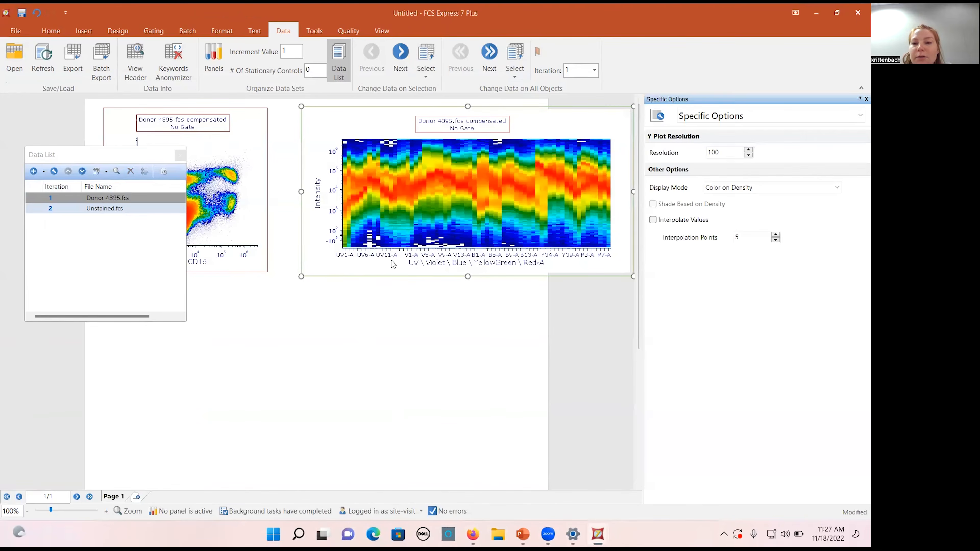
left_click(698, 116)
left_click(699, 134)
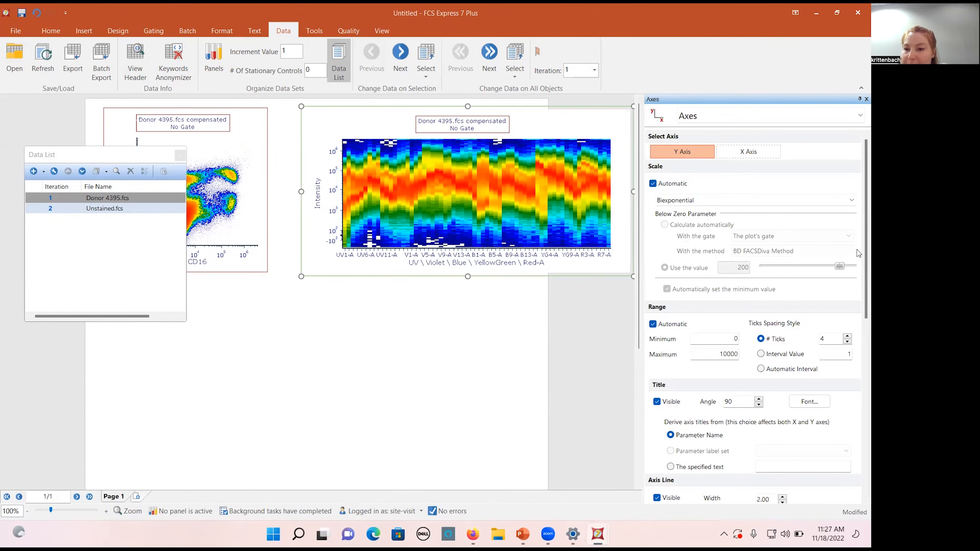
scroll(858, 250, "down", 3)
scroll(858, 244, "up", 3)
scroll(858, 200, "down", 6)
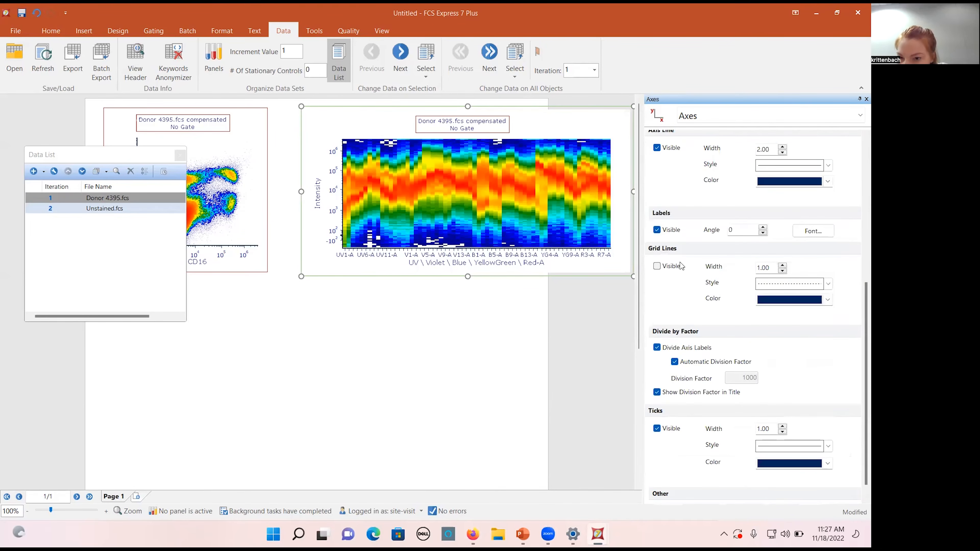
left_click_drag(753, 229, 703, 230)
type("90")
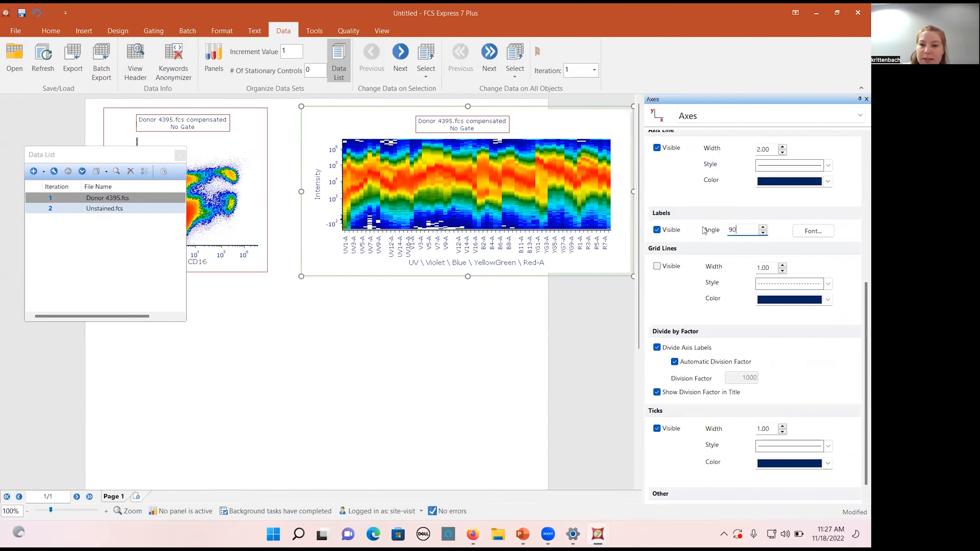
left_click_drag(467, 276, 465, 313)
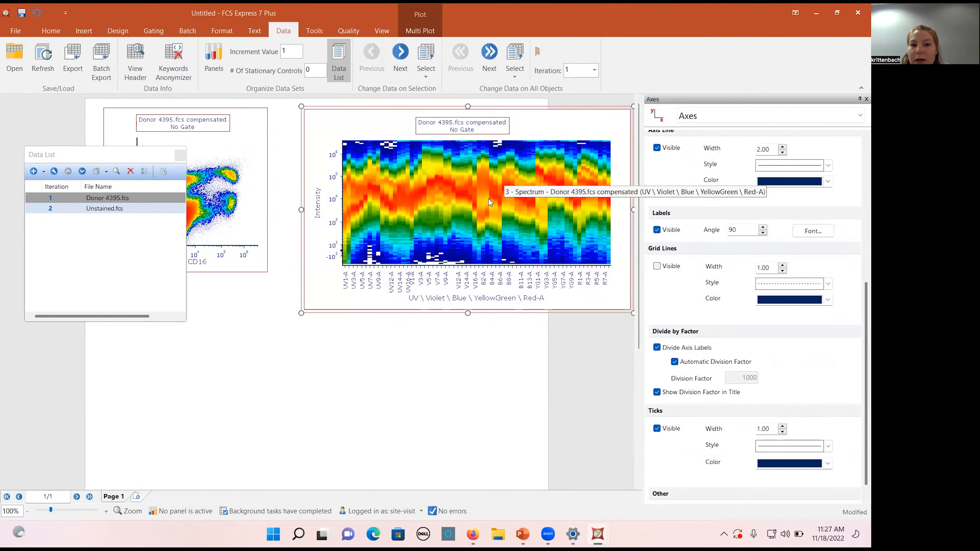
- Set the Donor 4395.fcs overlay on the spectrum plot to show the Average spectrum
left_click(703, 119)
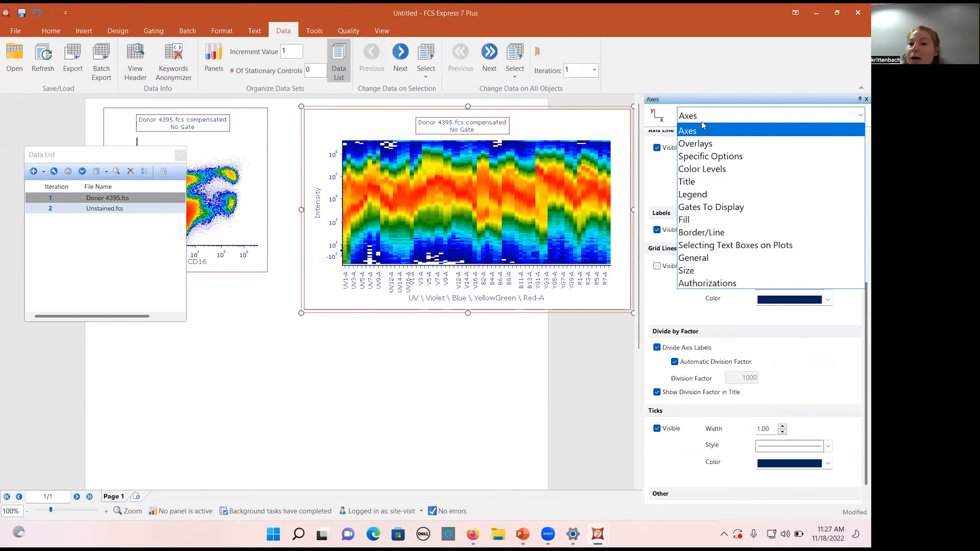
left_click(707, 144)
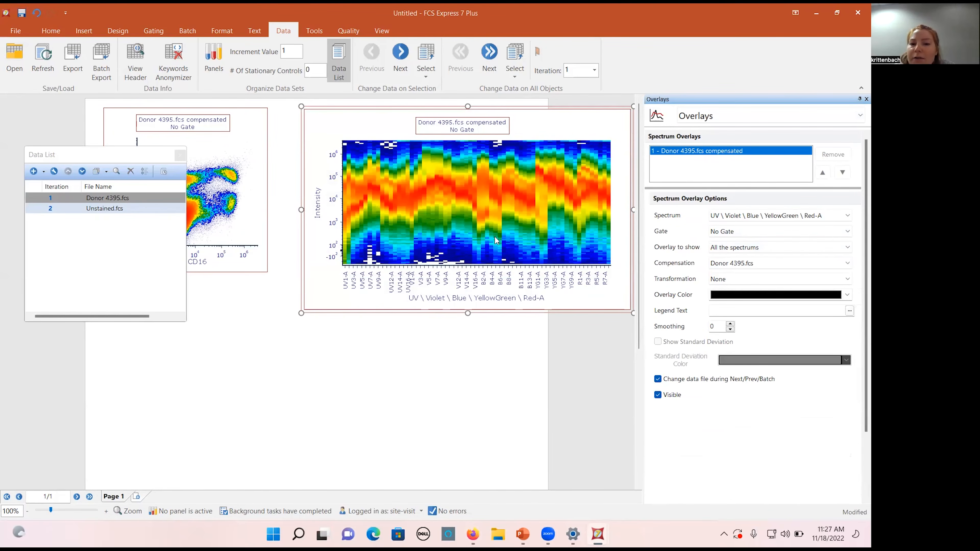
left_click(739, 249)
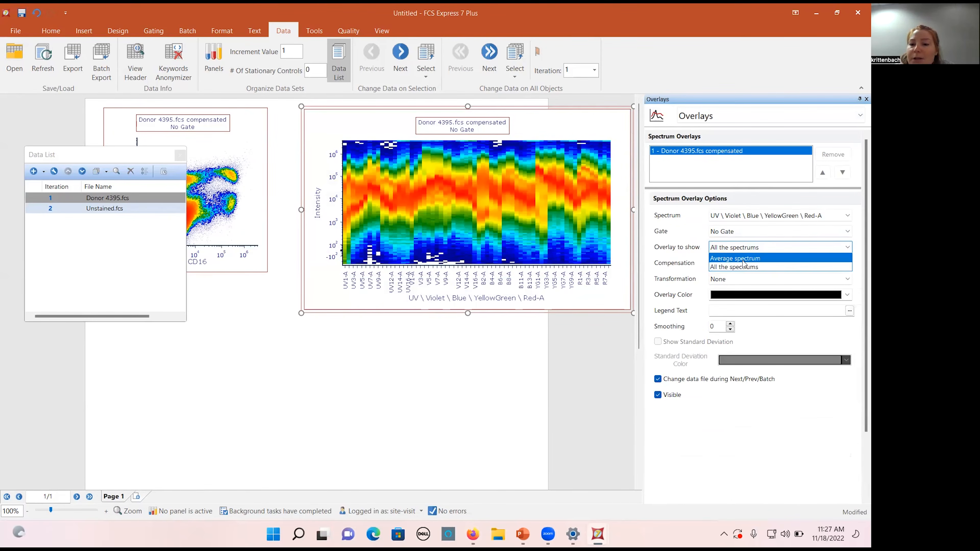
left_click(733, 265)
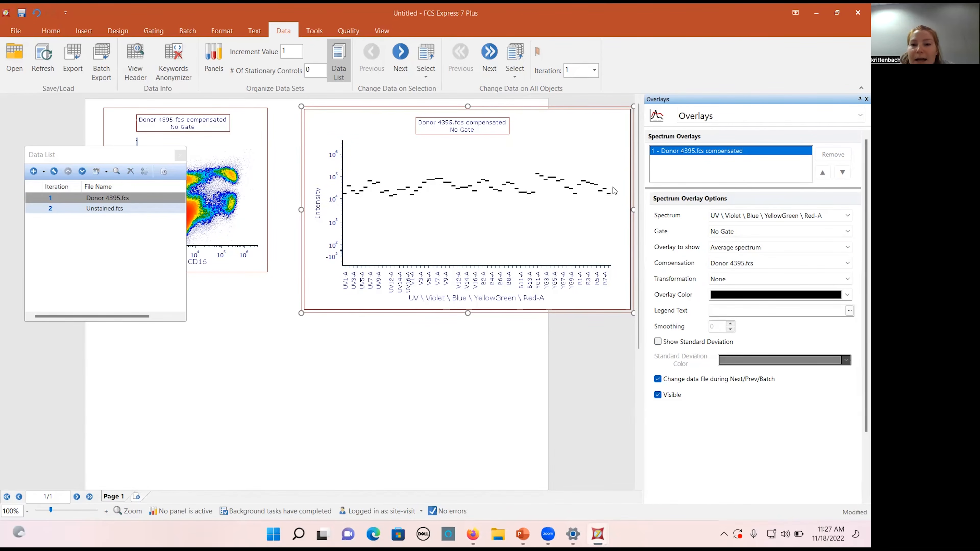
- Enable Interpolate Values for the spectrum plot in its Specific Options
left_click(715, 123)
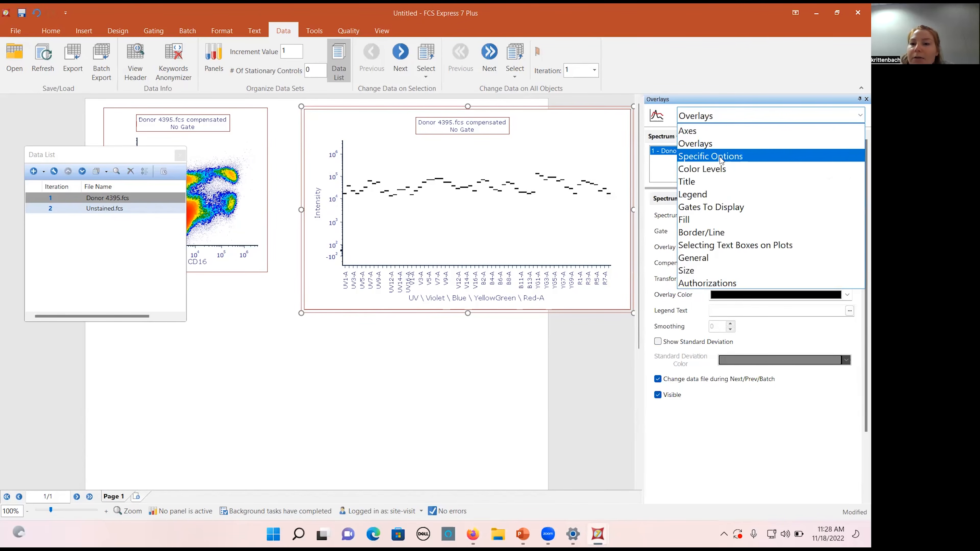
left_click(720, 157)
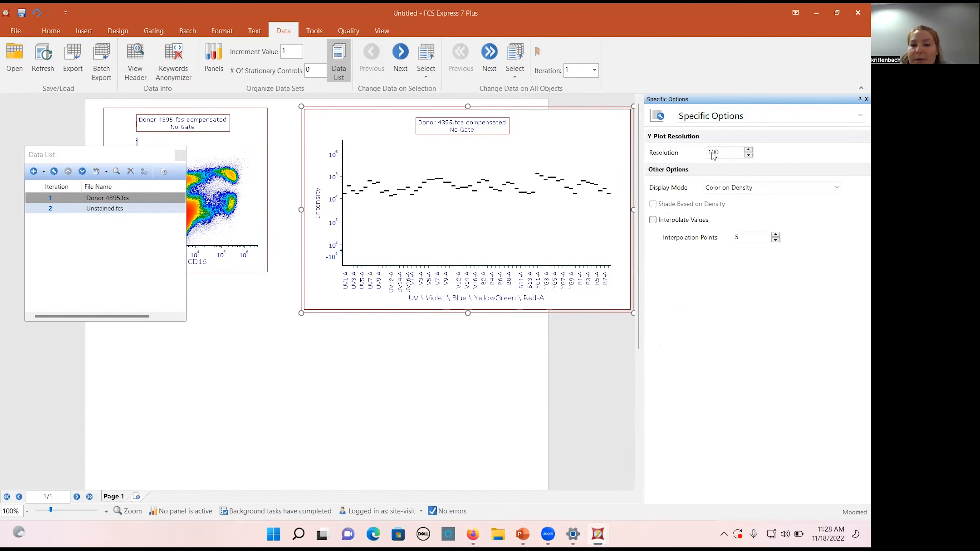
left_click(652, 220)
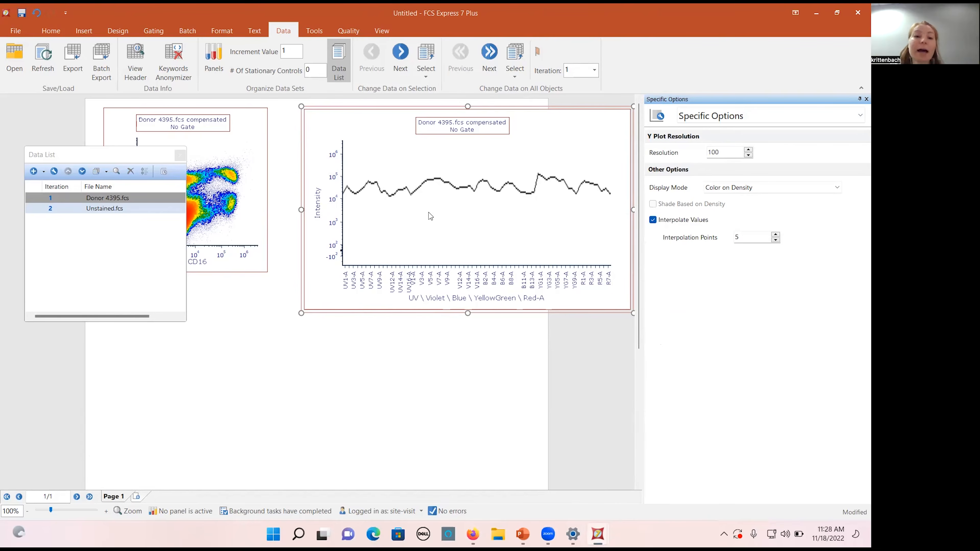
- Add Unstained.fcs from the Data List to the spectrum plot as a new overlay
left_click_drag(109, 214, 376, 199)
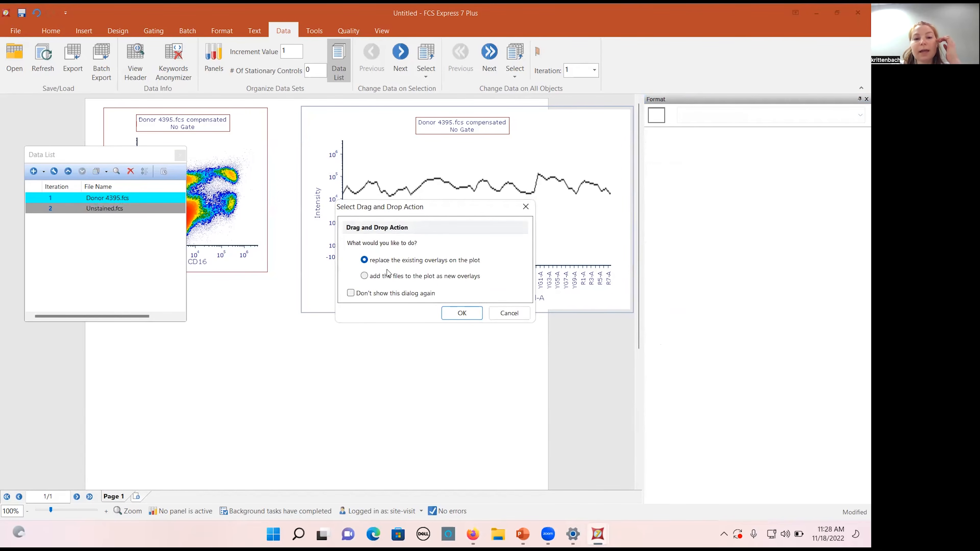
left_click(383, 276)
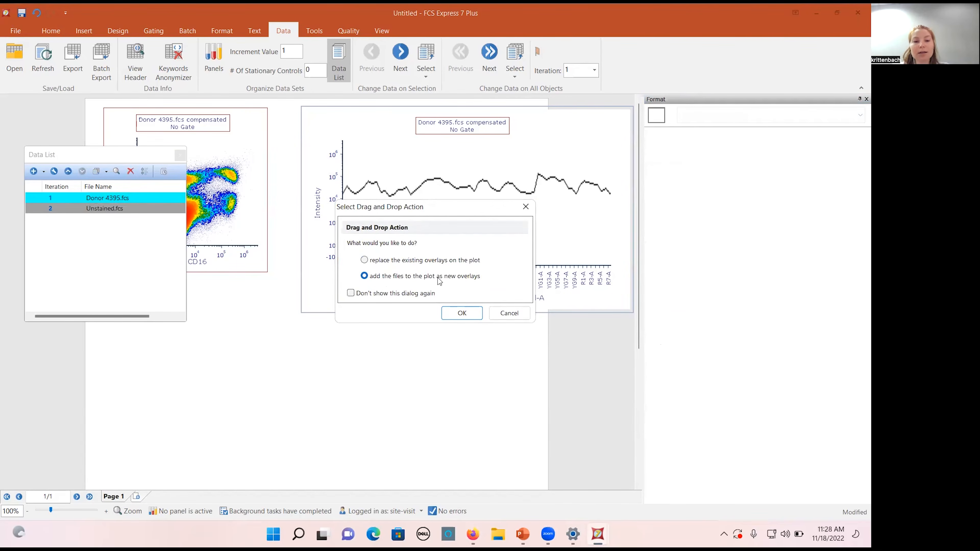
left_click(462, 313)
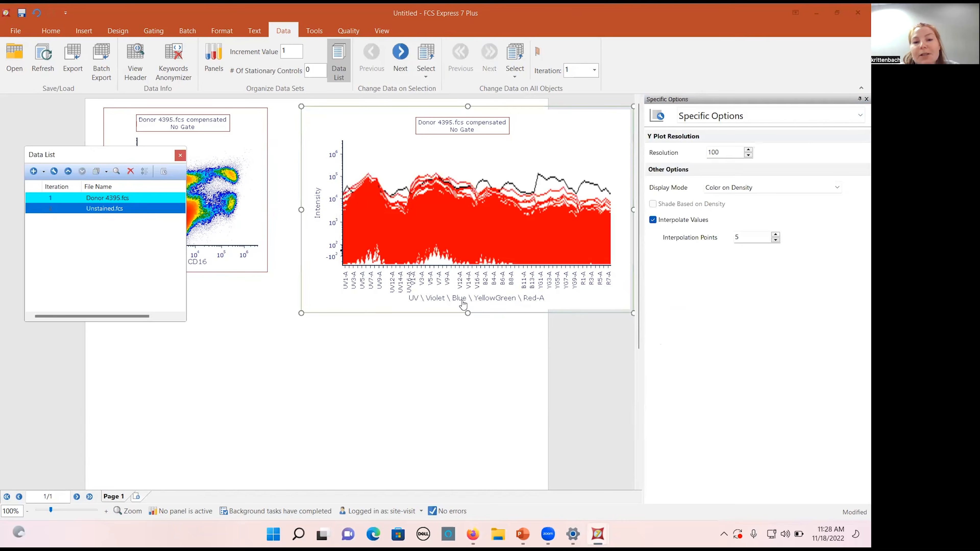
- Set the Unstained.fcs overlay on the spectrum plot to show the Average spectrum
left_click(714, 116)
left_click(717, 144)
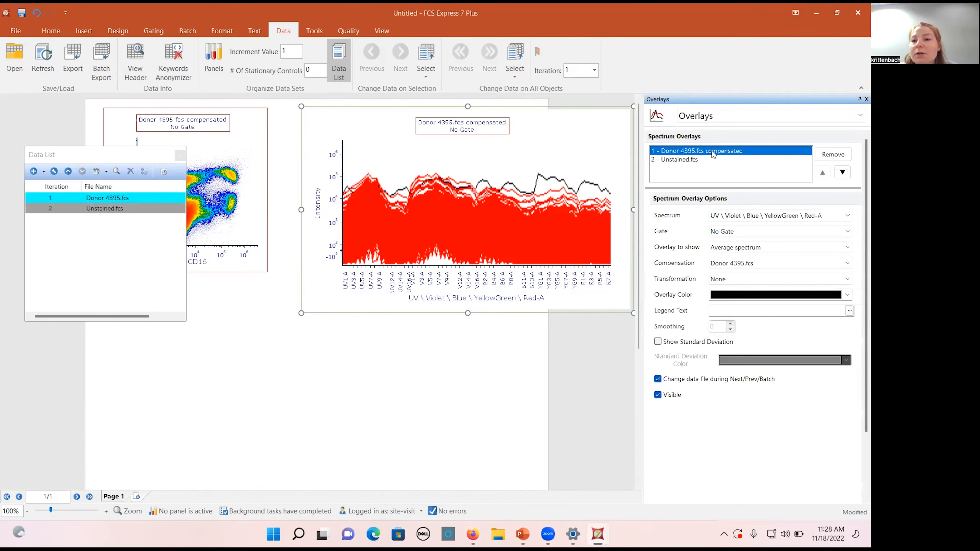
left_click(705, 160)
left_click(720, 249)
left_click(725, 266)
left_click(725, 261)
left_click(725, 258)
left_click(725, 248)
left_click(725, 263)
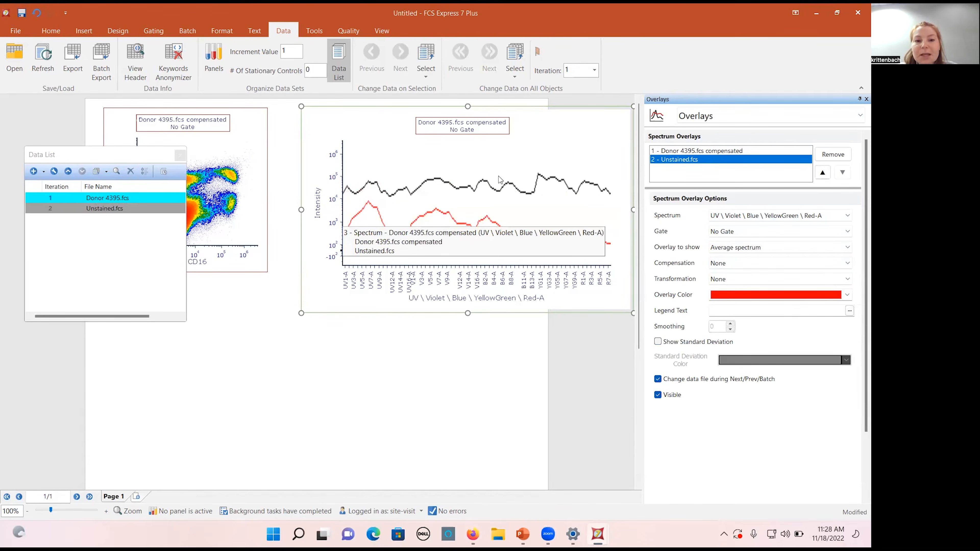
left_click(477, 341)
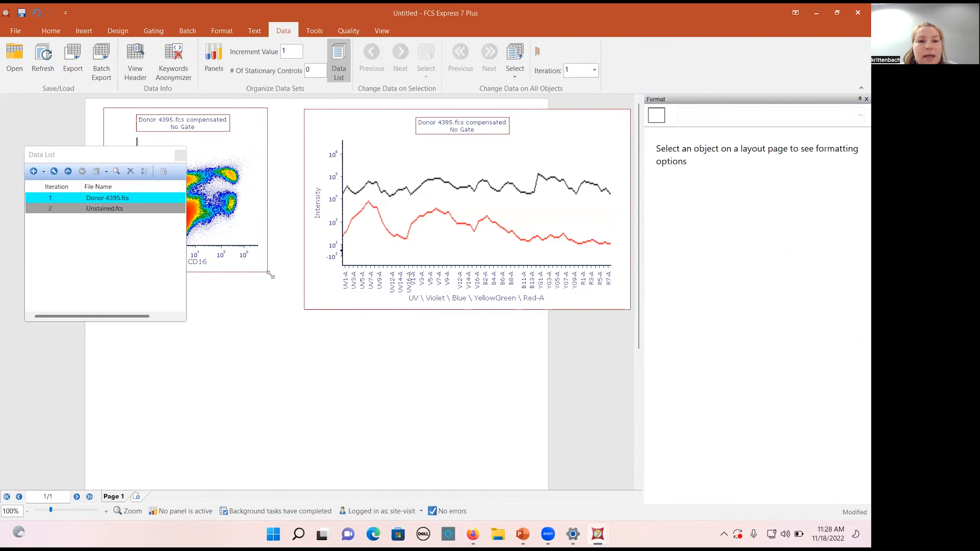
- Move the Data List off the dot plot and insert a histogram below the spectrum plot with CD14 as its X parameter
left_click_drag(116, 163, 403, 244)
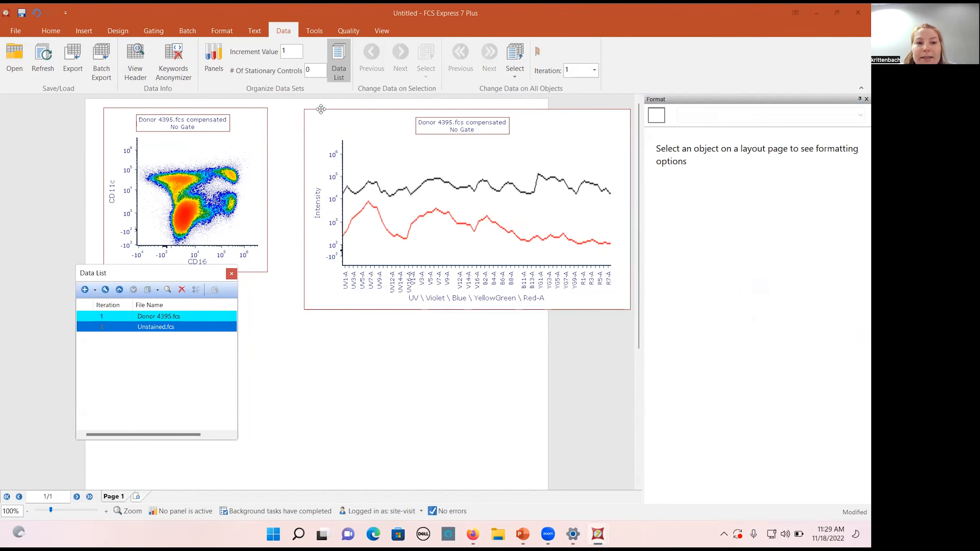
left_click(82, 29)
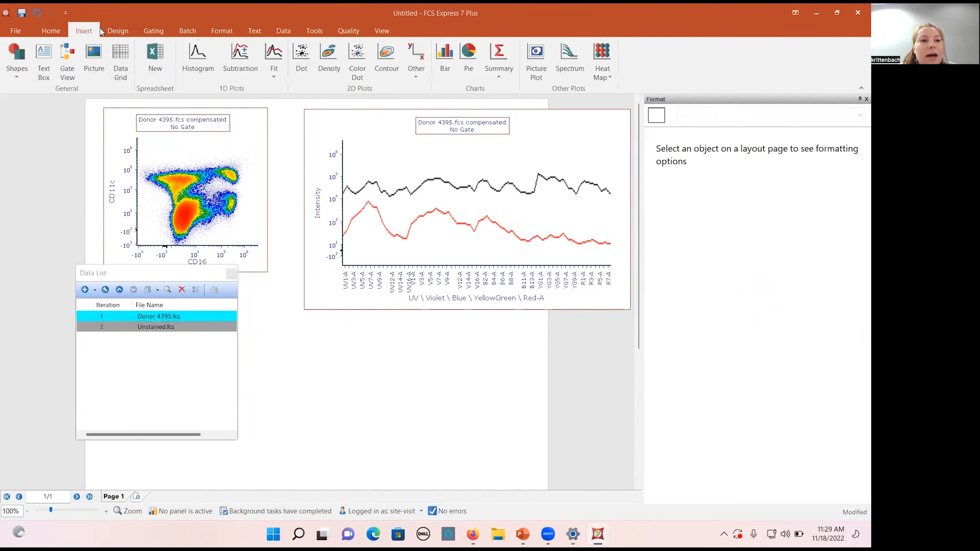
left_click(198, 58)
left_click_drag(310, 327, 558, 464)
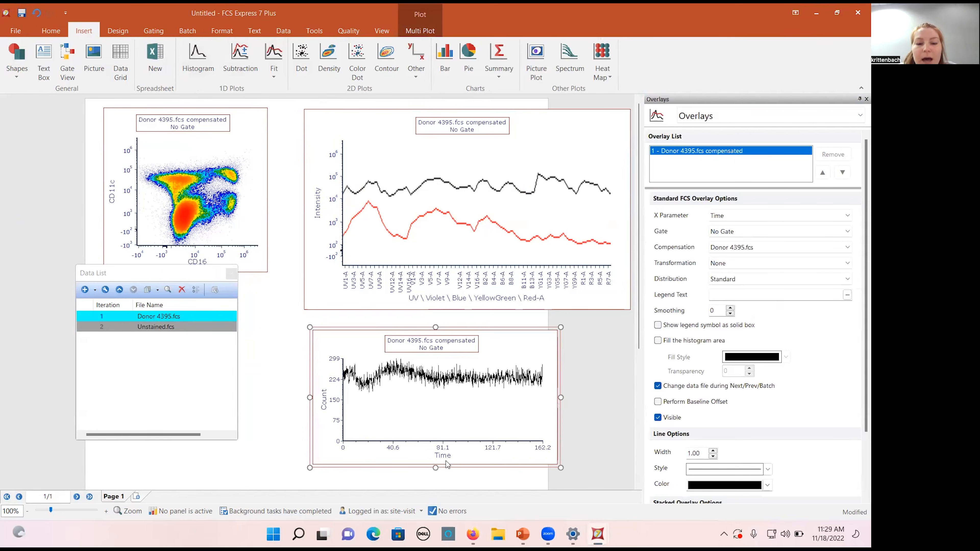
left_click(445, 460)
left_click(463, 429)
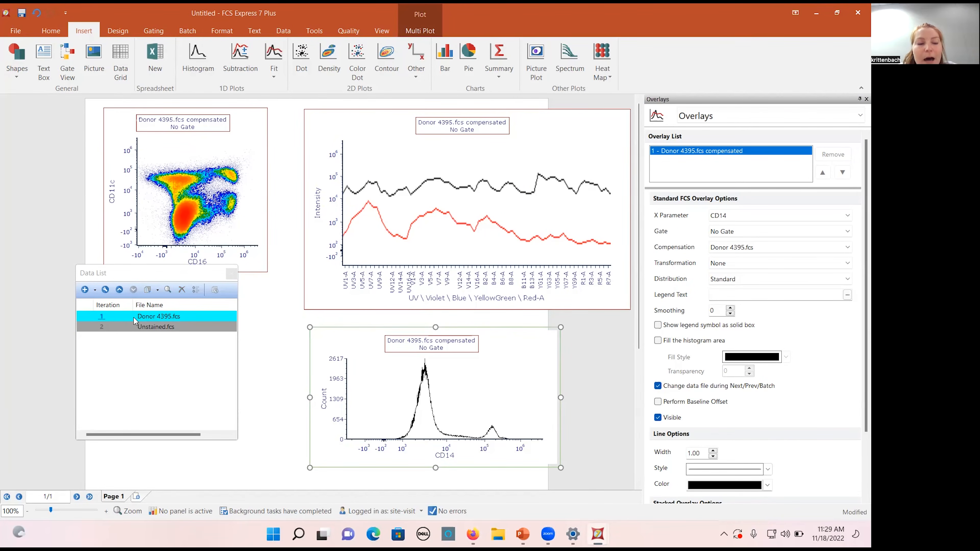
- Add Unstained.fcs from the Data List to the CD14 histogram as a new overlay and select that overlay
left_click_drag(142, 329, 436, 399)
left_click(393, 277)
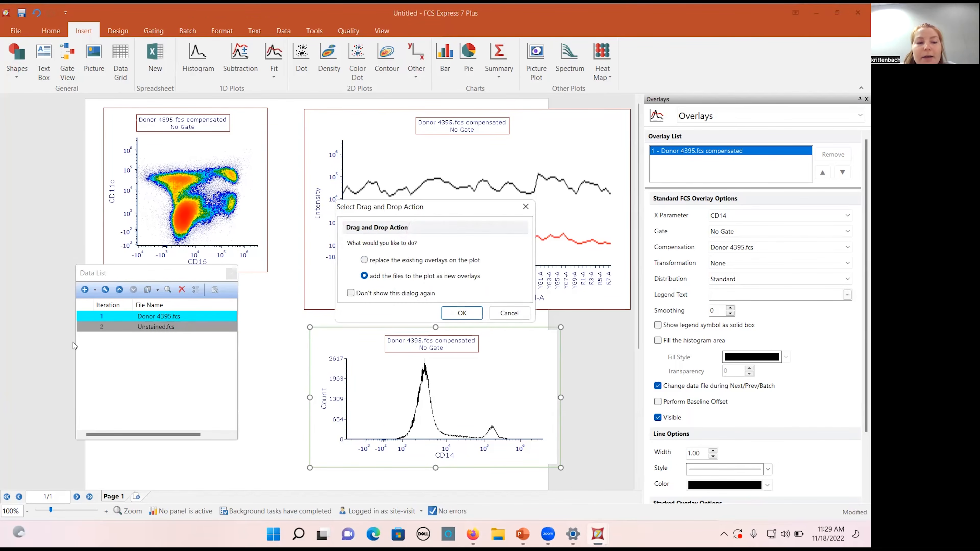
left_click(456, 314)
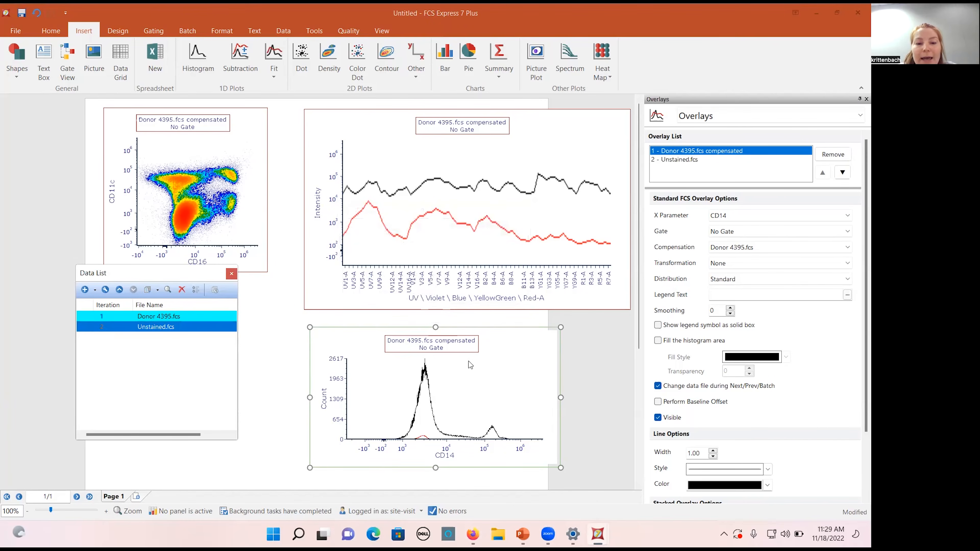
left_click(688, 160)
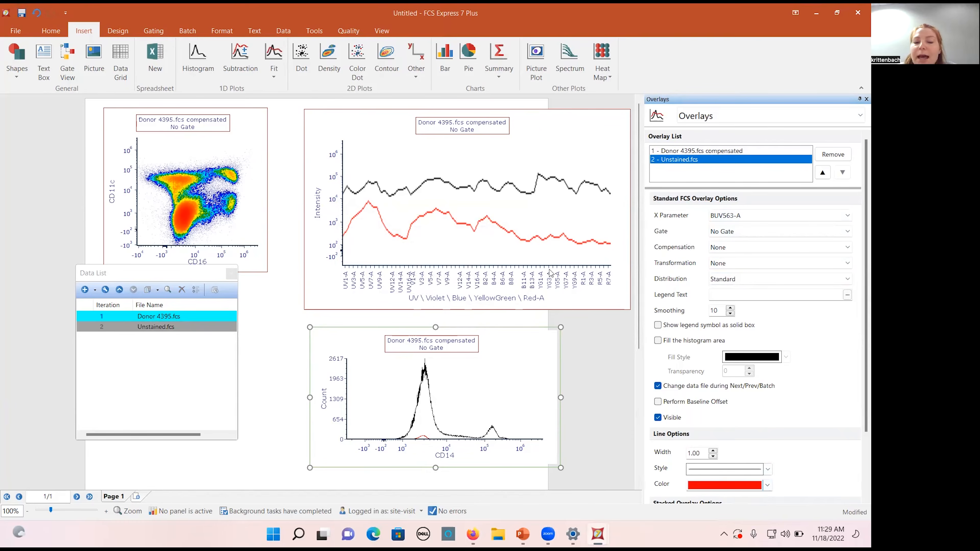
- Make the legend of the spectrum plot visible
left_click(576, 164)
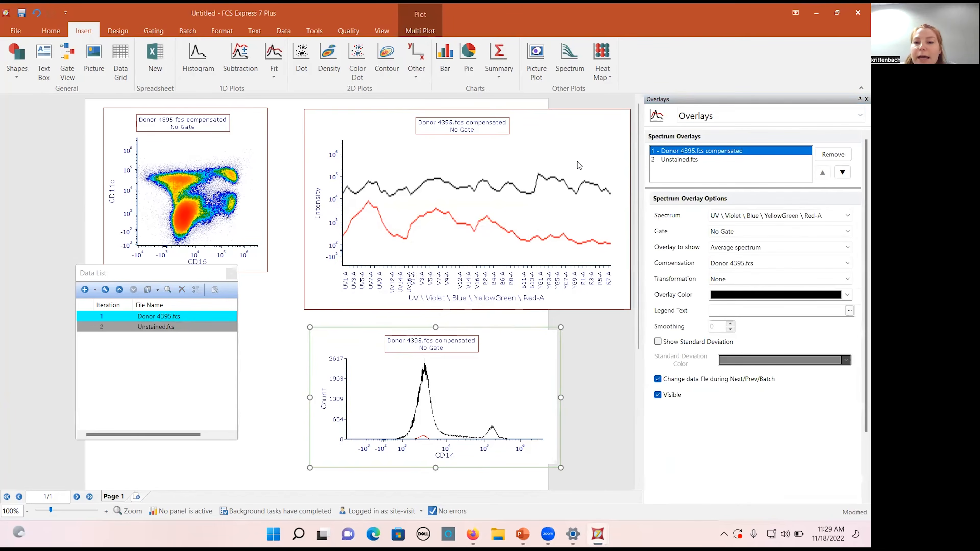
left_click(706, 119)
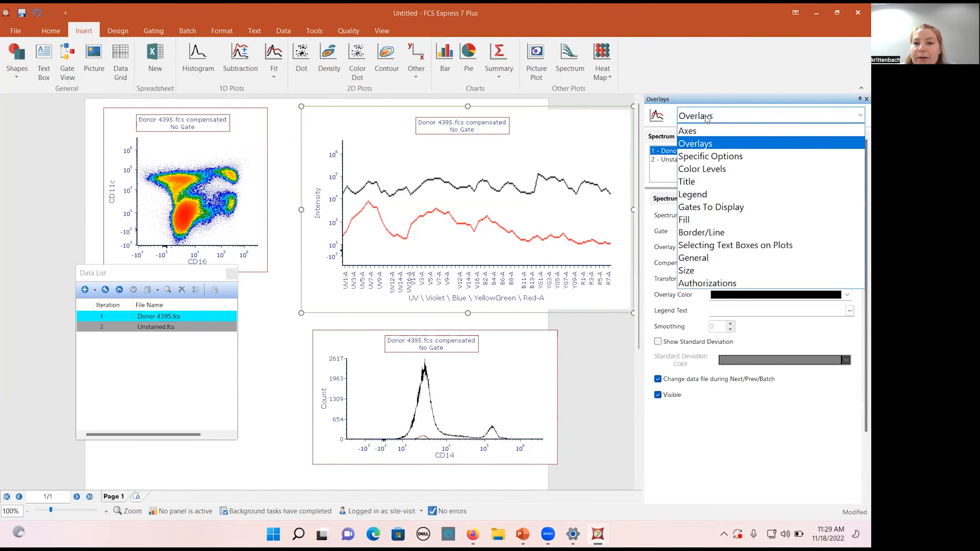
left_click(708, 196)
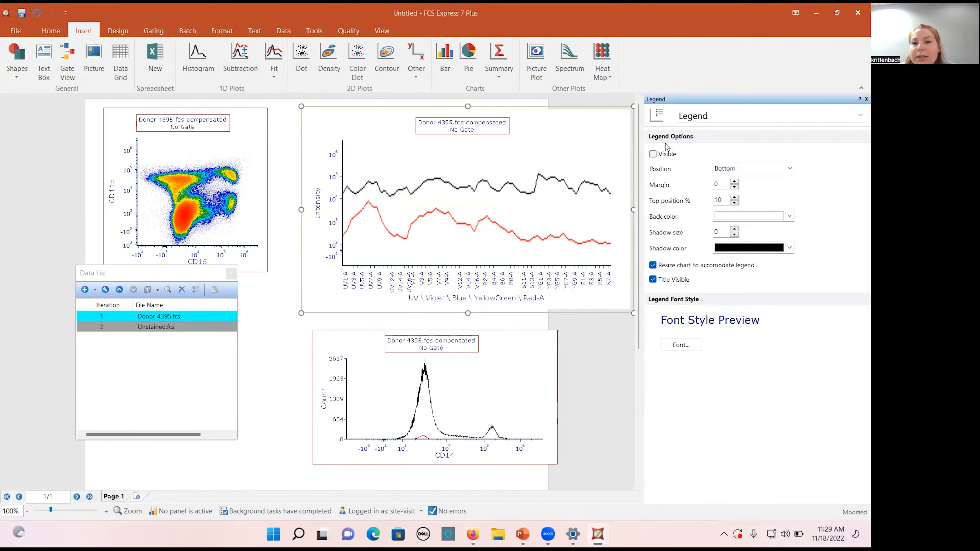
left_click(652, 156)
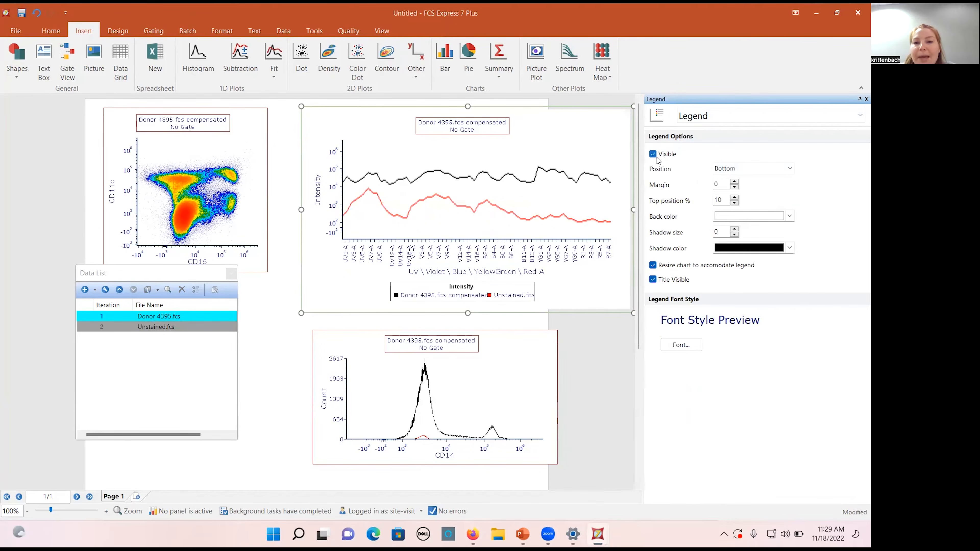
- Try the Left and Right positions for the spectrum plot's legend, then return it to Bottom
left_click(757, 170)
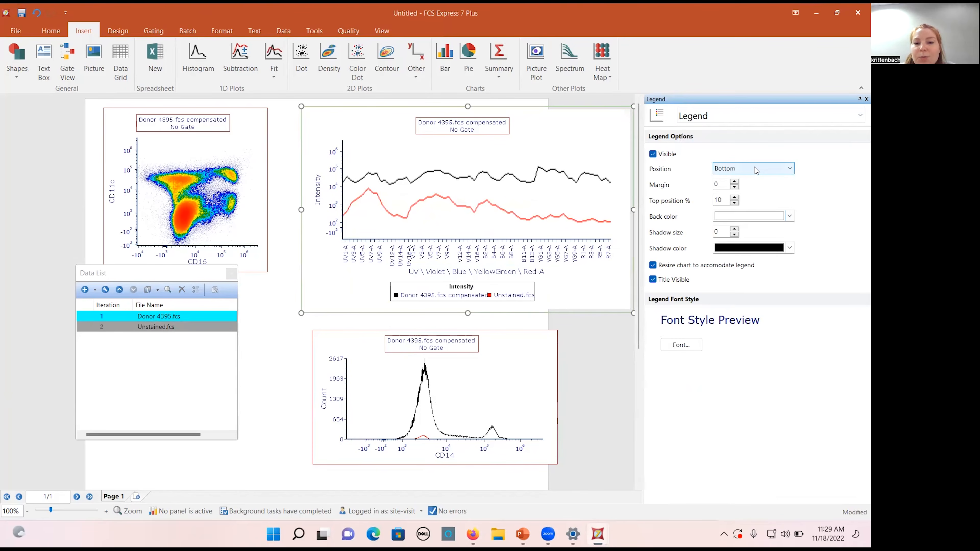
left_click(725, 178)
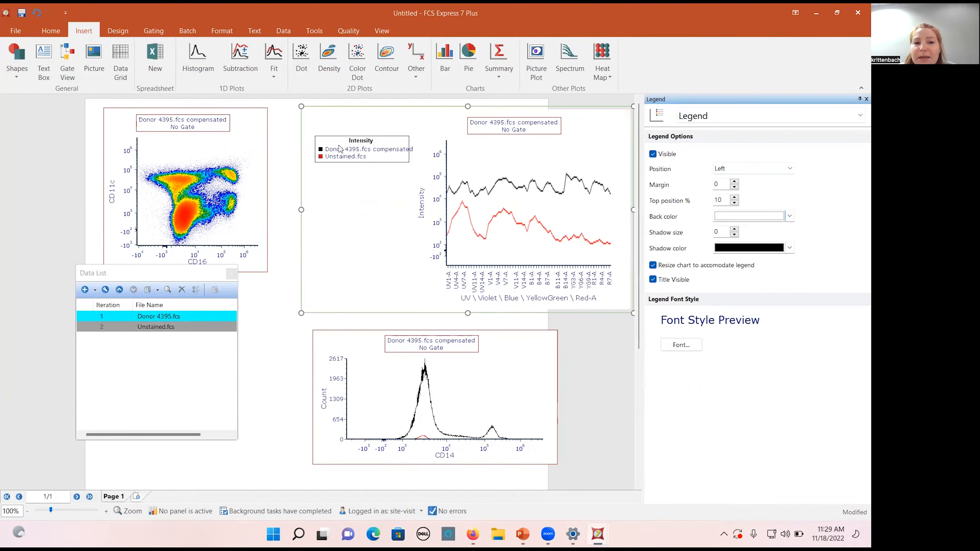
left_click(751, 170)
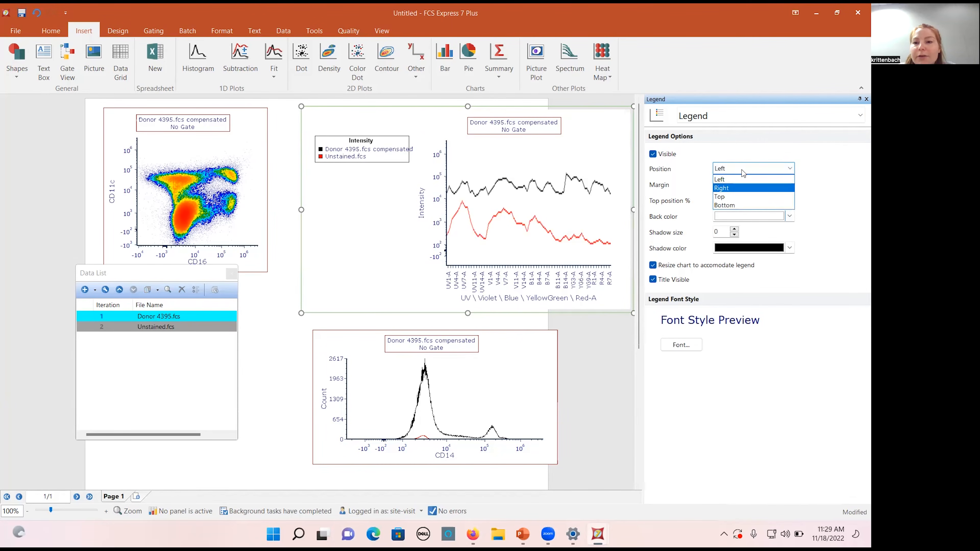
left_click(743, 188)
left_click(748, 169)
left_click(729, 205)
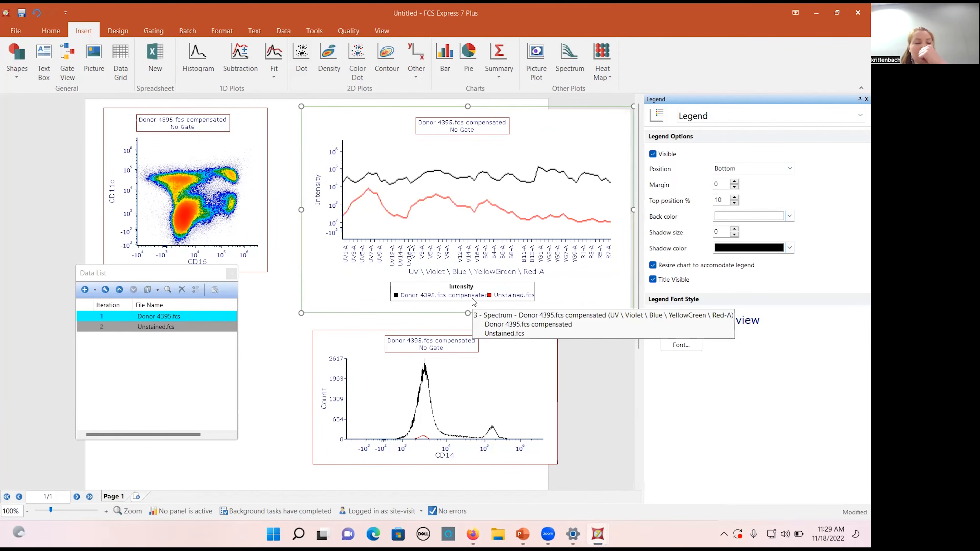
- Set the Donor 4395.fcs overlay's legend text on the spectrum plot to the Tube Name keyword <$FCSE_TUBENAME>
left_click(720, 117)
left_click(714, 143)
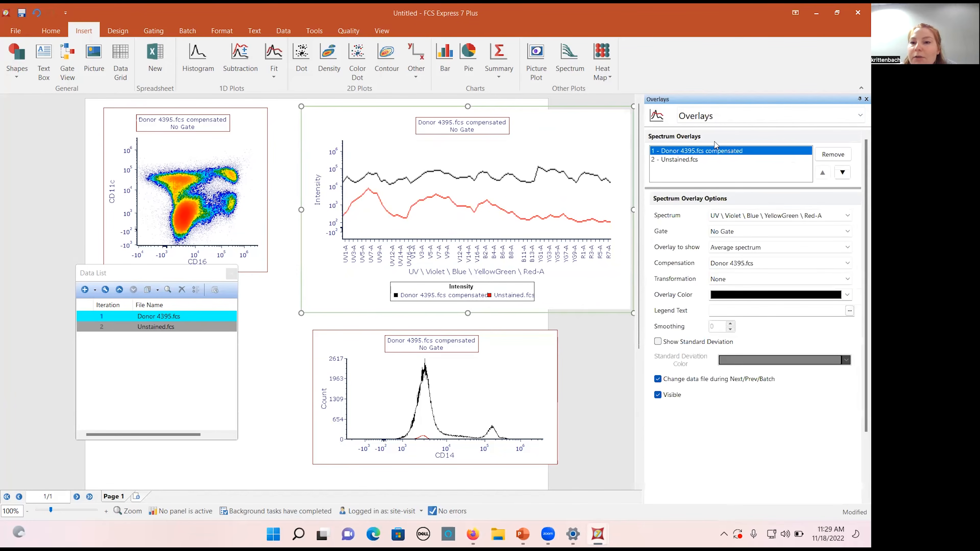
left_click(722, 309)
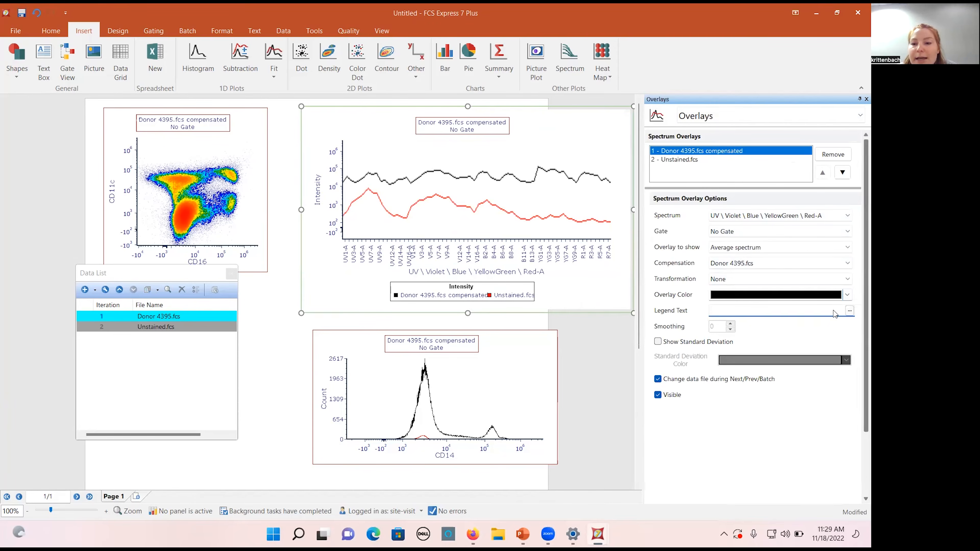
left_click(849, 311)
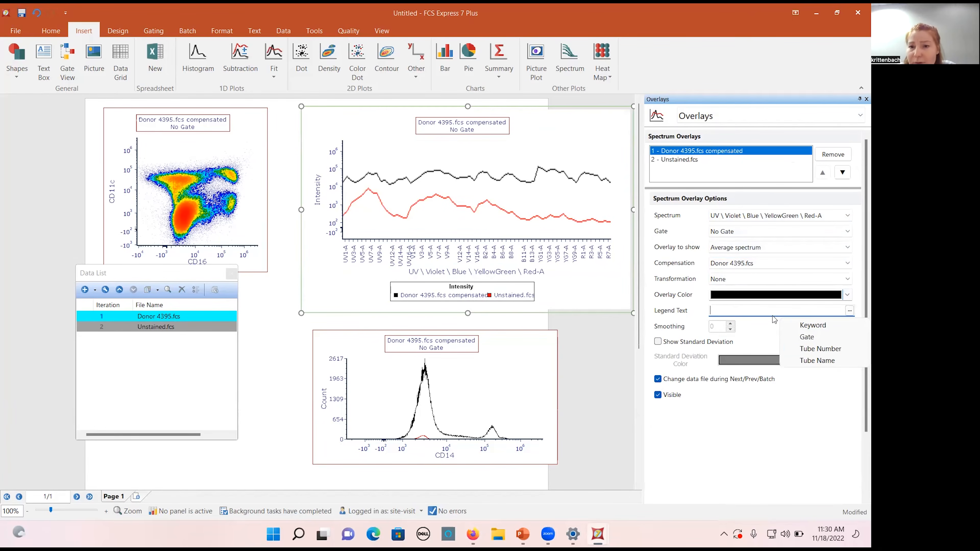
left_click(826, 360)
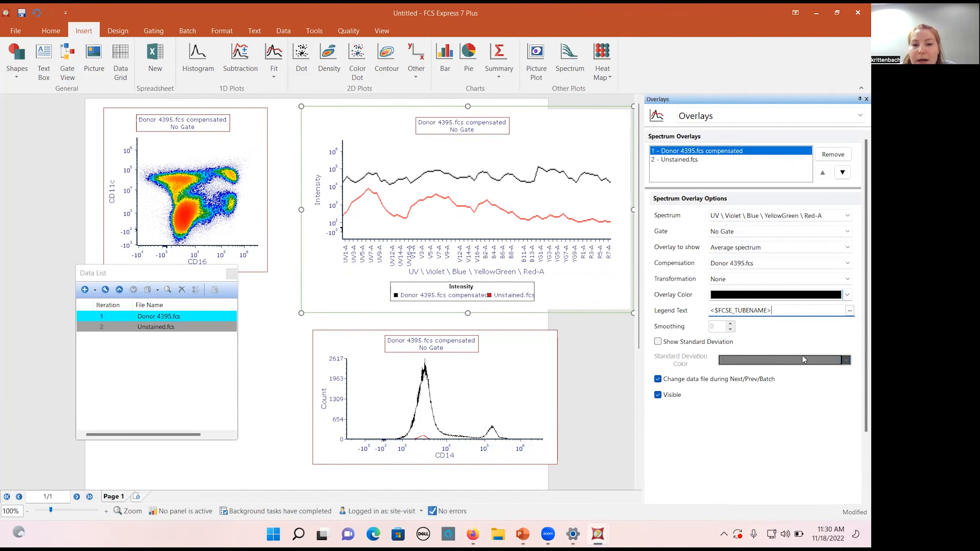
left_click(849, 311)
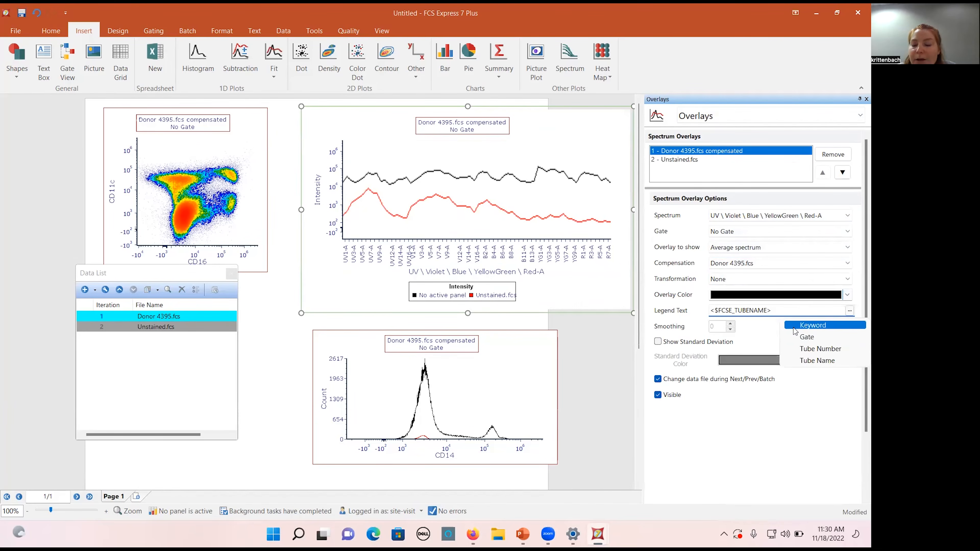
left_click(584, 161)
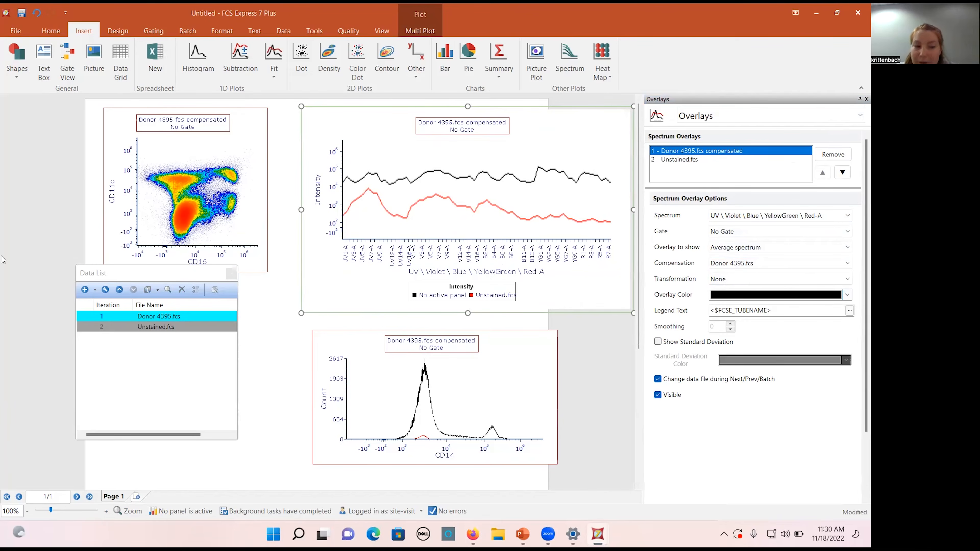
left_click(88, 210)
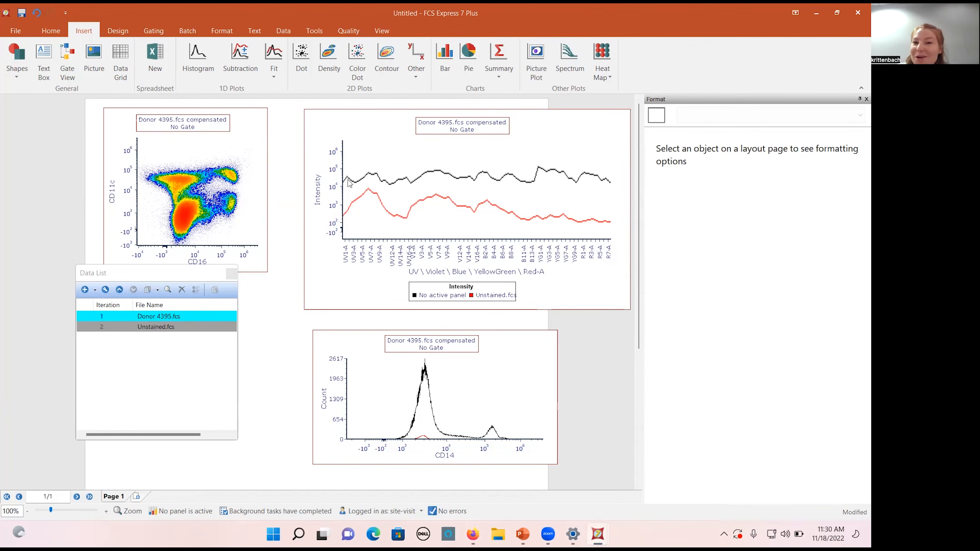
- Close the current layout and start a new blank layout from the welcome screen
left_click(858, 12)
left_click(425, 345)
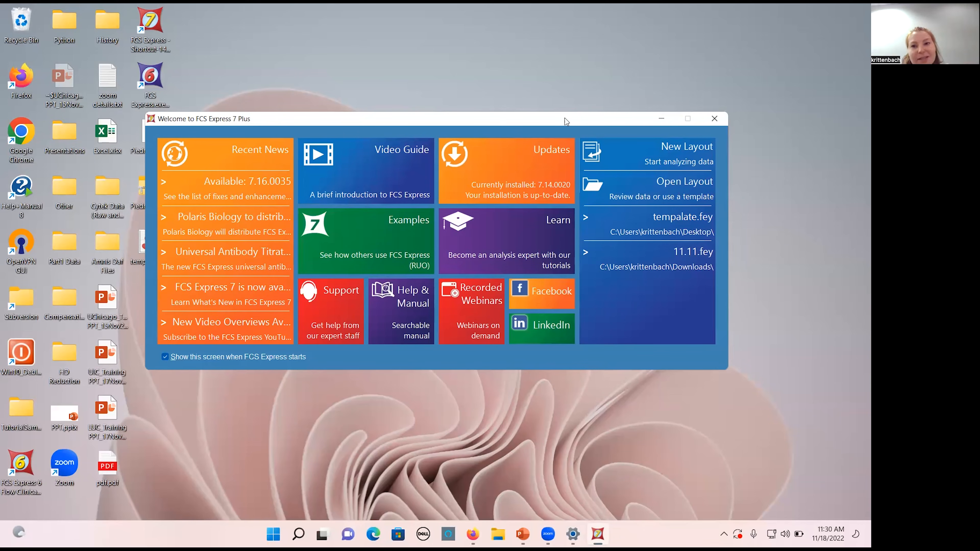
left_click(643, 148)
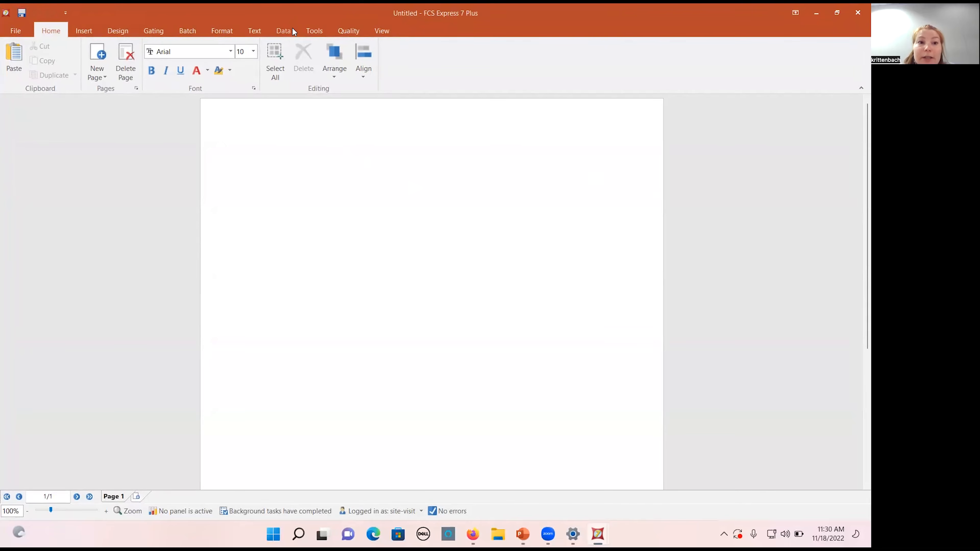
- Load Sample1.fcs through Sample8.fcs from the HD Reduction folder into the Data List using the Merge FCS Files type
left_click(283, 31)
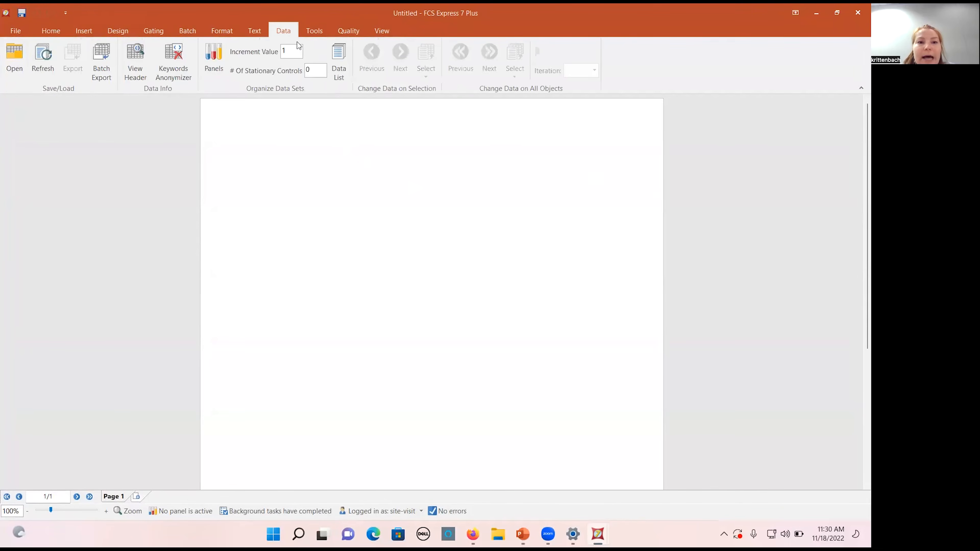
left_click(343, 64)
left_click_drag(419, 185, 243, 180)
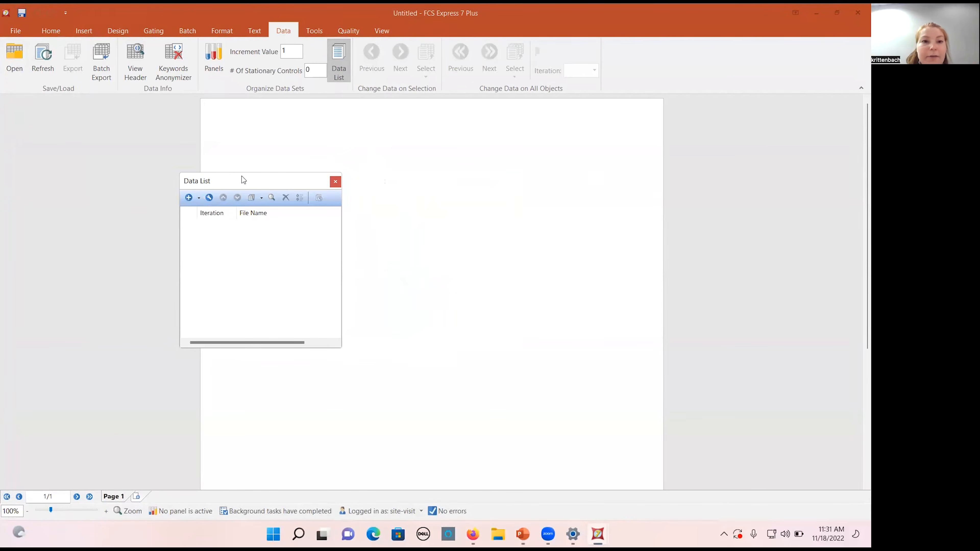
left_click(188, 198)
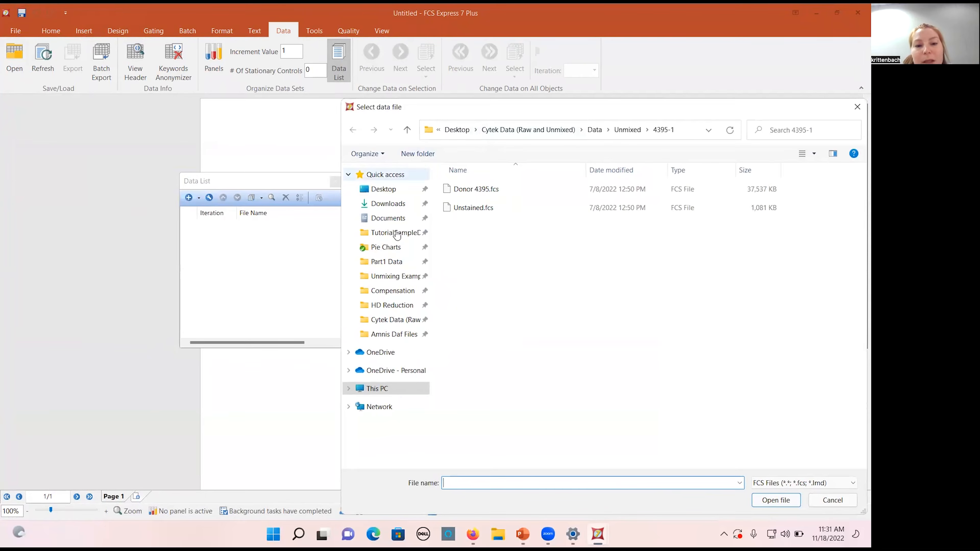
left_click(393, 306)
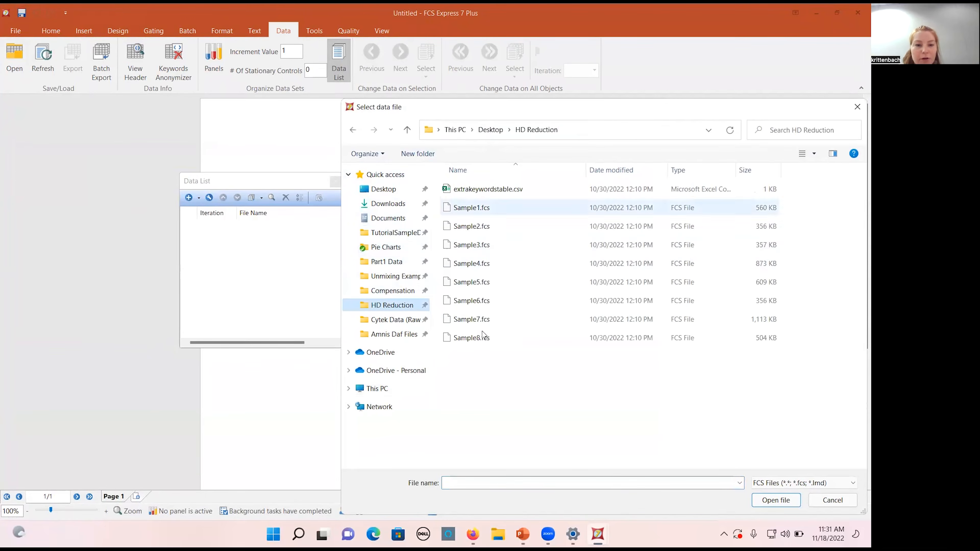
left_click_drag(485, 354, 478, 210)
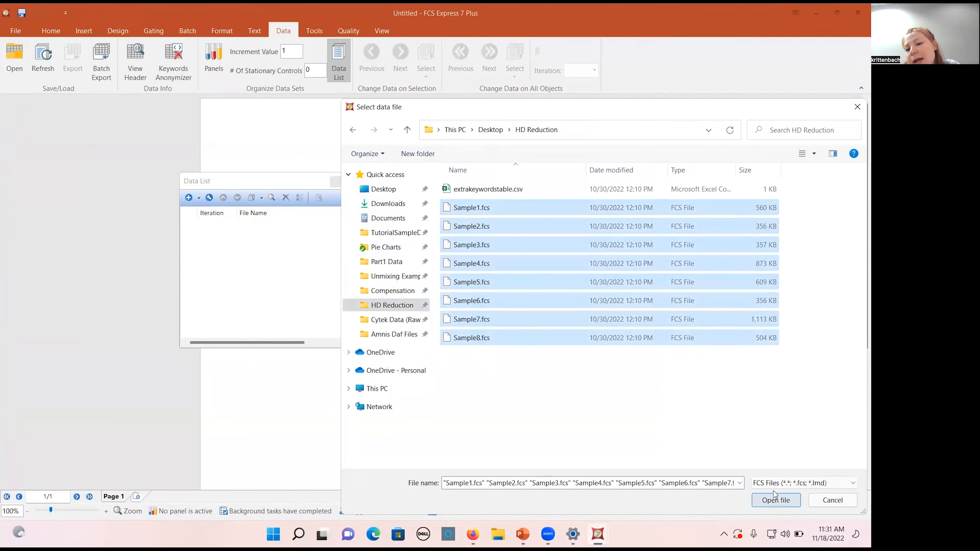
left_click(777, 483)
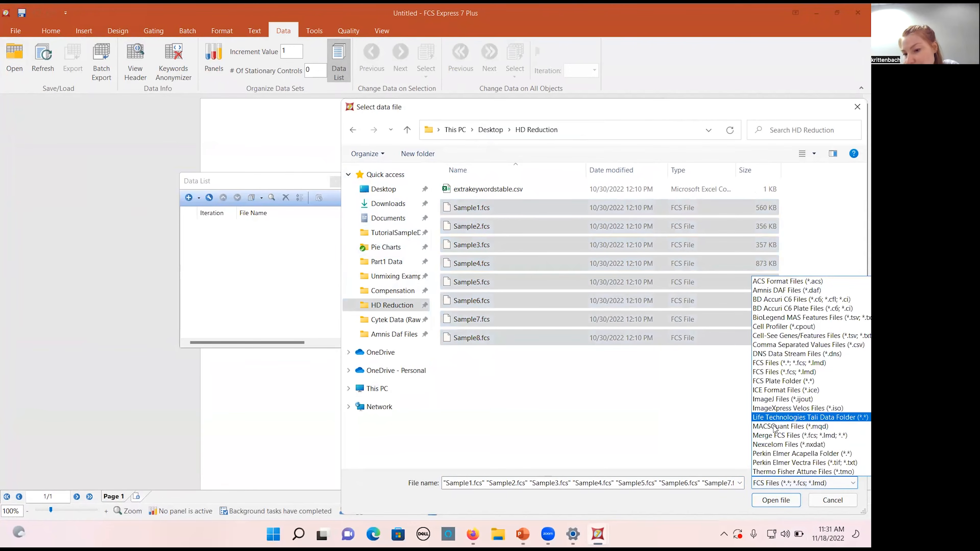
left_click(779, 435)
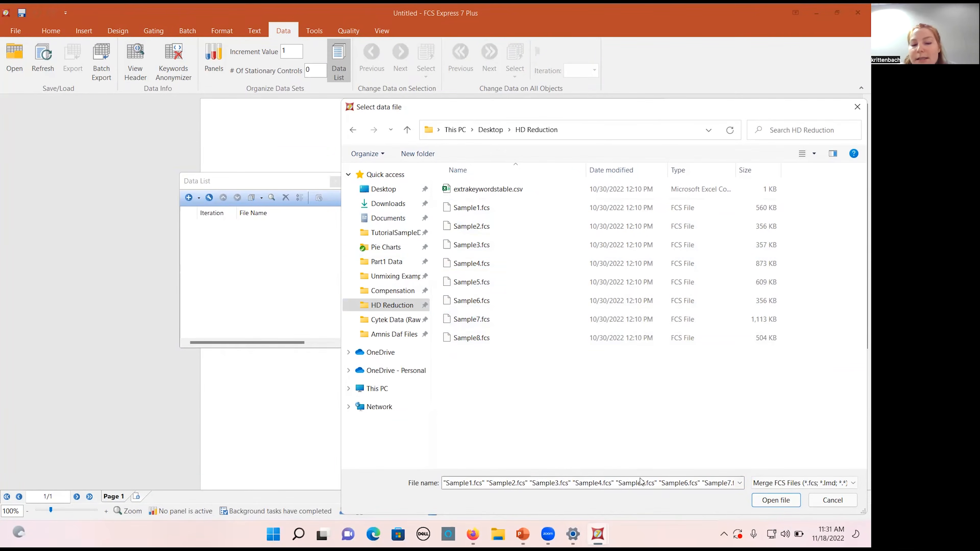
left_click(773, 500)
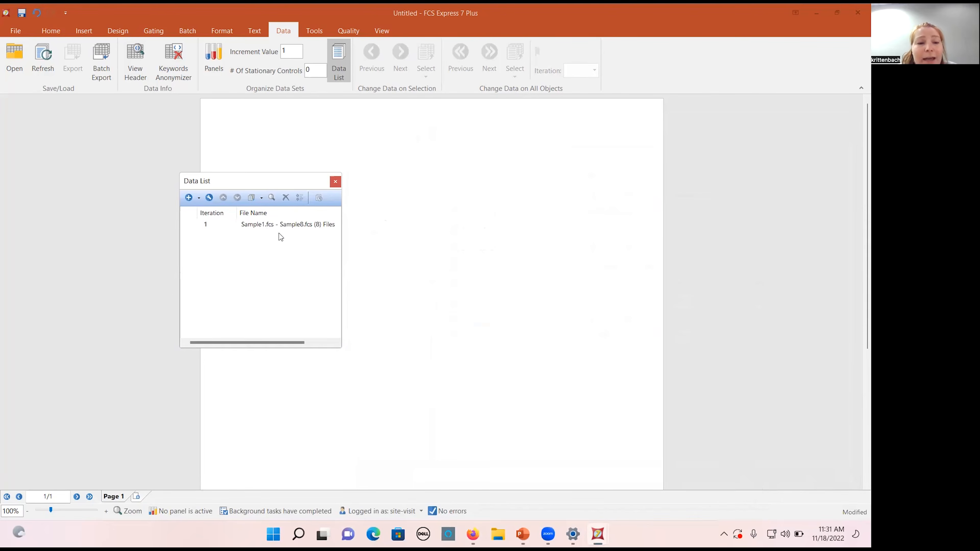
- Move the Data List window off the layout page
left_click(257, 227)
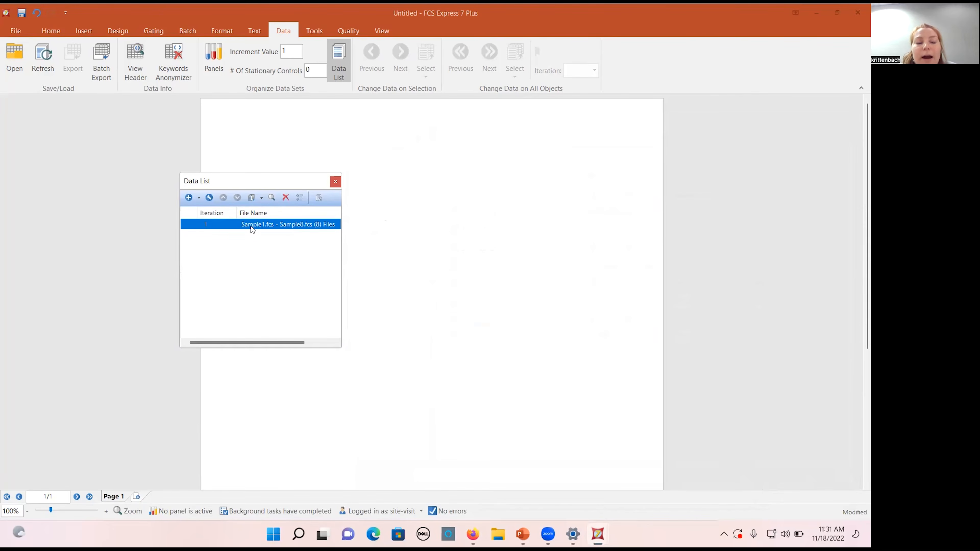
left_click_drag(281, 182, 130, 125)
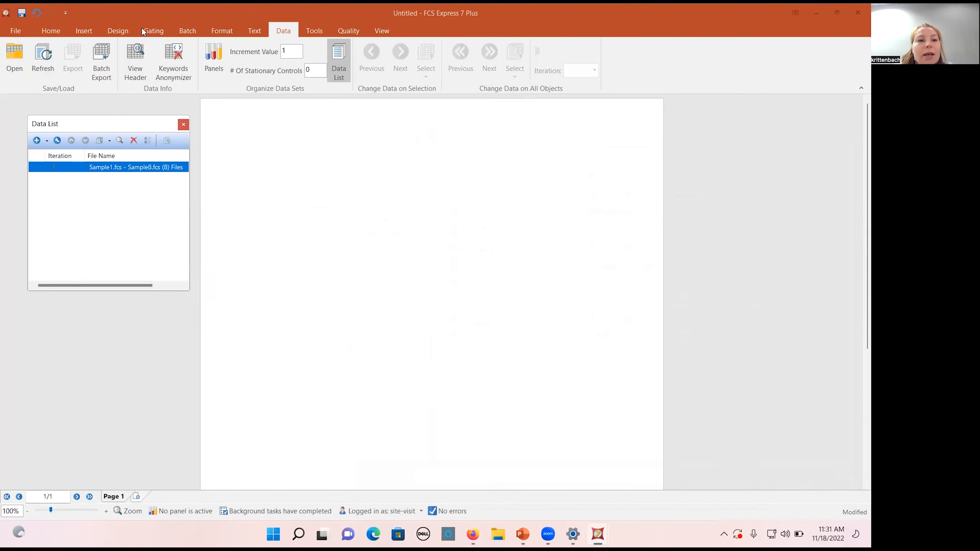
left_click(84, 31)
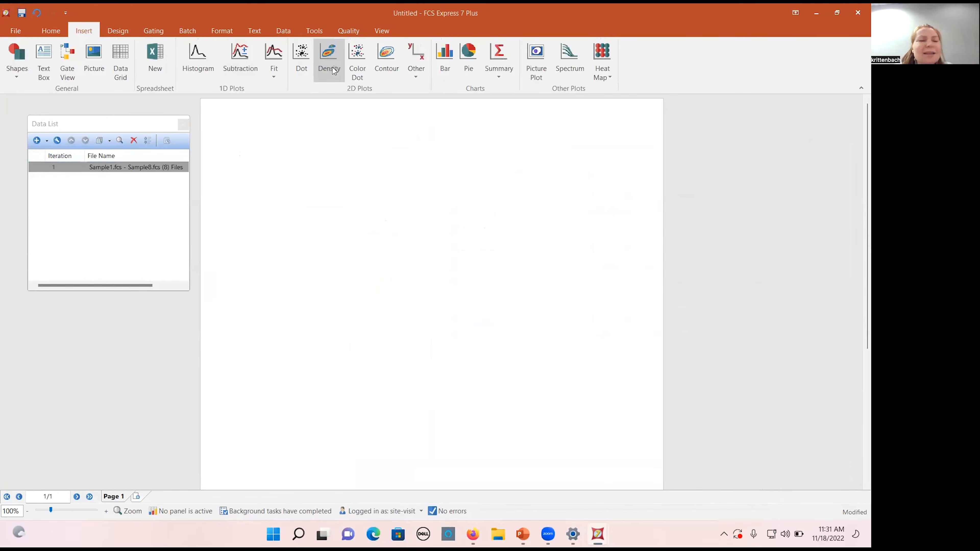
mouse_move(226, 114)
left_mouse_down()
mouse_move(446, 267)
mouse_move(478, 261)
left_mouse_up()
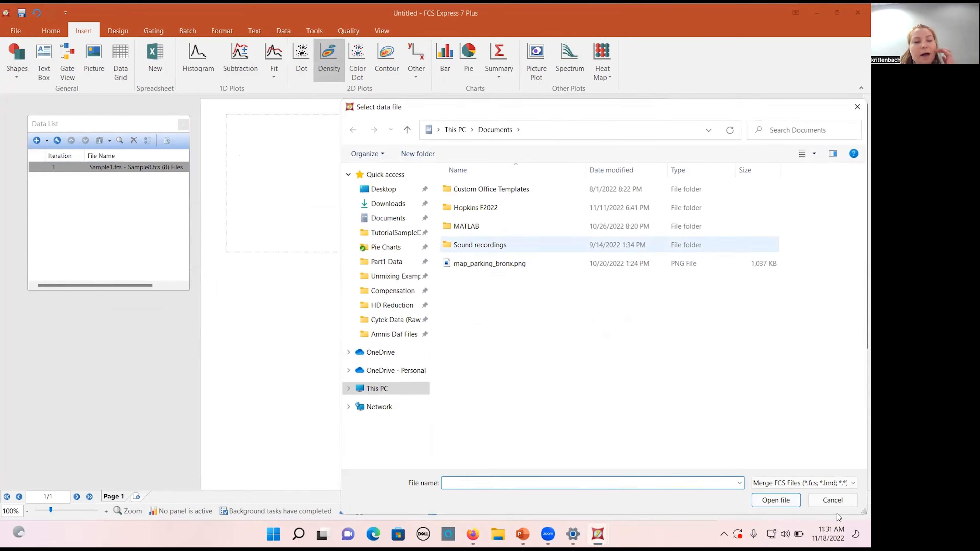
left_click(832, 501)
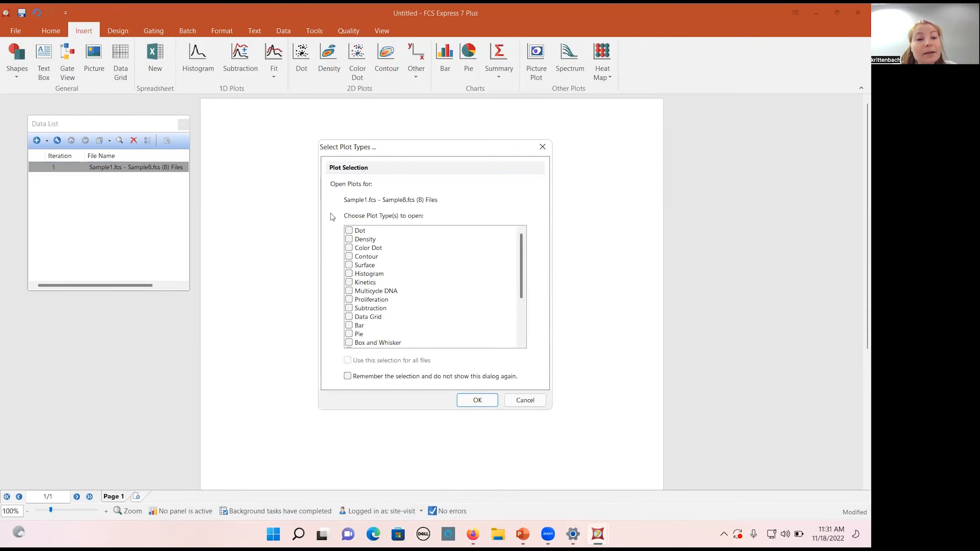
- Insert only a density plot of the merged Sample1.fcs to Sample8.fcs data, and open its X-axis parameter choices
left_click(349, 239)
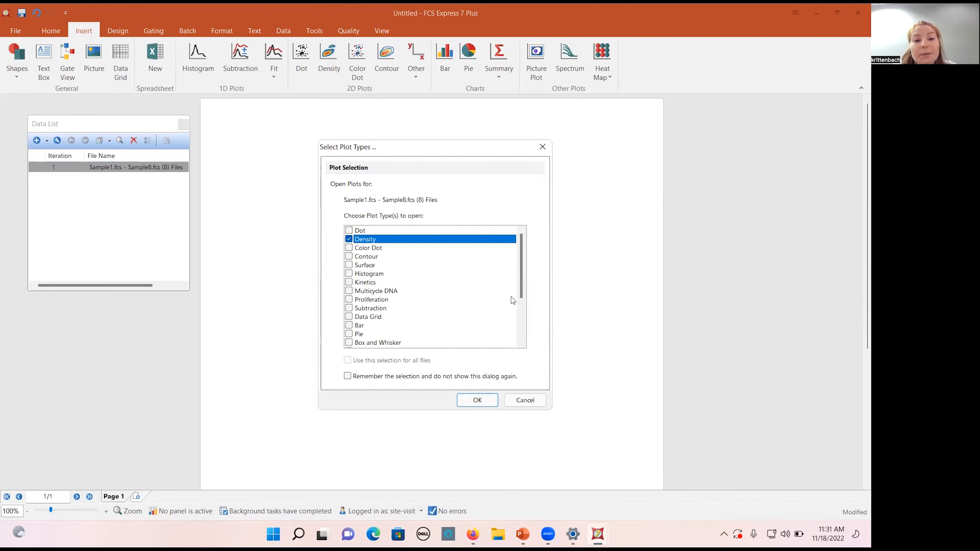
left_click_drag(522, 296, 520, 339)
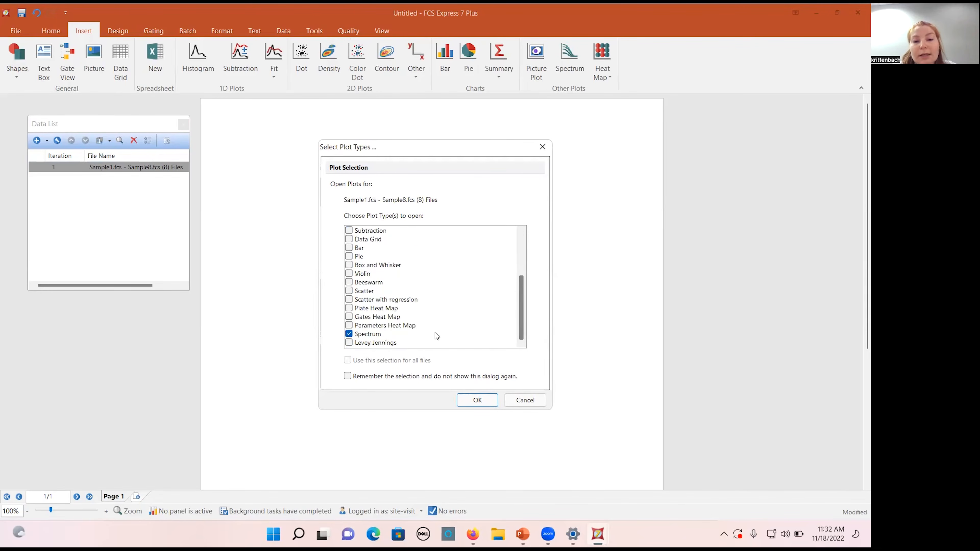
left_click(349, 333)
left_click(481, 404)
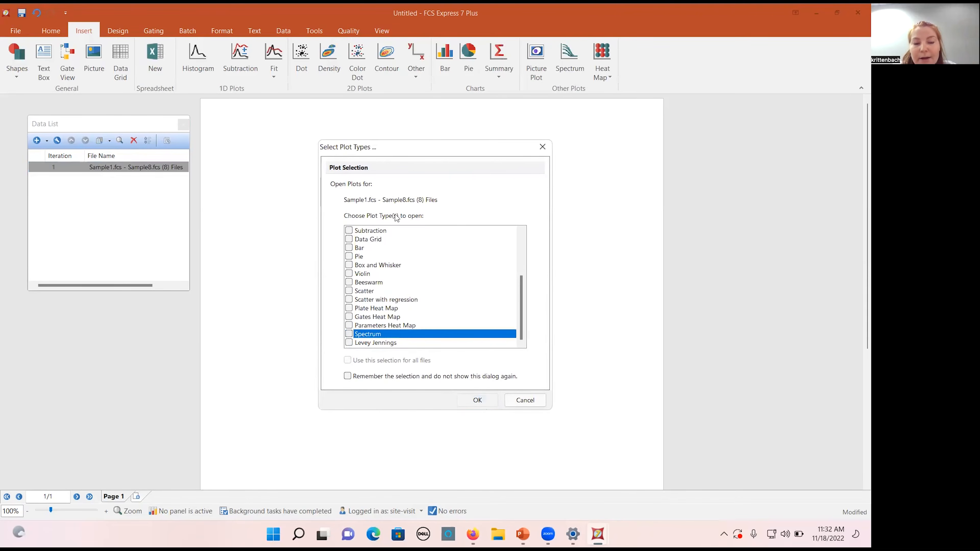
left_click_drag(421, 159, 313, 107)
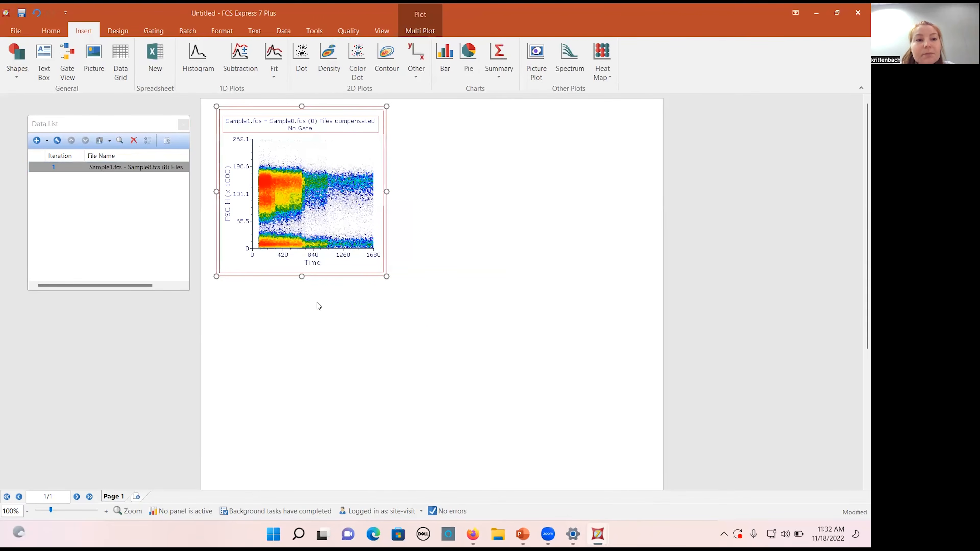
left_click(315, 268)
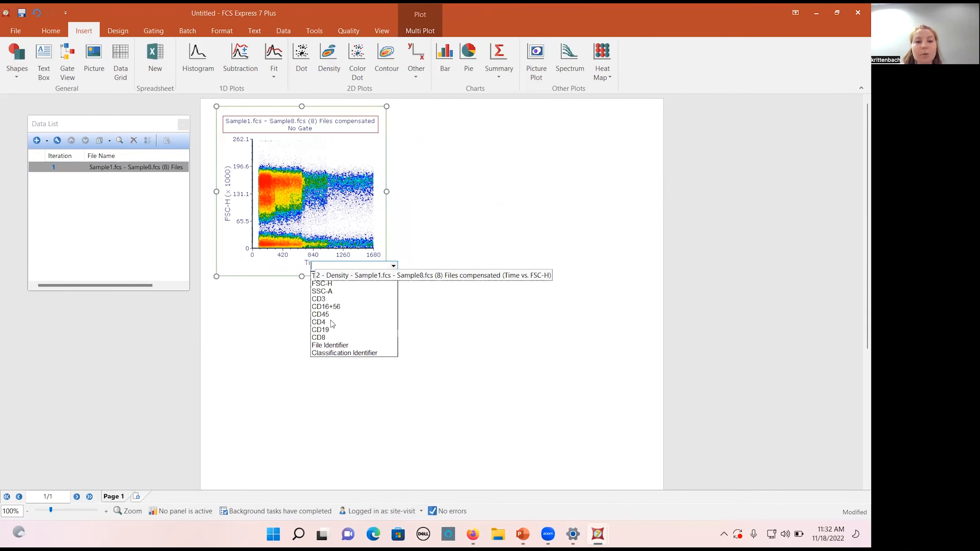
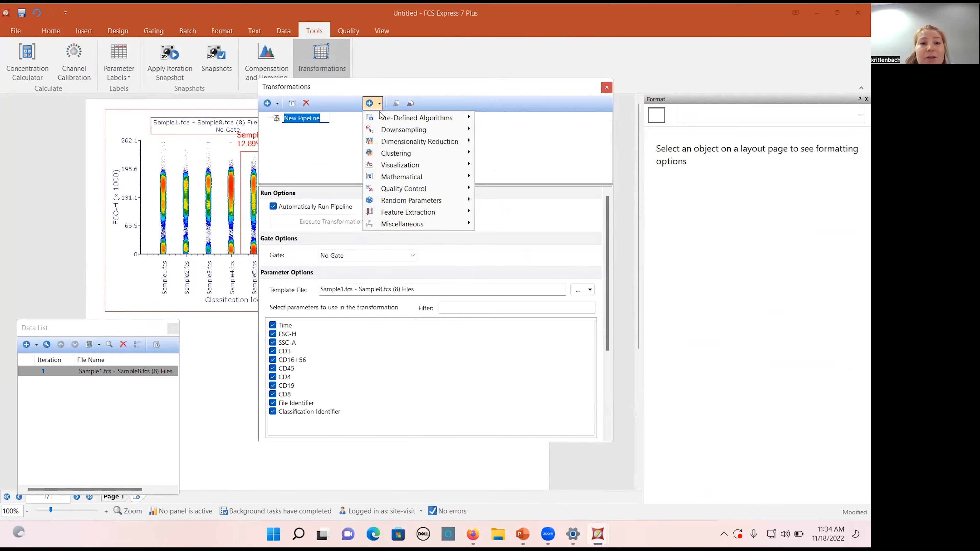
- Add an Interval Downsampling step and a Scaling step to the new pipeline, disabling automatic pipeline execution
mouse_move(402, 128)
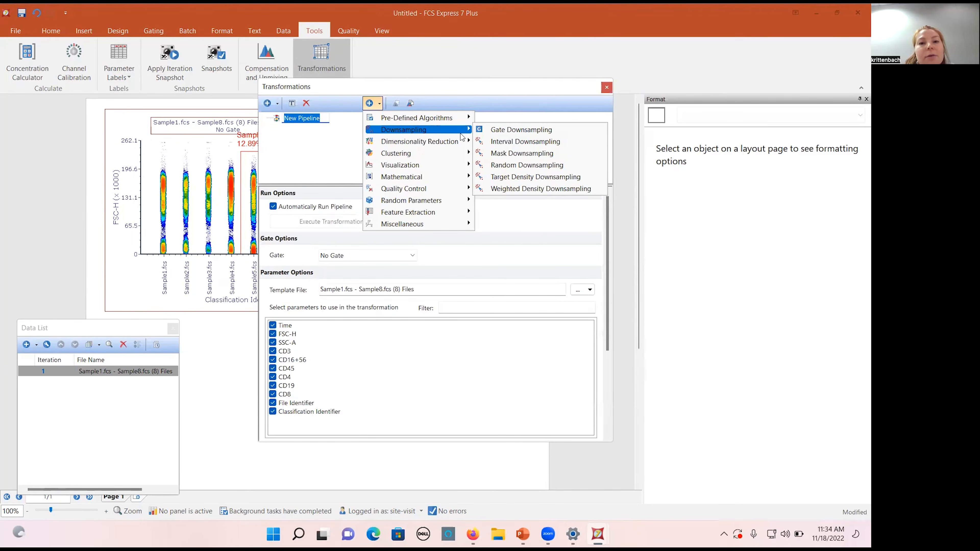
left_click(552, 142)
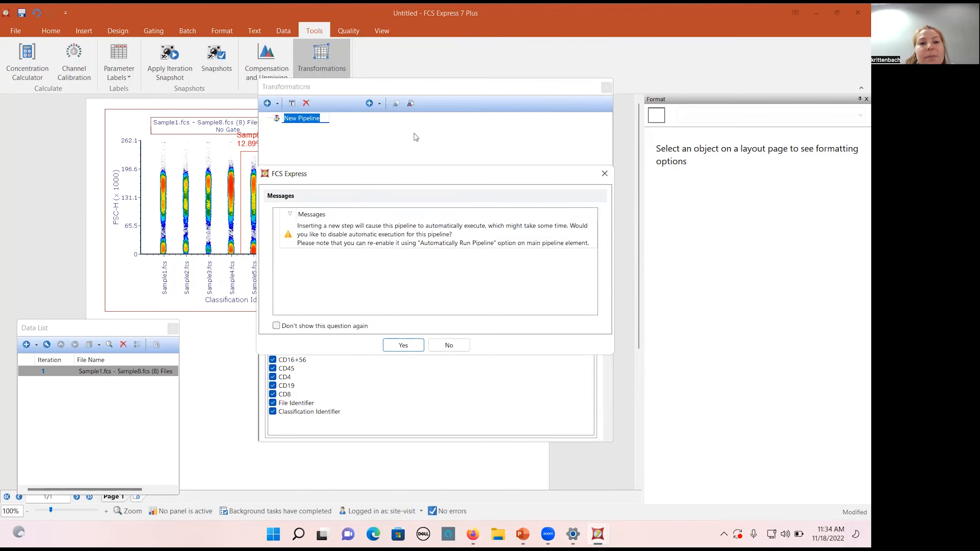
left_click(408, 349)
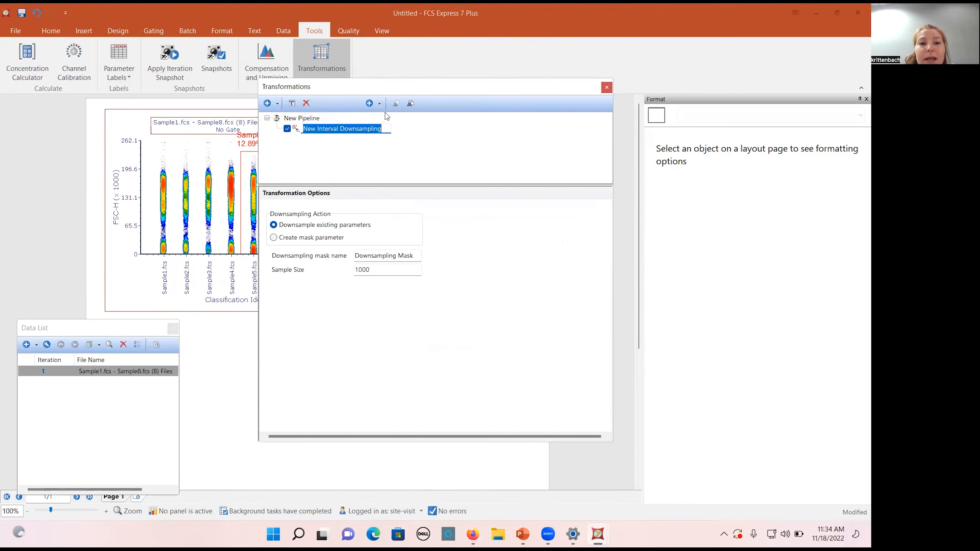
left_click(381, 103)
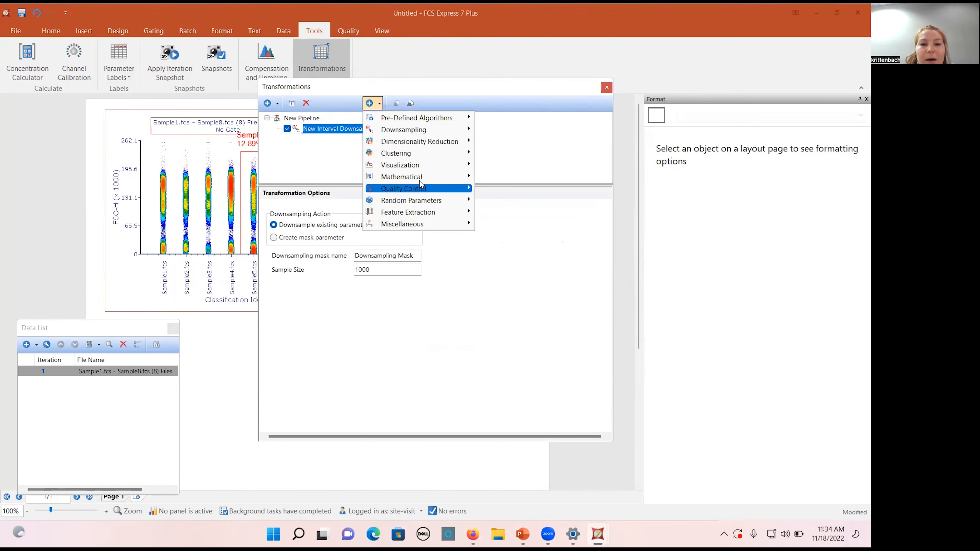
mouse_move(423, 181)
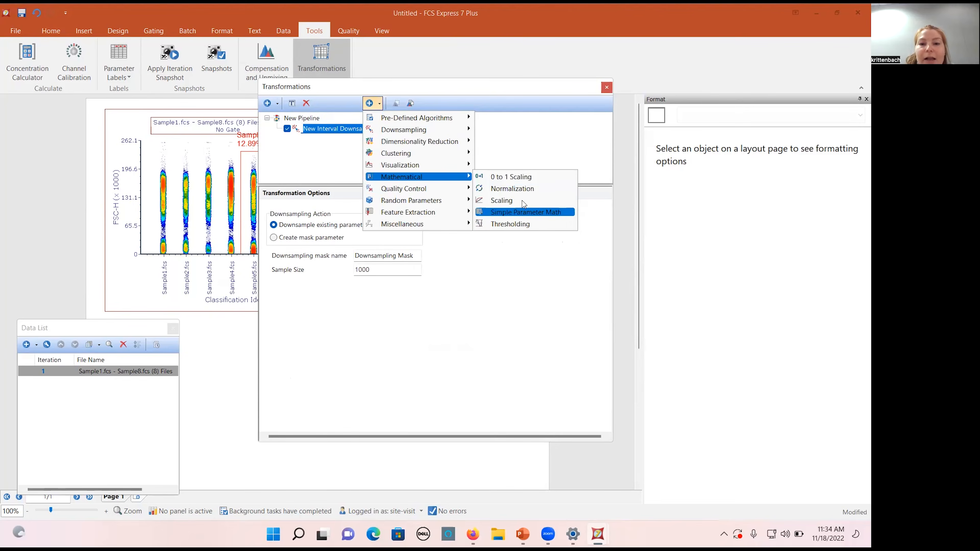
left_click(501, 201)
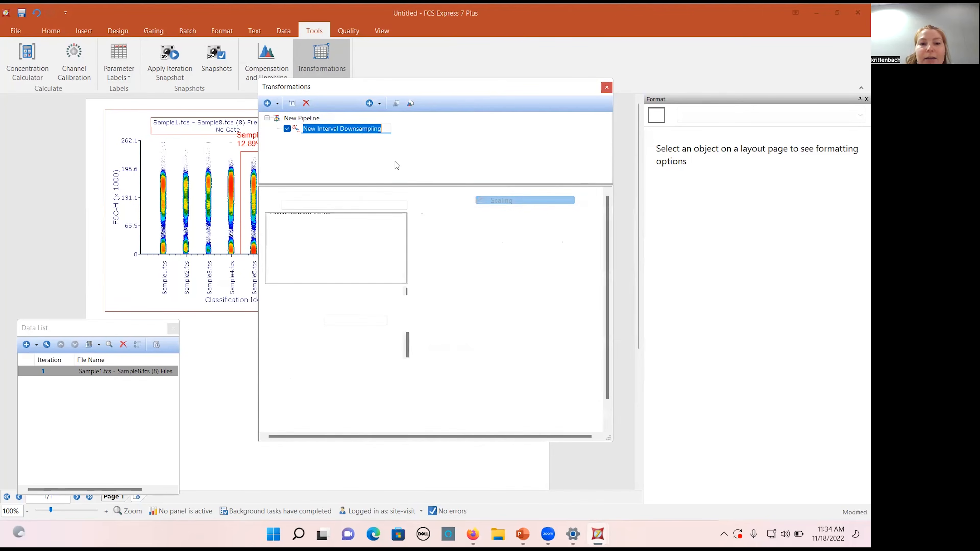
- Add a tSNE step to the pipeline and order the steps as Interval Downsampling, Scaling, tSNE
left_click(379, 103)
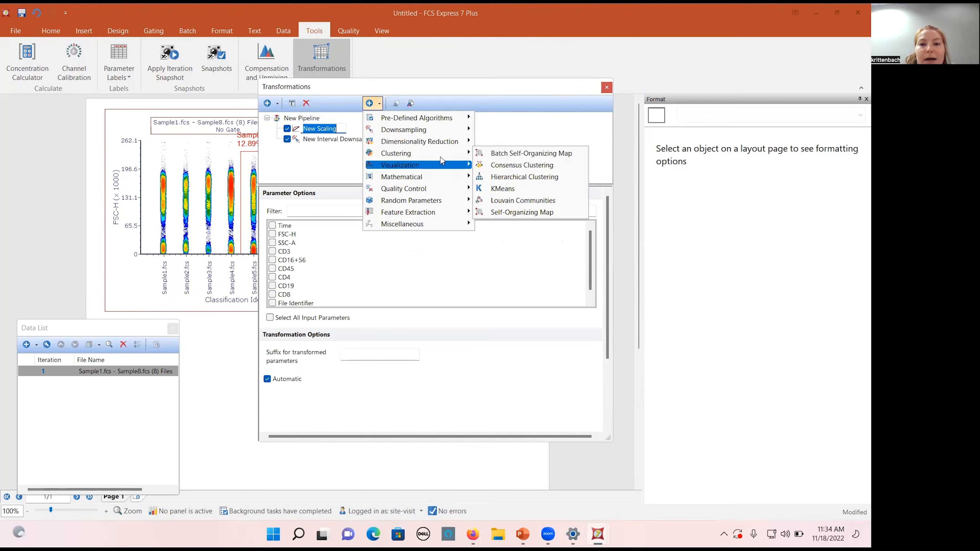
mouse_move(445, 146)
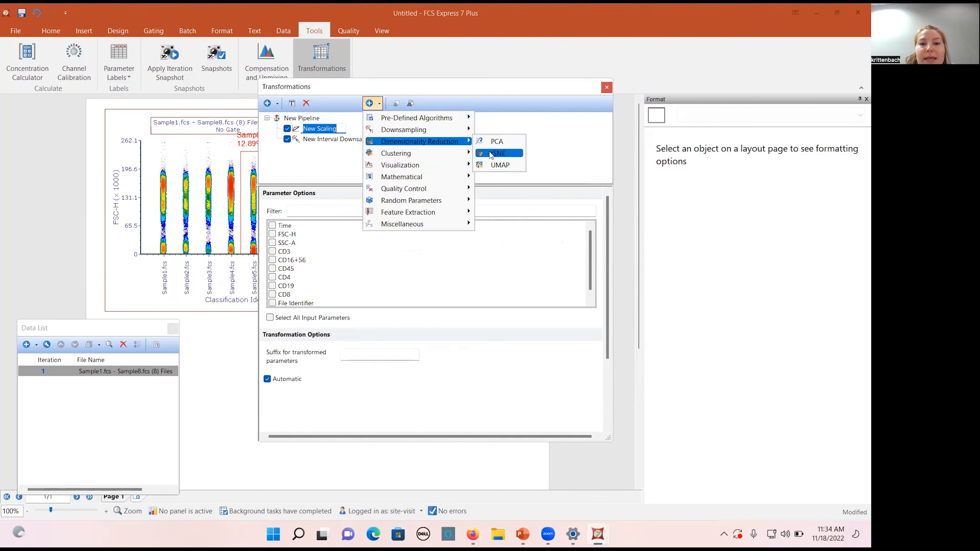
left_click(498, 152)
left_click(372, 103)
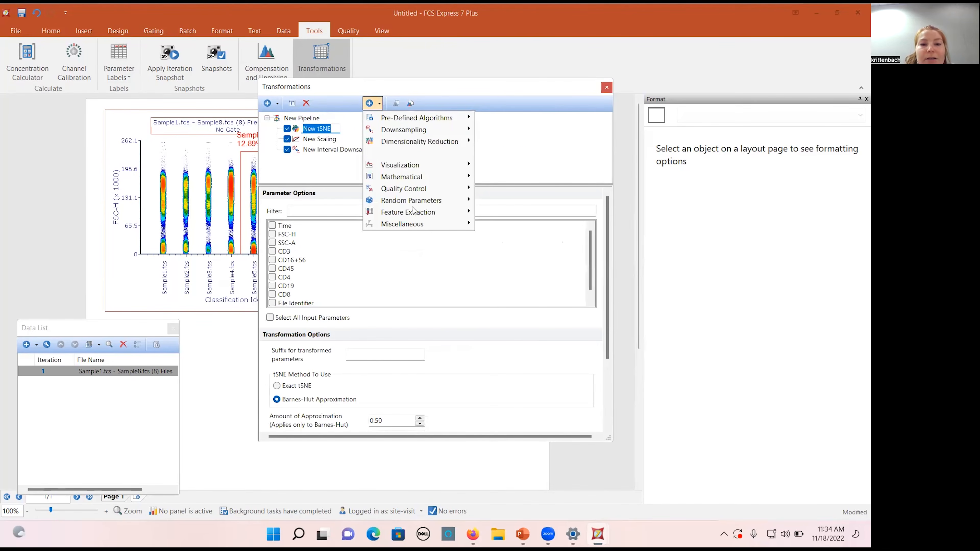
left_click(498, 137)
left_click_drag(293, 130, 274, 154)
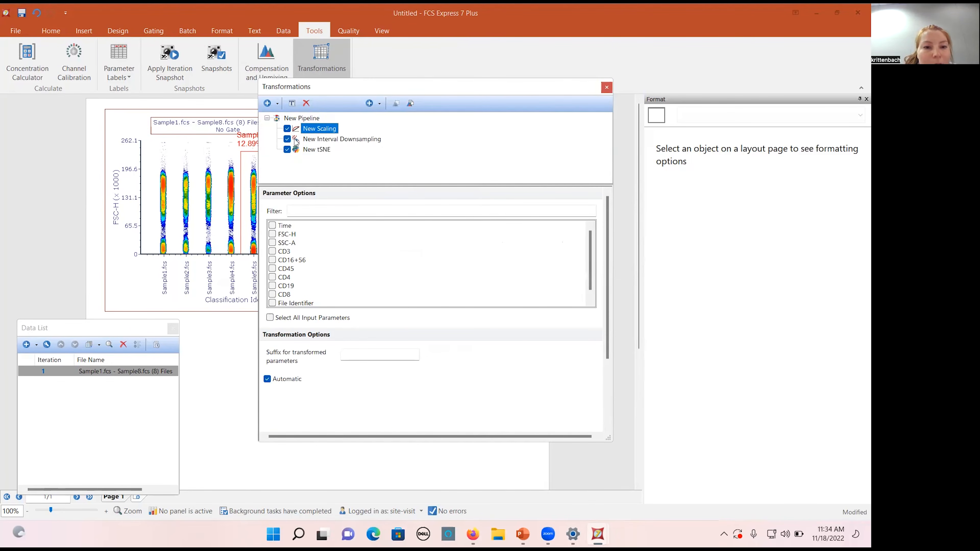
left_click_drag(301, 140, 277, 128)
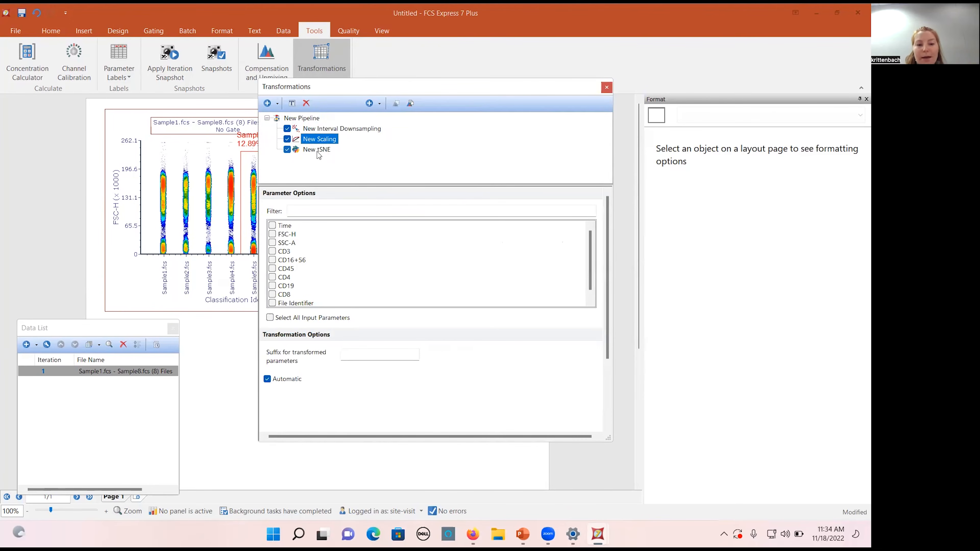
- Delete the pipeline, add a standalone tSNE transformation, and move the Transformations window clear of the plots
left_click(288, 119)
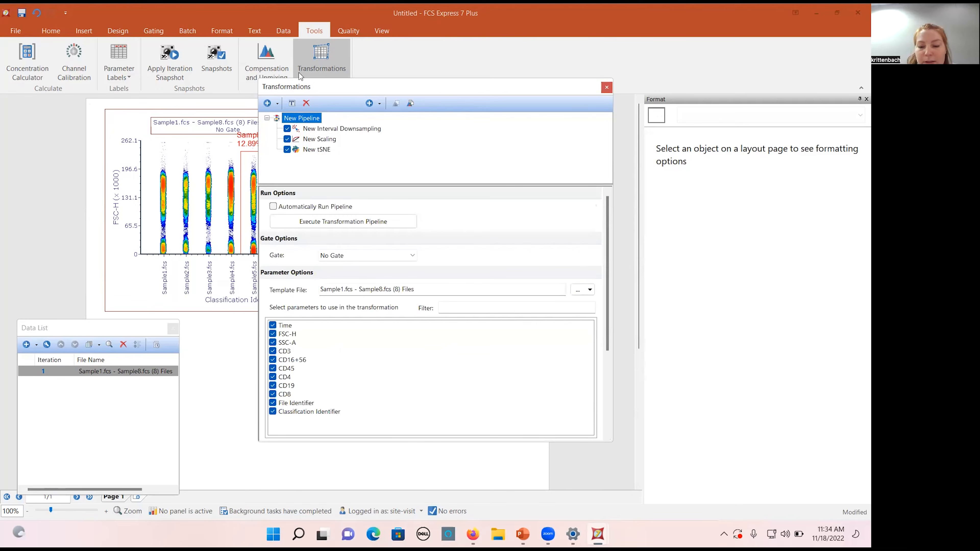
key("Delete")
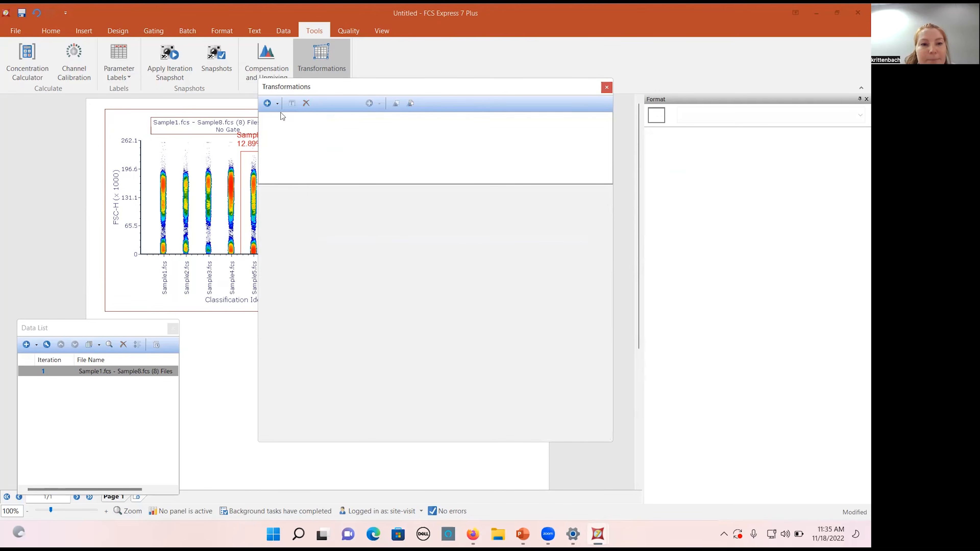
left_click(276, 103)
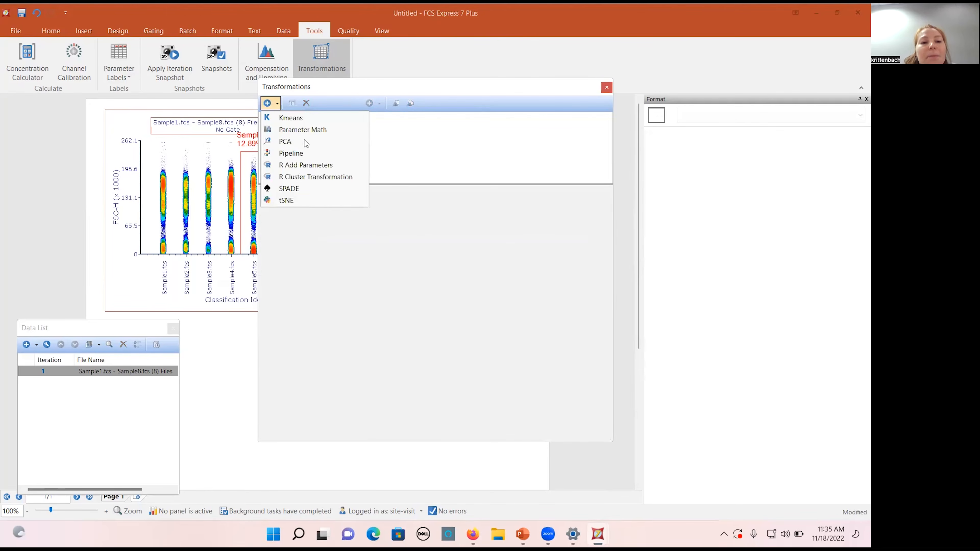
left_click(324, 200)
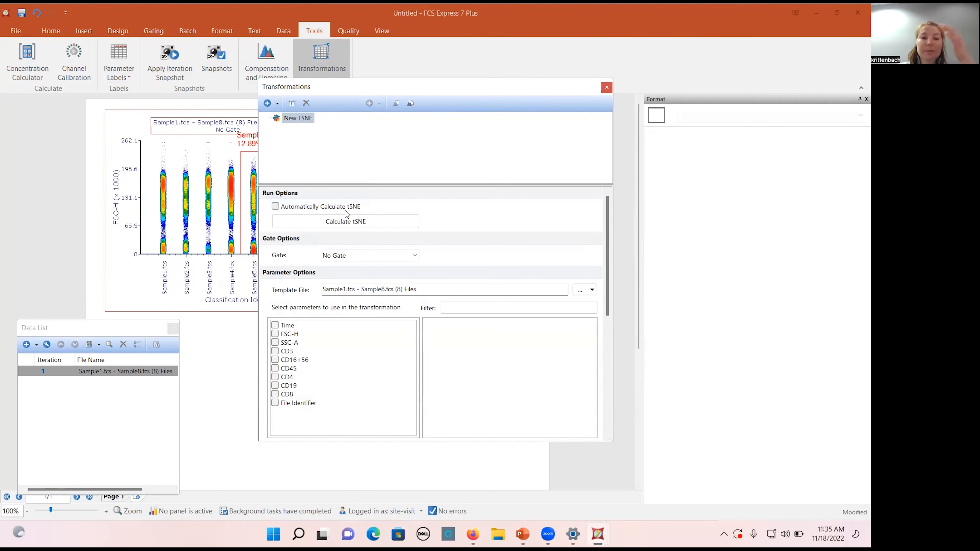
left_click_drag(355, 92, 324, 204)
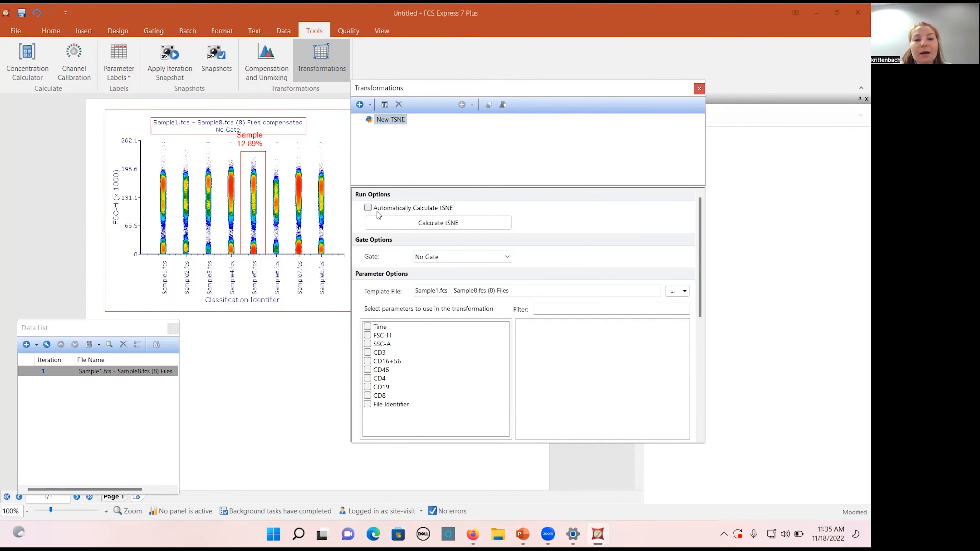
left_click_drag(468, 94, 664, 82)
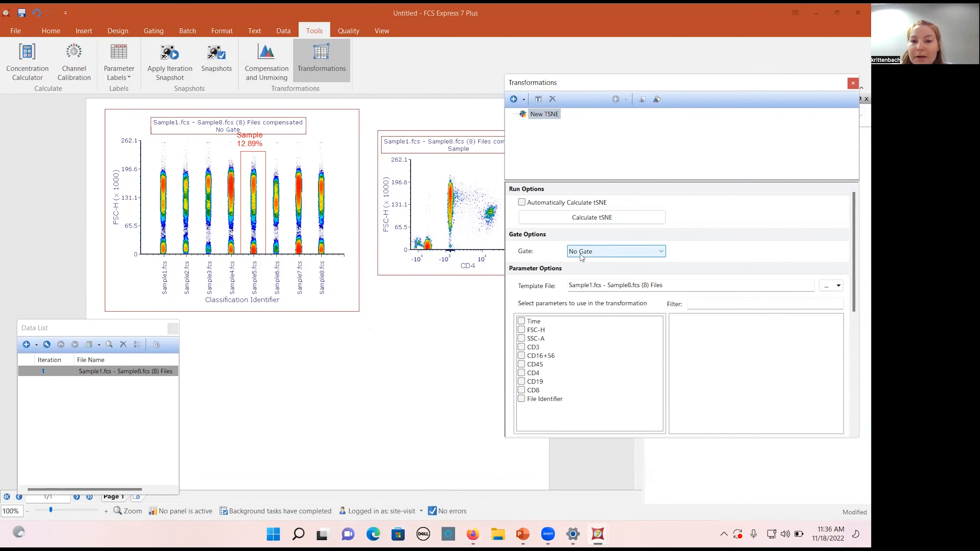
- Insert a density plot below the Classification Identifier plot, with FSC-H on the X axis and SSC-A on the Y axis
left_click(88, 27)
left_click(326, 51)
left_click_drag(225, 333, 372, 468)
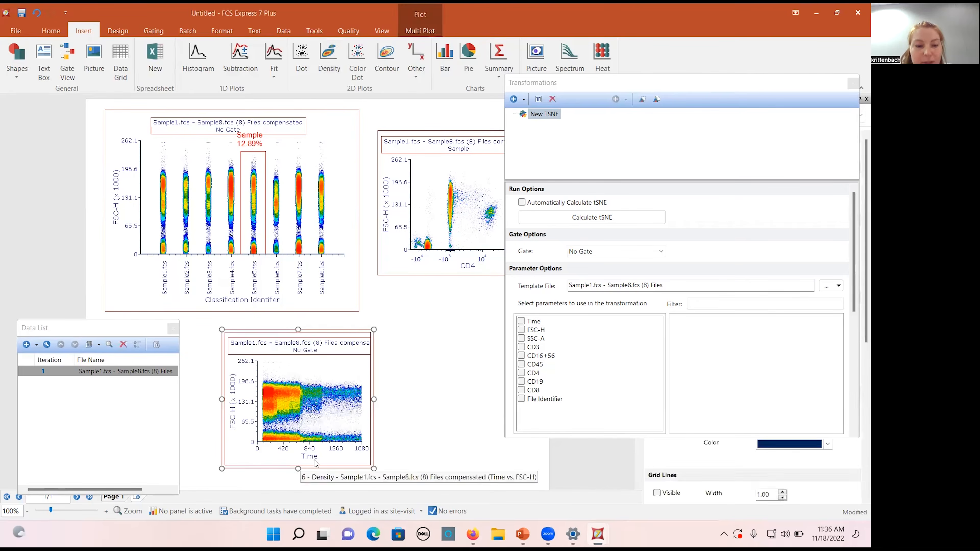
left_click(314, 459)
left_click(328, 382)
left_click(236, 399)
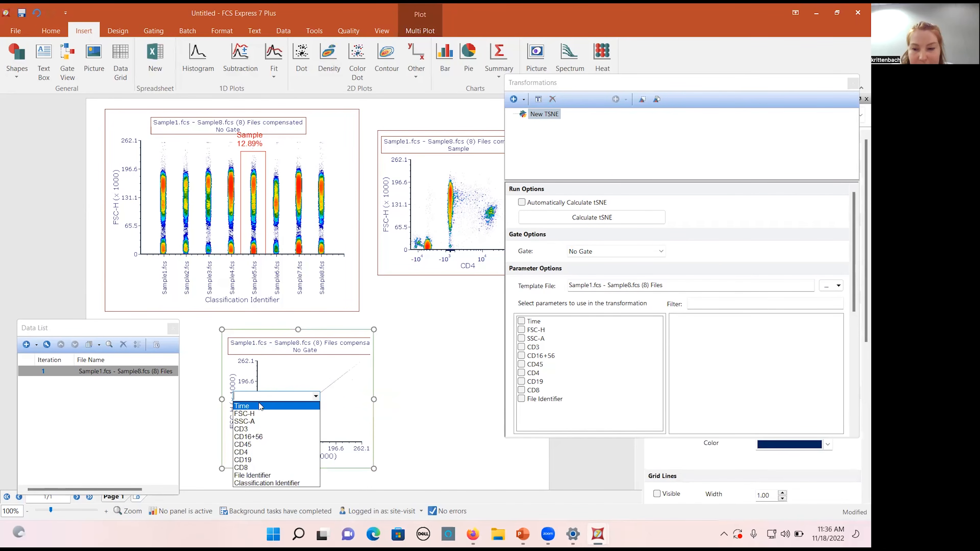
left_click(256, 422)
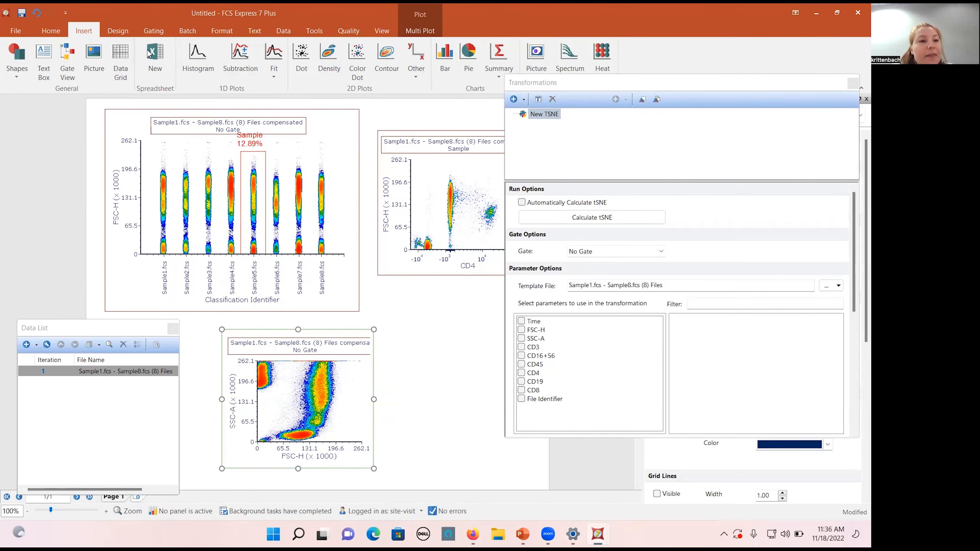
- Draw a polygon gate named Cells around the main population on the FSC-H vs SSC-A plot, and move its label beside the population
left_click(150, 31)
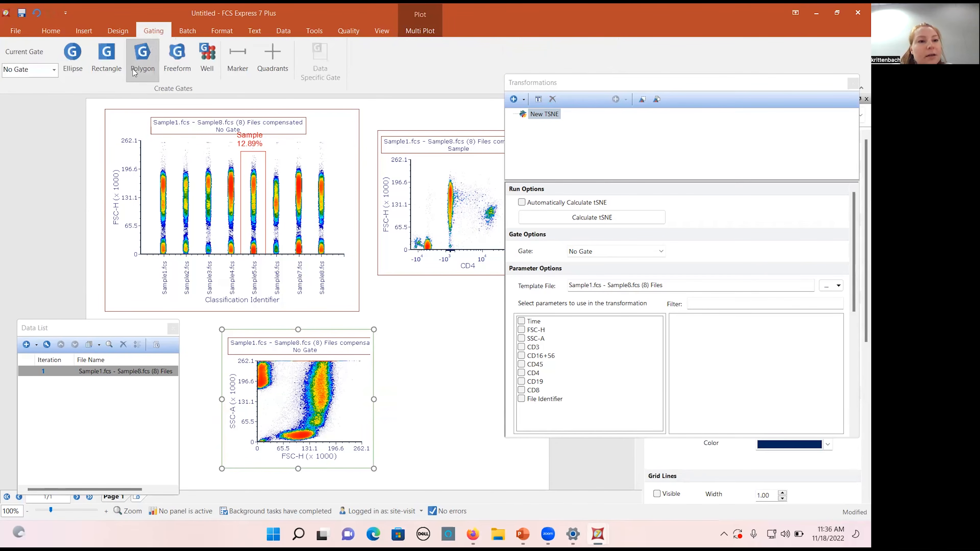
left_click(355, 380)
left_click(342, 353)
left_click(312, 356)
left_click(294, 373)
left_click(285, 405)
left_click(276, 439)
left_click(276, 443)
left_click(306, 448)
left_click(336, 446)
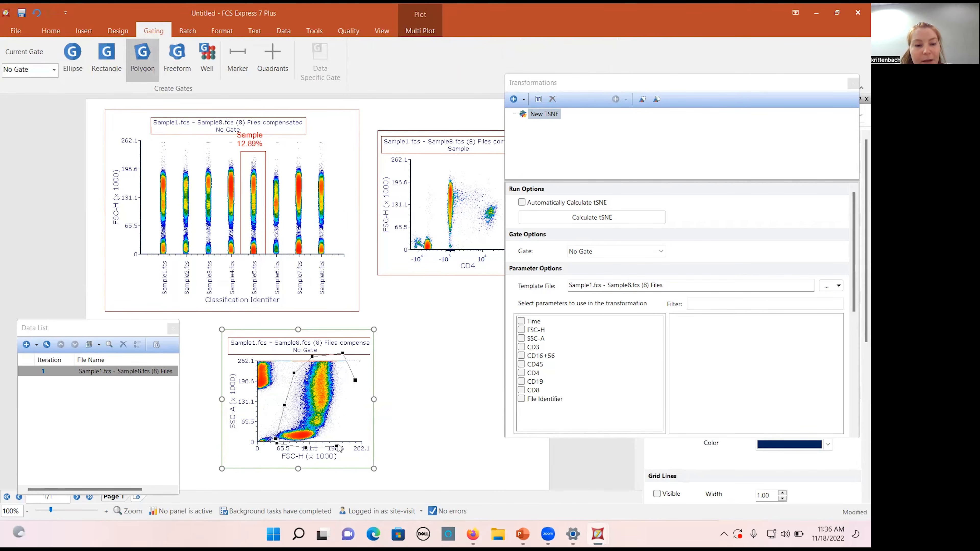
left_click(355, 381)
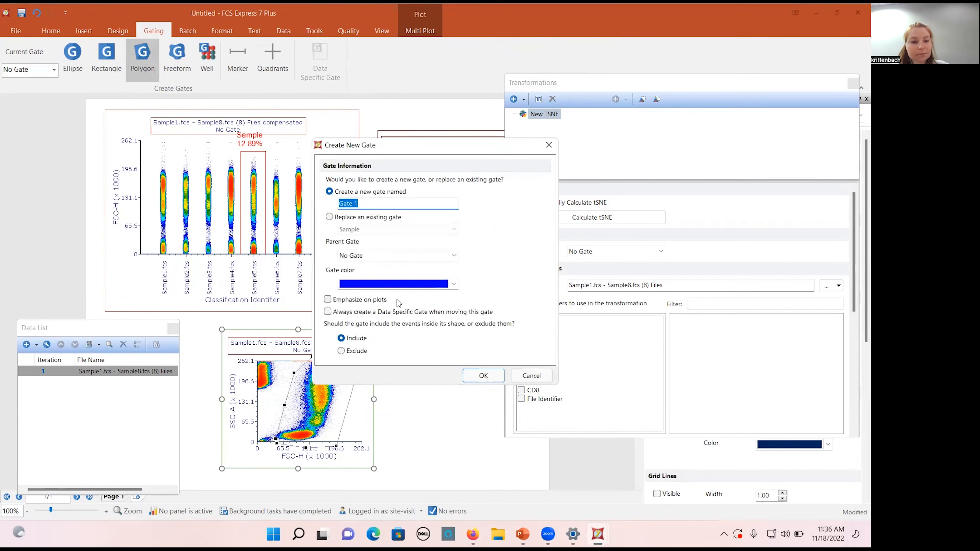
type("Cells")
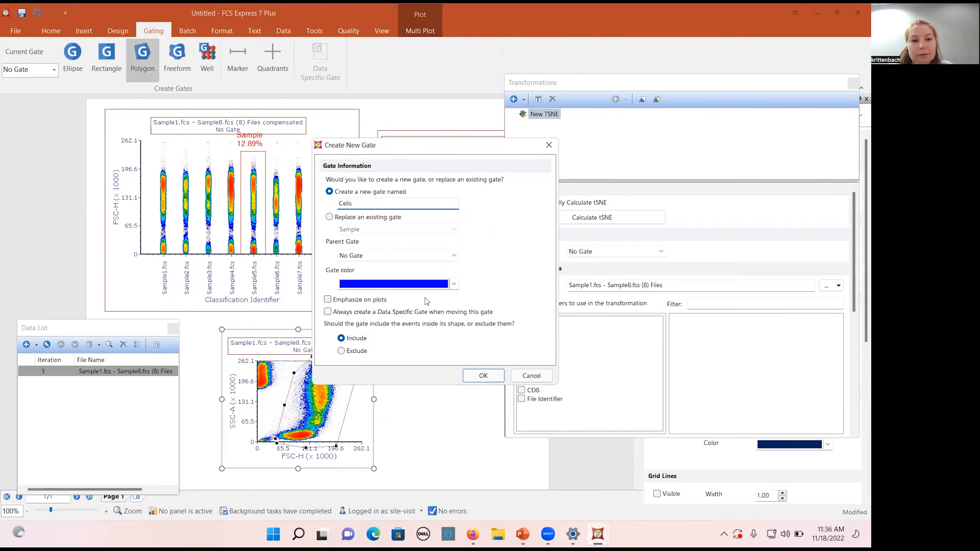
left_click(483, 375)
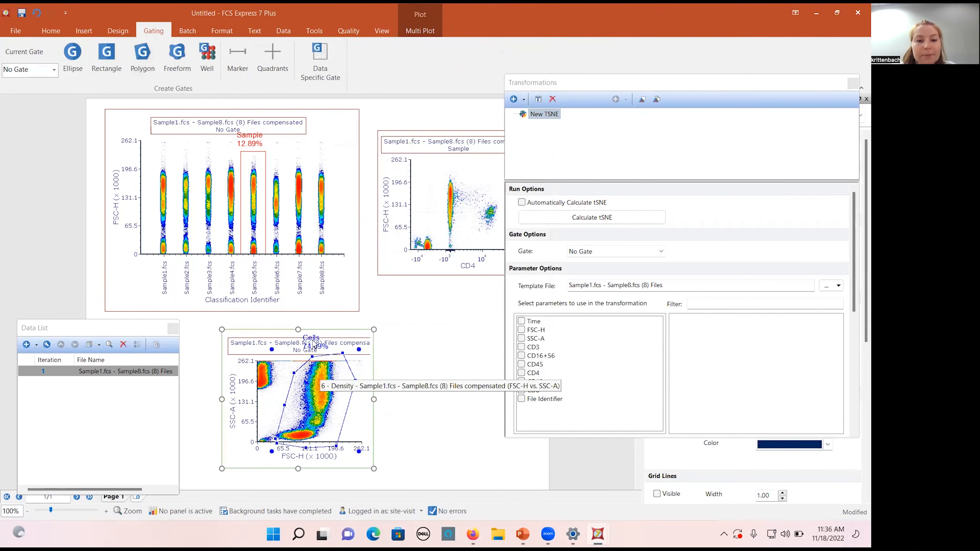
left_click_drag(331, 334, 286, 396)
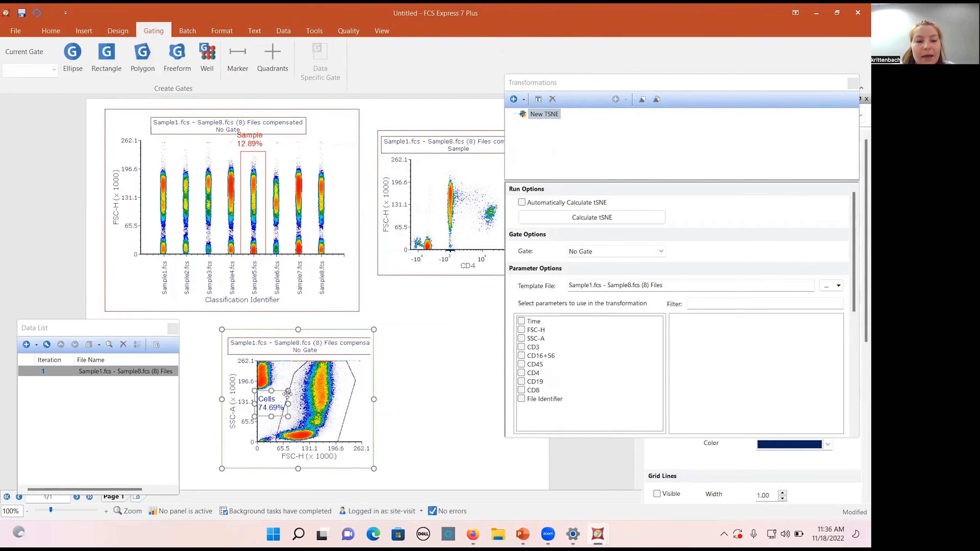
- Restrict the tSNE transformation to the Cells gate and include the parameters CD3, CD16+56, CD45, CD4, CD19 and CD8
left_click(636, 251)
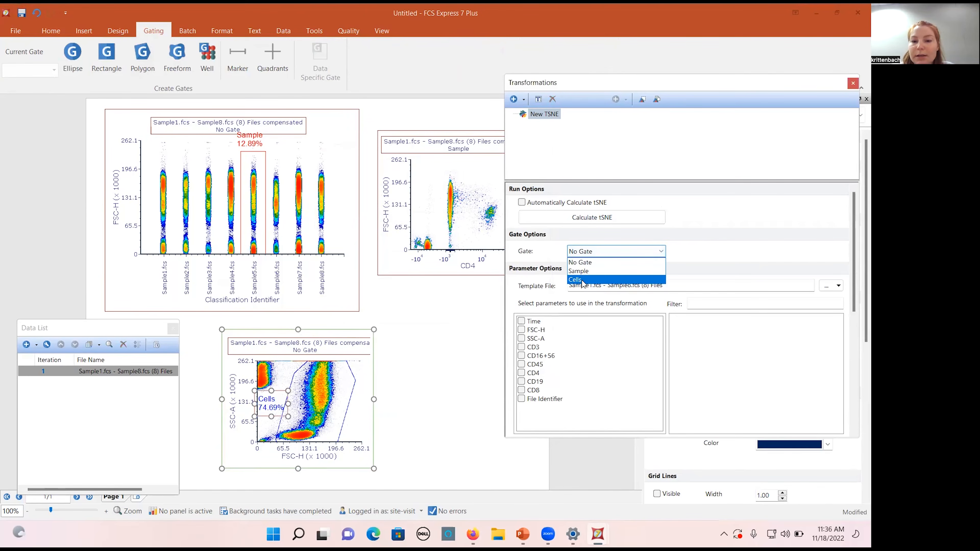
left_click(582, 280)
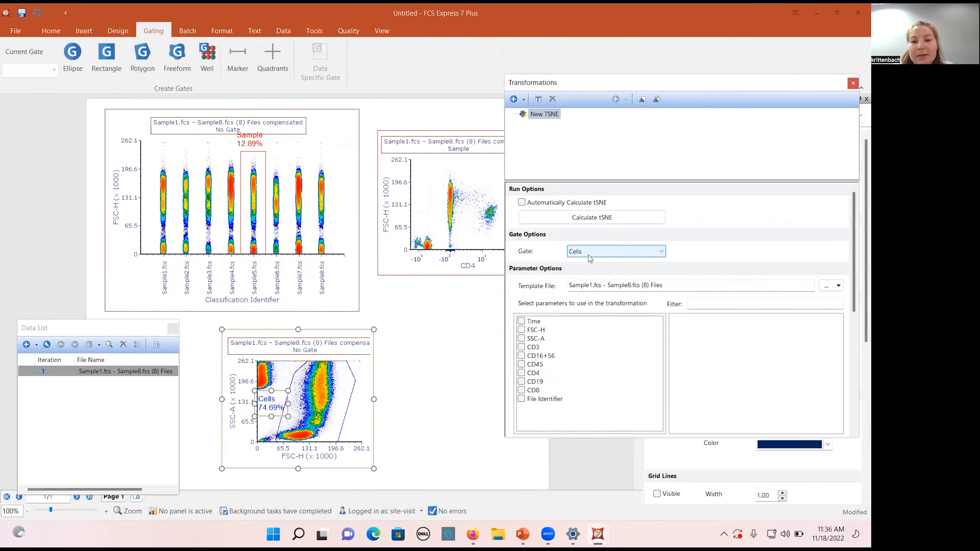
left_click(521, 347)
left_click(521, 356)
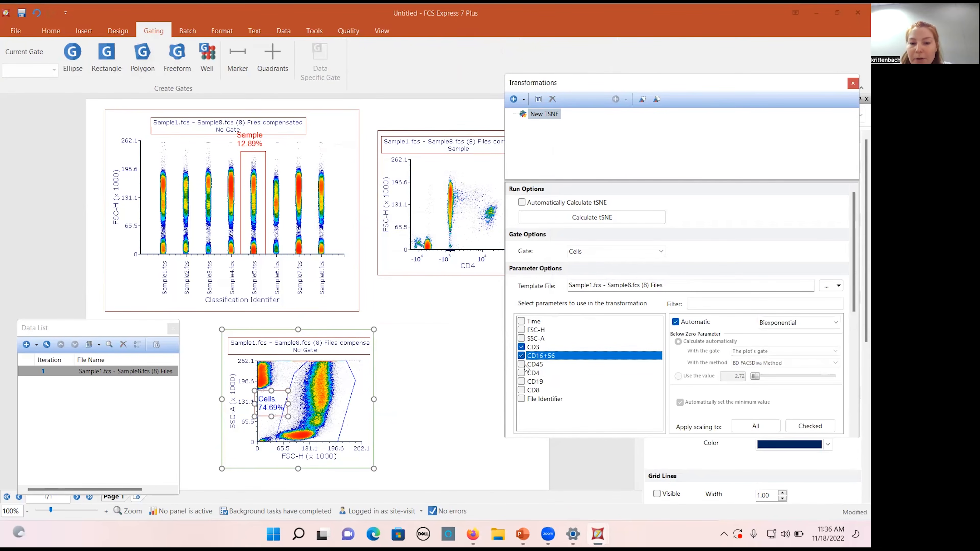
left_click(522, 364)
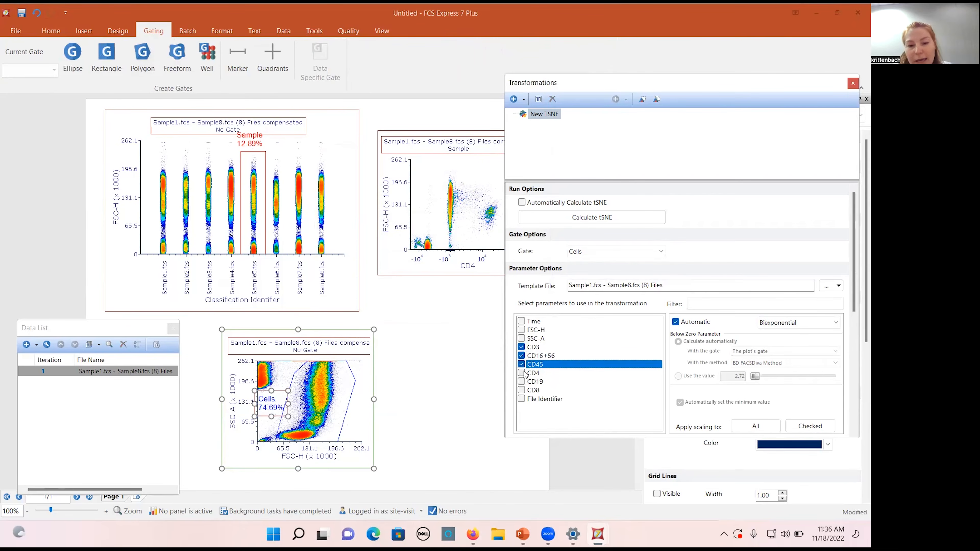
left_click(521, 372)
left_click(521, 382)
left_click(521, 390)
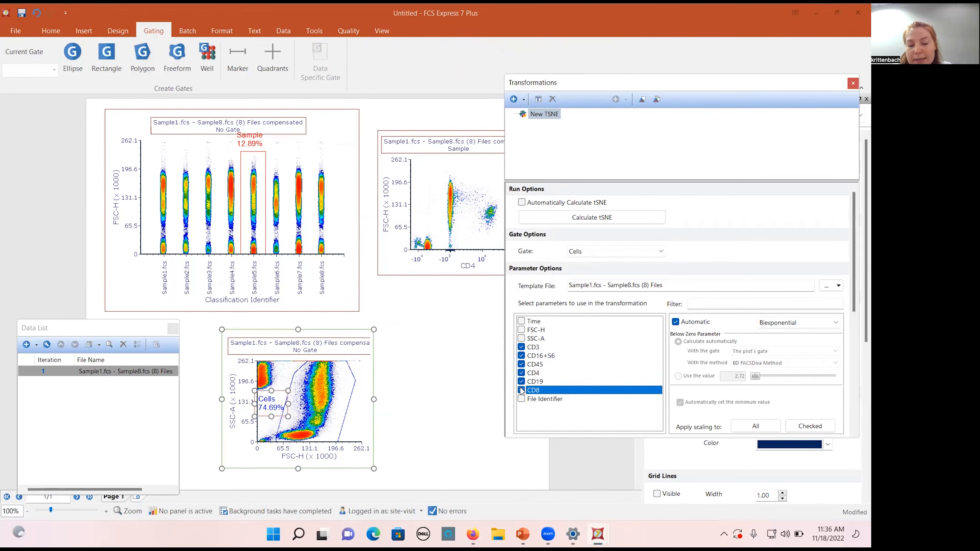
- Keep the tSNE mapped suffix and Interval downsampling for the transformation, and set the sample size to 30000
left_click_drag(857, 265, 856, 305)
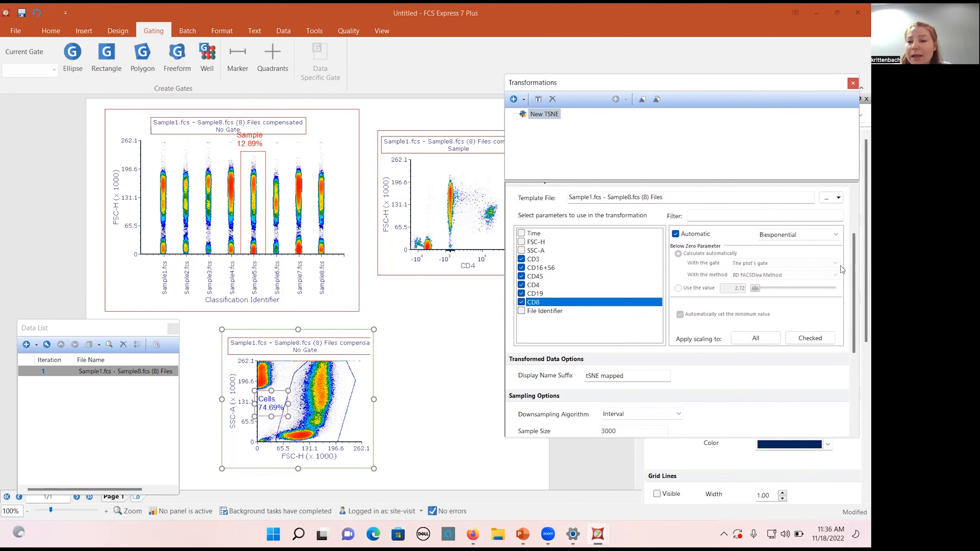
scroll(857, 305, "down", 3)
scroll(857, 303, "down", 2)
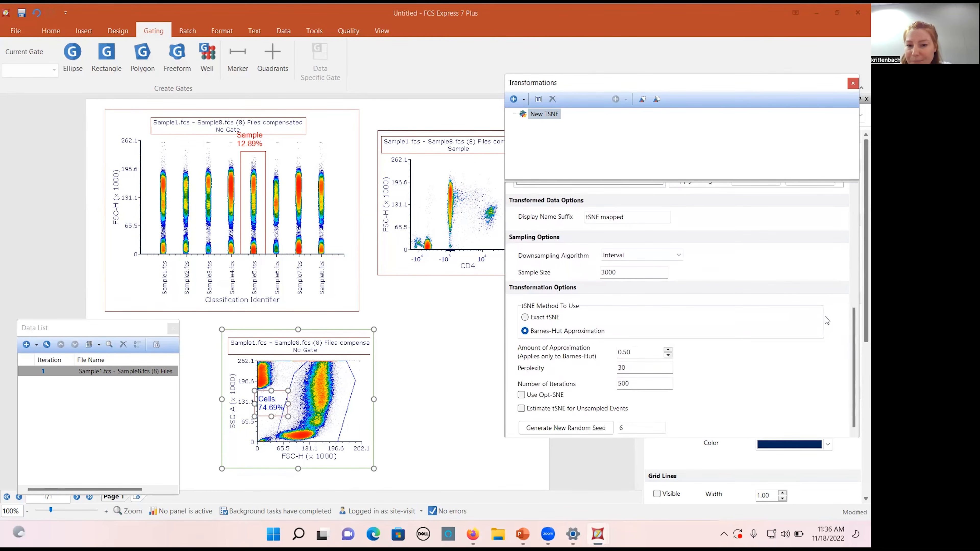
left_click_drag(626, 216, 584, 224)
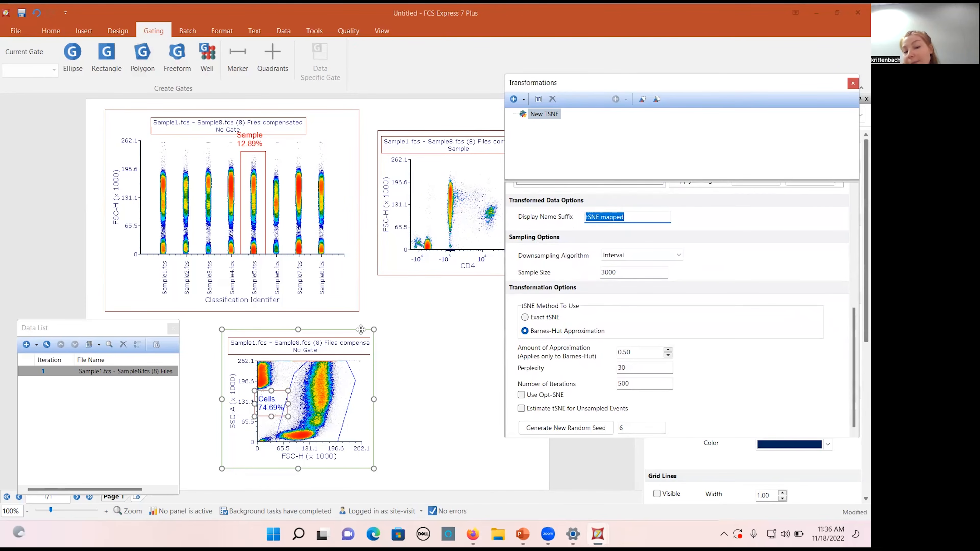
left_click_drag(628, 216, 577, 220)
left_click(633, 219)
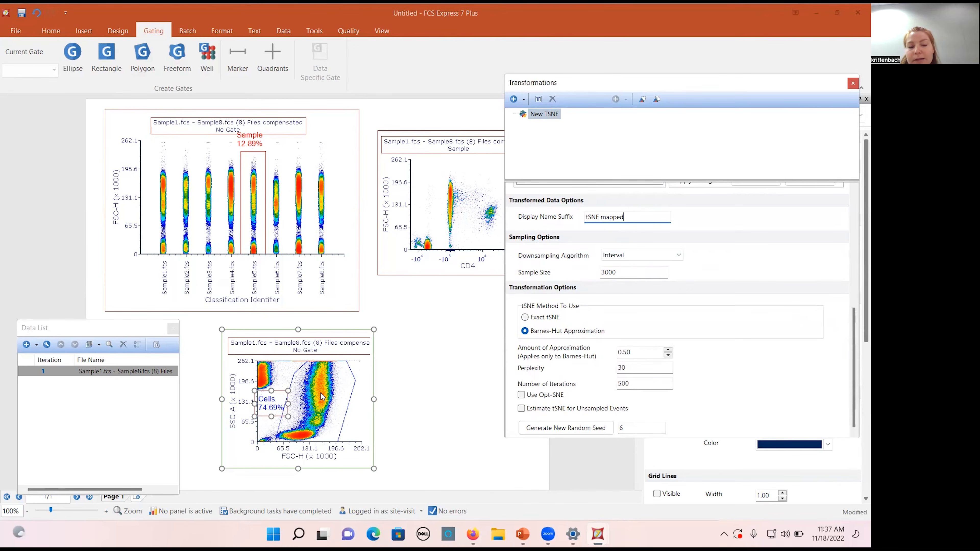
left_click(627, 259)
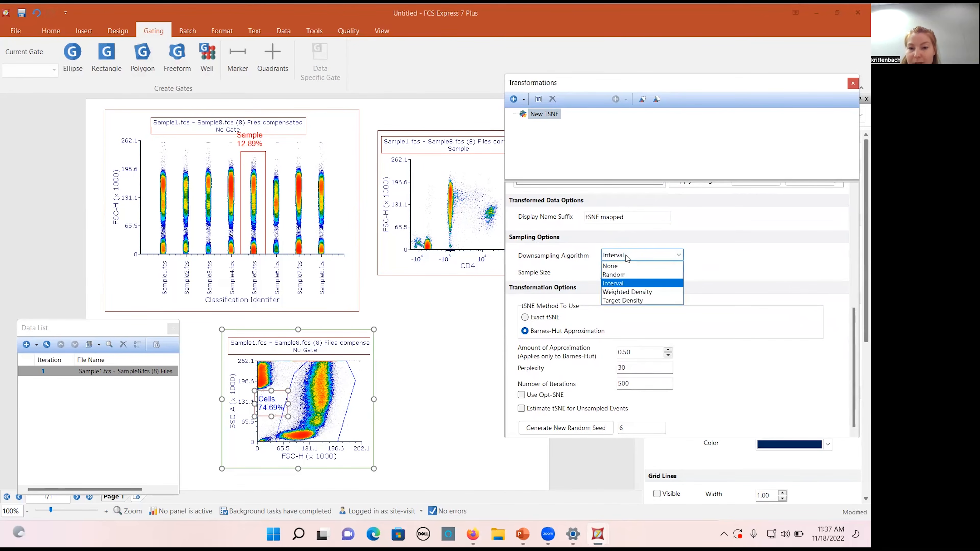
left_click(641, 283)
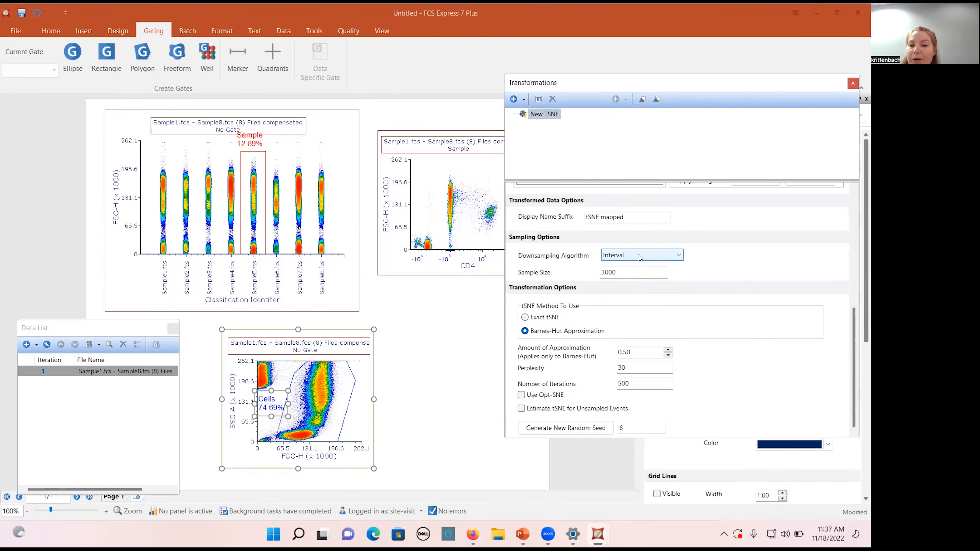
left_click(609, 272)
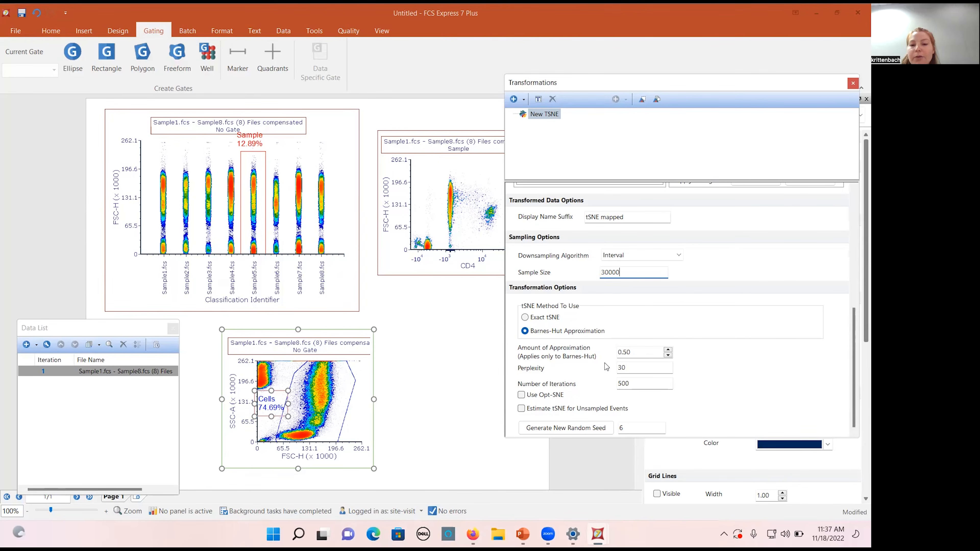
- Keep 500 iterations and enable tSNE estimation for unsampled events in the transformation options
left_click(636, 386)
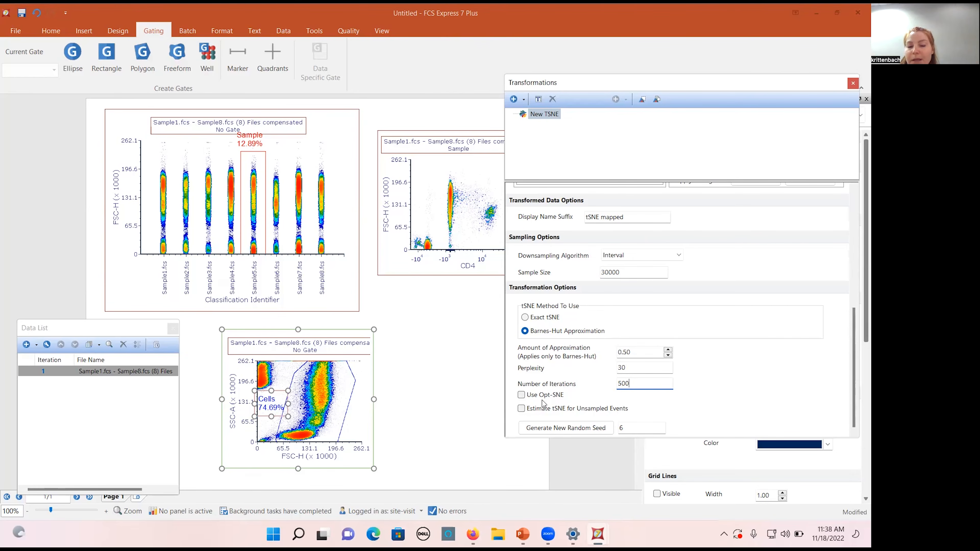
left_click(523, 411)
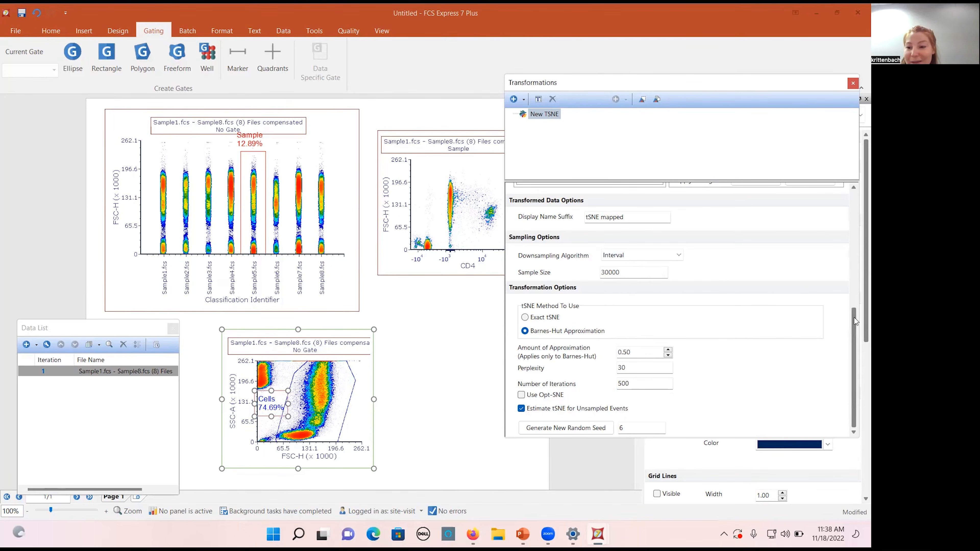
scroll(855, 250, "up", 3)
scroll(855, 249, "up", 6)
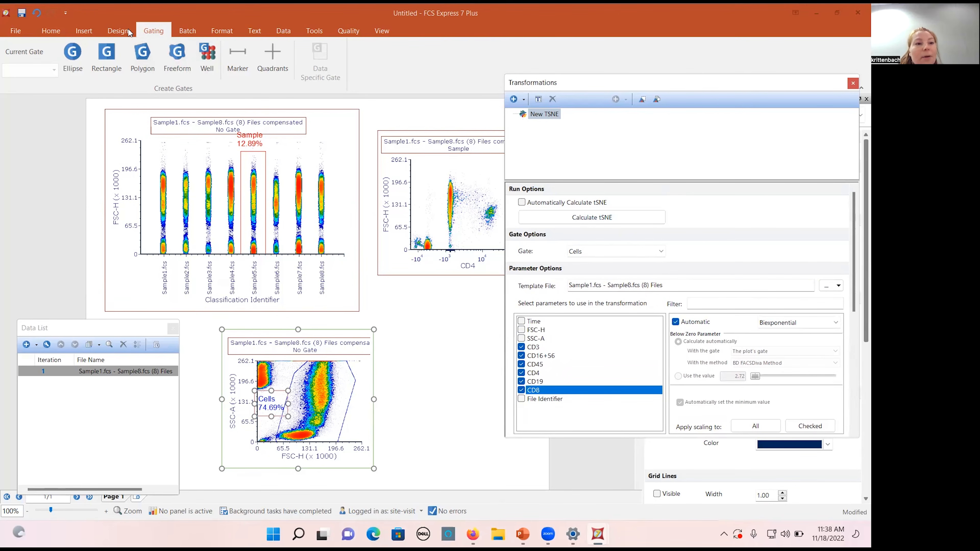
- Insert another density plot below the CD4 plot and arrange it side by side with the Cells-gated plot
left_click(89, 32)
left_click(328, 58)
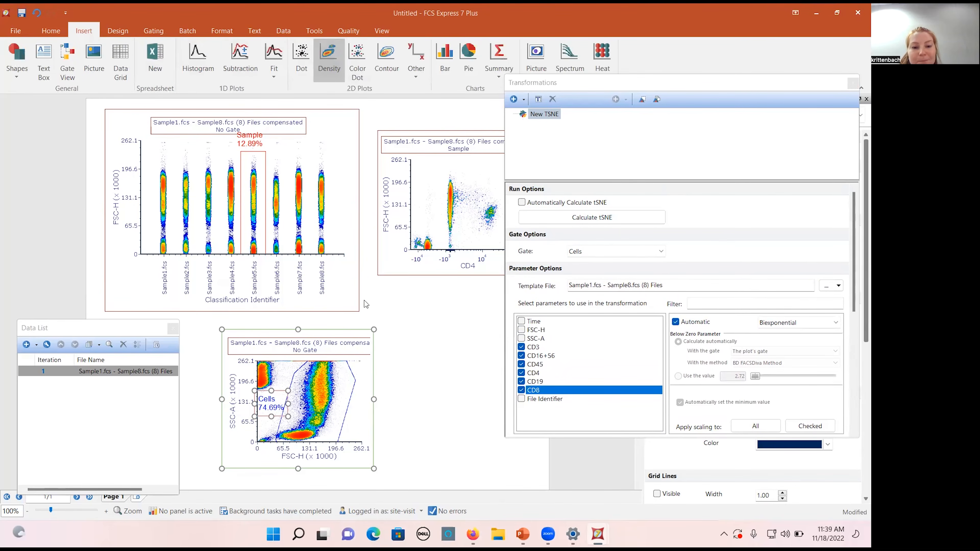
left_click(402, 315)
left_click_drag(349, 332, 250, 341)
left_click_drag(405, 331, 320, 334)
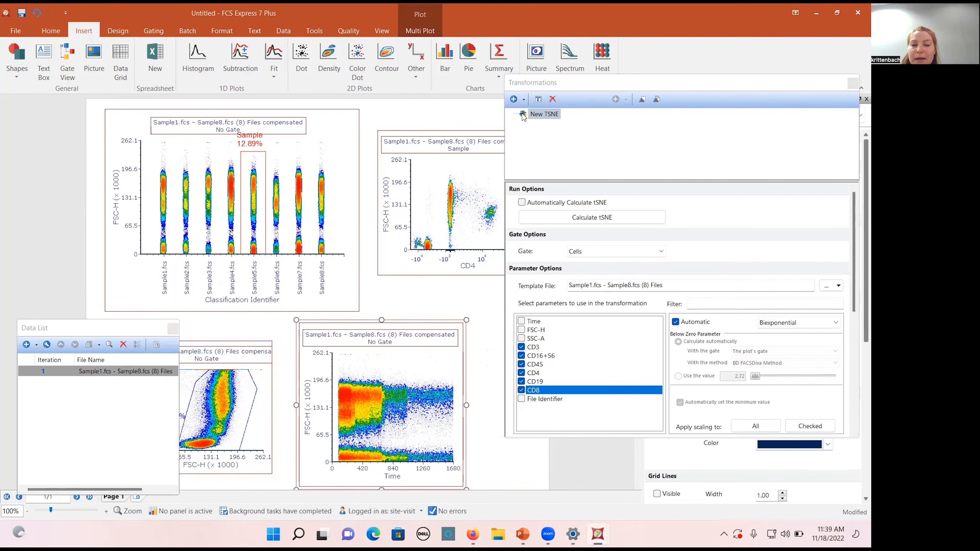
- Apply the New TSNE transformation to the Time vs FSC-H density plot and calculate the tSNE
left_click(524, 116)
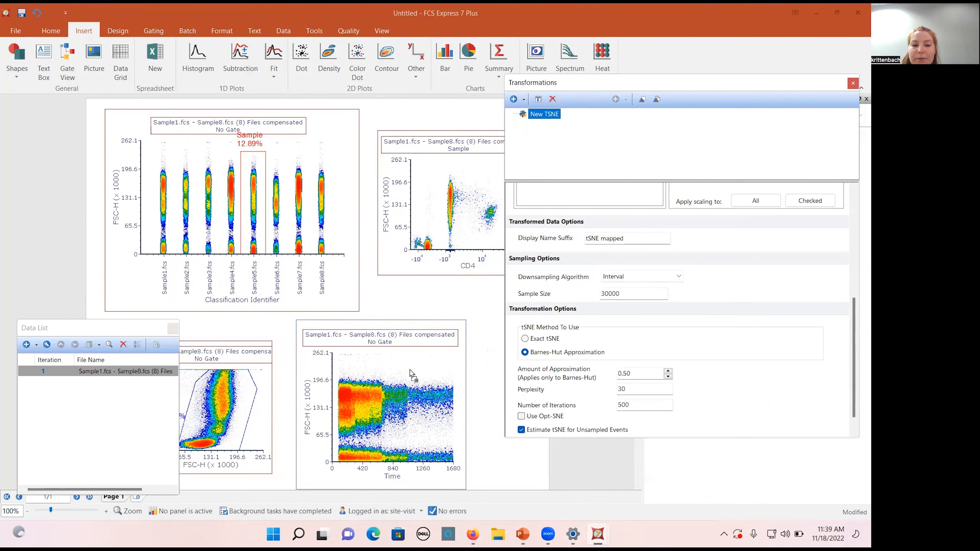
left_click_drag(412, 375, 412, 375)
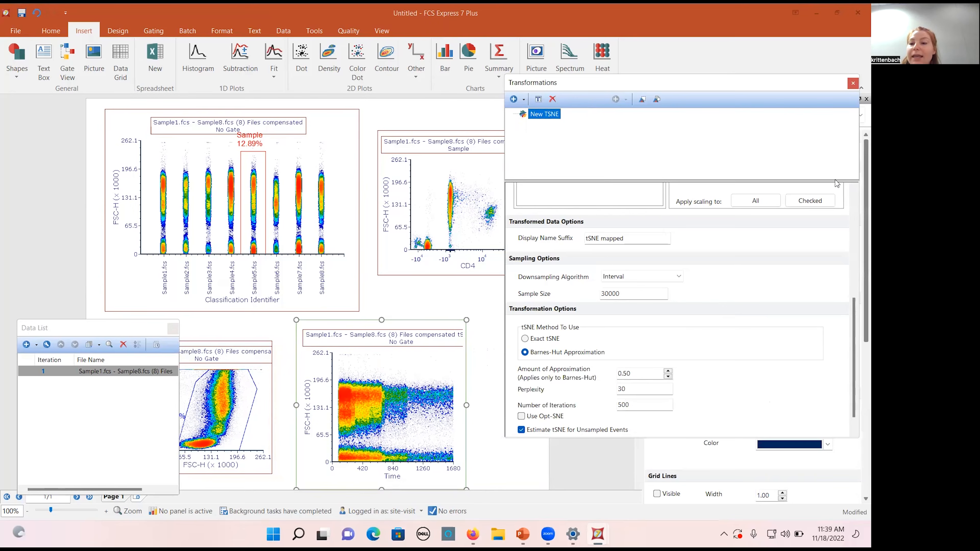
scroll(528, 205, "up", 5)
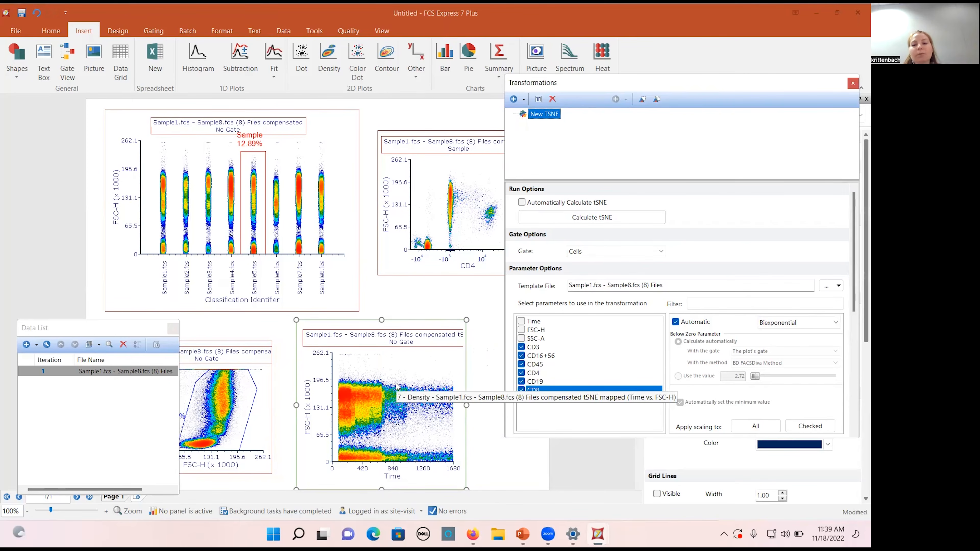
left_click(556, 218)
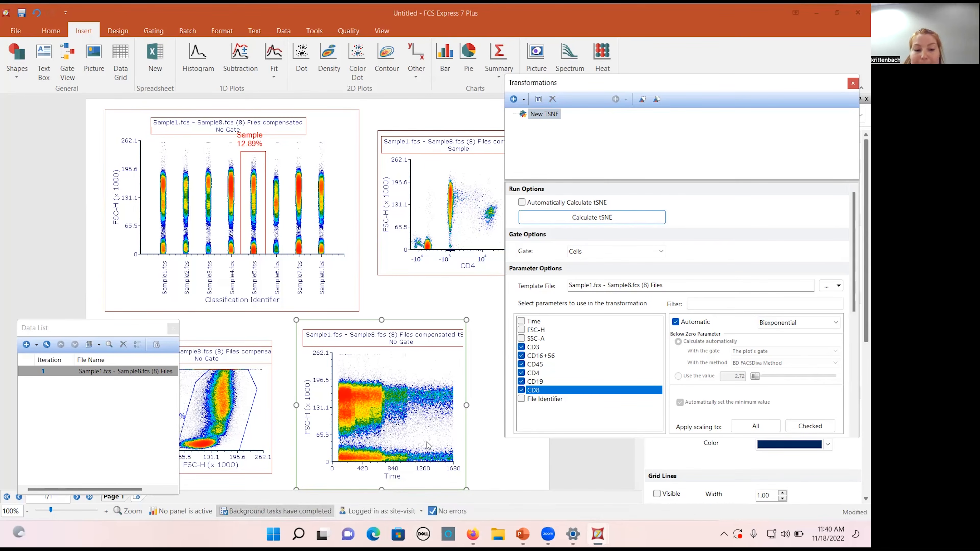
- Set the transformed density plot's X axis to tSNE X and its Y axis to tSNE Y
left_click(429, 318)
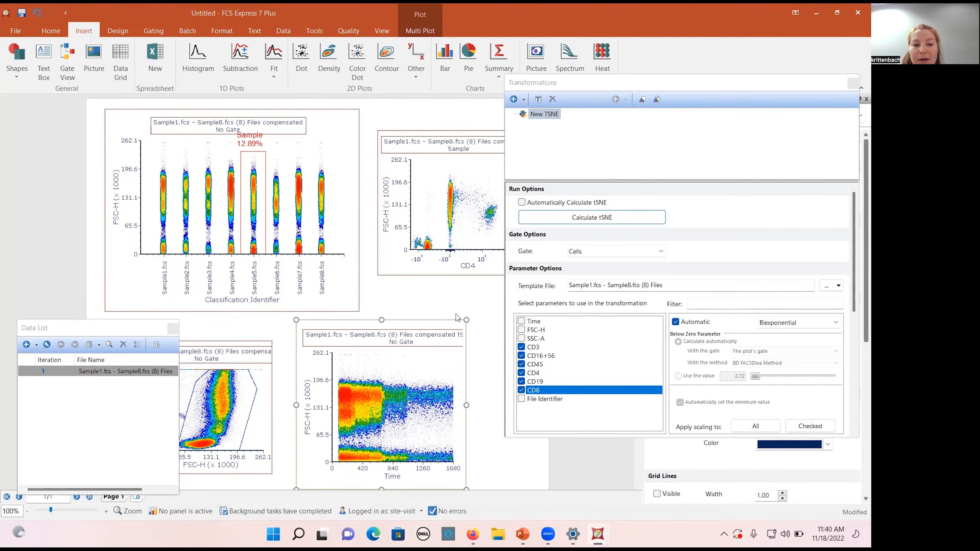
left_click(469, 317)
scroll(389, 382, "down", 3)
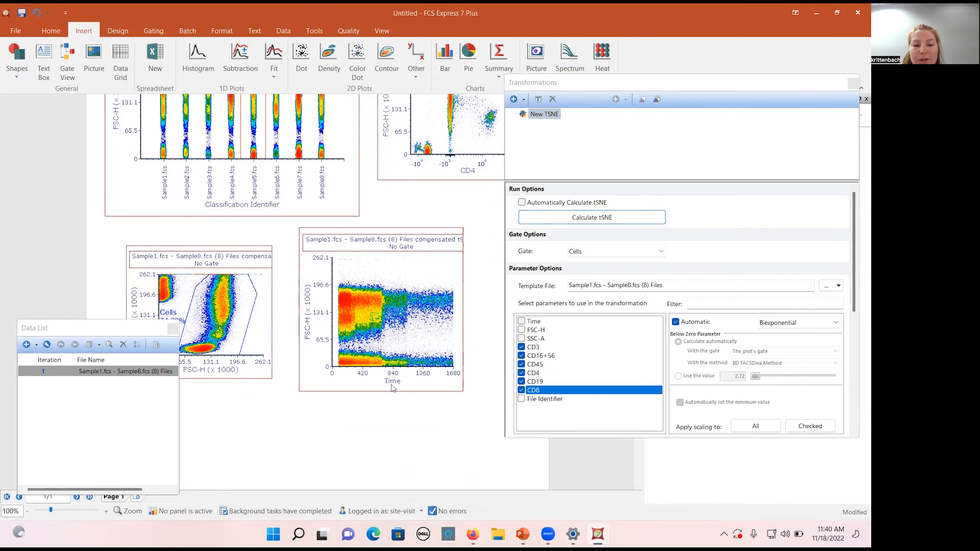
left_click(392, 383)
scroll(467, 429, "down", 2)
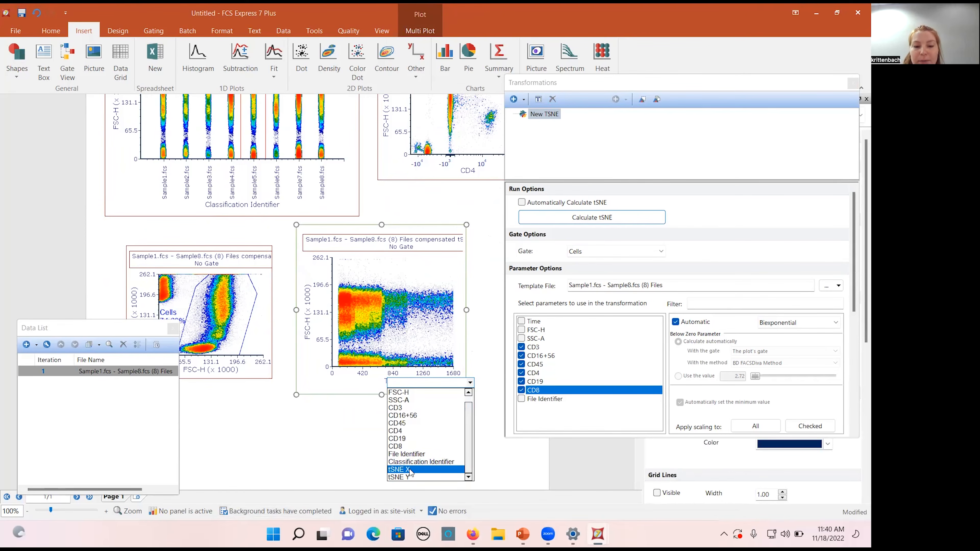
left_click(409, 469)
left_click(319, 311)
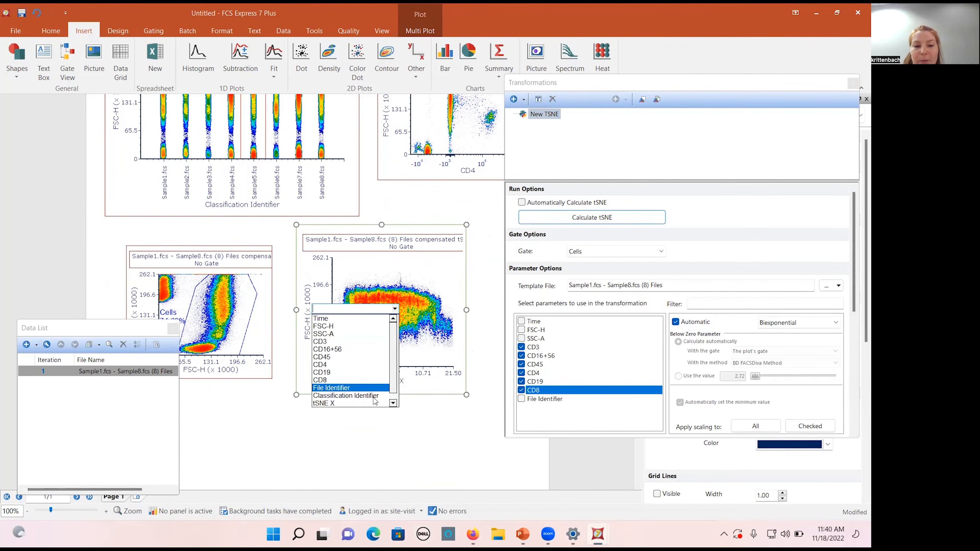
scroll(375, 402, "down", 1)
left_click(370, 402)
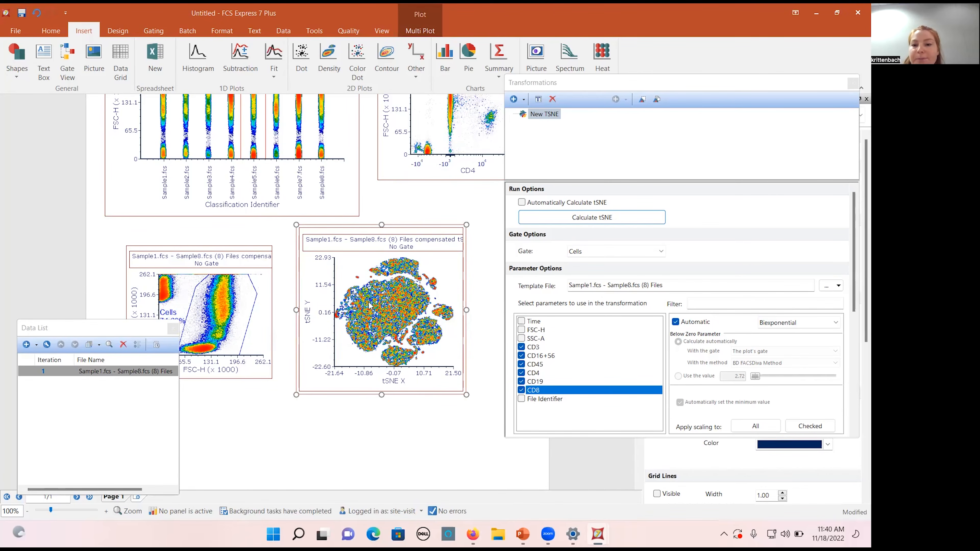
- Close the Transformations window and select the tSNE X vs tSNE Y density plot
left_click(852, 83)
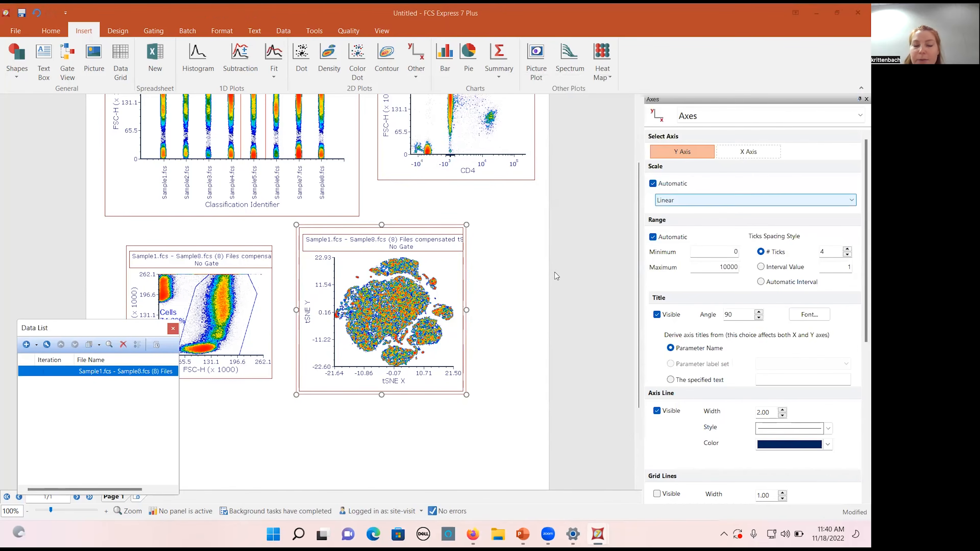
left_click(529, 263)
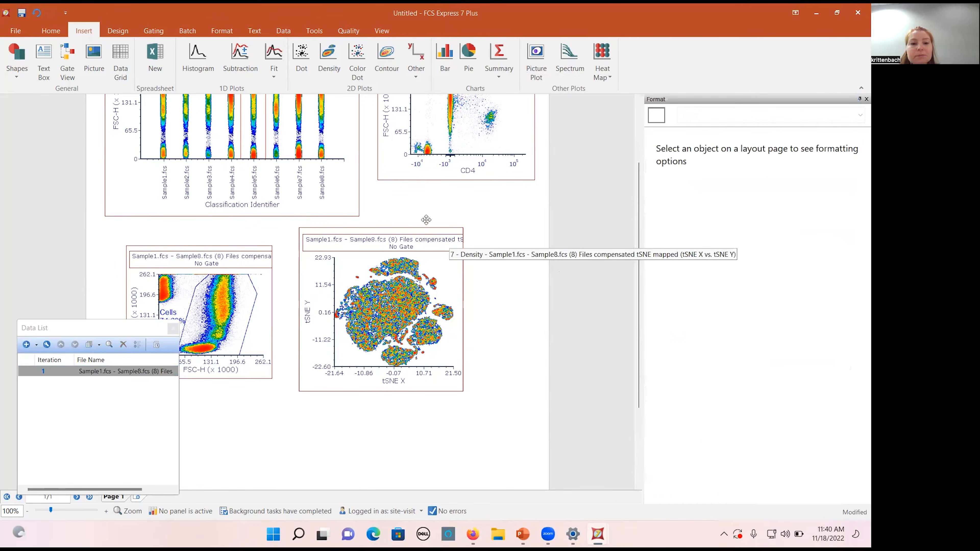
left_click(432, 229)
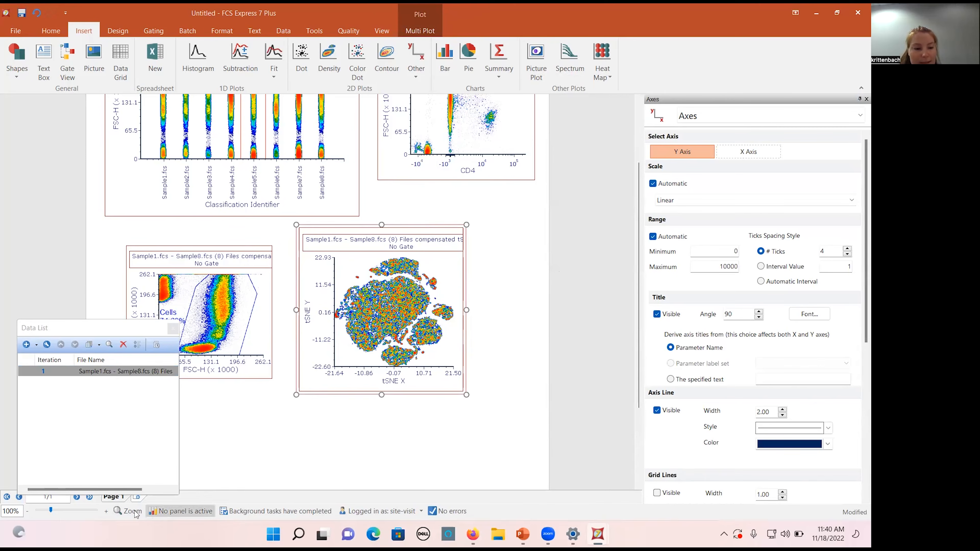
- Add a second layout page, paste the tSNE density plot onto it, and move the plot to the page's upper-left corner
left_click(141, 493)
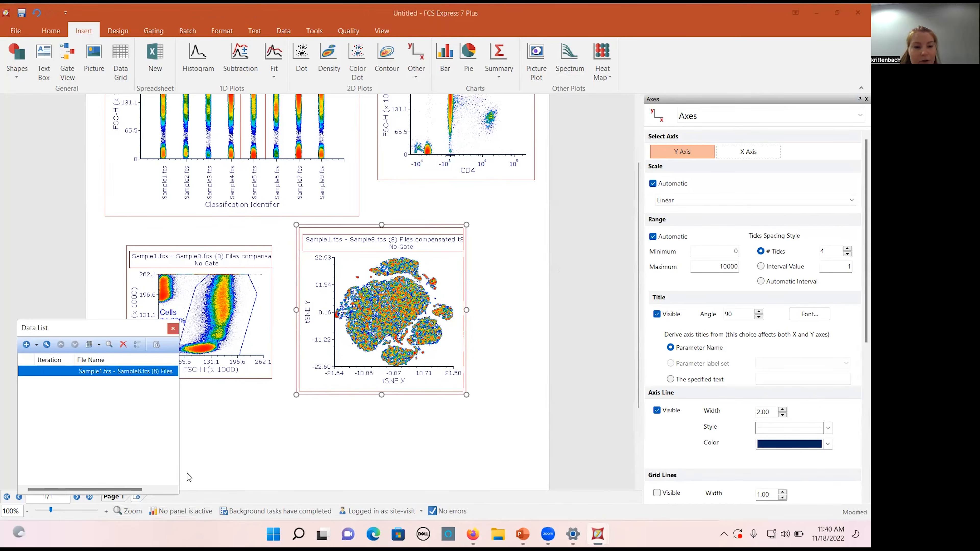
left_click(138, 498)
key("ctrl+v")
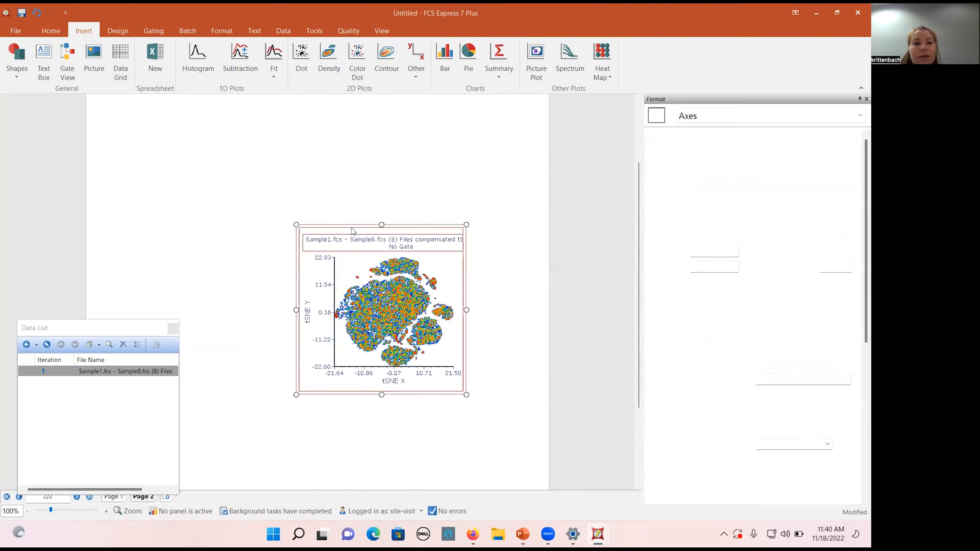
left_click_drag(439, 225, 233, 105)
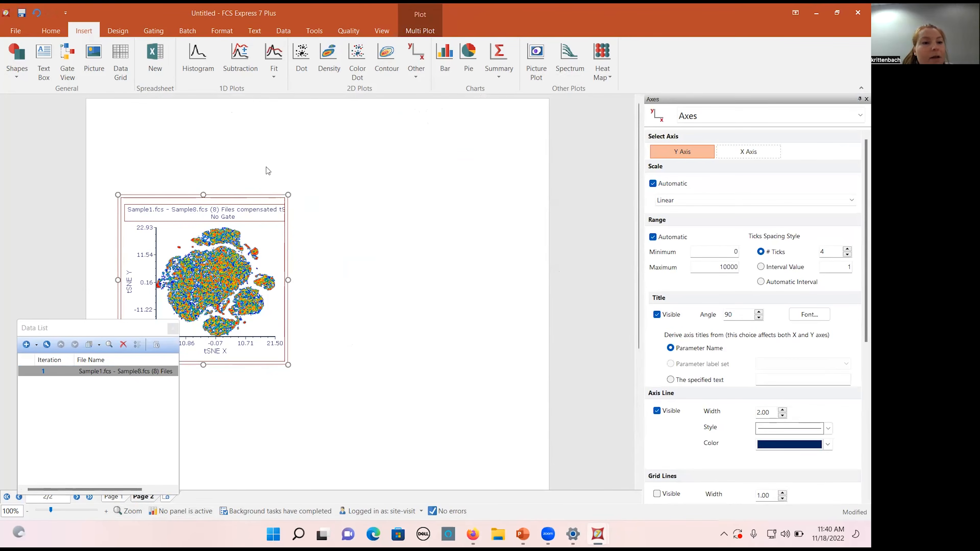
left_click_drag(268, 212, 269, 211)
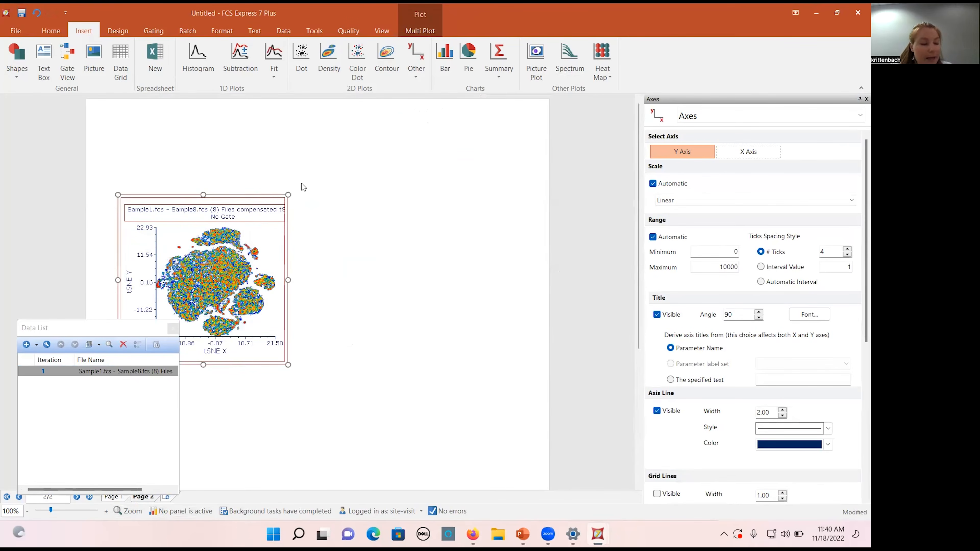
left_click(277, 159)
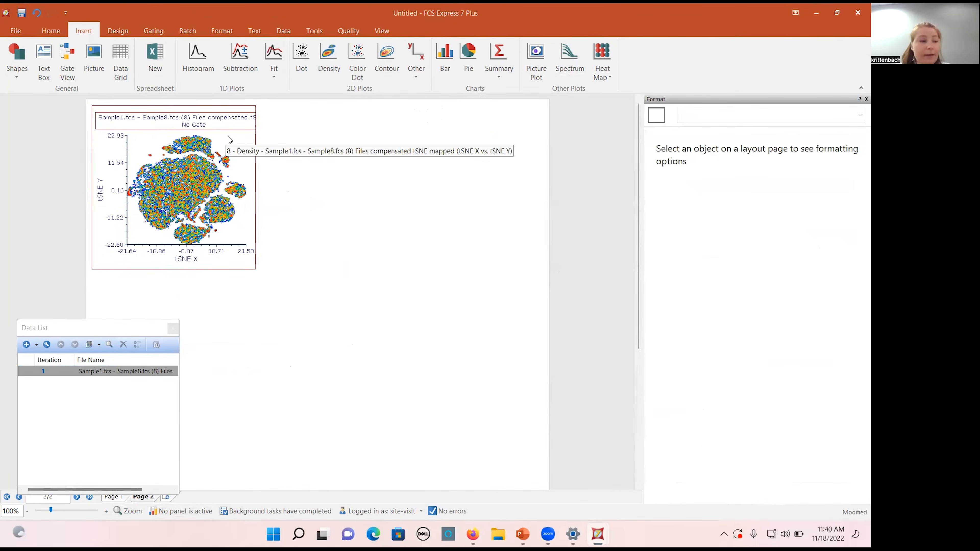
- Create a Color by All Parameters multi-plot from the tSNE plot with only CD3, CD16+56, CD45, CD4, CD19 and CD8 selected
left_click(209, 149)
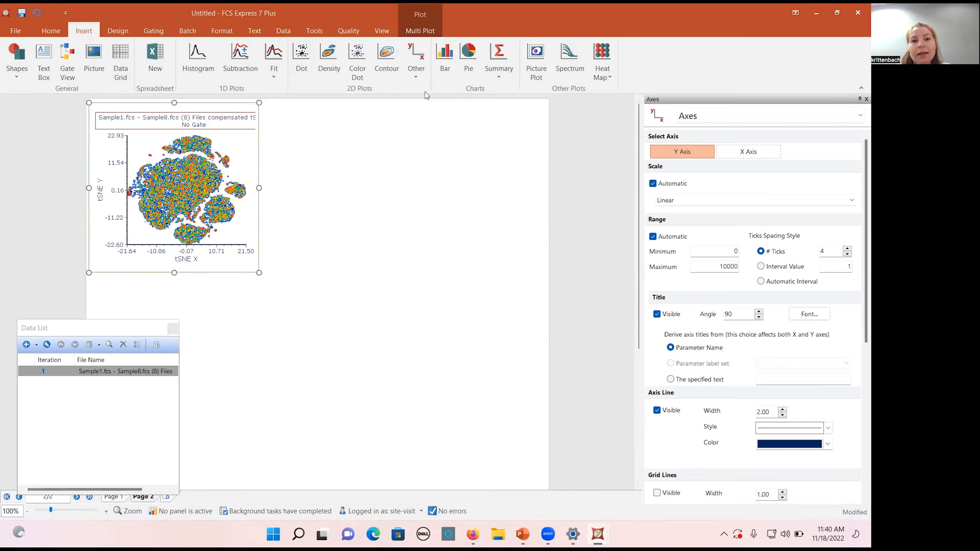
left_click(420, 31)
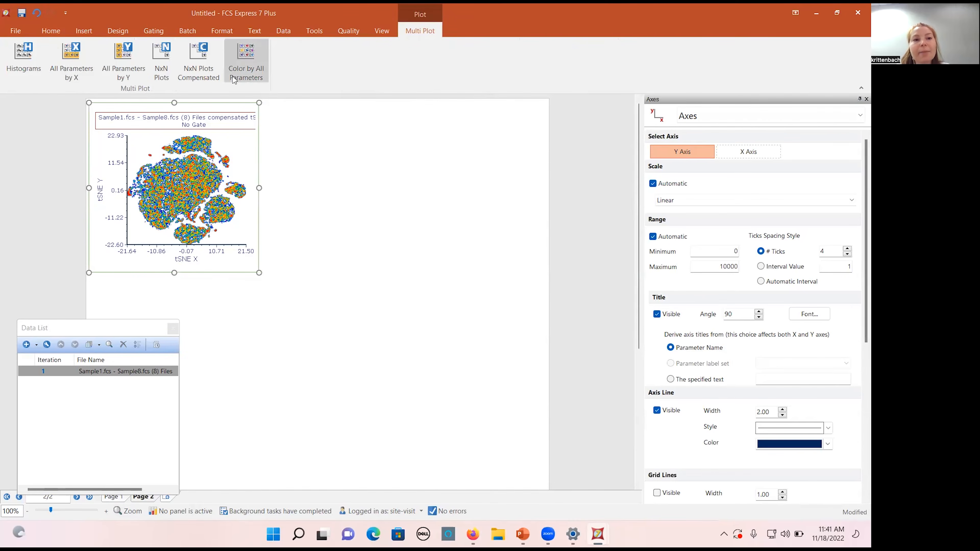
left_click(244, 56)
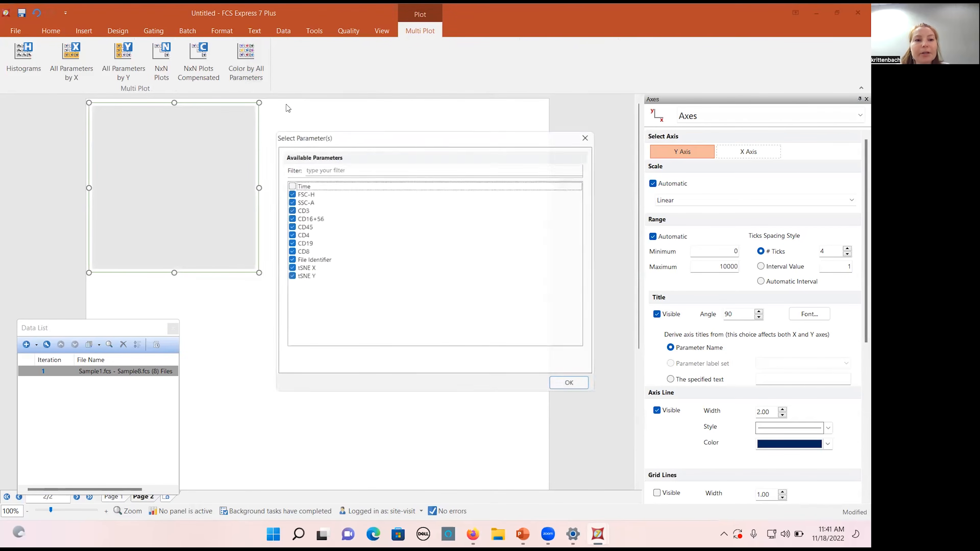
left_click(288, 191)
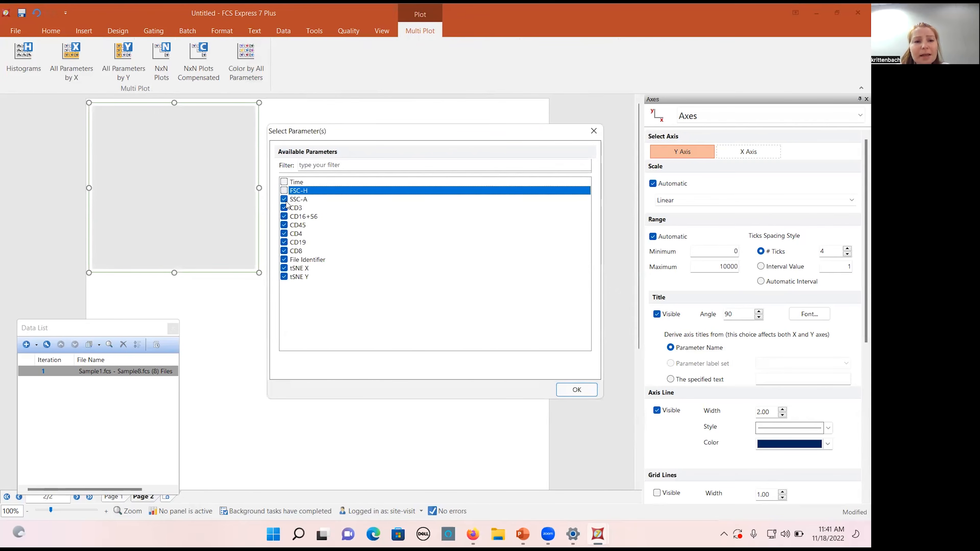
left_click(286, 199)
left_click(293, 277)
left_click(294, 268)
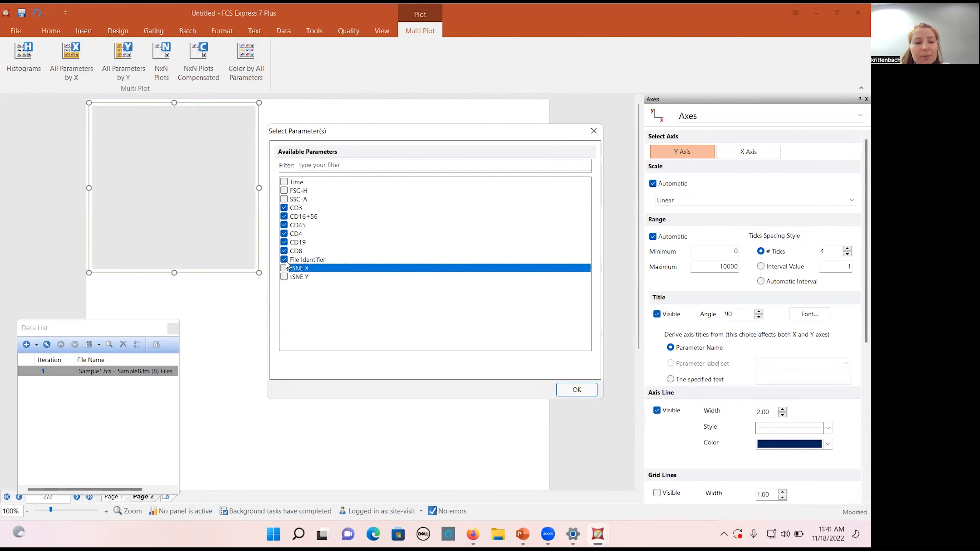
left_click(295, 260)
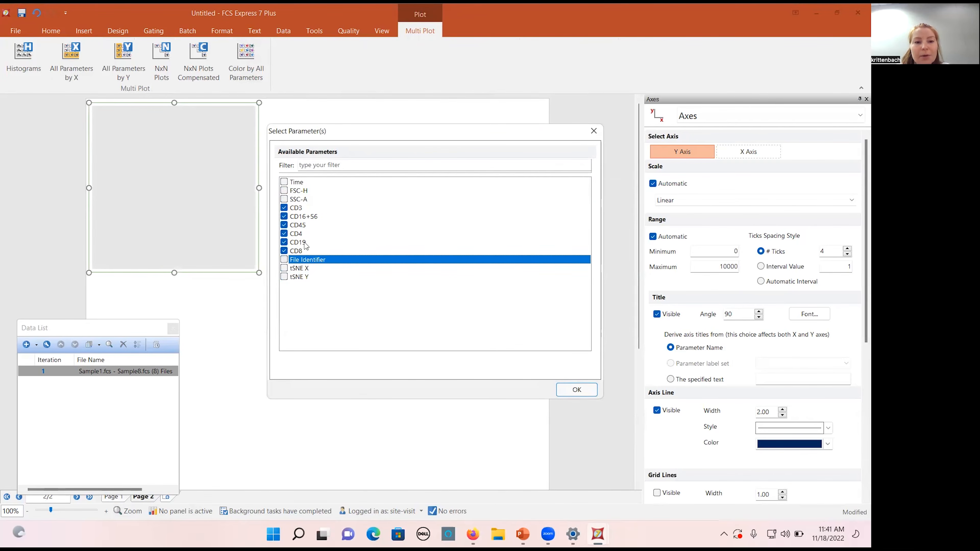
left_click(563, 389)
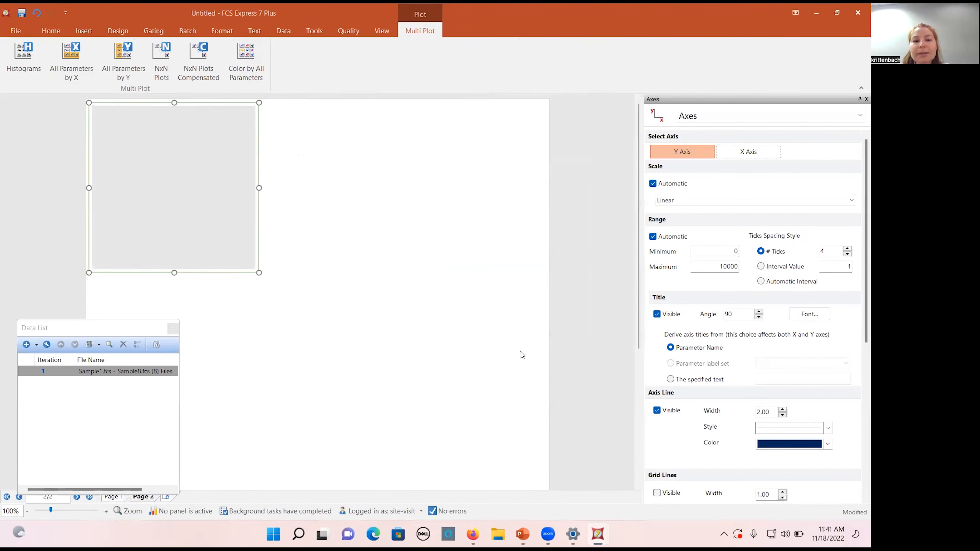
- Enlarge the group of colored tSNE plots and position it beside and slightly below the original density plot
left_click_drag(485, 257, 470, 403)
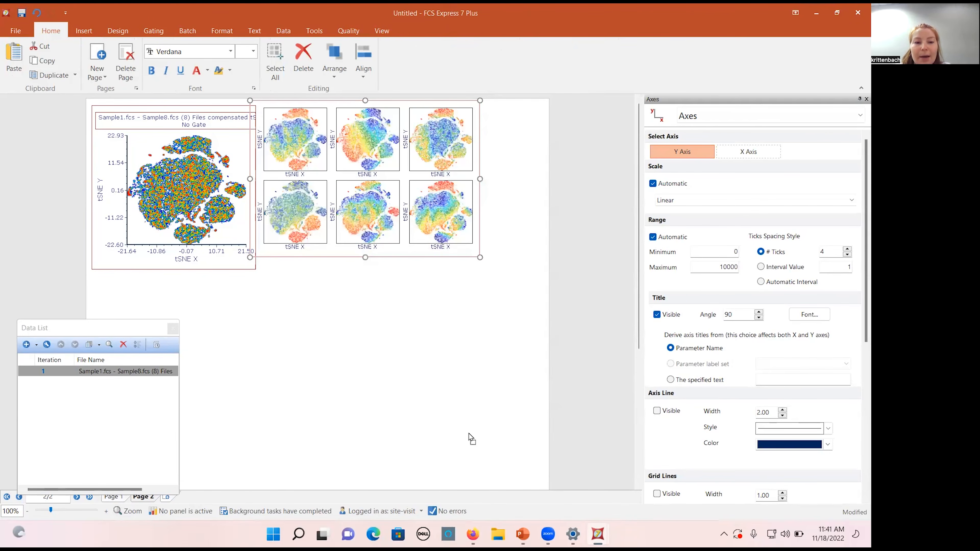
left_click_drag(344, 223, 343, 281)
left_click(541, 158)
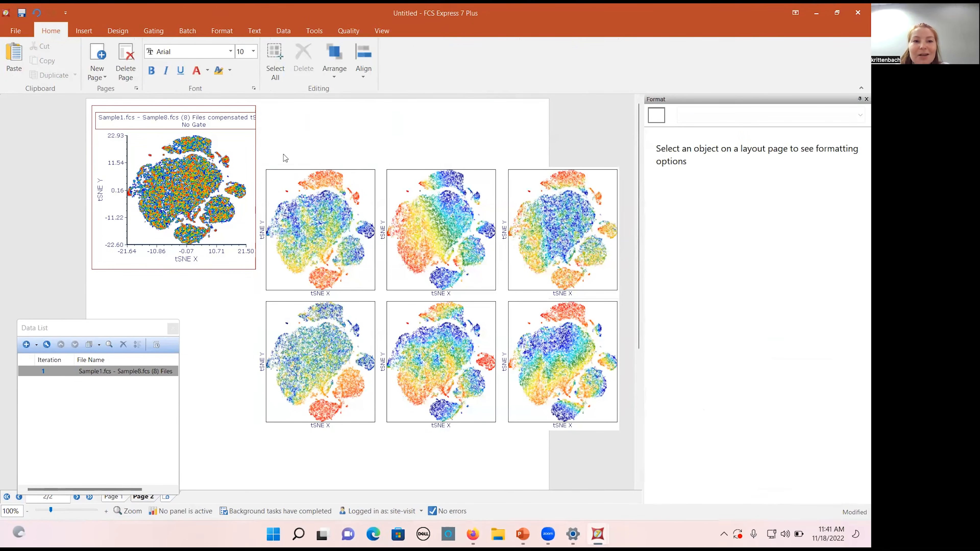
- Select all six colored tSNE plots together and try to make their legends visible
left_click(261, 153)
left_click(261, 152)
left_click_drag(264, 146, 668, 502)
left_click_drag(623, 414, 249, 104)
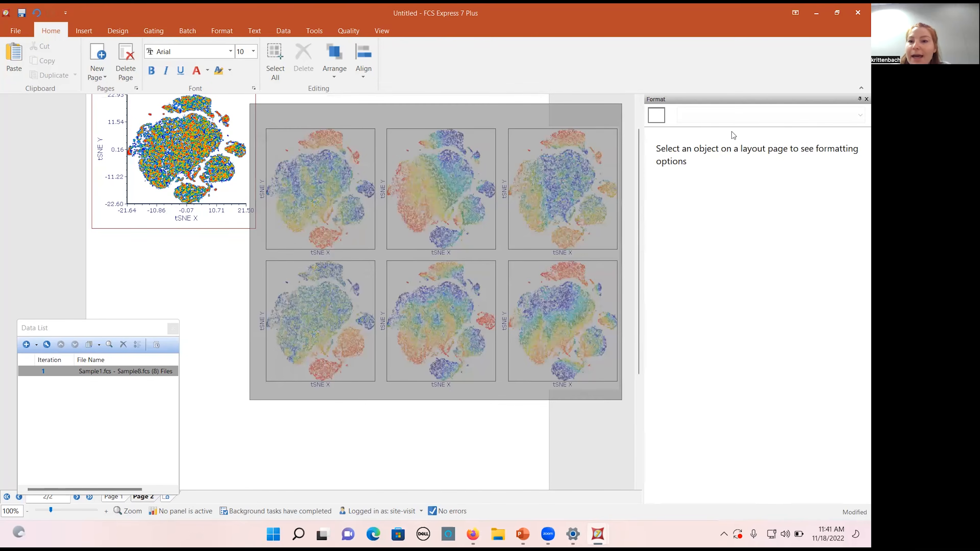
left_click(723, 120)
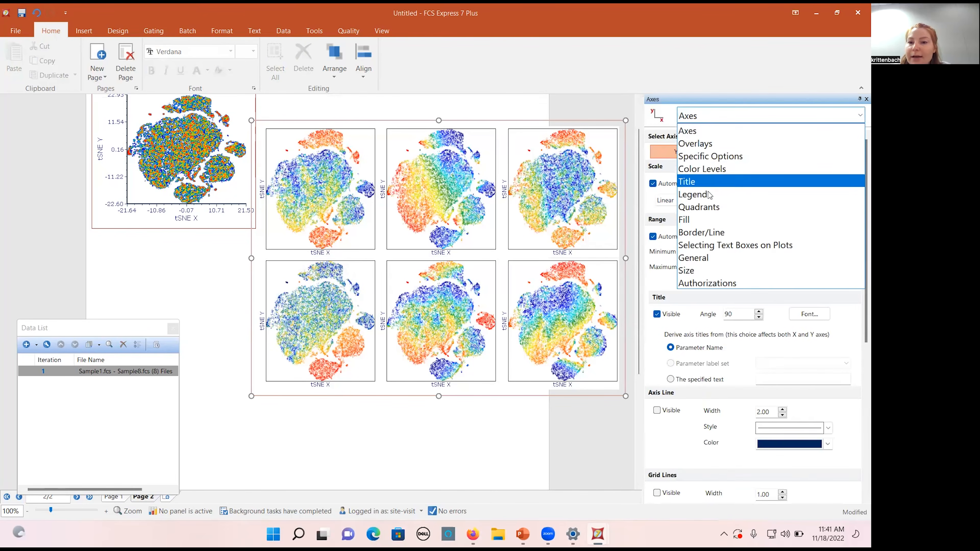
left_click(708, 194)
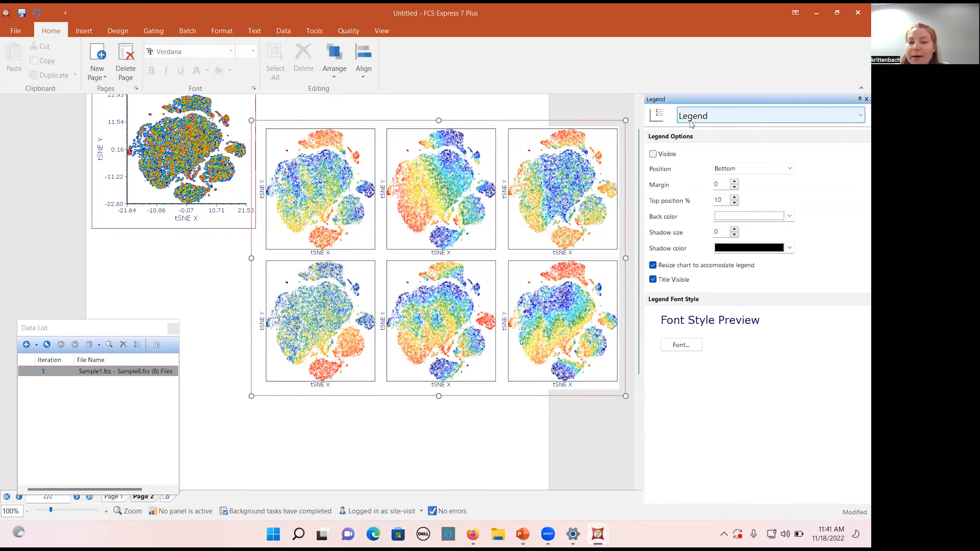
left_click(652, 154)
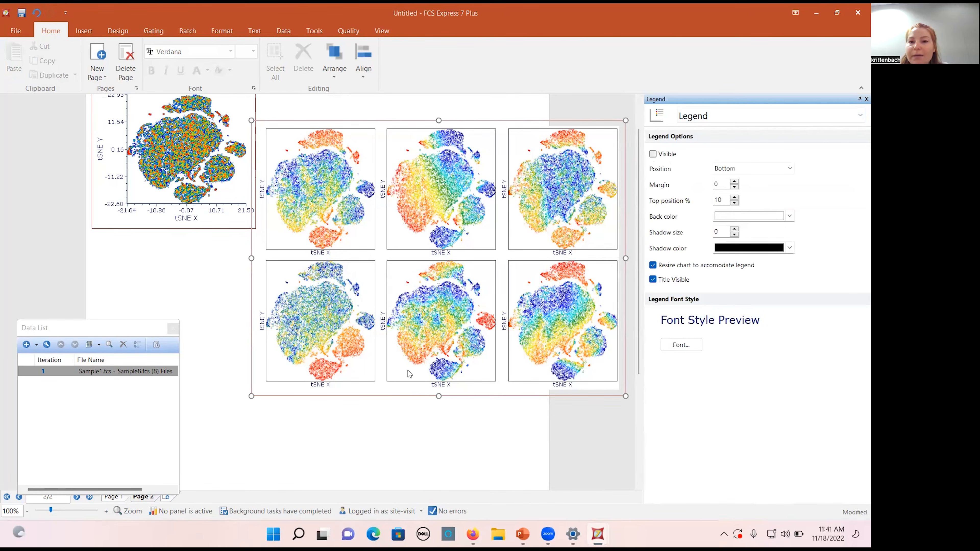